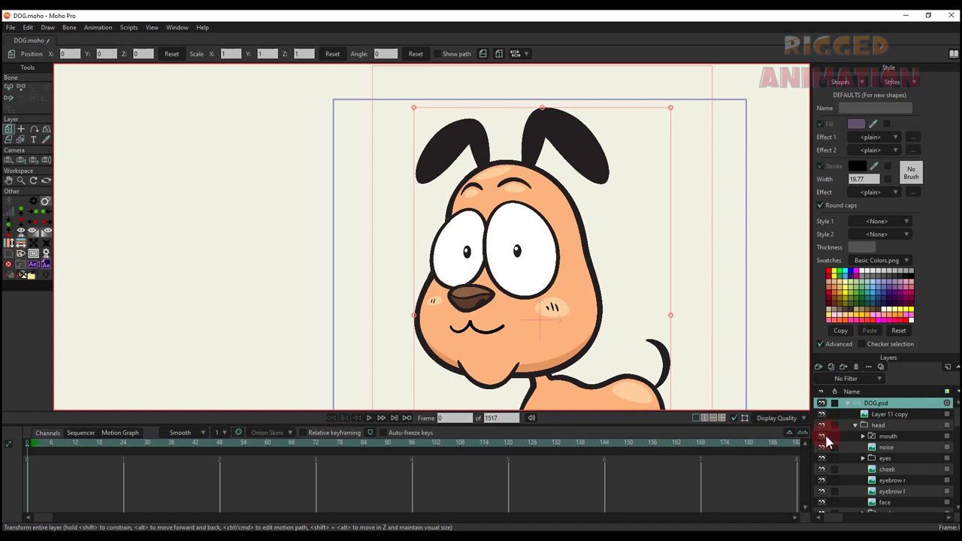
Check the noise layer and eyes group by toggling their visibility, and show eye variant 2 inside the eyes group
{"action": "left_click", "coordinate": [822, 447]}
{"action": "left_click", "coordinate": [822, 447]}
{"action": "left_click", "coordinate": [822, 457]}
{"action": "left_click", "coordinate": [821, 458]}
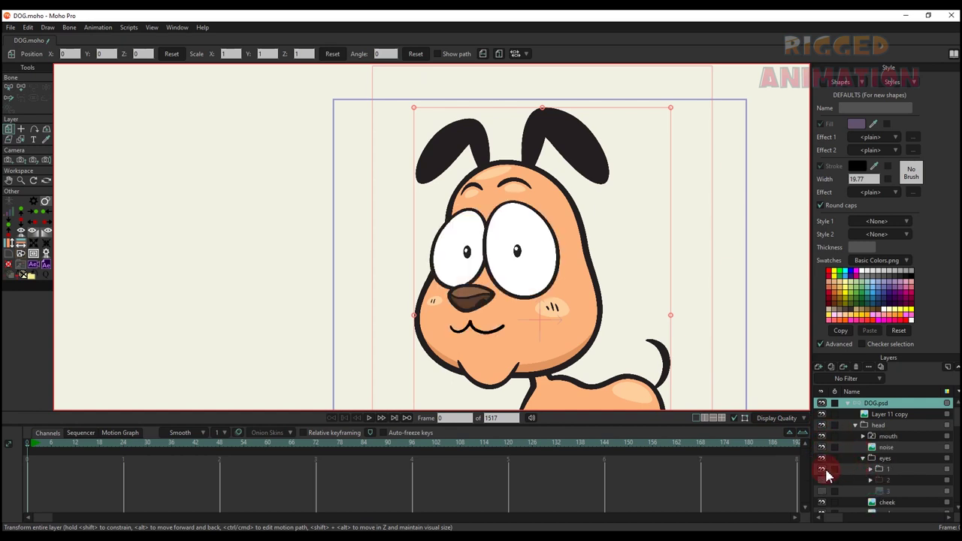
{"action": "left_click", "coordinate": [823, 470]}
{"action": "left_click", "coordinate": [821, 469]}
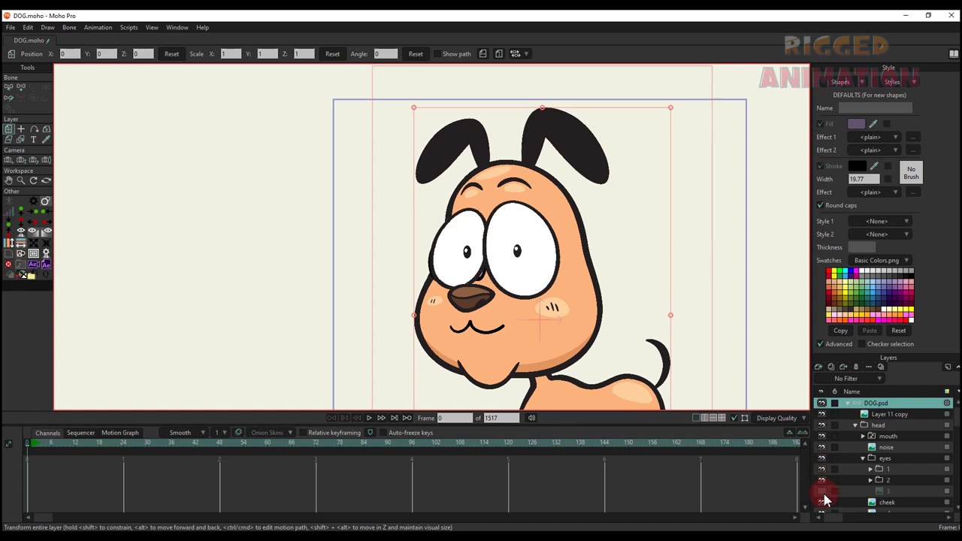
Convert the eyes group to a switch layer and preview variants 2 and 3, ending on variant 1
{"action": "right_click", "coordinate": [884, 461]}
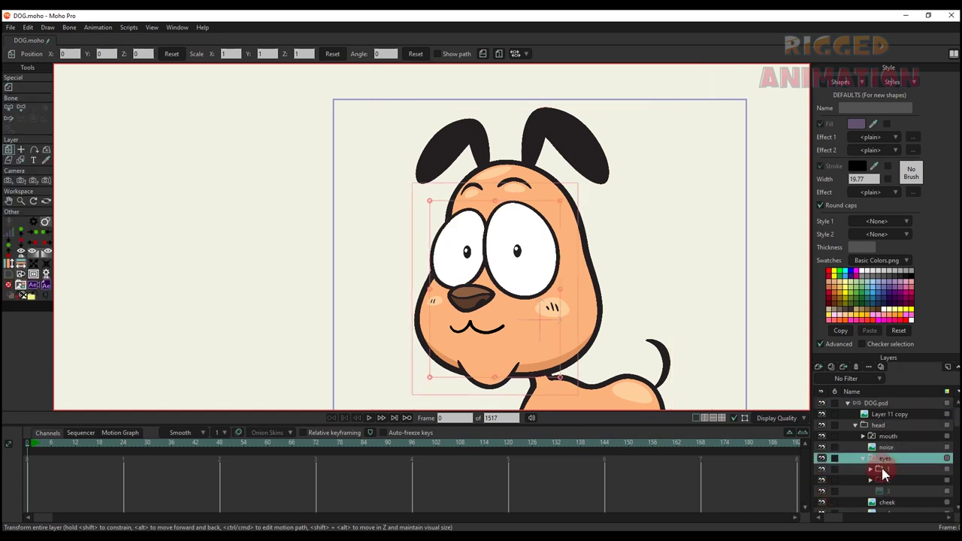
{"action": "left_click", "coordinate": [885, 484]}
{"action": "left_click", "coordinate": [886, 490]}
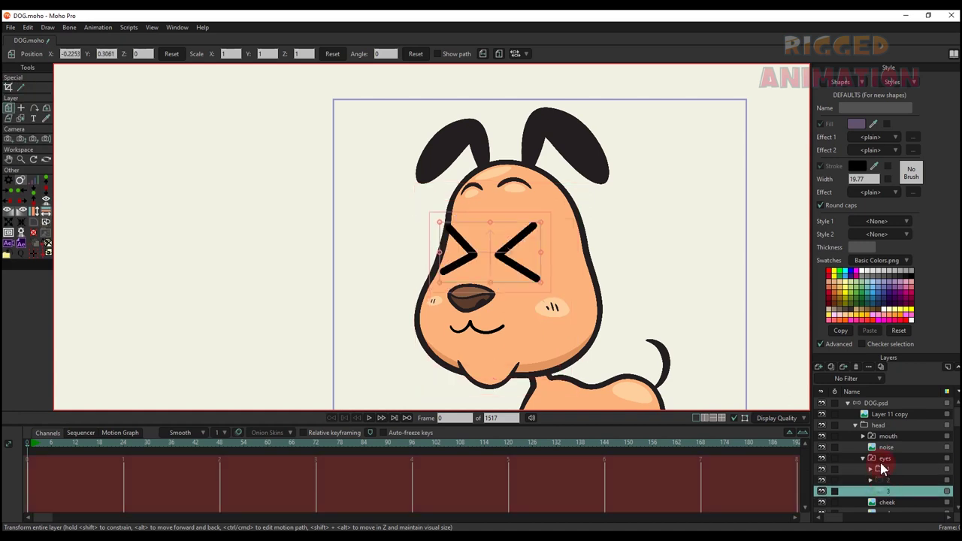
{"action": "left_click", "coordinate": [883, 469]}
Make Group 1 inside eye variant 1 visible and convert it to a switch layer
{"action": "scroll", "coordinate": [896, 476], "scroll_direction": "down", "scroll_amount": 2}
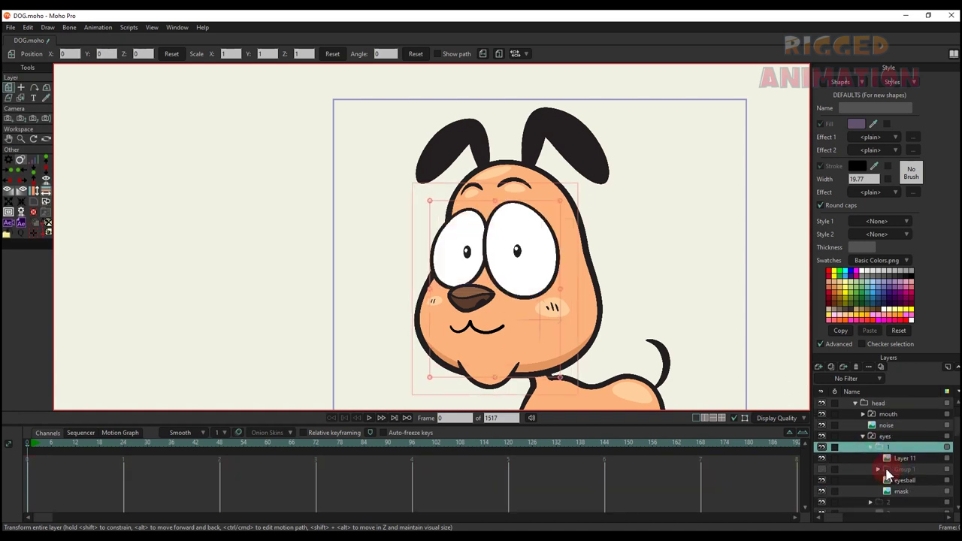
{"action": "left_click", "coordinate": [821, 469]}
{"action": "right_click", "coordinate": [911, 469]}
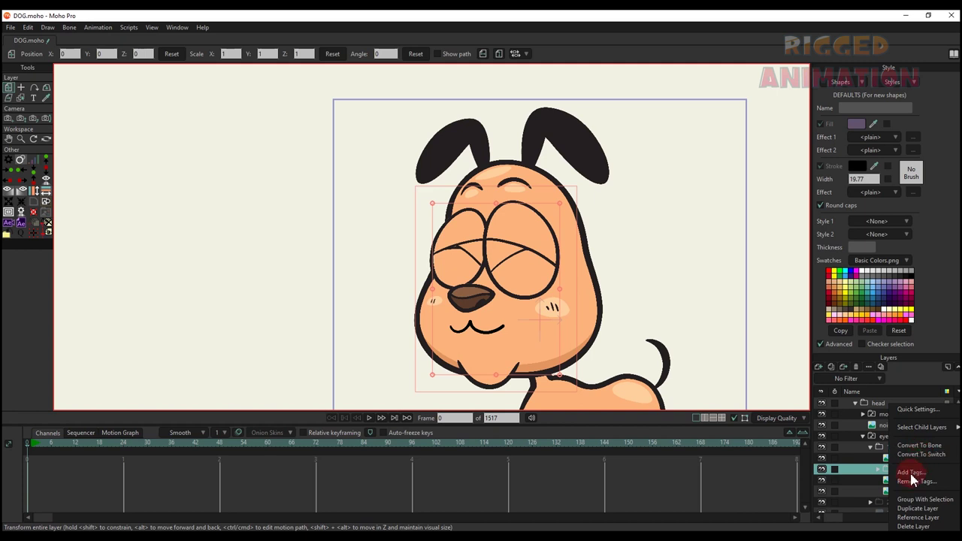
{"action": "left_click", "coordinate": [921, 454]}
Preview the eyelid drawings 1 to 4 inside the Group 1 switch layer
{"action": "left_click", "coordinate": [878, 469]}
{"action": "scroll", "coordinate": [898, 479], "scroll_direction": "down", "scroll_amount": 2}
{"action": "left_click", "coordinate": [899, 459]}
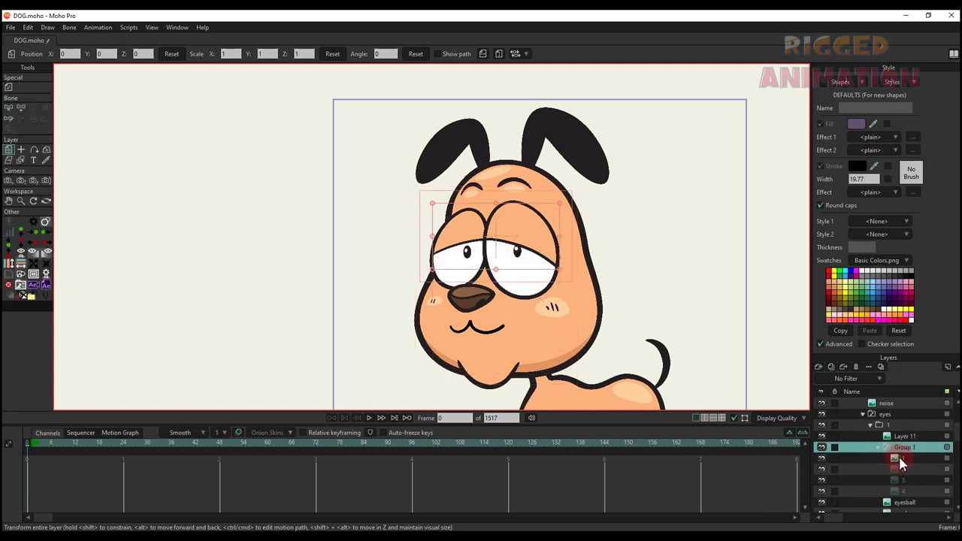
{"action": "left_click", "coordinate": [900, 469]}
{"action": "left_click", "coordinate": [901, 480]}
{"action": "left_click", "coordinate": [905, 492]}
{"action": "left_click", "coordinate": [896, 460]}
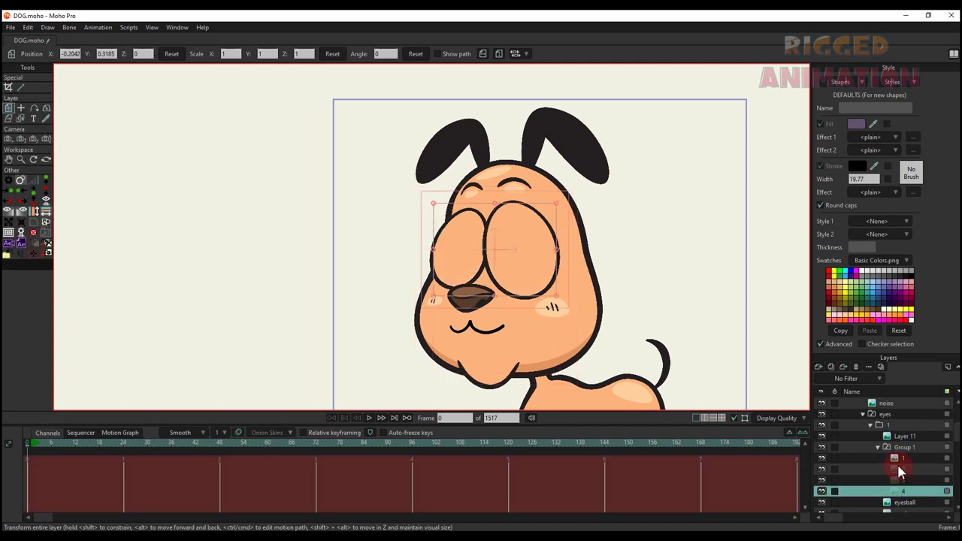
Add an empty vector layer at the top of Group 1, name it "none", and collapse the group
{"action": "left_click", "coordinate": [816, 370]}
{"action": "left_click", "coordinate": [836, 384]}
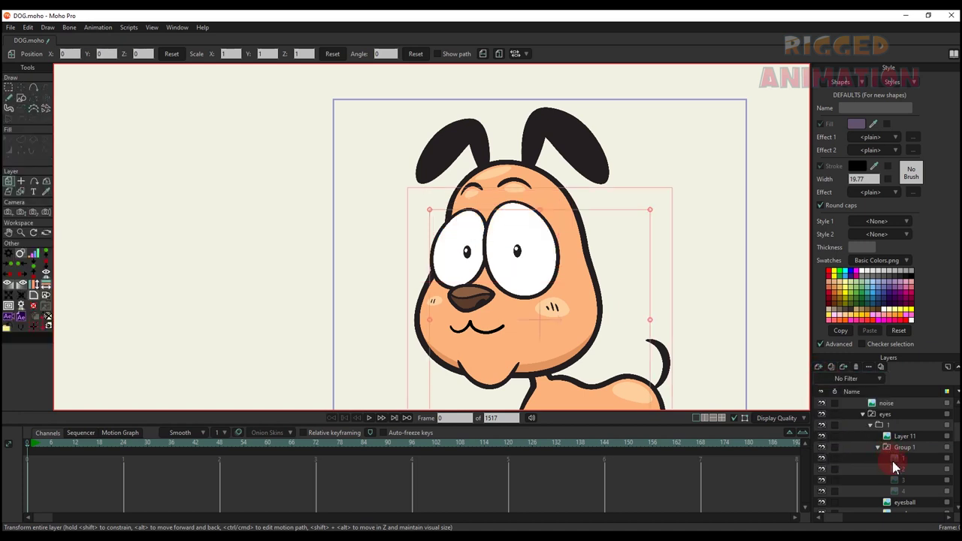
{"action": "double_click", "coordinate": [913, 459]}
{"action": "type", "text": "none"}
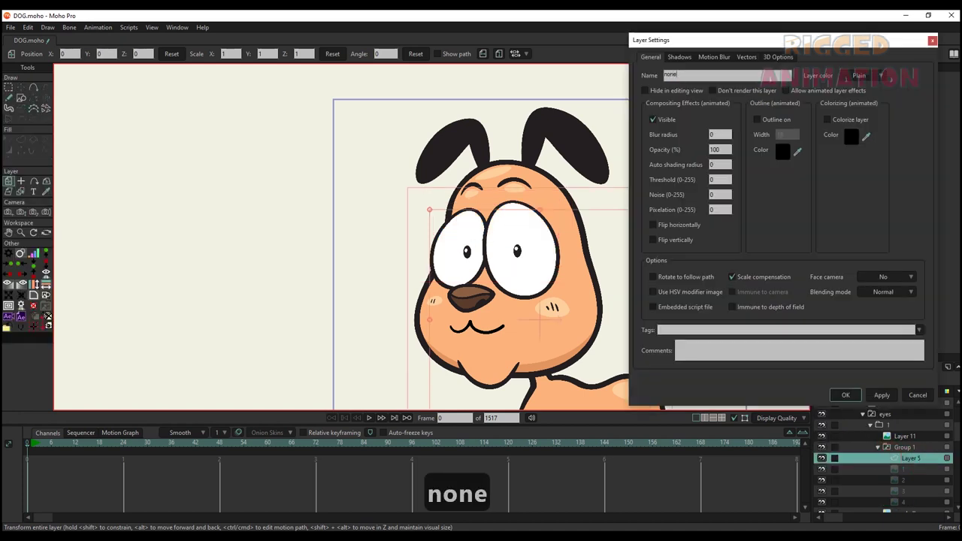
{"action": "key", "text": "Return"}
{"action": "left_click", "coordinate": [879, 448]}
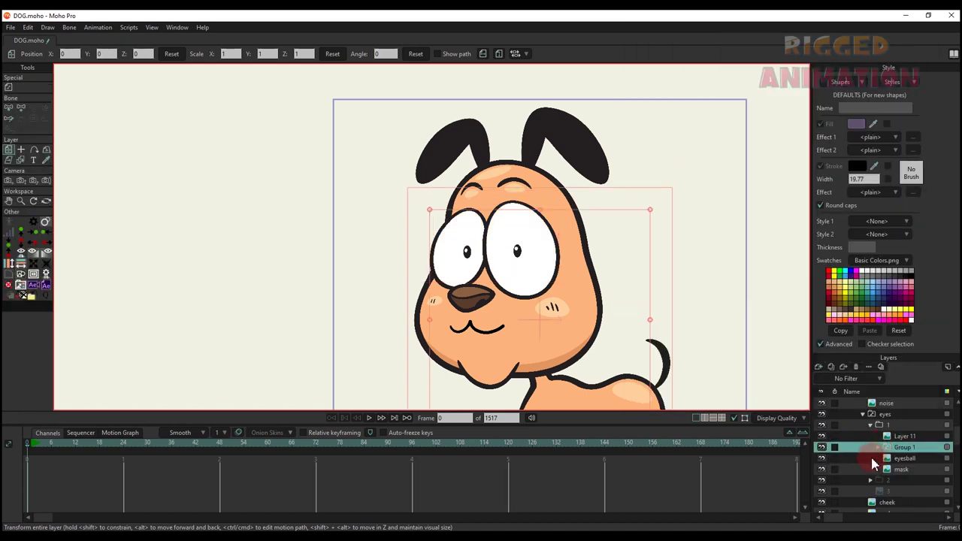
Check the eyesball and Layer 11 layers by toggling their visibility, and collapse the eyes group
{"action": "left_click", "coordinate": [821, 459]}
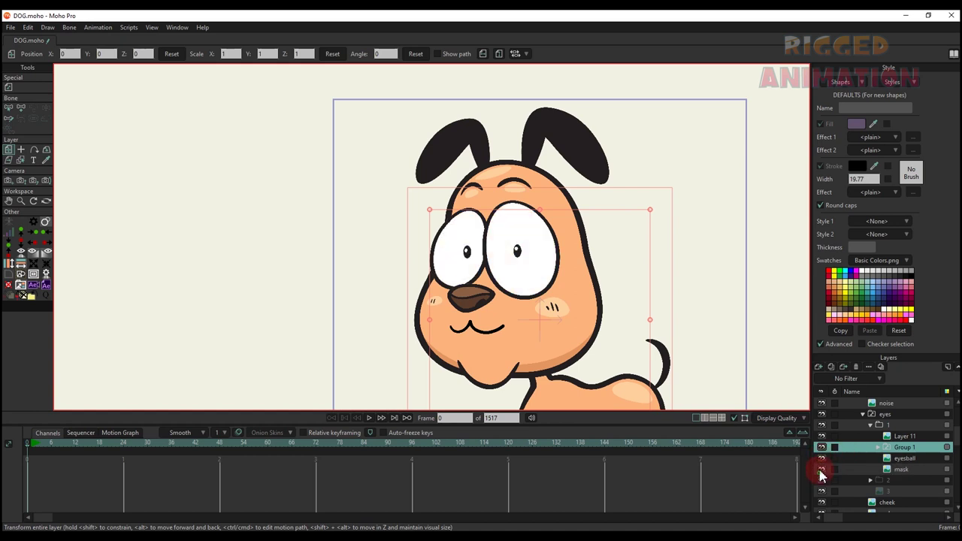
{"action": "left_click", "coordinate": [823, 437]}
{"action": "left_click", "coordinate": [822, 437]}
{"action": "left_click", "coordinate": [870, 427]}
{"action": "left_click", "coordinate": [862, 415]}
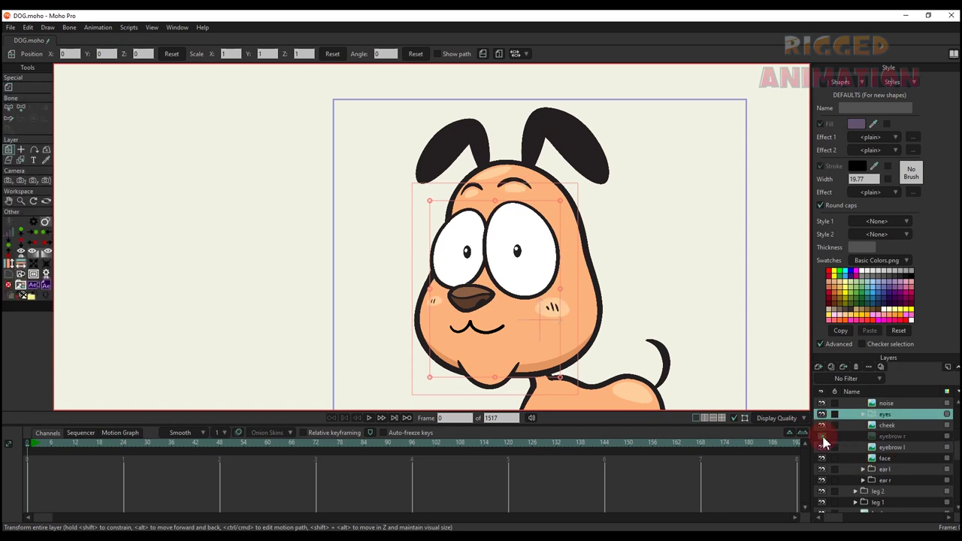
Check the face, ear l and ear r layers, including the two parts of ear l, by toggling their visibility
{"action": "left_click", "coordinate": [822, 458]}
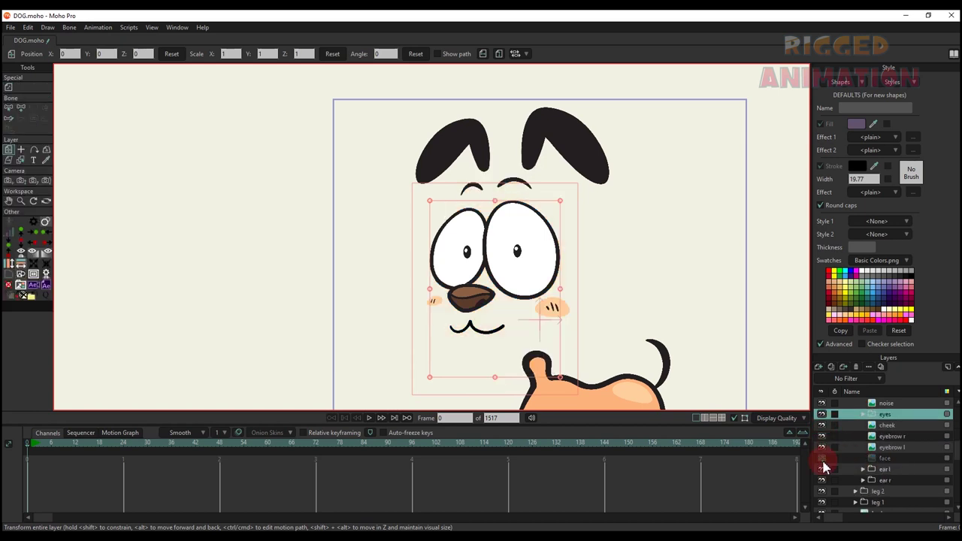
{"action": "left_click", "coordinate": [822, 458]}
{"action": "left_click", "coordinate": [822, 468]}
{"action": "left_click", "coordinate": [822, 469]}
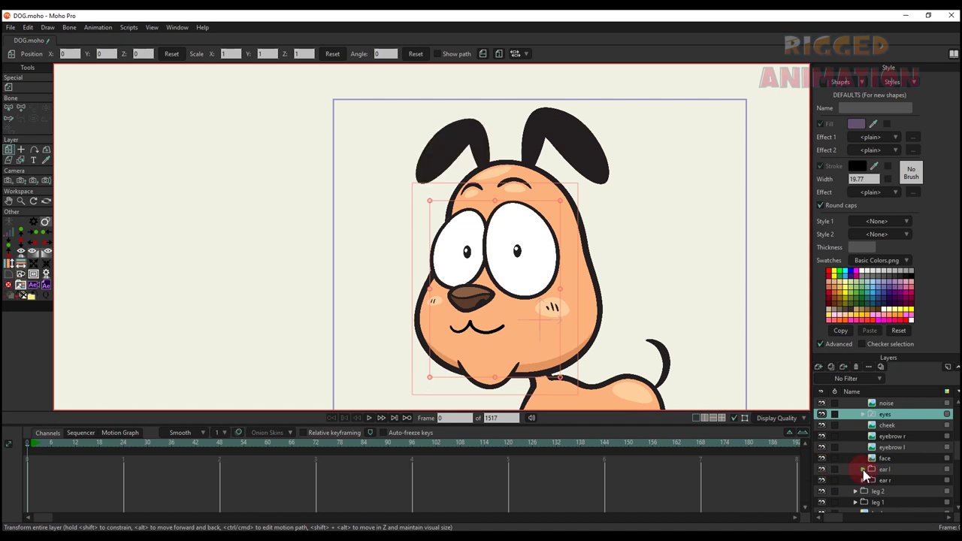
{"action": "left_click", "coordinate": [863, 470]}
{"action": "left_click", "coordinate": [823, 480]}
{"action": "left_click", "coordinate": [822, 481]}
{"action": "left_click", "coordinate": [822, 491]}
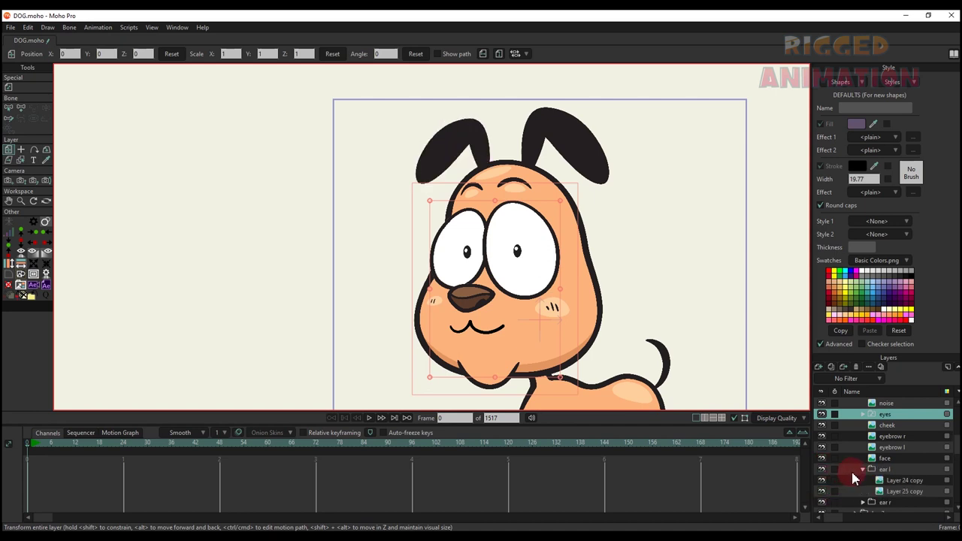
{"action": "left_click", "coordinate": [863, 469]}
{"action": "left_click", "coordinate": [821, 480]}
{"action": "left_click", "coordinate": [821, 480]}
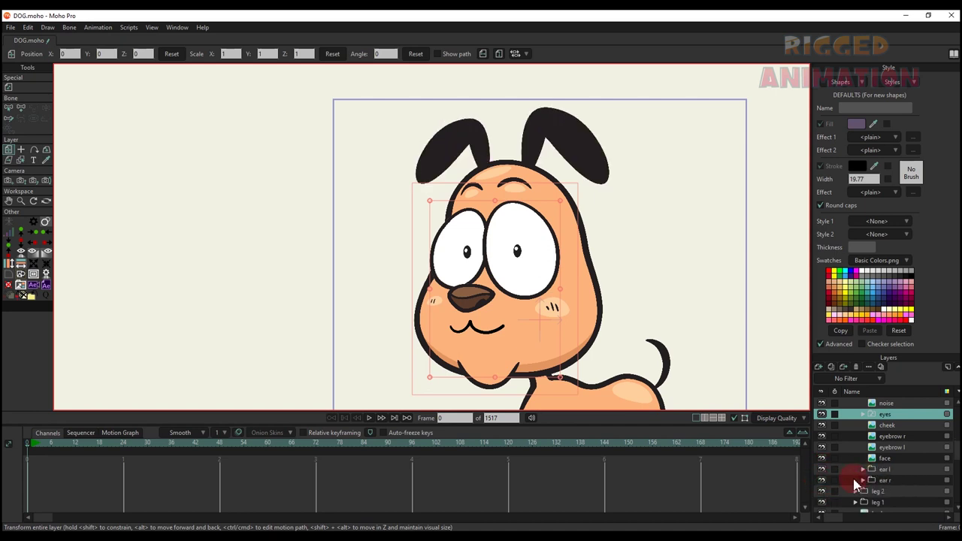
Check the leg 2 group and its leg, foreleg and upper leg parts by toggling their visibility
{"action": "scroll", "coordinate": [843, 480], "scroll_direction": "down", "scroll_amount": 1}
{"action": "scroll", "coordinate": [623, 301], "scroll_direction": "down", "scroll_amount": 4}
{"action": "left_click_drag", "start_coordinate": [609, 320], "coordinate": [584, 279]}
{"action": "scroll", "coordinate": [579, 319], "scroll_direction": "up", "scroll_amount": 4}
{"action": "left_click_drag", "start_coordinate": [579, 314], "coordinate": [558, 272]}
{"action": "scroll", "coordinate": [571, 289], "scroll_direction": "up", "scroll_amount": 3}
{"action": "scroll", "coordinate": [572, 313], "scroll_direction": "up", "scroll_amount": 1}
{"action": "left_click_drag", "start_coordinate": [601, 339], "coordinate": [561, 295]}
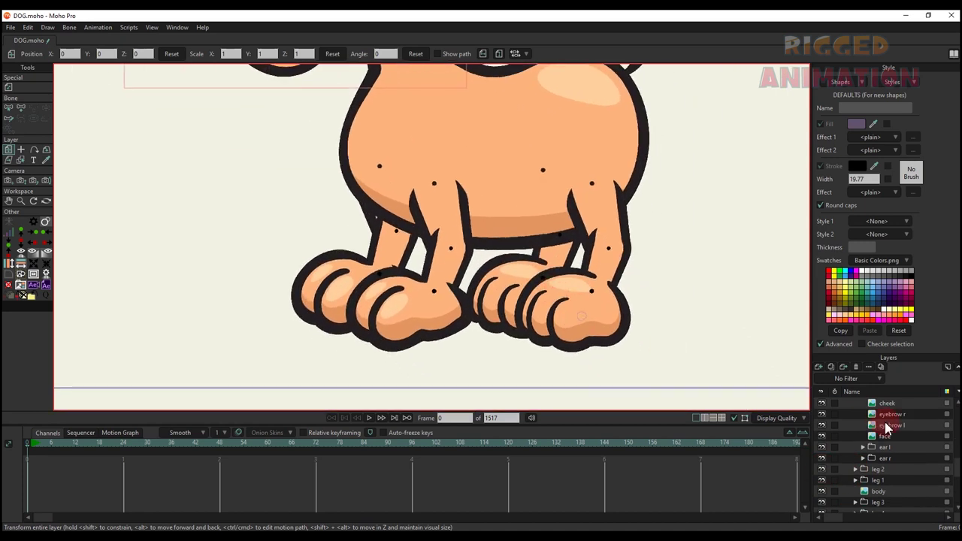
{"action": "left_click", "coordinate": [821, 469]}
{"action": "left_click", "coordinate": [820, 469]}
{"action": "left_click", "coordinate": [852, 470]}
{"action": "left_click", "coordinate": [854, 469]}
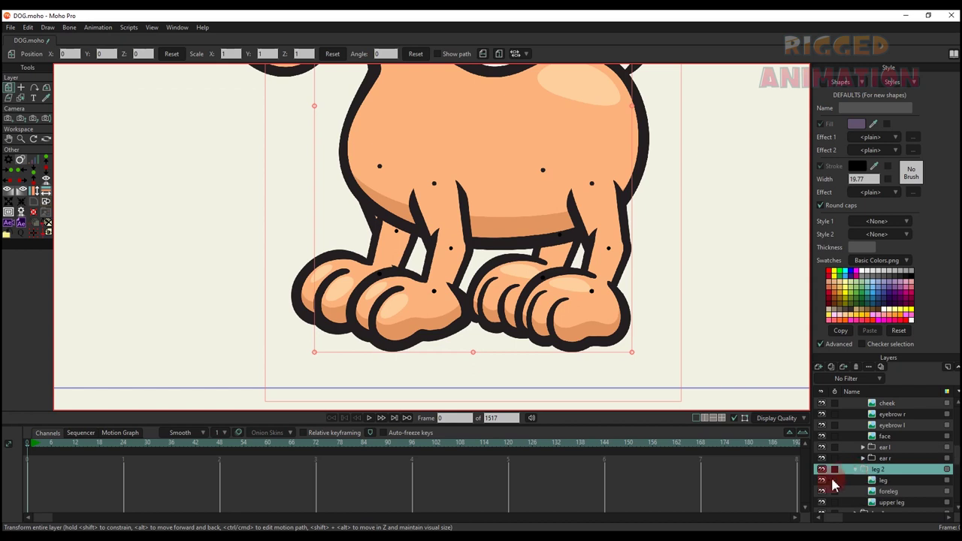
{"action": "left_click", "coordinate": [822, 479]}
{"action": "left_click", "coordinate": [822, 479]}
{"action": "left_click", "coordinate": [821, 490]}
{"action": "left_click", "coordinate": [822, 490]}
{"action": "left_click", "coordinate": [822, 502]}
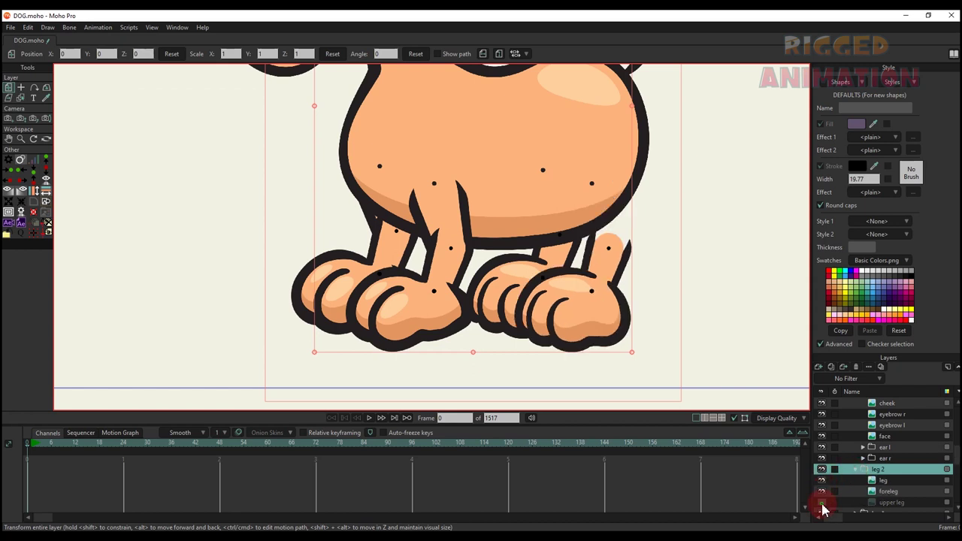
{"action": "left_click", "coordinate": [821, 502]}
{"action": "left_click", "coordinate": [854, 468]}
{"action": "left_click", "coordinate": [821, 468]}
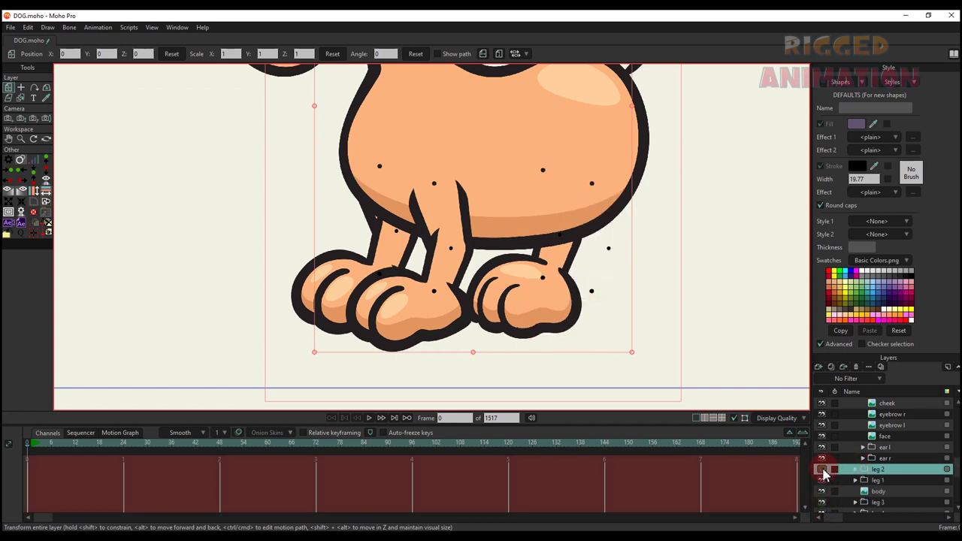
{"action": "left_click", "coordinate": [821, 468]}
Check the leg 1, body and leg 3 layers by hiding and showing each one
{"action": "left_click", "coordinate": [822, 480]}
{"action": "left_click", "coordinate": [822, 480]}
{"action": "left_click", "coordinate": [822, 490]}
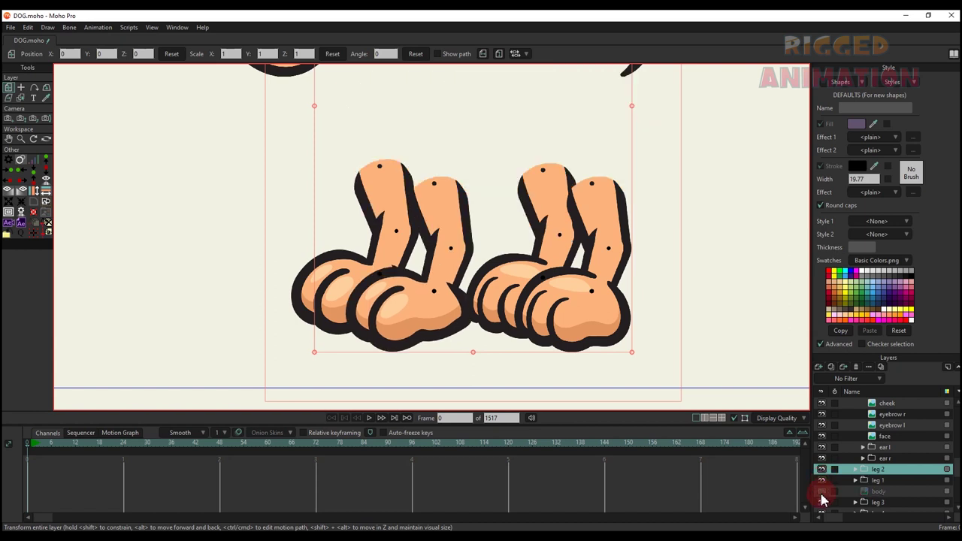
{"action": "scroll", "coordinate": [671, 343], "scroll_direction": "down", "scroll_amount": 2}
{"action": "left_click", "coordinate": [822, 490]}
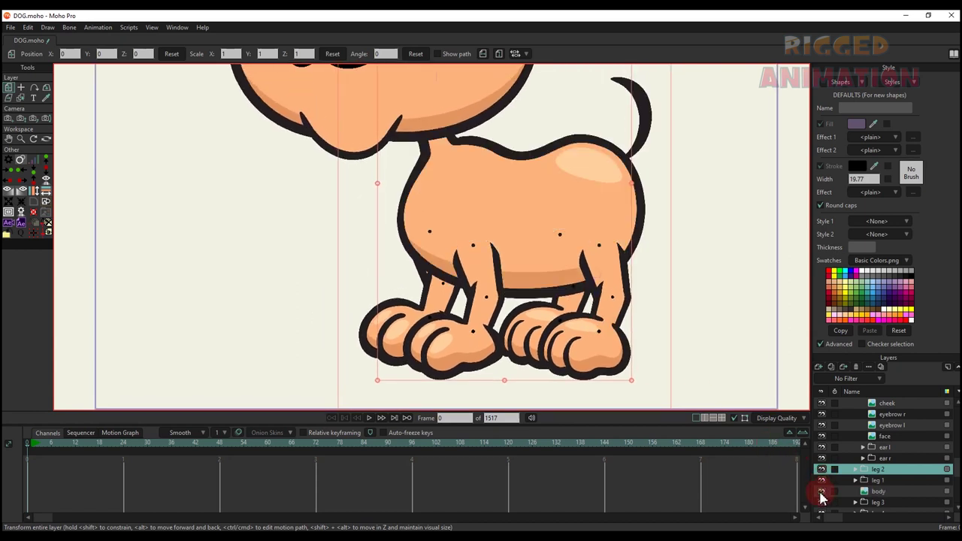
{"action": "left_click", "coordinate": [821, 490]}
{"action": "left_click", "coordinate": [821, 491]}
{"action": "left_click", "coordinate": [822, 501]}
{"action": "left_click", "coordinate": [821, 501]}
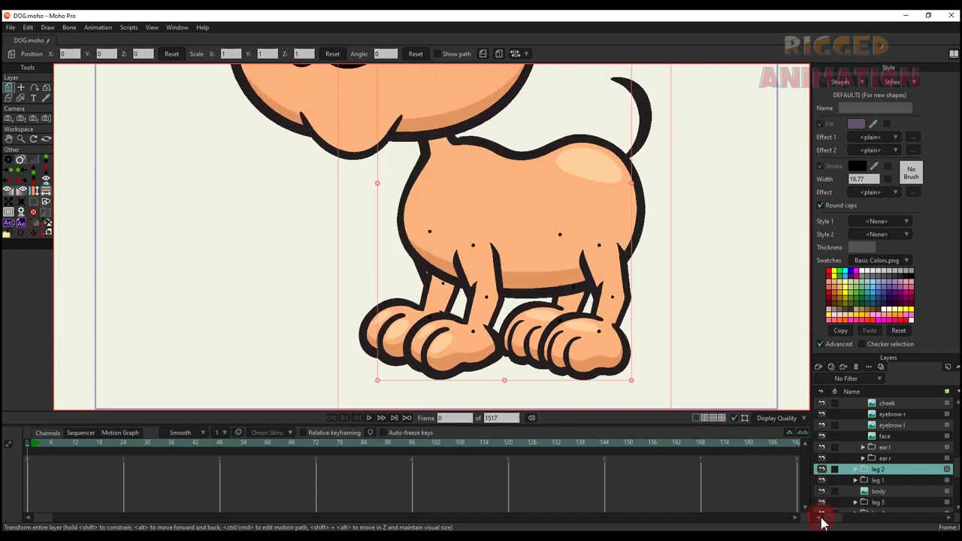
Check the leg 3, leg 4 and tail layers by hiding and showing each one
{"action": "scroll", "coordinate": [832, 500], "scroll_direction": "down", "scroll_amount": 1}
{"action": "scroll", "coordinate": [832, 494], "scroll_direction": "down", "scroll_amount": 1}
{"action": "left_click", "coordinate": [822, 481]}
{"action": "left_click", "coordinate": [822, 480]}
{"action": "left_click", "coordinate": [821, 491]}
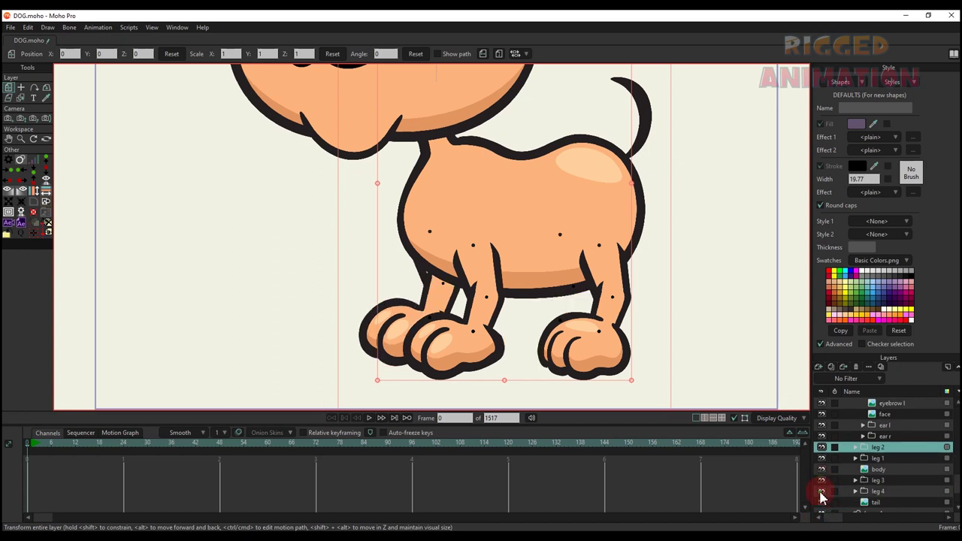
{"action": "left_click", "coordinate": [821, 490]}
{"action": "left_click", "coordinate": [822, 491]}
{"action": "left_click", "coordinate": [822, 501]}
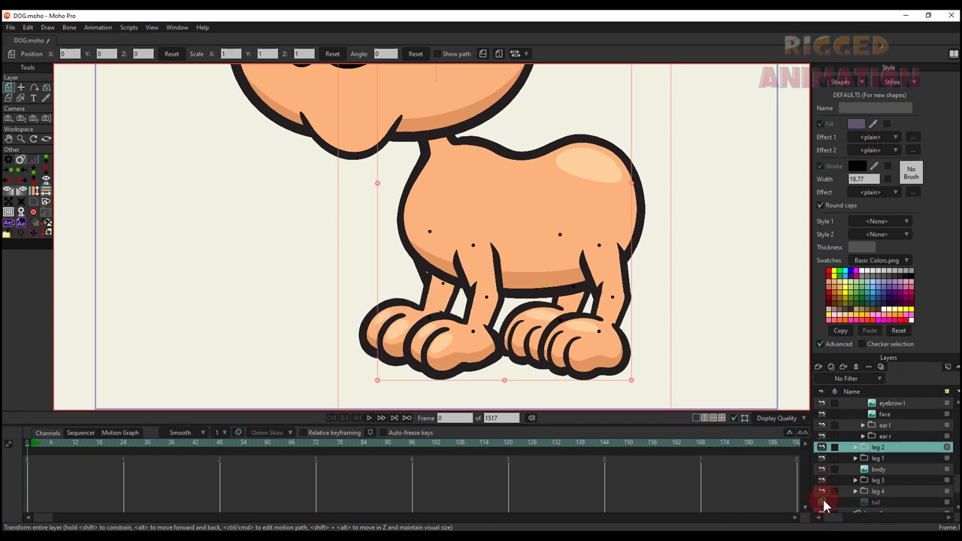
{"action": "left_click", "coordinate": [822, 502]}
Collapse the head group and select the DOG.psd bone layer
{"action": "scroll", "coordinate": [833, 491], "scroll_direction": "up", "scroll_amount": 8}
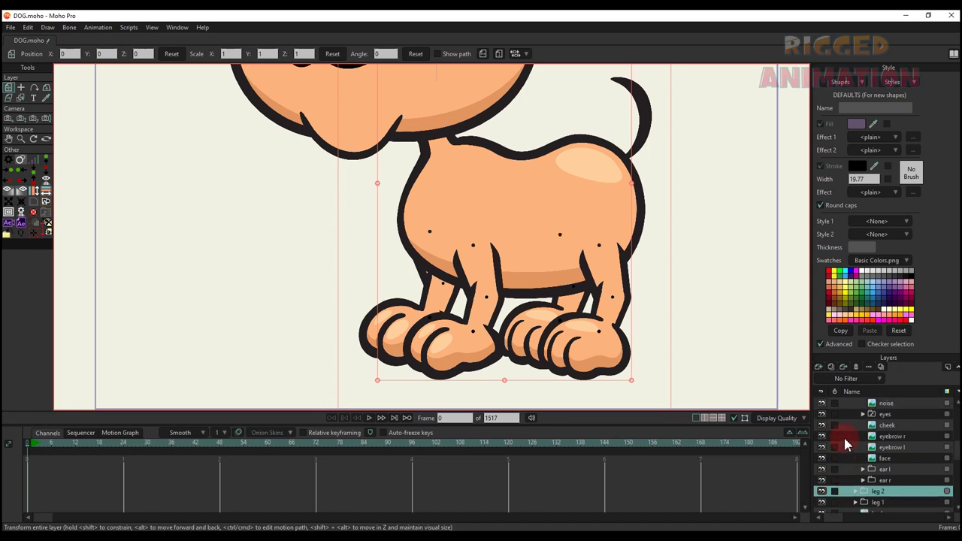
{"action": "left_click", "coordinate": [855, 425]}
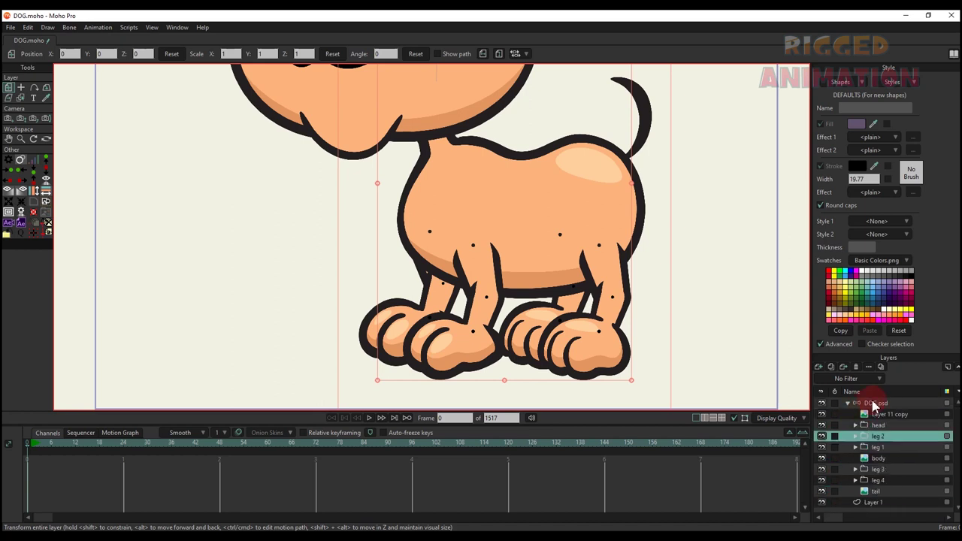
{"action": "left_click", "coordinate": [875, 403]}
Add a root bone extending backward from the dog's hip, and a chain of spine bones running forward to the chest
{"action": "scroll", "coordinate": [468, 272], "scroll_direction": "down", "scroll_amount": 5}
{"action": "left_click_drag", "start_coordinate": [460, 229], "coordinate": [476, 284]}
{"action": "scroll", "coordinate": [476, 284], "scroll_direction": "up", "scroll_amount": 1}
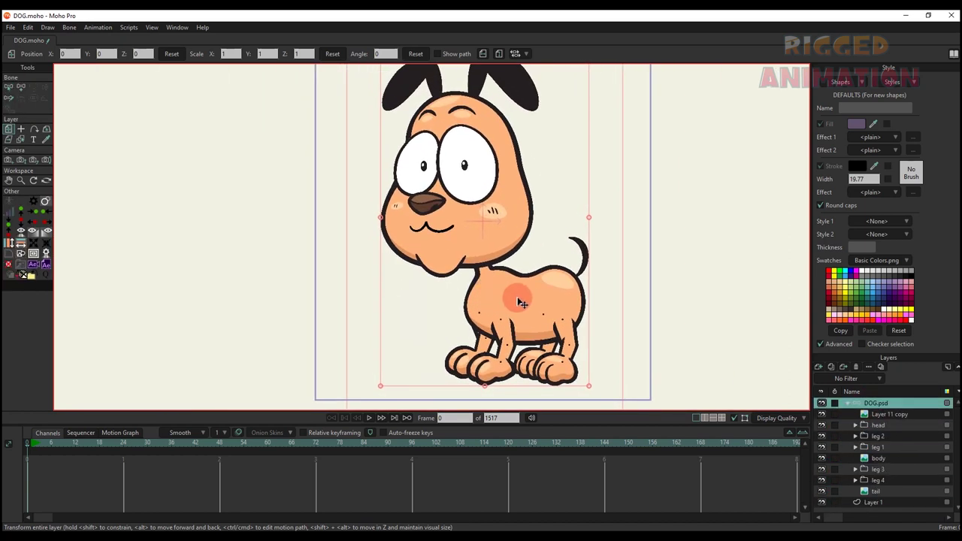
{"action": "key", "text": "a"}
{"action": "left_click_drag", "start_coordinate": [573, 295], "coordinate": [655, 293]}
{"action": "scroll", "coordinate": [611, 286], "scroll_direction": "up", "scroll_amount": 4}
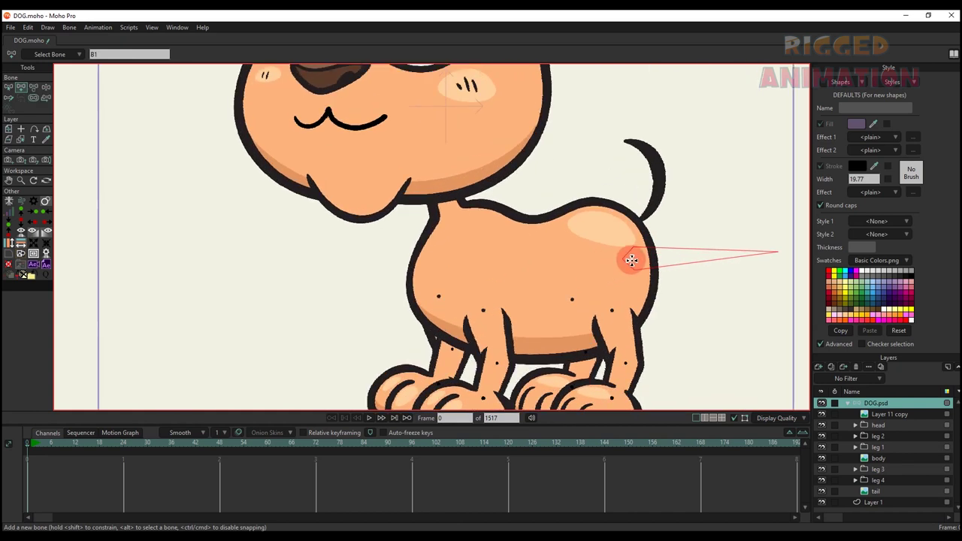
{"action": "left_click_drag", "start_coordinate": [534, 277], "coordinate": [466, 324]}
Add a neck bone up from the chest and a long head bone from the neck to the forehead
{"action": "left_click_drag", "start_coordinate": [465, 324], "coordinate": [458, 283]}
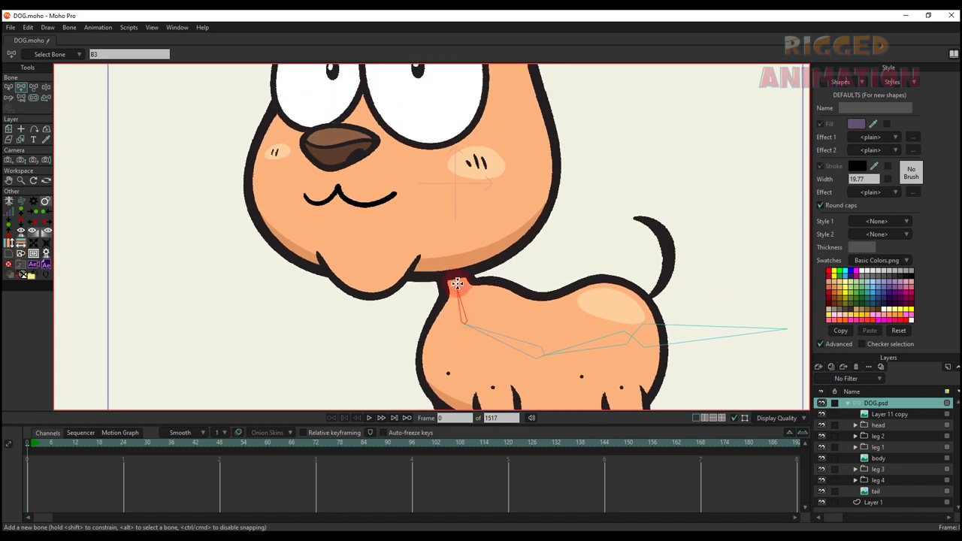
{"action": "scroll", "coordinate": [454, 277], "scroll_direction": "down", "scroll_amount": 3}
{"action": "left_click_drag", "start_coordinate": [463, 398], "coordinate": [436, 103]}
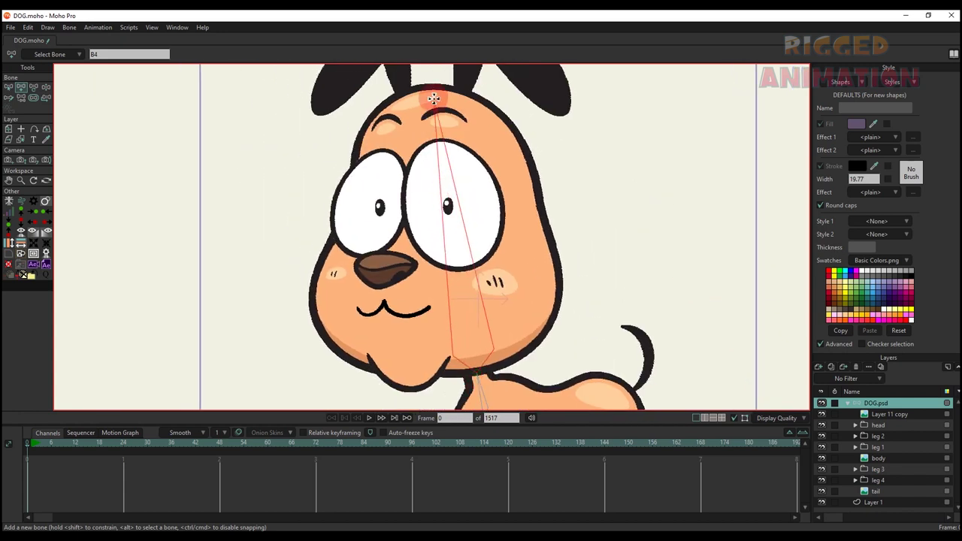
Add two chained bones to the ear nearer the tail, from its base to the bend and on to the tip
{"action": "scroll", "coordinate": [436, 109], "scroll_direction": "down", "scroll_amount": 2}
{"action": "scroll", "coordinate": [436, 114], "scroll_direction": "up", "scroll_amount": 2}
{"action": "left_click_drag", "start_coordinate": [444, 296], "coordinate": [456, 231]}
{"action": "left_click_drag", "start_coordinate": [526, 299], "coordinate": [532, 302]}
Select the head bone and add two chained bones to the snout-side ear, from its base through the bend to the tip
{"action": "key", "text": "b"}
{"action": "left_click", "coordinate": [416, 331]}
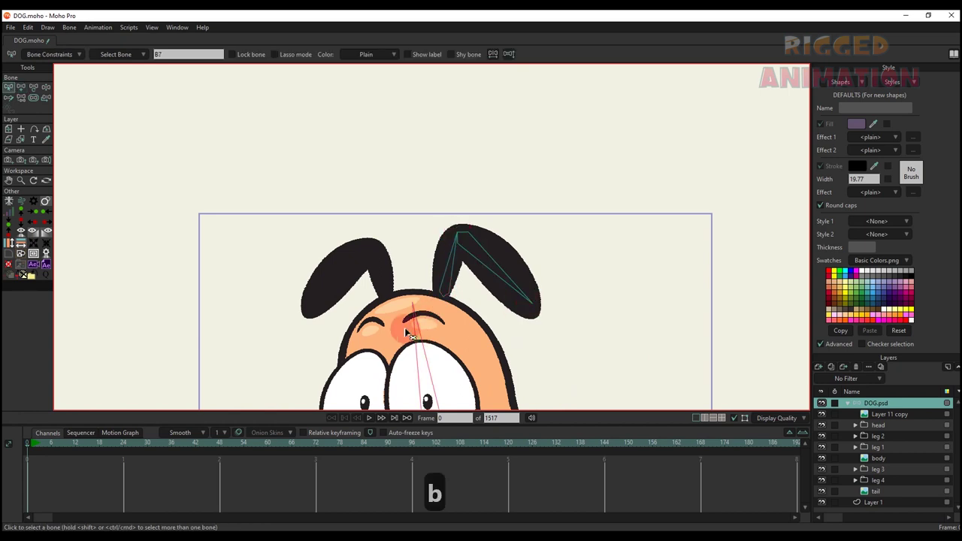
{"action": "left_click_drag", "start_coordinate": [409, 333], "coordinate": [424, 337]}
{"action": "key", "text": "a"}
{"action": "left_click_drag", "start_coordinate": [401, 299], "coordinate": [447, 225]}
Select the hindmost spine bone and add a chain of short bones along the tail from its base to the tip
{"action": "scroll", "coordinate": [421, 301], "scroll_direction": "down", "scroll_amount": 3}
{"action": "scroll", "coordinate": [443, 233], "scroll_direction": "up", "scroll_amount": 2}
{"action": "left_click_drag", "start_coordinate": [434, 342], "coordinate": [444, 286]}
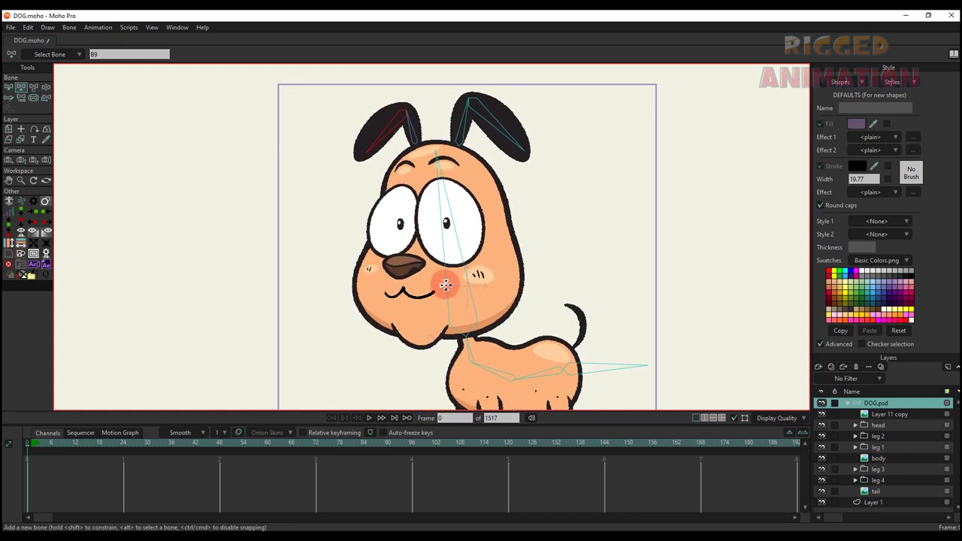
{"action": "key", "text": "b"}
{"action": "left_click_drag", "start_coordinate": [480, 342], "coordinate": [497, 287]}
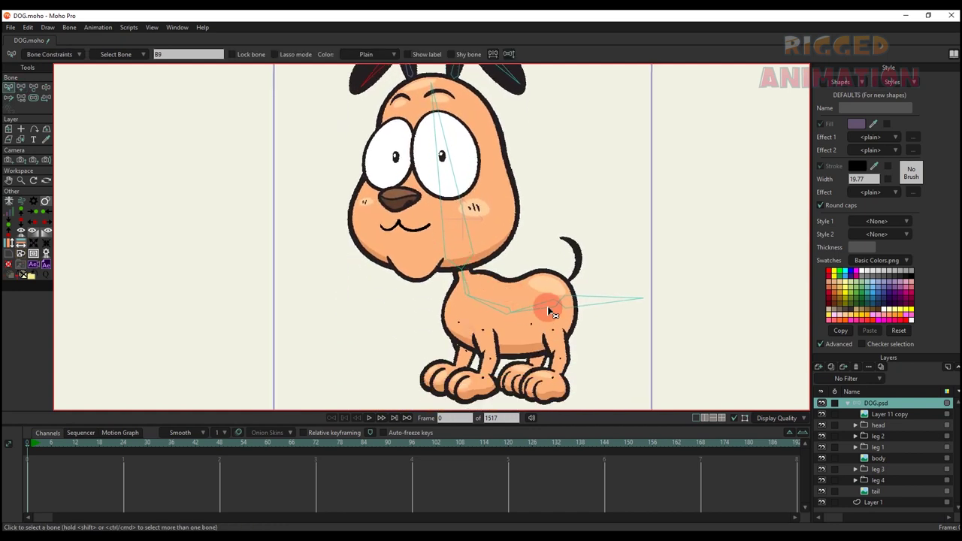
{"action": "scroll", "coordinate": [545, 319], "scroll_direction": "up", "scroll_amount": 4}
{"action": "key", "text": "a"}
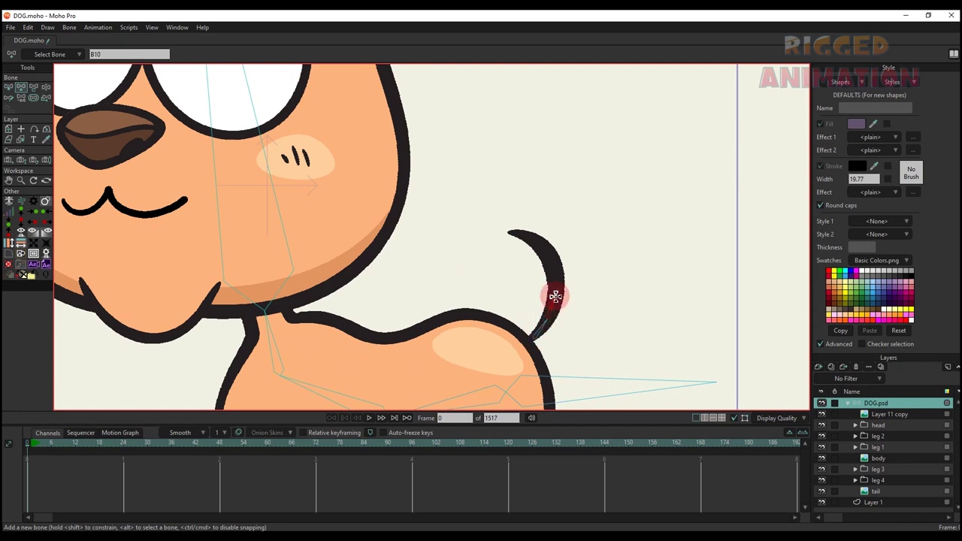
{"action": "left_click", "coordinate": [513, 233]}
Select the head bone and add a chain of short bones along the eyebrow above the larger eye, from its outer to inner end
{"action": "scroll", "coordinate": [513, 233], "scroll_direction": "down", "scroll_amount": 4}
{"action": "scroll", "coordinate": [445, 241], "scroll_direction": "down", "scroll_amount": 1}
{"action": "left_click_drag", "start_coordinate": [445, 242], "coordinate": [585, 481]}
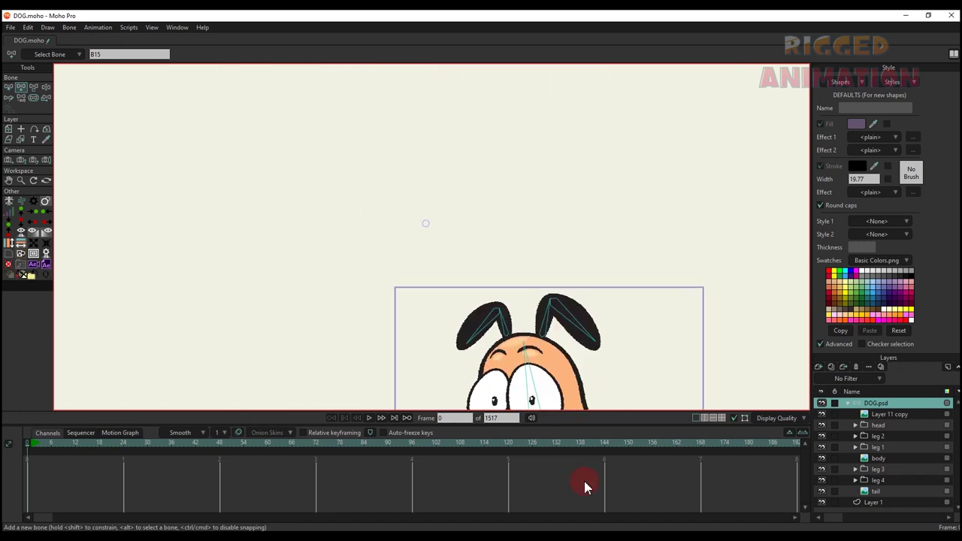
{"action": "left_click_drag", "start_coordinate": [532, 303], "coordinate": [511, 239]}
{"action": "scroll", "coordinate": [532, 281], "scroll_direction": "up", "scroll_amount": 2}
{"action": "left_click_drag", "start_coordinate": [523, 313], "coordinate": [526, 245]}
{"action": "key", "text": "b"}
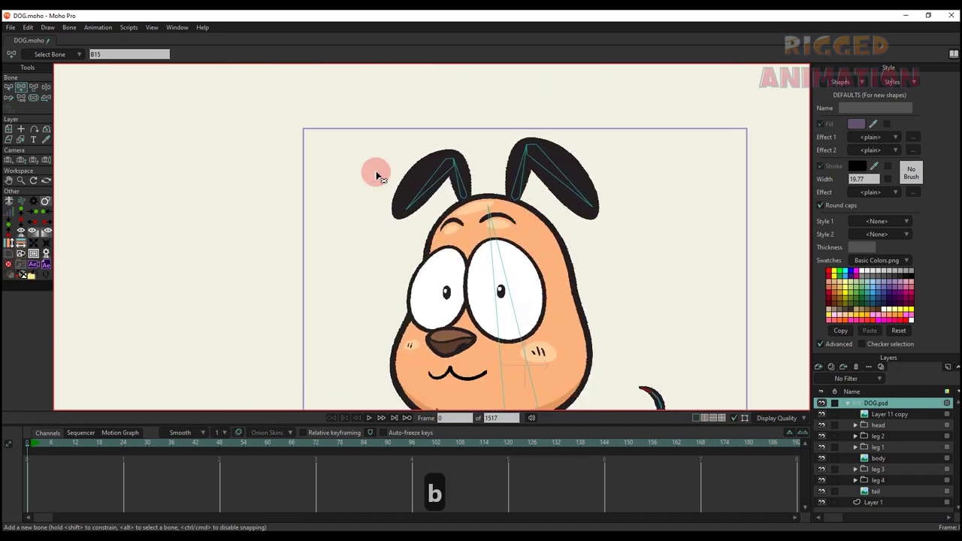
{"action": "scroll", "coordinate": [500, 290], "scroll_direction": "up", "scroll_amount": 2}
{"action": "left_click", "coordinate": [509, 268]}
{"action": "mouse_move", "coordinate": [587, 287]}
{"action": "left_mouse_down"}
{"action": "mouse_move", "coordinate": [558, 261]}
{"action": "mouse_move", "coordinate": [508, 240]}
{"action": "mouse_move", "coordinate": [435, 254]}
{"action": "mouse_move", "coordinate": [413, 278]}
{"action": "mouse_move", "coordinate": [442, 279]}
{"action": "left_mouse_up"}
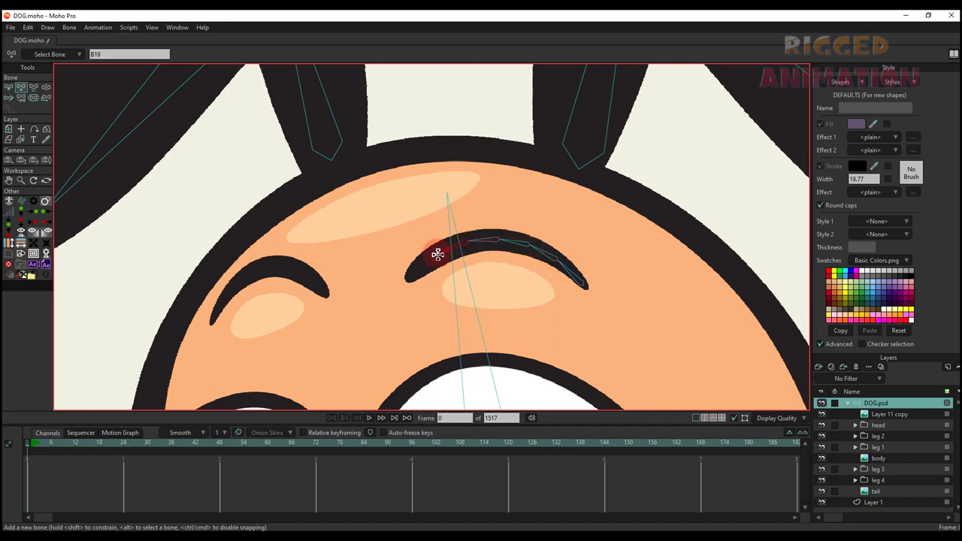
Reselect the head bone and add a chain of short bones along the snout-side eyebrow, from its outer to inner end
{"action": "scroll", "coordinate": [416, 281], "scroll_direction": "down", "scroll_amount": 1}
{"action": "key", "text": "b"}
{"action": "left_click", "coordinate": [472, 304]}
{"action": "scroll", "coordinate": [259, 275], "scroll_direction": "up", "scroll_amount": 2}
{"action": "key", "text": "a"}
{"action": "left_click_drag", "start_coordinate": [281, 329], "coordinate": [418, 299]}
Select the hindmost spine bone and add three chained bones to the near hind leg through the marked hip, knee and ankle to the toes
{"action": "scroll", "coordinate": [418, 278], "scroll_direction": "down", "scroll_amount": 7}
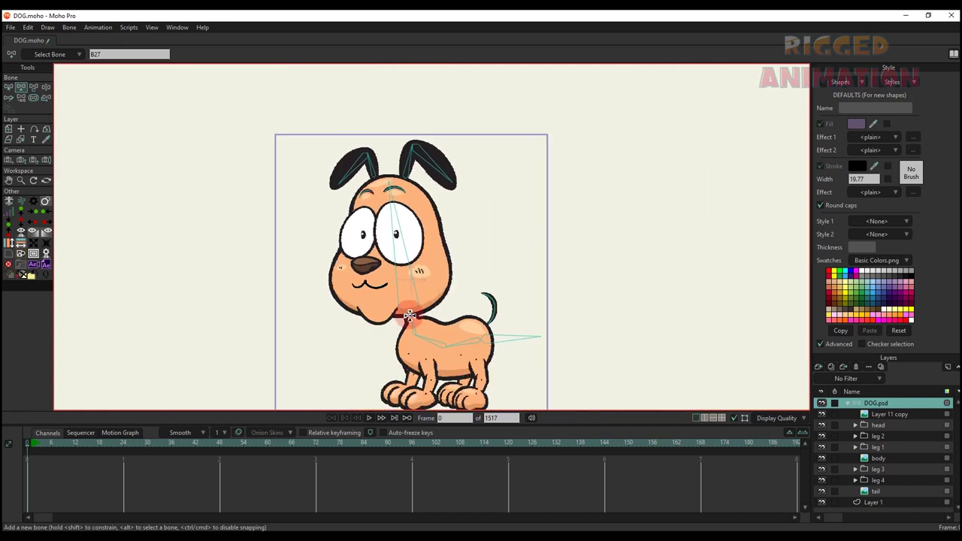
{"action": "scroll", "coordinate": [408, 316], "scroll_direction": "up", "scroll_amount": 5}
{"action": "key", "text": "b"}
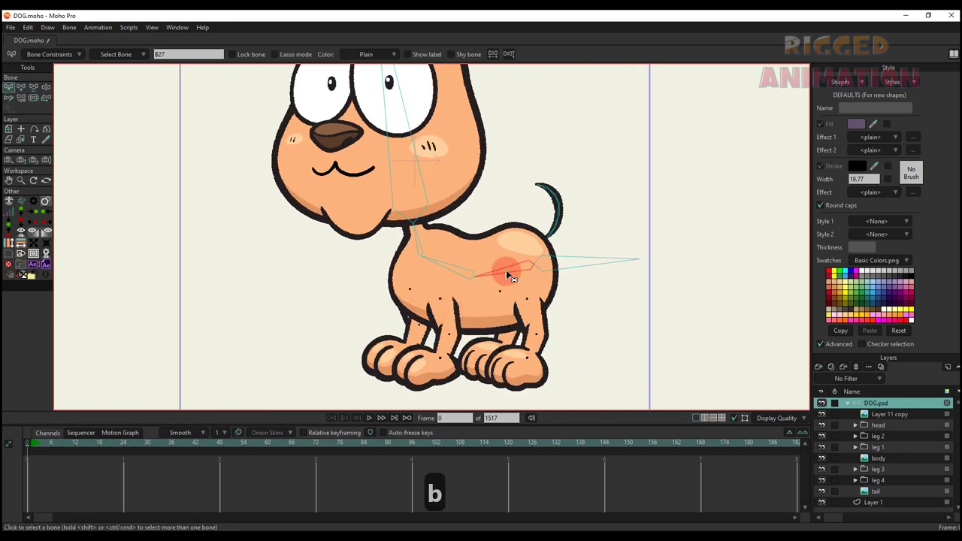
{"action": "scroll", "coordinate": [506, 272], "scroll_direction": "up", "scroll_amount": 6}
{"action": "key", "text": "a"}
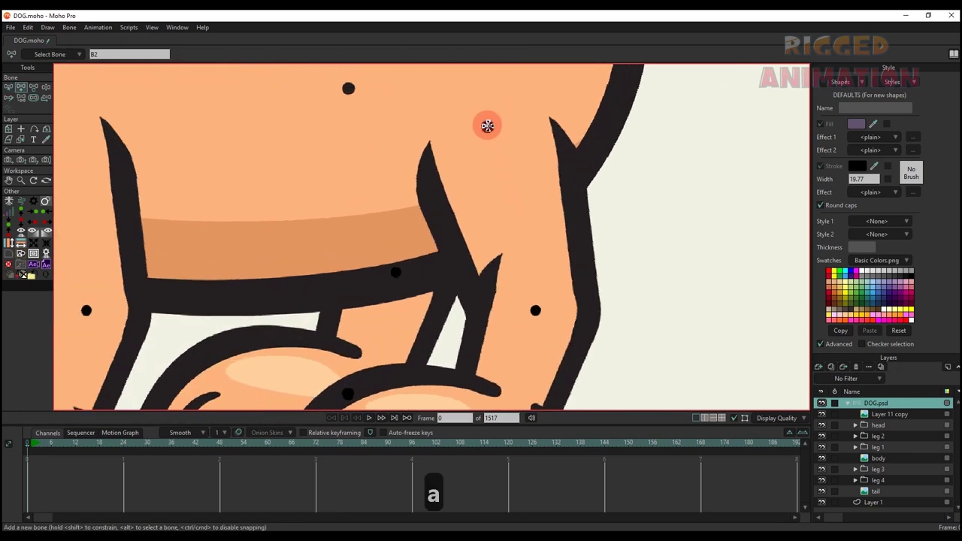
{"action": "mouse_move", "coordinate": [487, 126]}
{"action": "left_mouse_down"}
{"action": "mouse_move", "coordinate": [536, 311]}
{"action": "mouse_move", "coordinate": [596, 118]}
{"action": "mouse_move", "coordinate": [549, 243]}
{"action": "mouse_move", "coordinate": [398, 335]}
{"action": "left_mouse_up"}
Reselect the hindmost spine bone and add three chained bones to the far hind leg through its marked joints to the toes
{"action": "scroll", "coordinate": [383, 267], "scroll_direction": "down", "scroll_amount": 3}
{"action": "left_click_drag", "start_coordinate": [395, 165], "coordinate": [447, 219]}
{"action": "key", "text": "v"}
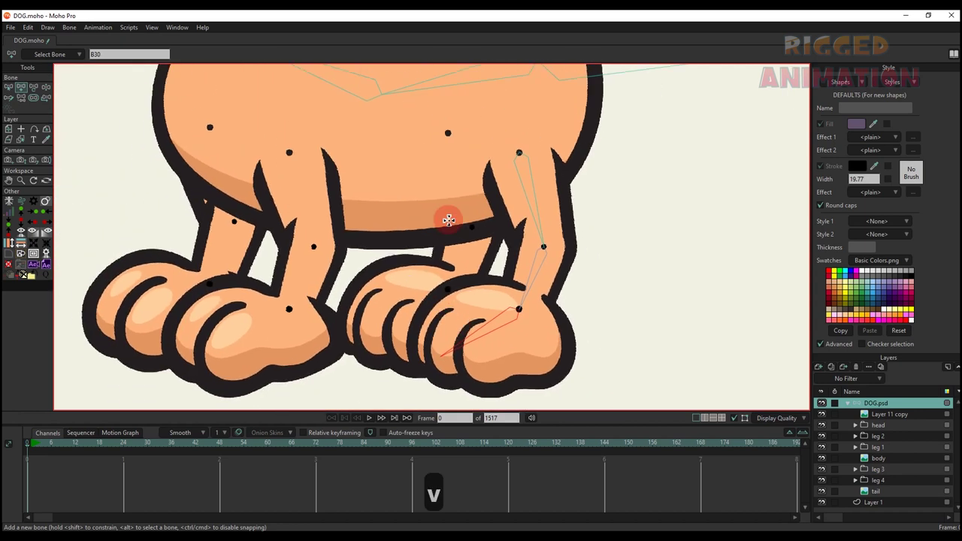
{"action": "key", "text": "b"}
{"action": "left_click", "coordinate": [438, 87]}
{"action": "left_click_drag", "start_coordinate": [453, 172], "coordinate": [475, 133]}
{"action": "scroll", "coordinate": [476, 137], "scroll_direction": "up", "scroll_amount": 4}
{"action": "key", "text": "a"}
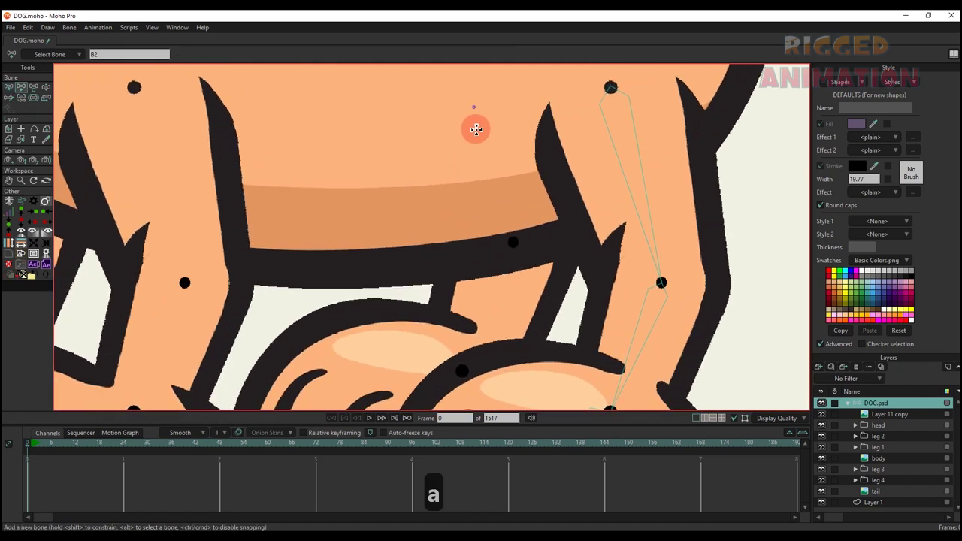
{"action": "mouse_move", "coordinate": [471, 71]}
{"action": "left_mouse_down"}
{"action": "mouse_move", "coordinate": [525, 313]}
{"action": "mouse_move", "coordinate": [595, 131]}
{"action": "left_mouse_up"}
{"action": "mouse_move", "coordinate": [595, 131]}
{"action": "left_mouse_down"}
{"action": "mouse_move", "coordinate": [569, 174]}
{"action": "mouse_move", "coordinate": [542, 260]}
{"action": "mouse_move", "coordinate": [393, 348]}
{"action": "left_mouse_up"}
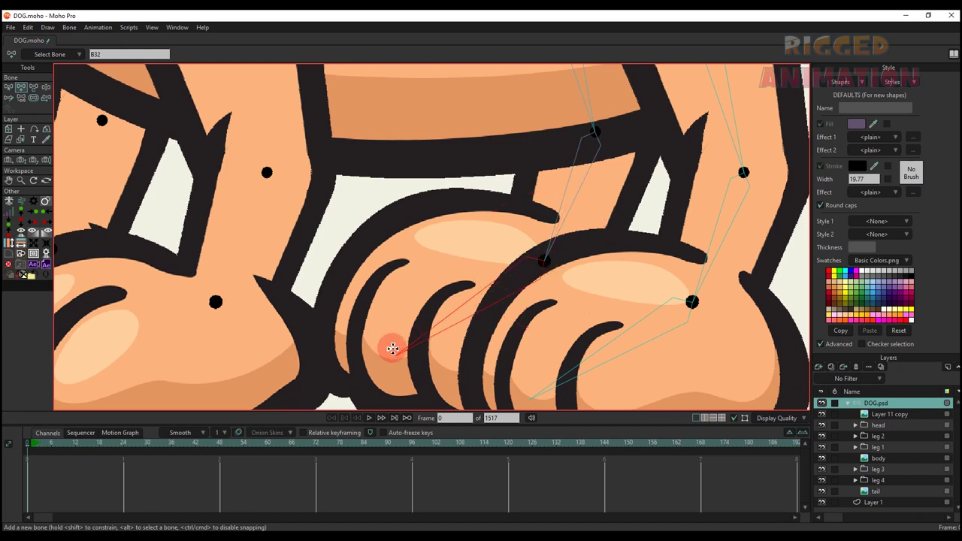
Select the front spine bone and add three chained bones to the near front leg through its marked joints to the toes
{"action": "scroll", "coordinate": [400, 293], "scroll_direction": "down", "scroll_amount": 2}
{"action": "left_click_drag", "start_coordinate": [401, 293], "coordinate": [471, 405]}
{"action": "key", "text": "b"}
{"action": "left_click_drag", "start_coordinate": [404, 224], "coordinate": [420, 163]}
{"action": "left_click", "coordinate": [438, 172]}
{"action": "scroll", "coordinate": [420, 163], "scroll_direction": "up", "scroll_amount": 1}
{"action": "key", "text": "a"}
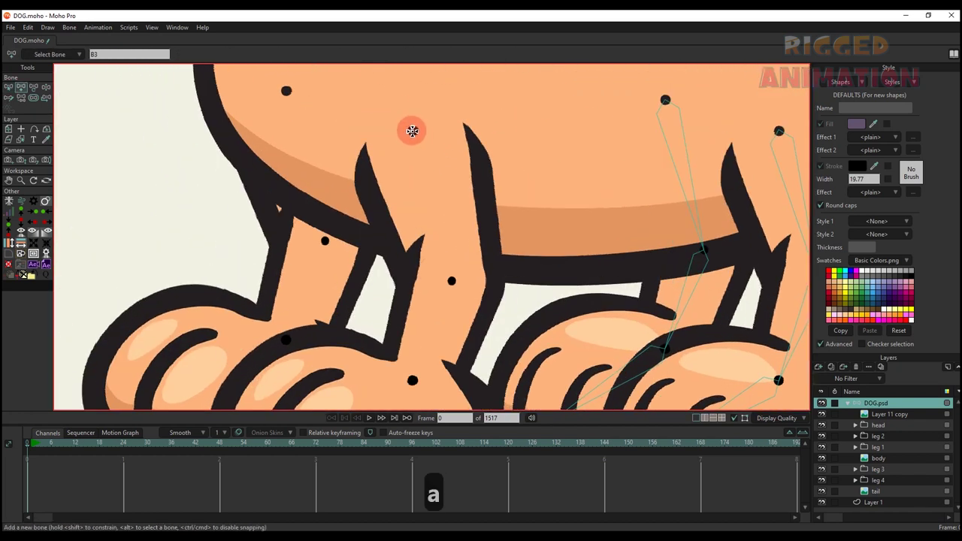
{"action": "mouse_move", "coordinate": [412, 131]}
{"action": "left_mouse_down"}
{"action": "mouse_move", "coordinate": [452, 280]}
{"action": "mouse_move", "coordinate": [498, 130]}
{"action": "left_mouse_up"}
{"action": "mouse_move", "coordinate": [493, 154]}
{"action": "left_mouse_down"}
{"action": "mouse_move", "coordinate": [454, 255]}
{"action": "mouse_move", "coordinate": [317, 332]}
{"action": "left_mouse_up"}
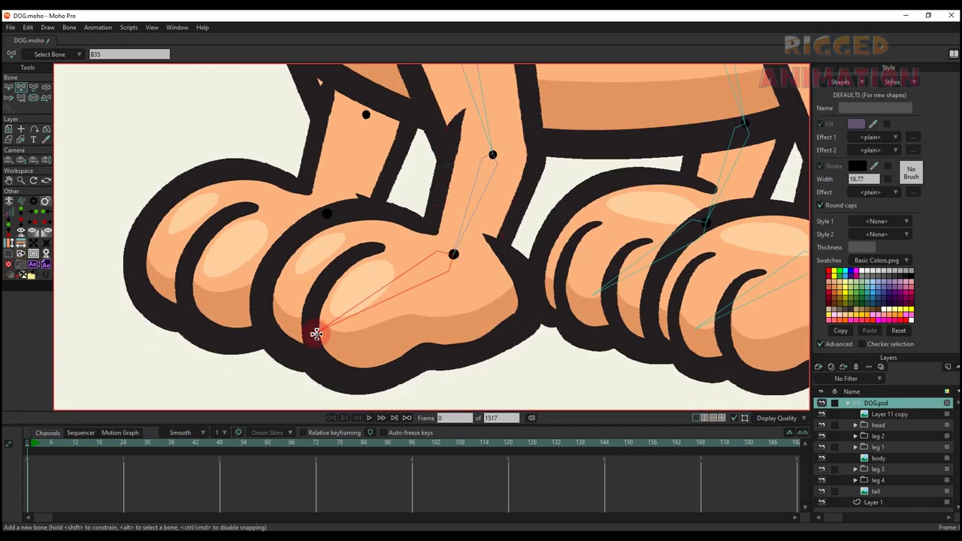
Reselect the front spine bone and add three chained bones to the far front leg through its marked joints to the toes
{"action": "scroll", "coordinate": [339, 268], "scroll_direction": "down", "scroll_amount": 2}
{"action": "left_click_drag", "start_coordinate": [378, 82], "coordinate": [434, 144]}
{"action": "key", "text": "b"}
{"action": "left_click", "coordinate": [505, 88]}
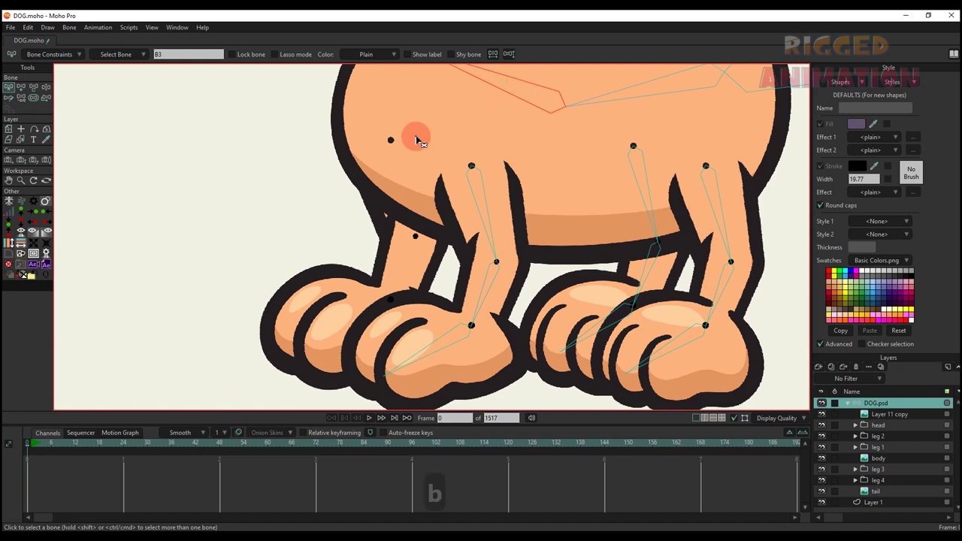
{"action": "scroll", "coordinate": [414, 135], "scroll_direction": "up", "scroll_amount": 3}
{"action": "key", "text": "a"}
{"action": "left_click_drag", "start_coordinate": [429, 133], "coordinate": [488, 213]}
{"action": "left_click_drag", "start_coordinate": [488, 213], "coordinate": [316, 386]}
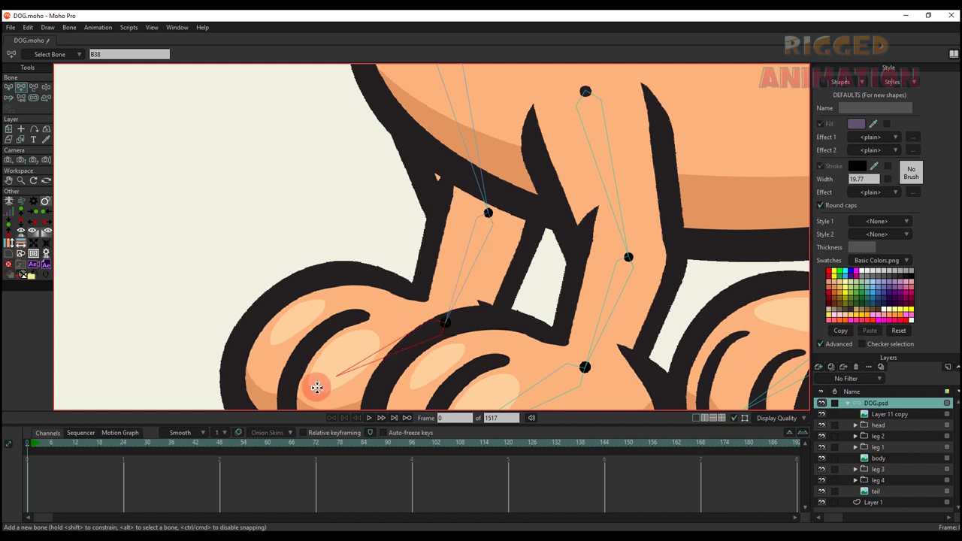
Select all the bones and lower their bone strength together to a value of about 0.133
{"action": "scroll", "coordinate": [354, 300], "scroll_direction": "down", "scroll_amount": 5}
{"action": "scroll", "coordinate": [392, 285], "scroll_direction": "down", "scroll_amount": 4}
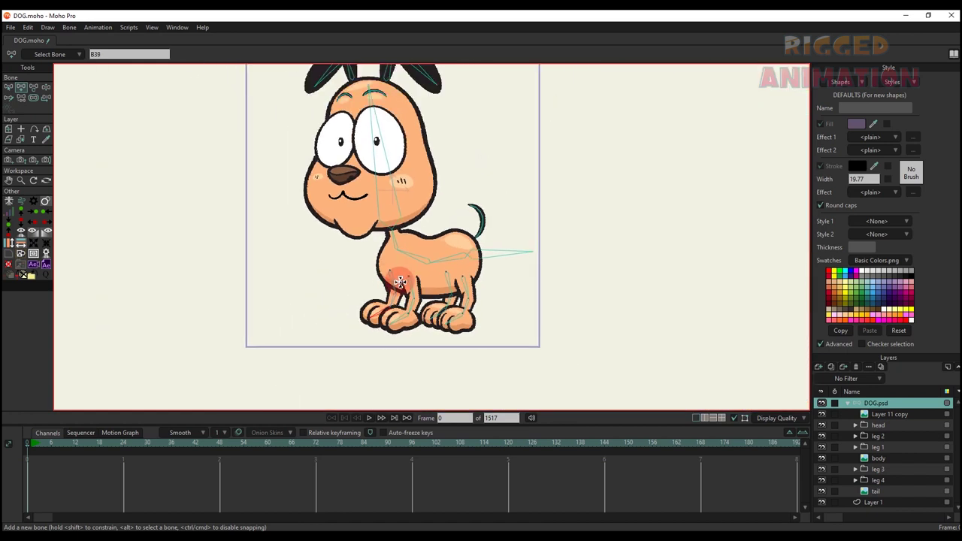
{"action": "key", "text": "b"}
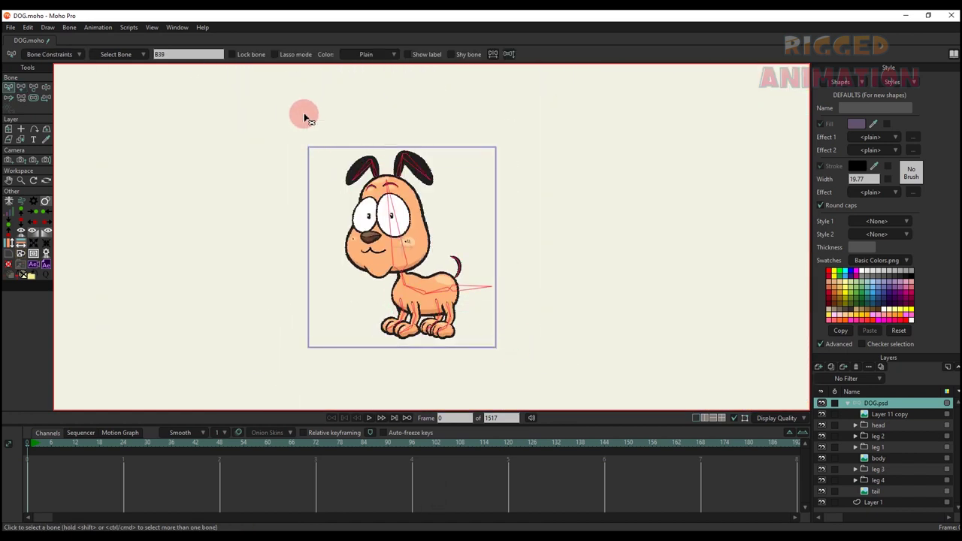
{"action": "key", "text": "s"}
{"action": "scroll", "coordinate": [398, 253], "scroll_direction": "up", "scroll_amount": 5}
{"action": "left_click_drag", "start_coordinate": [371, 263], "coordinate": [345, 257]}
{"action": "scroll", "coordinate": [352, 260], "scroll_direction": "down", "scroll_amount": 3}
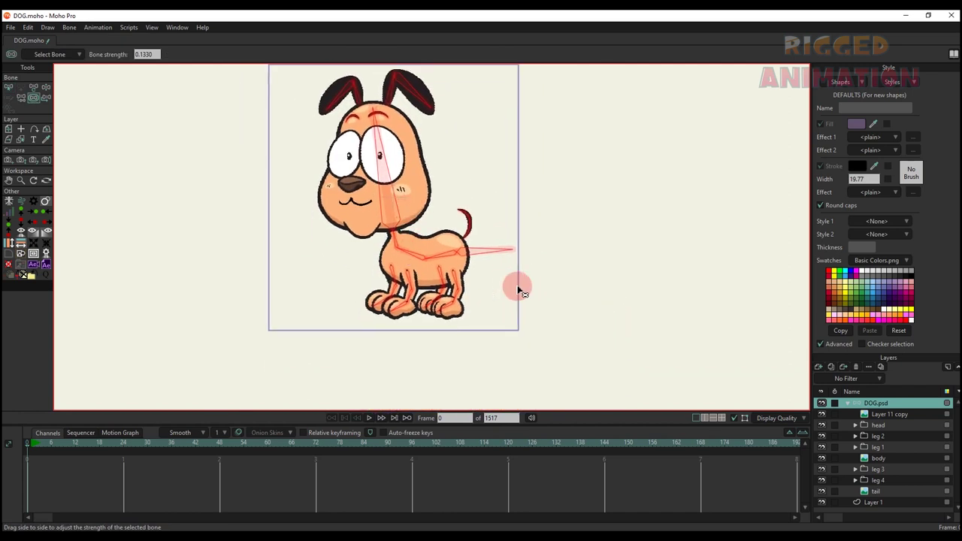
Select the root bone behind the hip and set its bone strength to 0
{"action": "key", "text": "b"}
{"action": "key", "text": "s"}
{"action": "scroll", "coordinate": [404, 271], "scroll_direction": "up", "scroll_amount": 6}
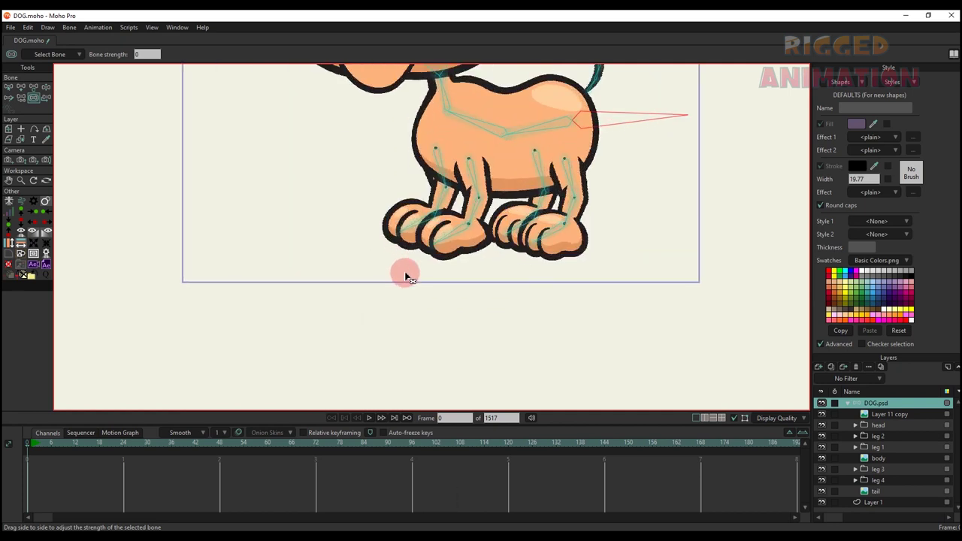
Add a separate pin bone at the ankle of each front leg, with no parent bone selected
{"action": "key", "text": "b"}
{"action": "scroll", "coordinate": [435, 261], "scroll_direction": "up", "scroll_amount": 2}
{"action": "key", "text": "a"}
{"action": "scroll", "coordinate": [431, 252], "scroll_direction": "up", "scroll_amount": 2}
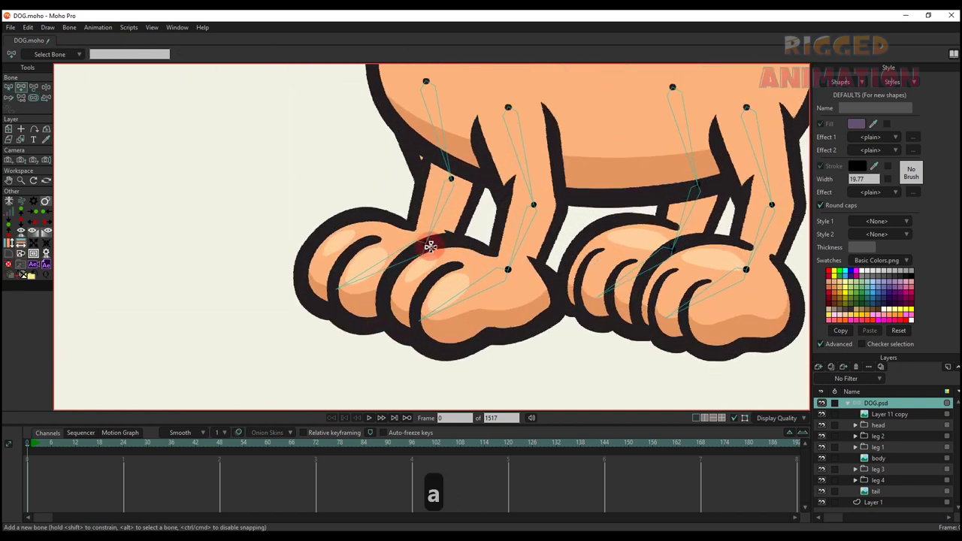
{"action": "left_click_drag", "start_coordinate": [425, 243], "coordinate": [508, 284]}
{"action": "key", "text": "b"}
{"action": "key", "text": "a"}
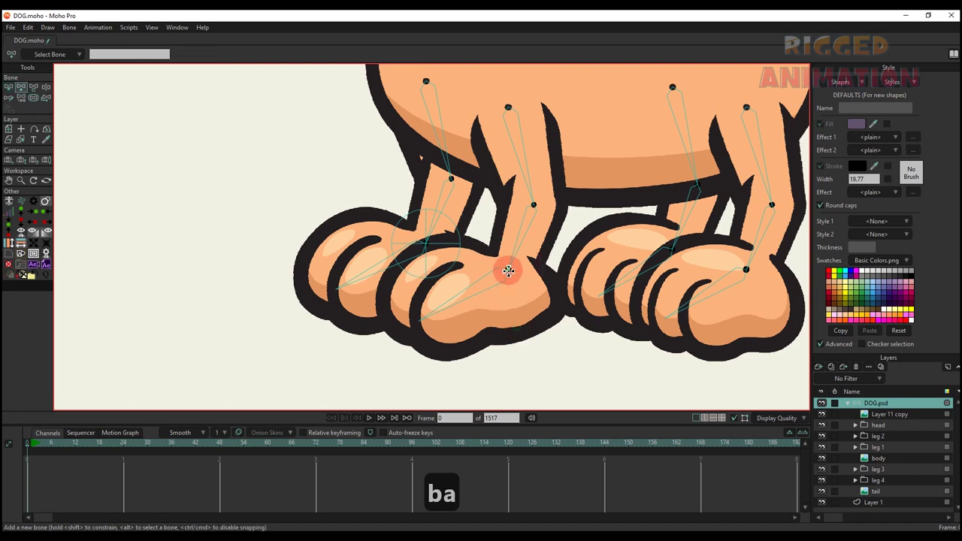
Add a separate pin bone at the ankle of each hind leg, with no parent bone selected
{"action": "scroll", "coordinate": [508, 271], "scroll_direction": "down", "scroll_amount": 2}
{"action": "key", "text": "b"}
{"action": "key", "text": "a"}
{"action": "scroll", "coordinate": [553, 204], "scroll_direction": "up", "scroll_amount": 3}
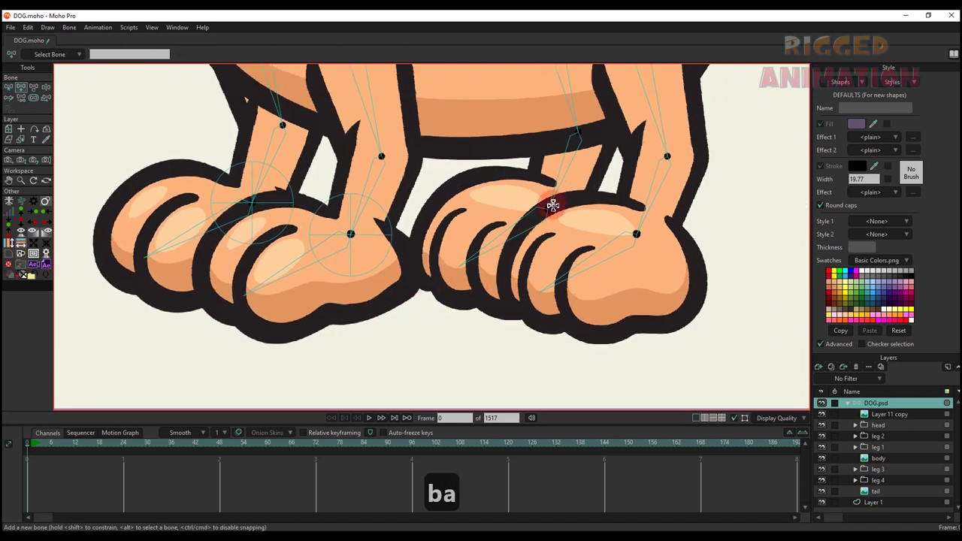
{"action": "key", "text": "b"}
{"action": "key", "text": "a"}
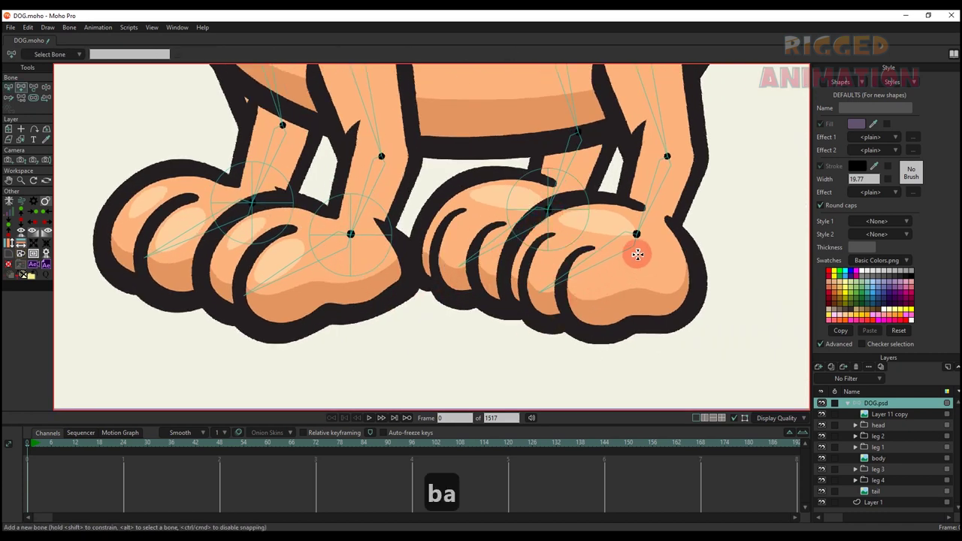
{"action": "left_click", "coordinate": [639, 235]}
Examine the parent links of the leg and spine bones, and check whether the near hind ankle's pin bone has a parent
{"action": "scroll", "coordinate": [642, 281], "scroll_direction": "down", "scroll_amount": 2}
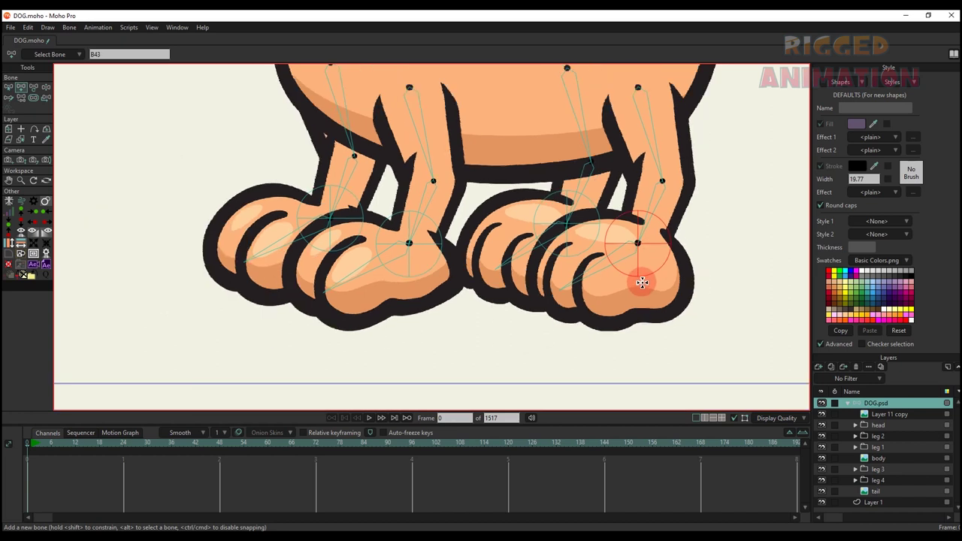
{"action": "key", "text": "b"}
{"action": "scroll", "coordinate": [572, 241], "scroll_direction": "down", "scroll_amount": 1}
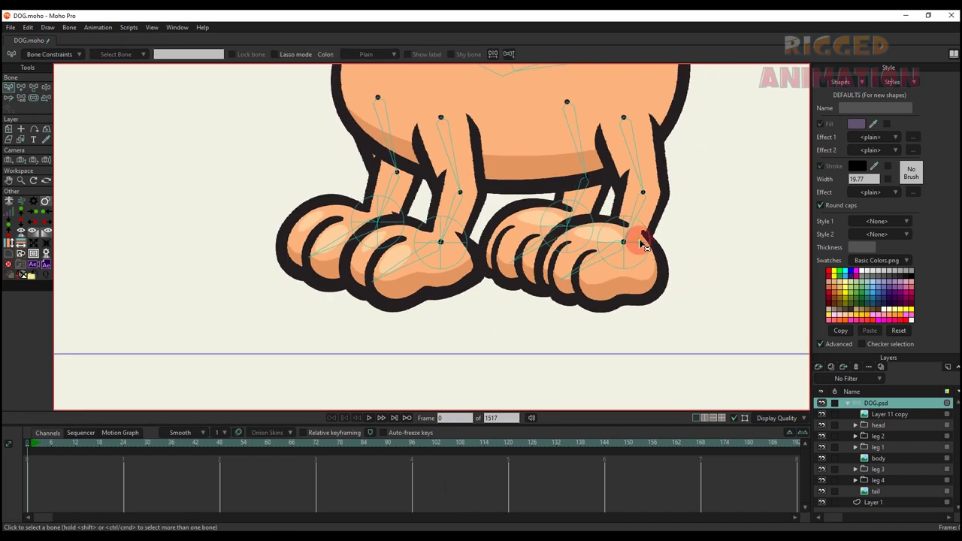
{"action": "key", "text": "p"}
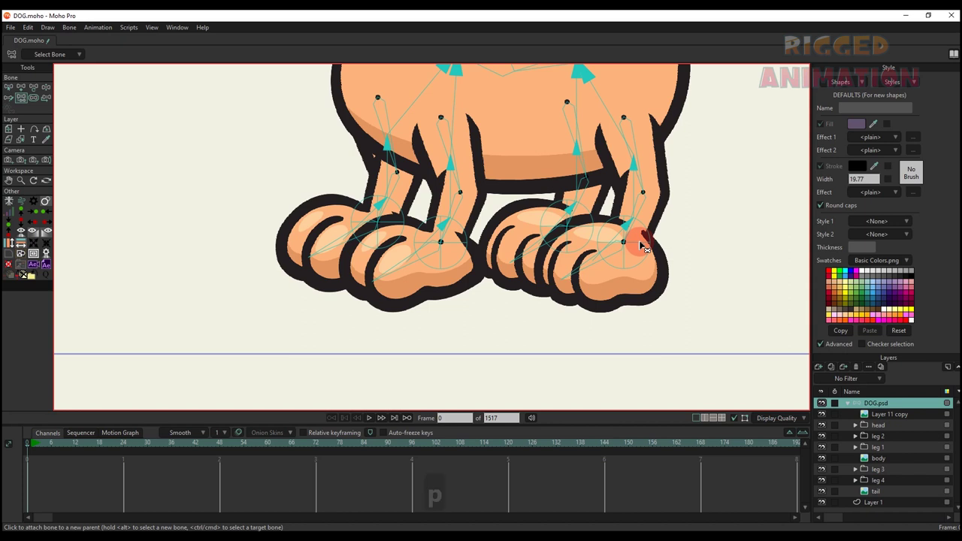
{"action": "scroll", "coordinate": [642, 247], "scroll_direction": "down", "scroll_amount": 4}
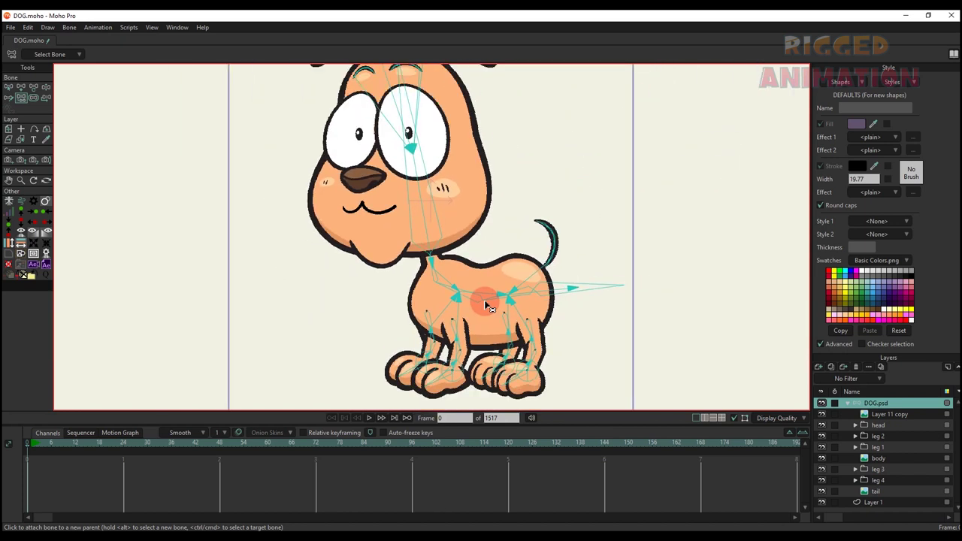
{"action": "scroll", "coordinate": [484, 299], "scroll_direction": "up", "scroll_amount": 6}
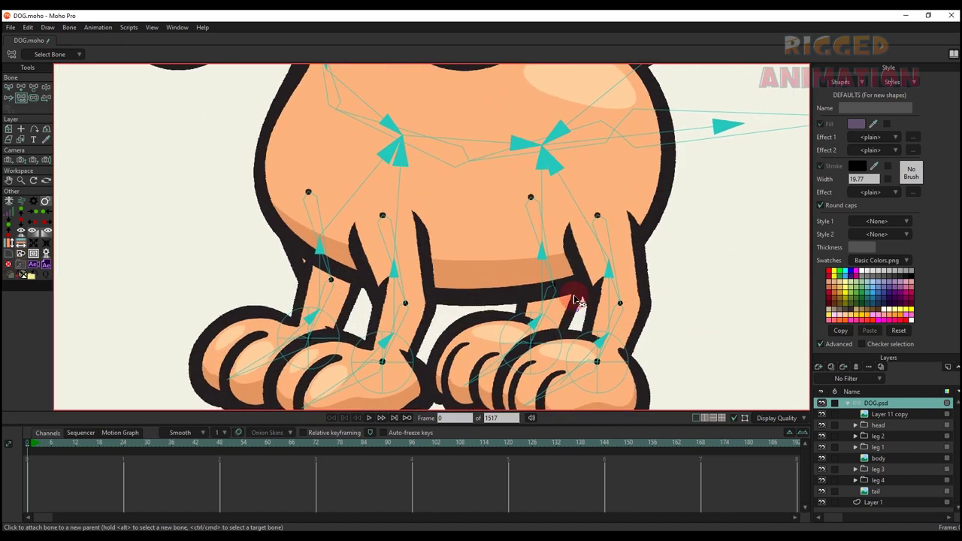
{"action": "key", "text": "b"}
{"action": "left_click", "coordinate": [620, 335]}
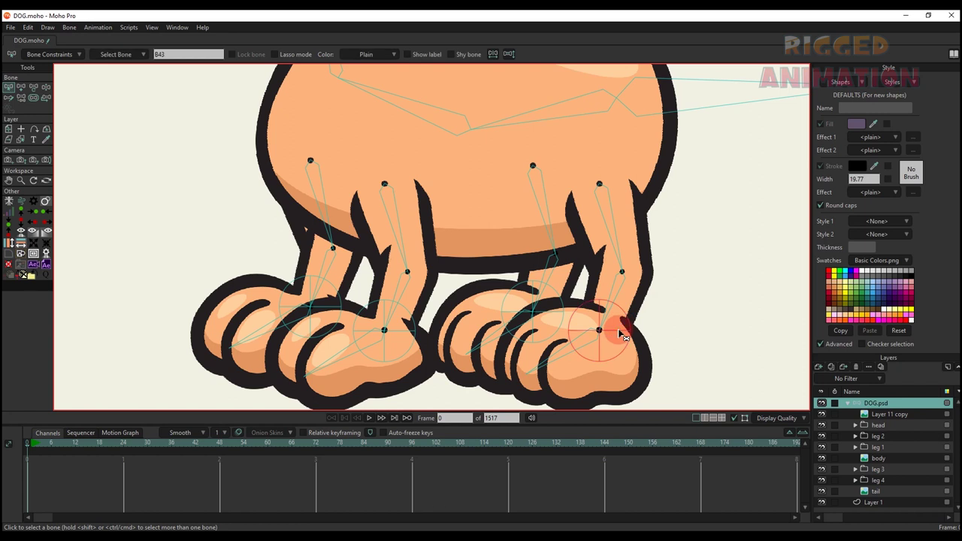
{"action": "key", "text": "p"}
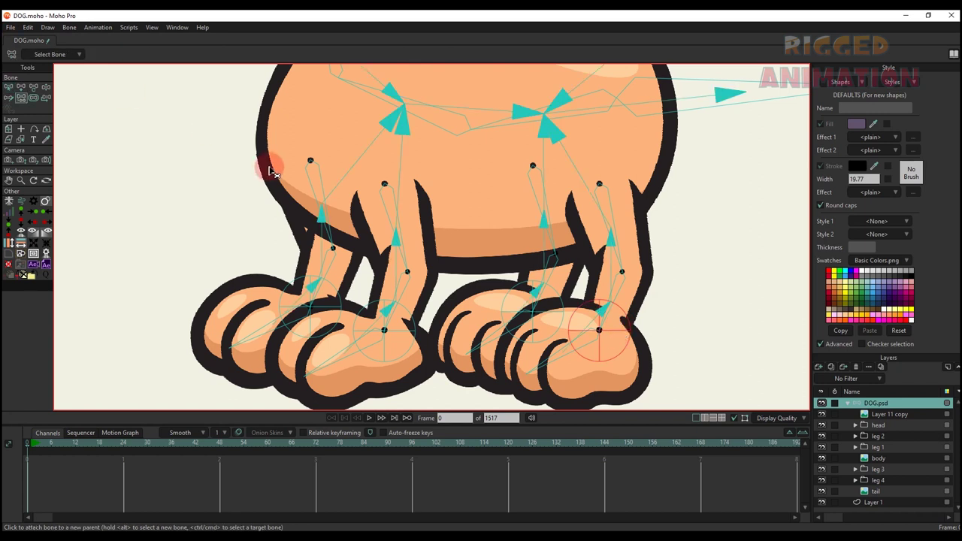
Check the names of the pin bones at the dog's ankles
{"action": "key", "text": "b"}
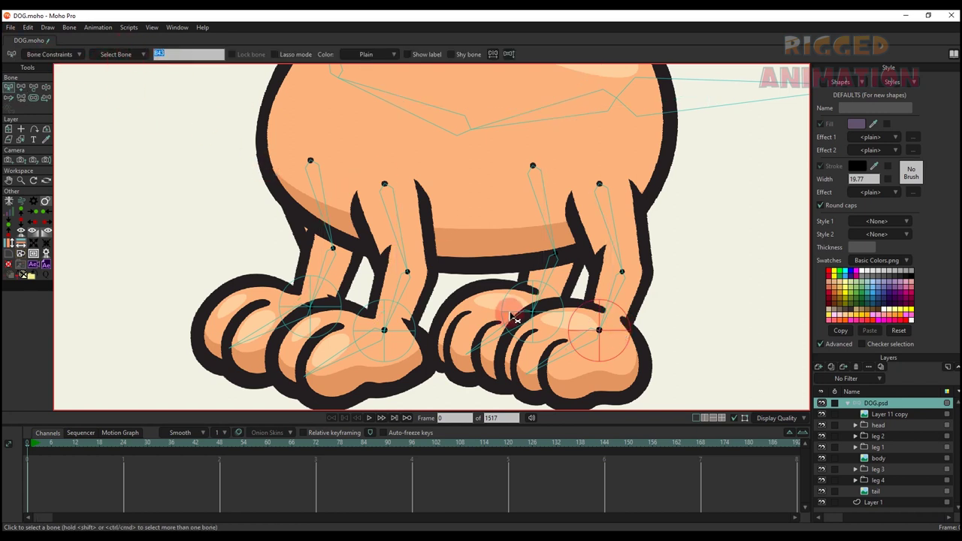
{"action": "left_click", "coordinate": [511, 317]}
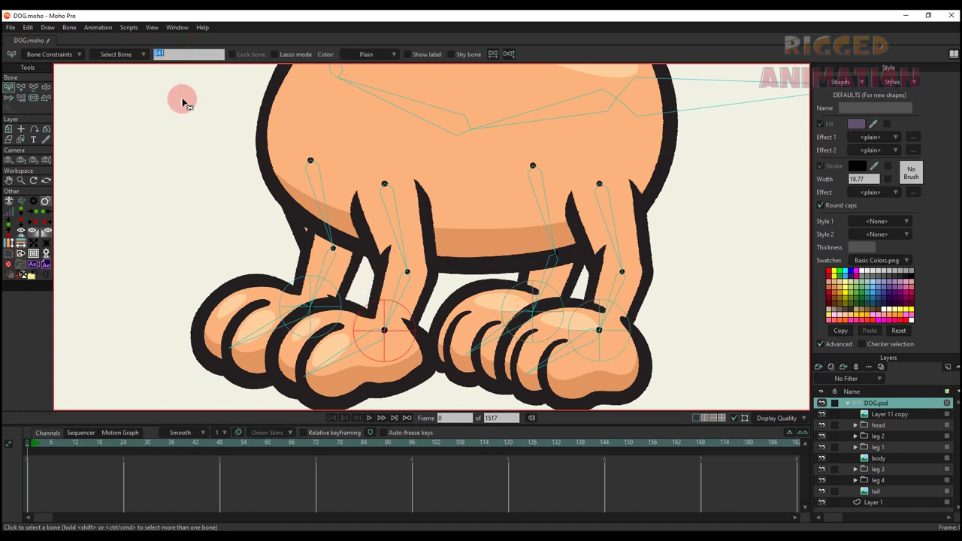
{"action": "left_click", "coordinate": [299, 282]}
{"action": "left_click", "coordinate": [298, 282]}
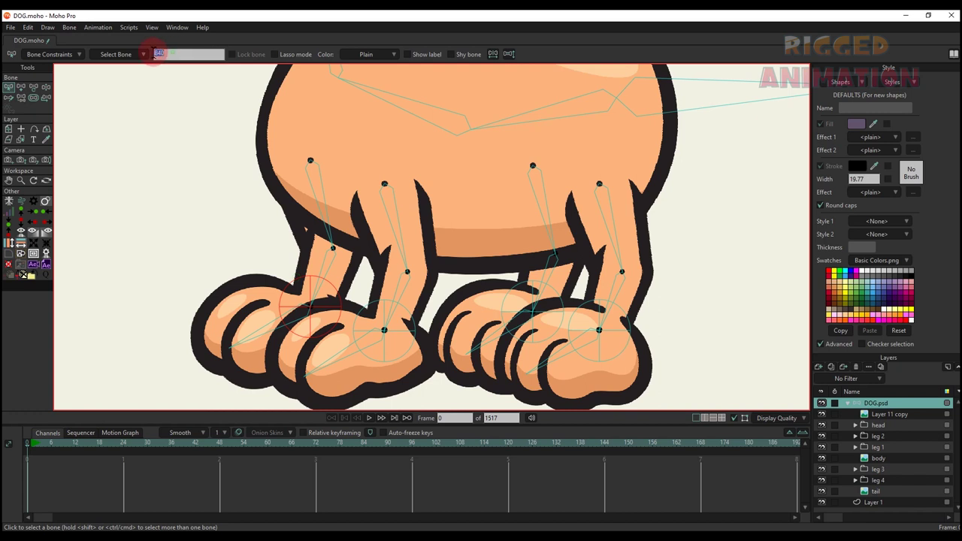
Set the target of the far front lower-leg bone to B40 and of the near front lower-leg bone to B41
{"action": "left_click", "coordinate": [334, 274]}
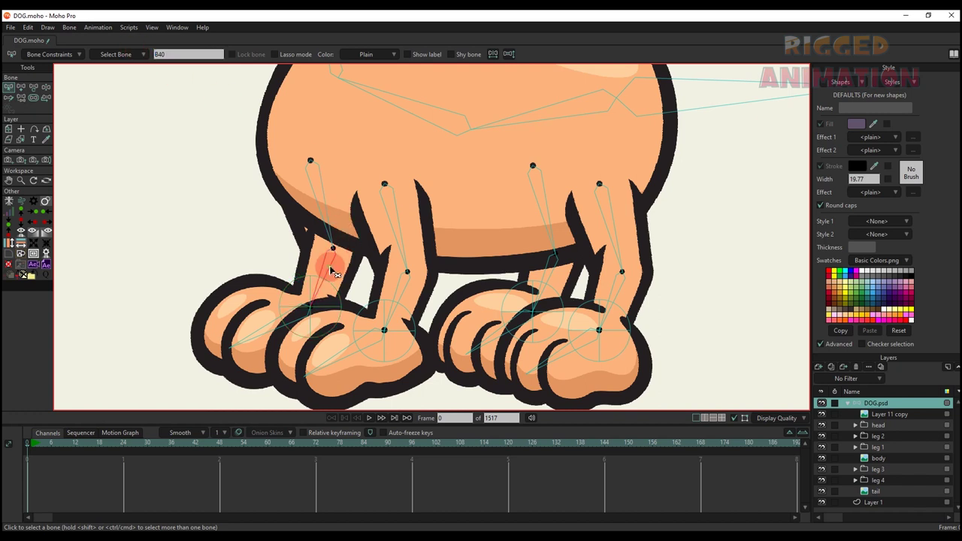
{"action": "left_click", "coordinate": [46, 55]}
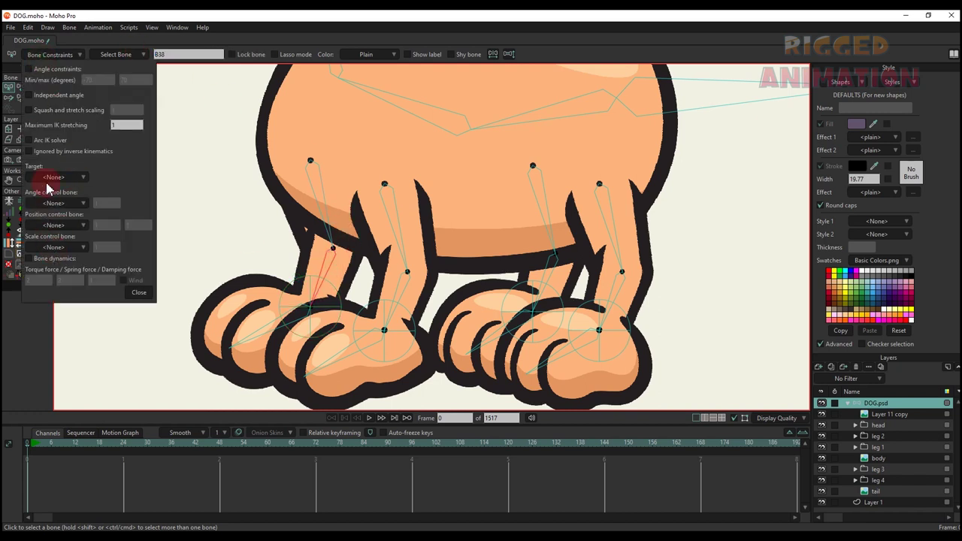
{"action": "left_click", "coordinate": [49, 177]}
{"action": "left_click", "coordinate": [66, 500]}
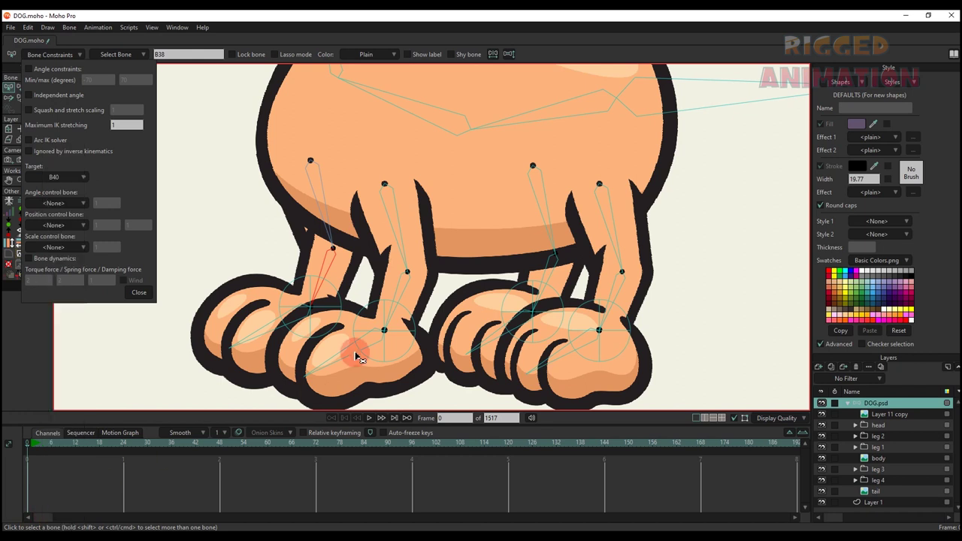
{"action": "left_click", "coordinate": [398, 284]}
{"action": "left_click", "coordinate": [68, 179]}
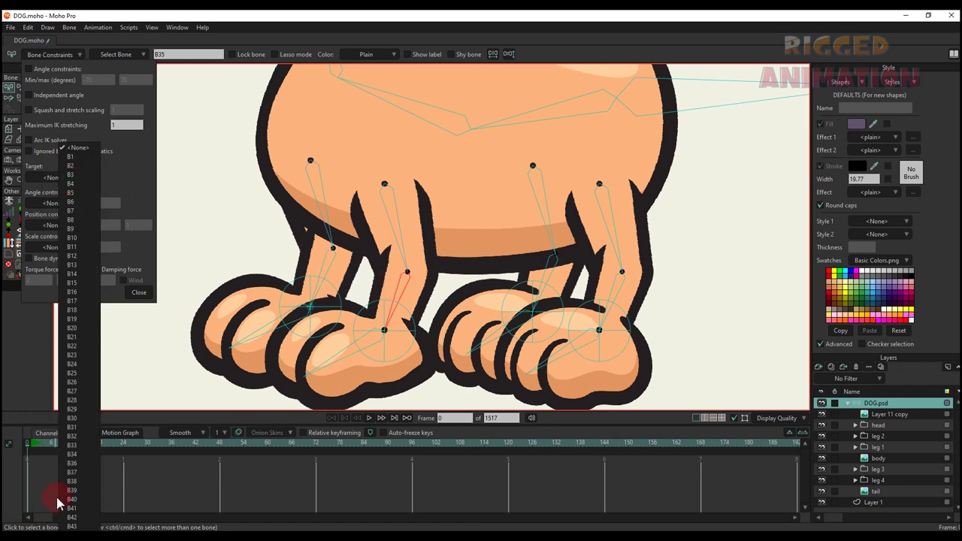
{"action": "left_click", "coordinate": [71, 508]}
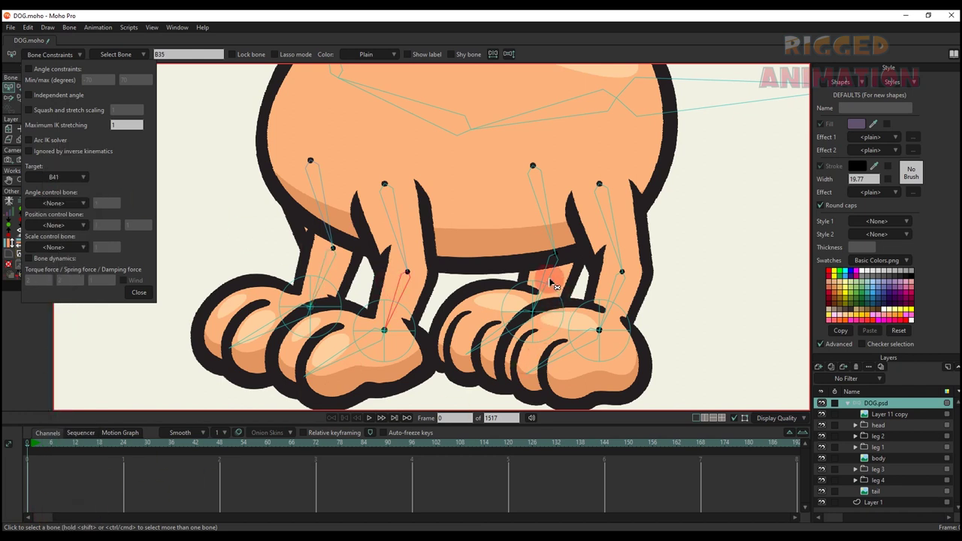
Set the target of the far hind lower-leg bone to B42 and of the near hind lower-leg bone to B43
{"action": "left_click", "coordinate": [65, 179]}
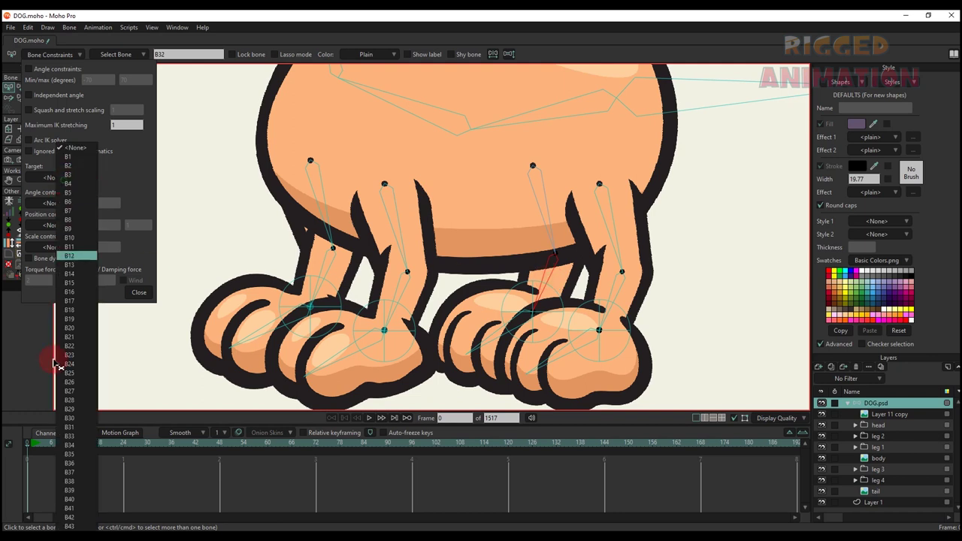
{"action": "left_click", "coordinate": [69, 517]}
{"action": "left_click", "coordinate": [622, 290]}
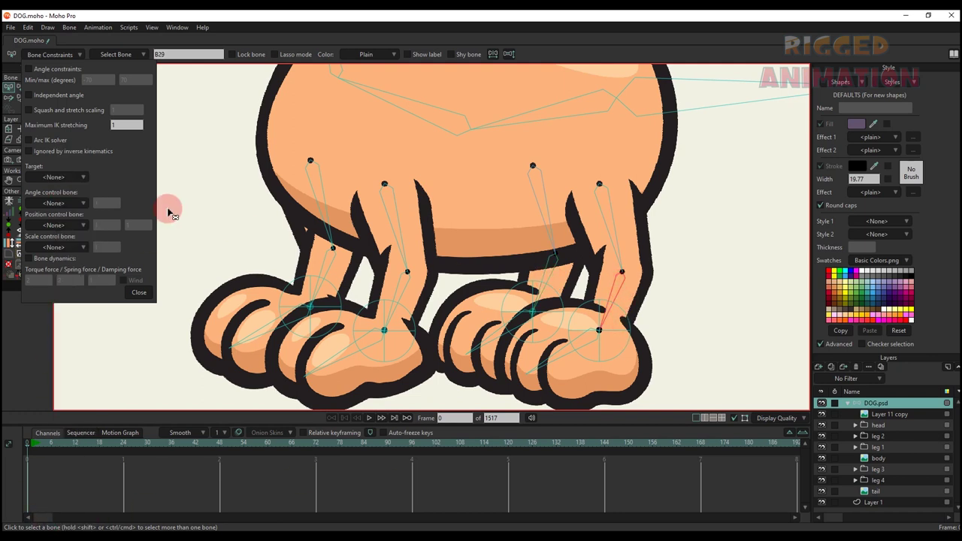
{"action": "left_click", "coordinate": [73, 181]}
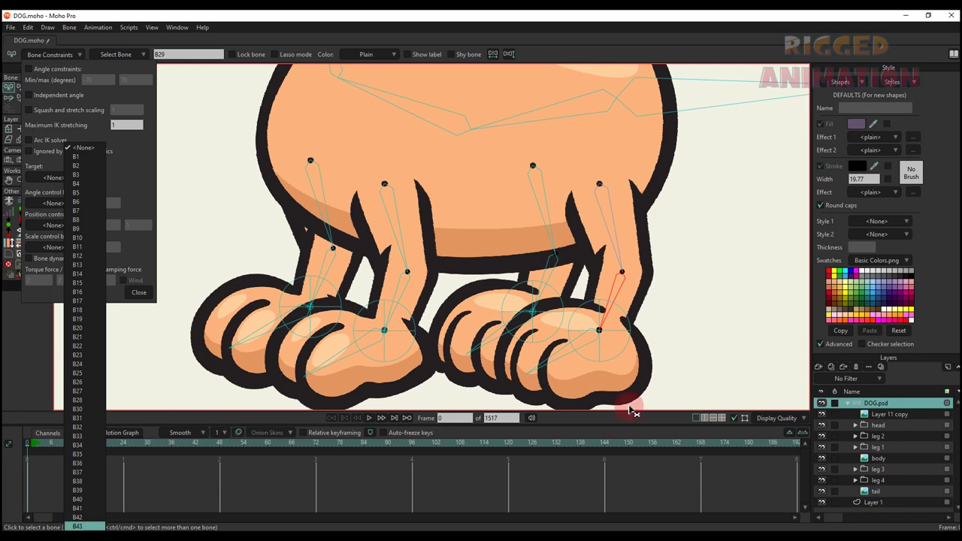
{"action": "left_click", "coordinate": [78, 526]}
Set the maximum IK stretching of the upper and lower bones of all four legs to 2
{"action": "scroll", "coordinate": [302, 290], "scroll_direction": "down", "scroll_amount": 2}
{"action": "left_click_drag", "start_coordinate": [314, 295], "coordinate": [334, 315]}
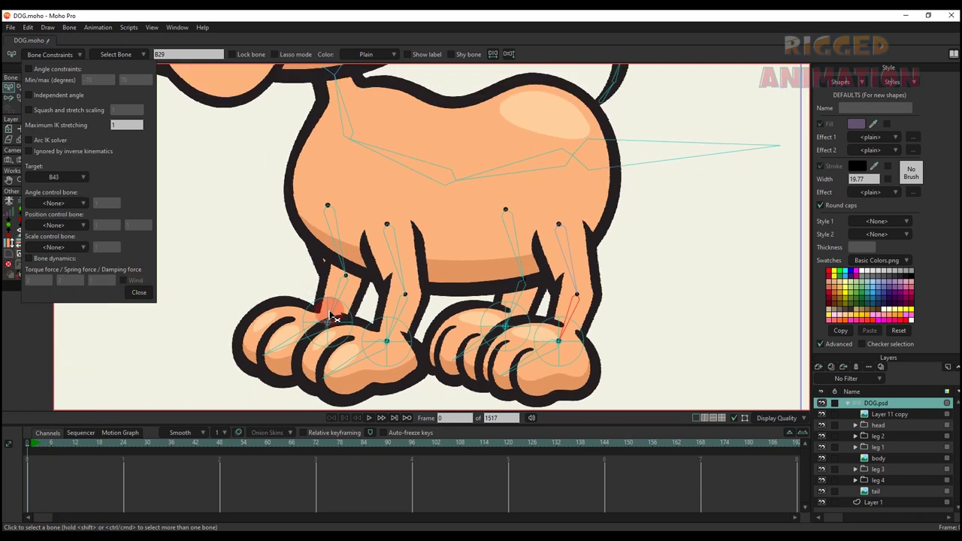
{"action": "key", "text": "b"}
{"action": "left_click_drag", "start_coordinate": [315, 269], "coordinate": [410, 291]}
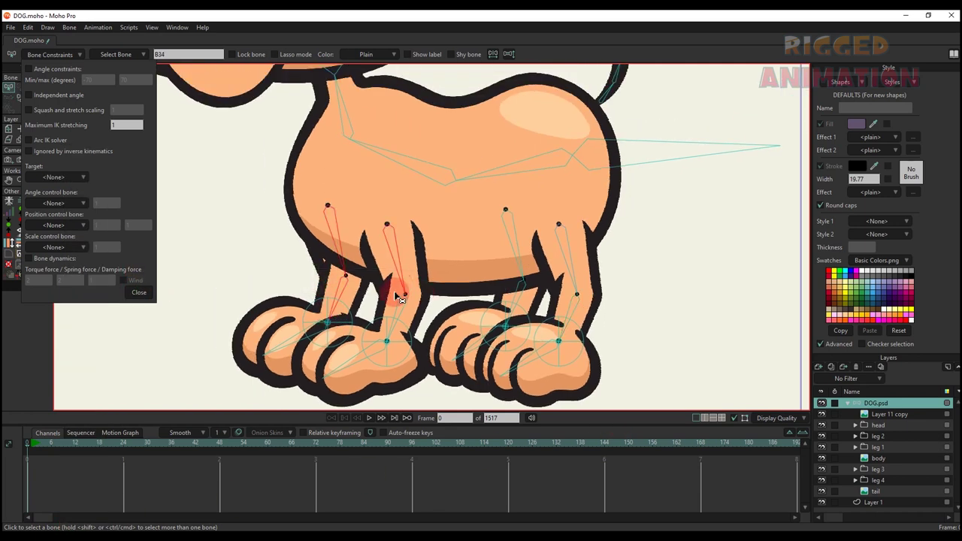
{"action": "left_click_drag", "start_coordinate": [561, 278], "coordinate": [594, 304]}
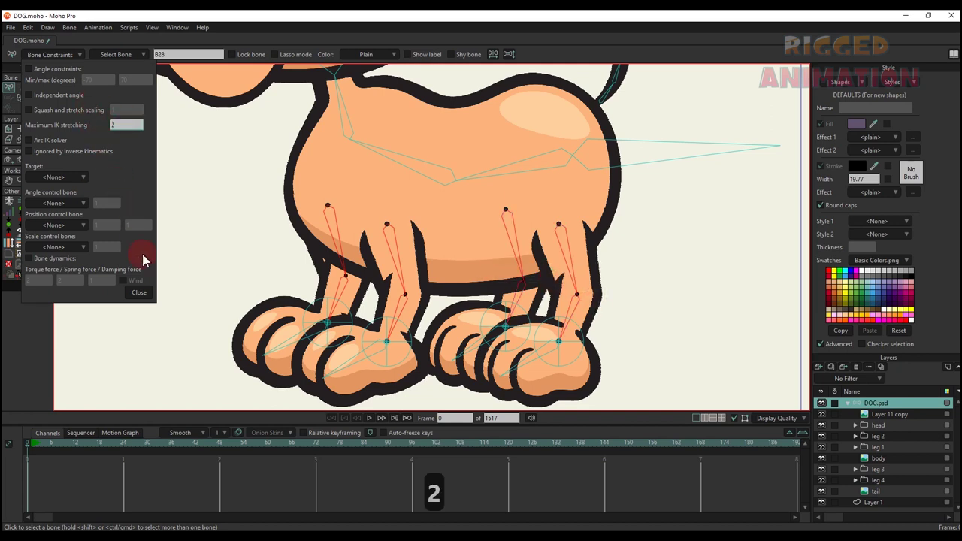
{"action": "left_click", "coordinate": [139, 295]}
Enable the independent angle constraint for the foot bones of all four legs
{"action": "left_click_drag", "start_coordinate": [254, 309], "coordinate": [255, 290]}
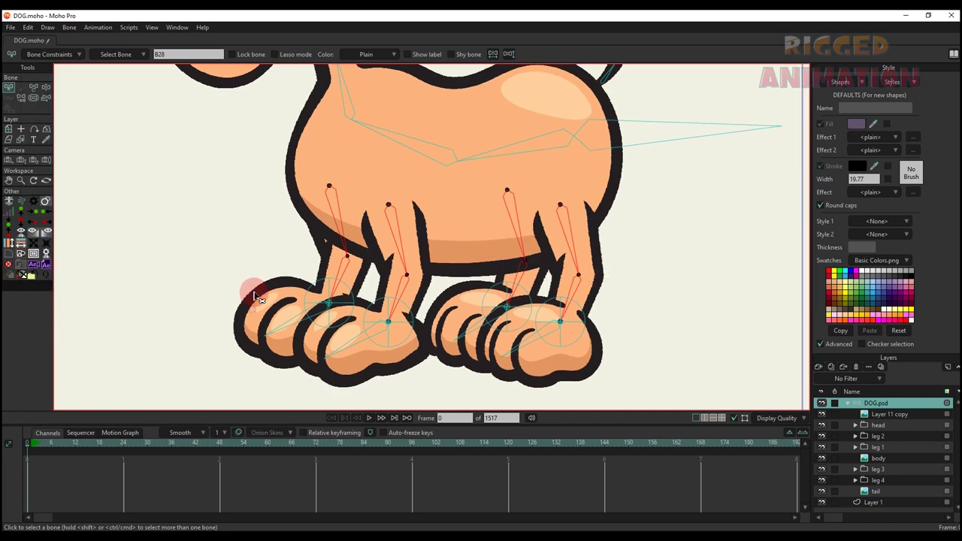
{"action": "key", "text": "b"}
{"action": "left_click", "coordinate": [240, 275]}
{"action": "left_click", "coordinate": [277, 328]}
{"action": "left_click", "coordinate": [350, 343], "text": "shift"}
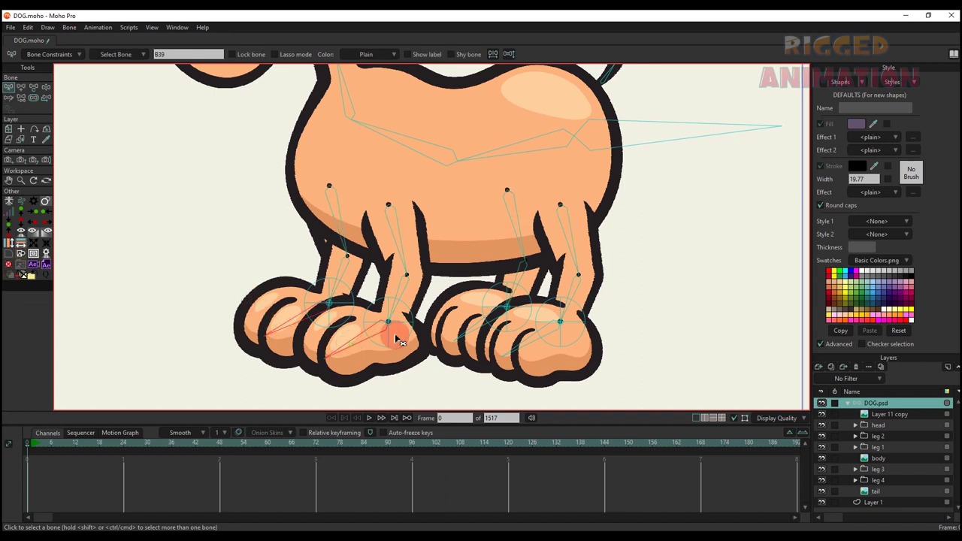
{"action": "left_click", "coordinate": [469, 332], "text": "shift"}
{"action": "left_click", "coordinate": [272, 269]}
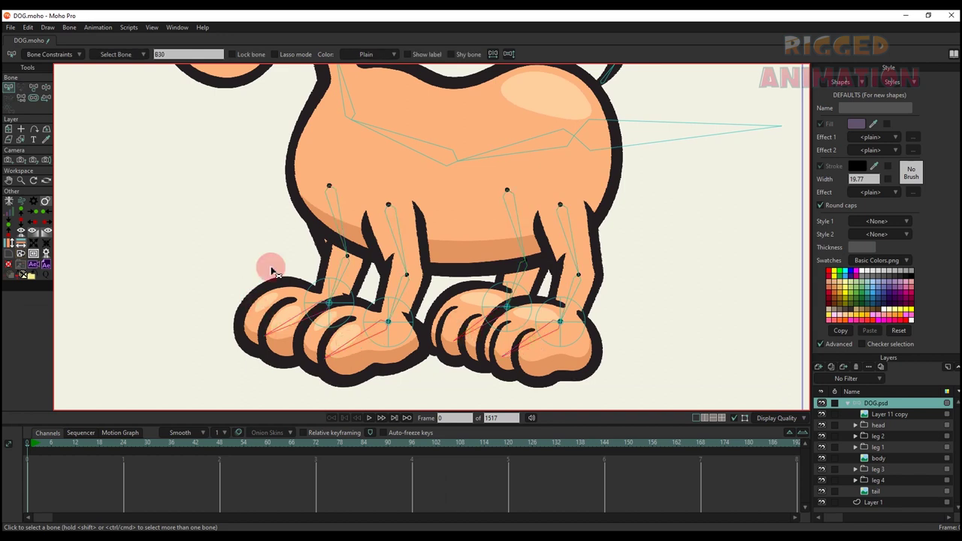
{"action": "left_click", "coordinate": [45, 54]}
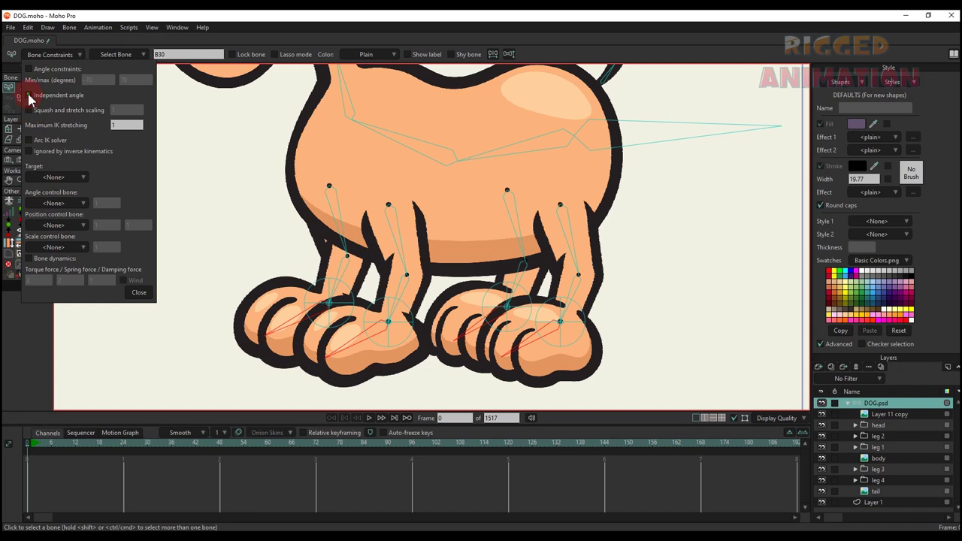
{"action": "left_click", "coordinate": [141, 293]}
Test the leg rig by moving the root bone at frame 6, delete the test keyframes and return to frame 0
{"action": "scroll", "coordinate": [182, 290], "scroll_direction": "down", "scroll_amount": 3}
{"action": "key", "text": "b"}
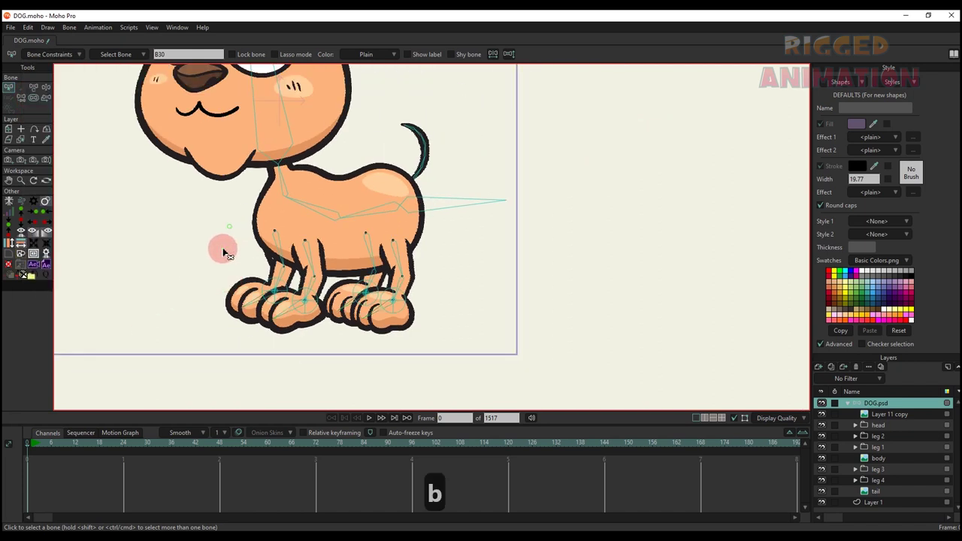
{"action": "left_click", "coordinate": [51, 454]}
{"action": "scroll", "coordinate": [133, 401], "scroll_direction": "up", "scroll_amount": 2}
{"action": "key", "text": "t"}
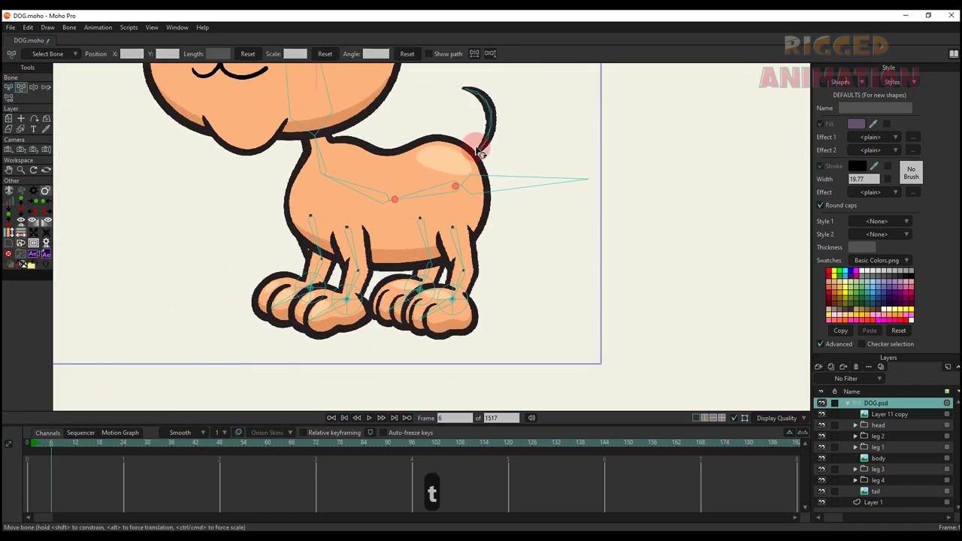
{"action": "left_click", "coordinate": [470, 187]}
{"action": "left_click_drag", "start_coordinate": [470, 186], "coordinate": [511, 201]}
{"action": "left_click_drag", "start_coordinate": [63, 510], "coordinate": [18, 458]}
{"action": "key", "text": "BackSpace"}
{"action": "left_click_drag", "start_coordinate": [34, 445], "coordinate": [12, 445]}
Bind the near front foot's layer, leg in the leg 1 group, to the near front foot bone
{"action": "left_click_drag", "start_coordinate": [360, 322], "coordinate": [368, 333]}
{"action": "scroll", "coordinate": [353, 330], "scroll_direction": "up", "scroll_amount": 3}
{"action": "right_click", "coordinate": [347, 331], "text": "alt"}
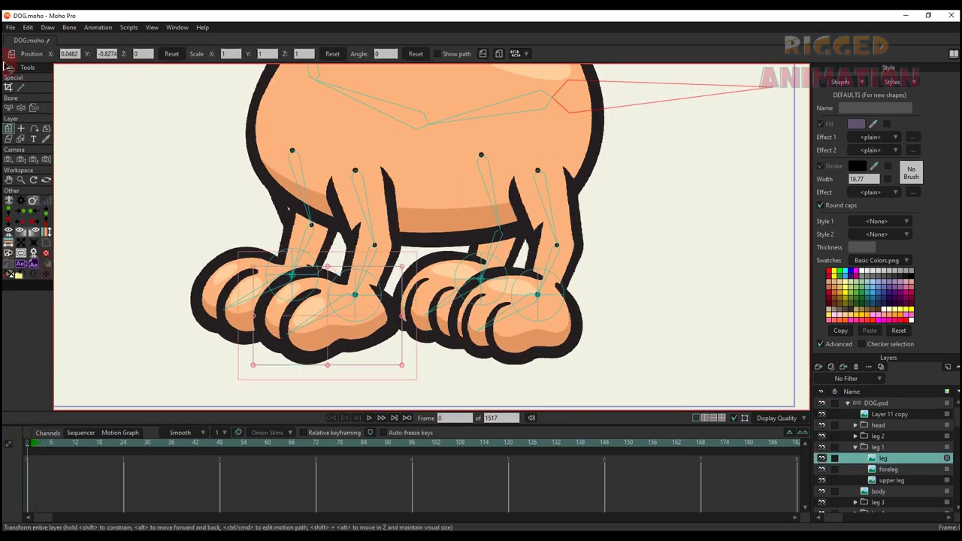
{"action": "left_click", "coordinate": [34, 107]}
{"action": "left_click", "coordinate": [295, 332]}
{"action": "left_click", "coordinate": [306, 322]}
{"action": "left_click_drag", "start_coordinate": [387, 263], "coordinate": [394, 298]}
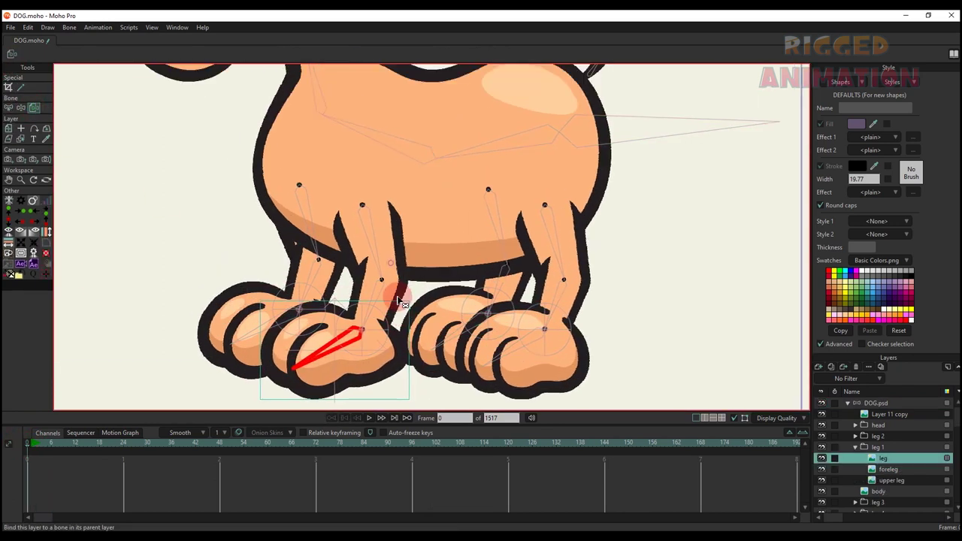
Bind the foreleg and upper leg layers of leg 1 to the near front leg's lower and upper bones
{"action": "right_click", "coordinate": [390, 290], "text": "alt"}
{"action": "left_click", "coordinate": [379, 291]}
{"action": "right_click", "coordinate": [395, 228], "text": "alt"}
{"action": "left_click", "coordinate": [372, 229], "text": "ctrl+alt"}
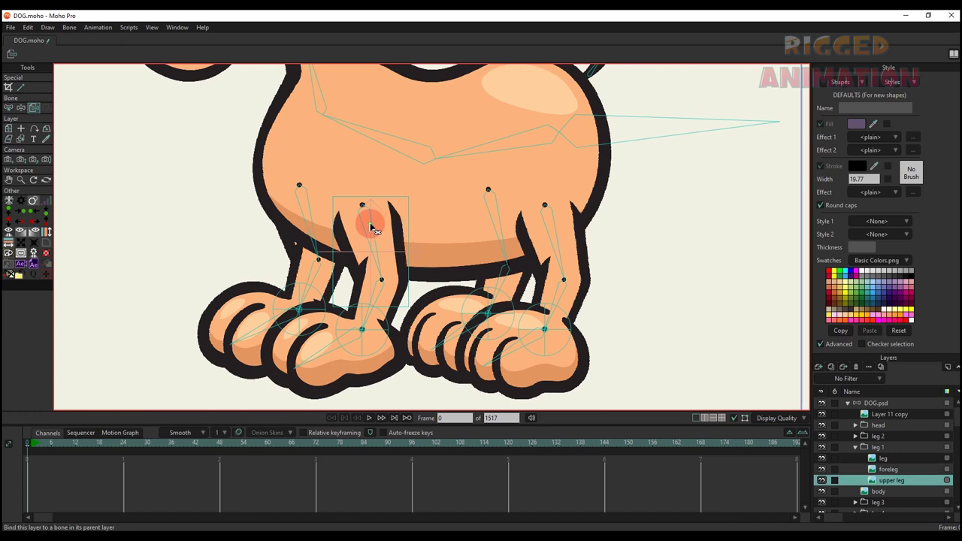
{"action": "left_click", "coordinate": [376, 245]}
Bind leg 3's Layer 8, Layer 10 and leg layers to the far front leg's upper, lower and foot bones
{"action": "scroll", "coordinate": [301, 248], "scroll_direction": "up", "scroll_amount": 2}
{"action": "right_click", "coordinate": [316, 245], "text": "alt"}
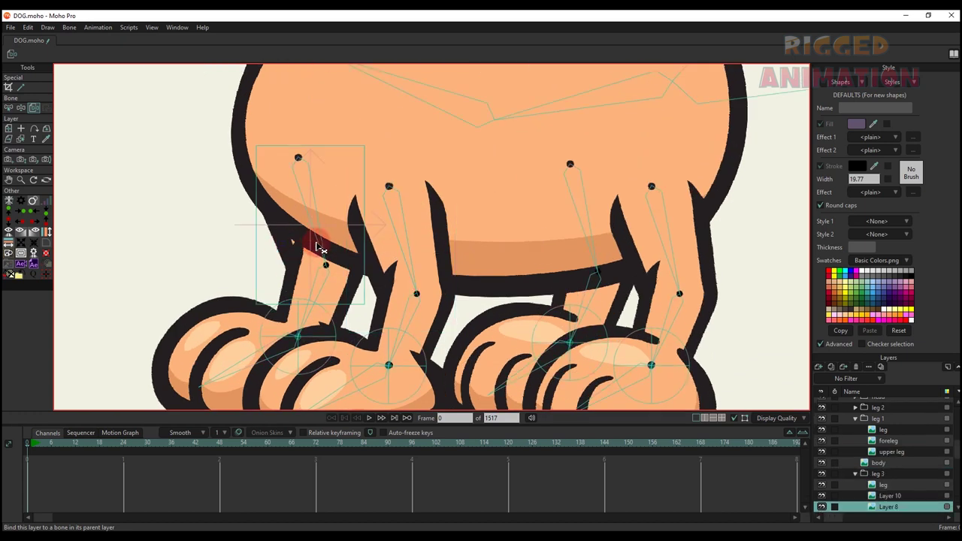
{"action": "left_click", "coordinate": [316, 245]}
{"action": "left_click", "coordinate": [316, 294], "text": "ctrl+alt"}
{"action": "right_click", "coordinate": [202, 340], "text": "alt"}
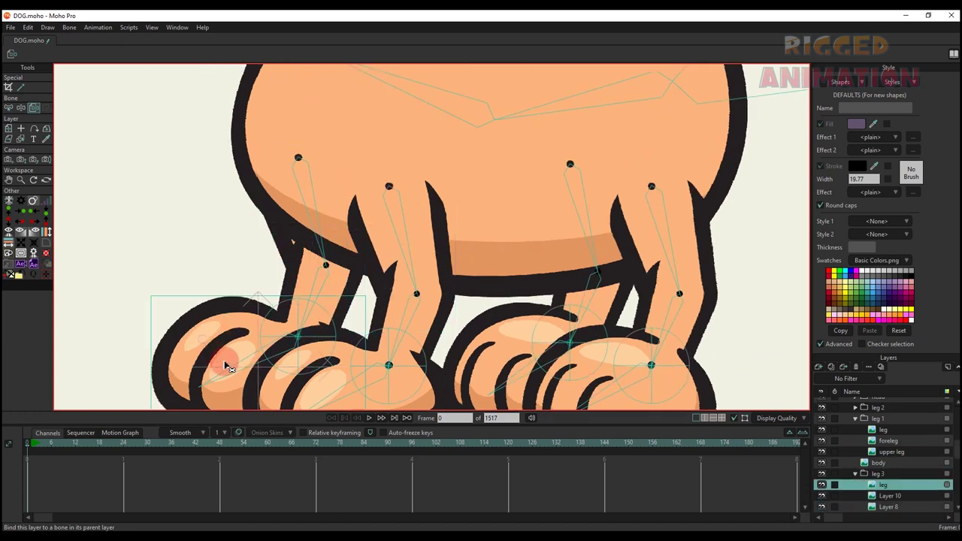
{"action": "left_click", "coordinate": [226, 365]}
Bind leg 2's leg, foreleg and upper leg layers to the near hind leg's foot, lower and upper bones
{"action": "scroll", "coordinate": [421, 321], "scroll_direction": "down", "scroll_amount": 3}
{"action": "left_click_drag", "start_coordinate": [477, 310], "coordinate": [401, 252]}
{"action": "scroll", "coordinate": [489, 328], "scroll_direction": "up", "scroll_amount": 3}
{"action": "right_click", "coordinate": [461, 317], "text": "alt"}
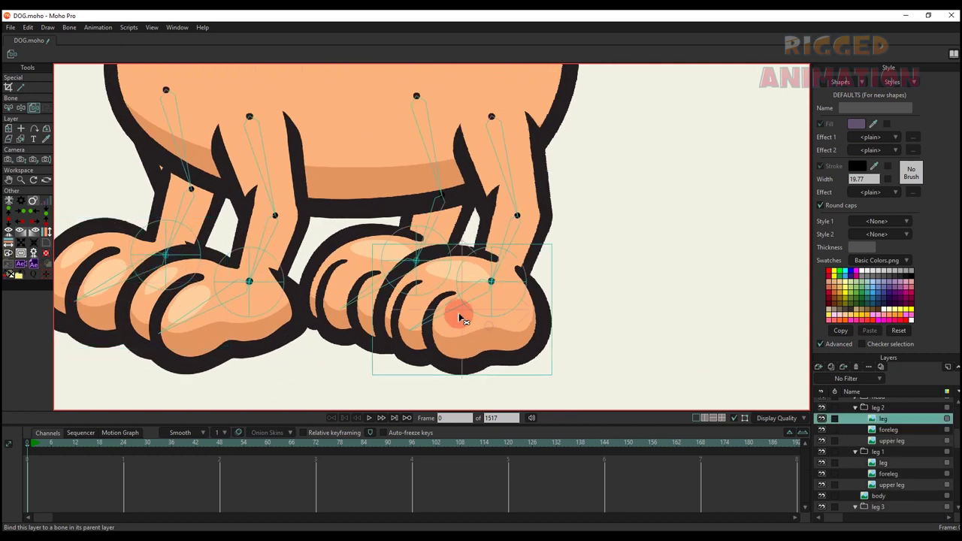
{"action": "left_click", "coordinate": [460, 317]}
{"action": "right_click", "coordinate": [510, 236], "text": "alt"}
{"action": "left_click", "coordinate": [511, 237]}
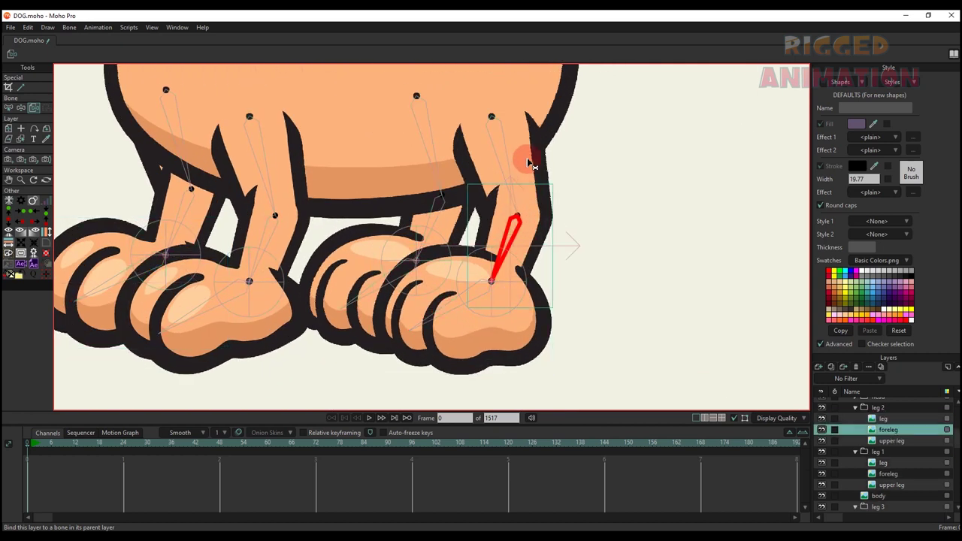
{"action": "left_click", "coordinate": [505, 157], "text": "ctrl+alt"}
{"action": "left_click", "coordinate": [511, 168]}
Bind leg 4's foreleg, leg and upper leg layers to the far hind leg's lower, foot and upper bones
{"action": "left_click", "coordinate": [436, 224], "text": "ctrl+alt"}
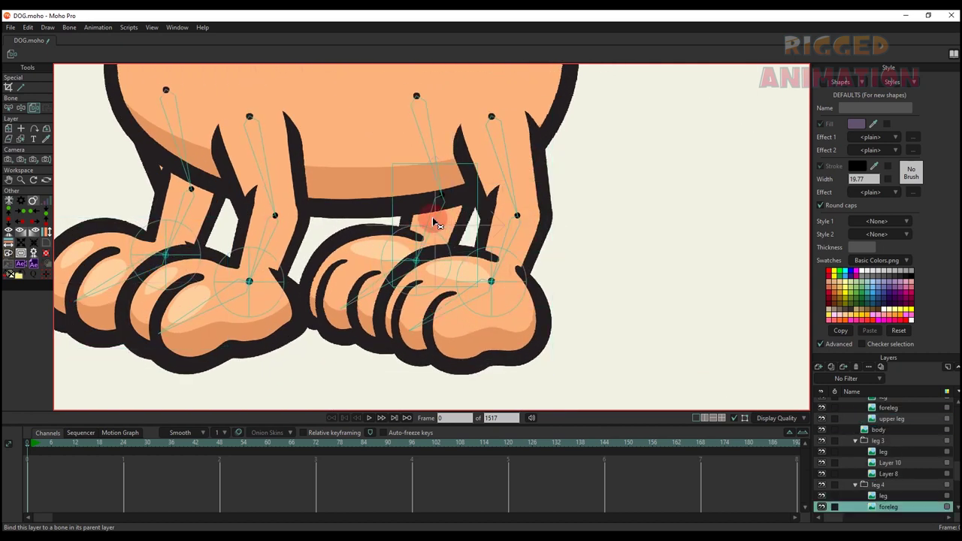
{"action": "left_click", "coordinate": [354, 254], "text": "ctrl+alt"}
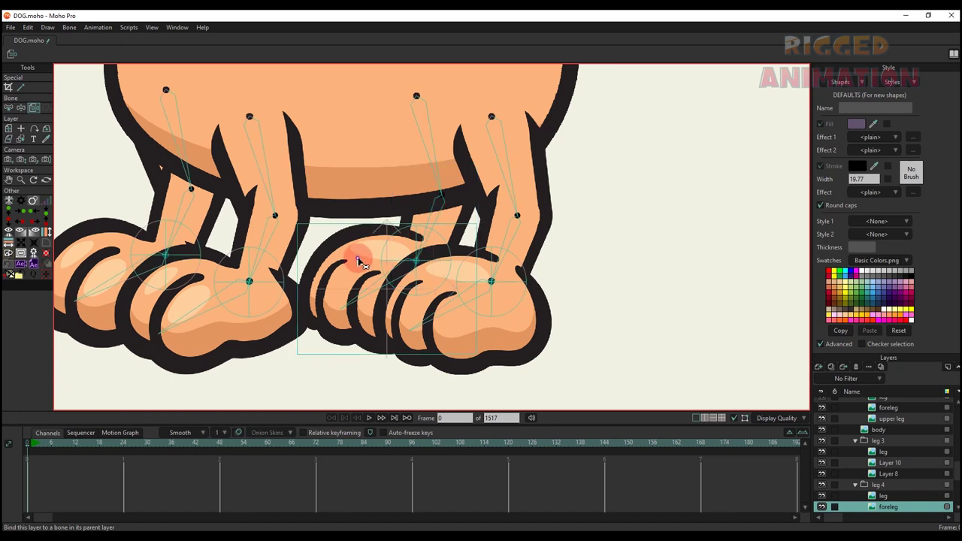
{"action": "left_click", "coordinate": [369, 297]}
{"action": "scroll", "coordinate": [883, 454], "scroll_direction": "down", "scroll_amount": 2}
{"action": "left_click", "coordinate": [447, 169], "text": "ctrl+alt"}
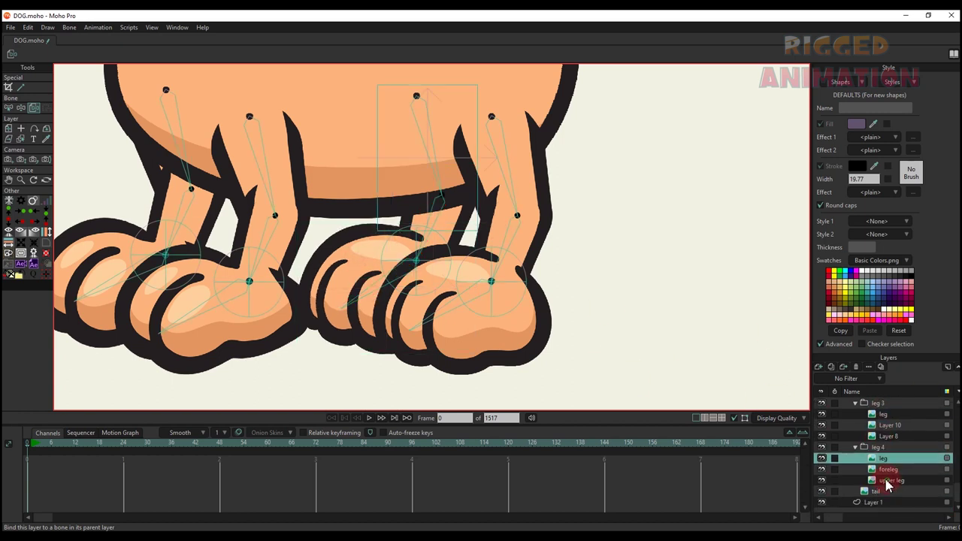
{"action": "scroll", "coordinate": [434, 157], "scroll_direction": "down", "scroll_amount": 3}
{"action": "left_click_drag", "start_coordinate": [434, 158], "coordinate": [460, 265]}
Flexi-bind the body layer to the two spine bones and the neck bone
{"action": "scroll", "coordinate": [515, 200], "scroll_direction": "down", "scroll_amount": 1}
{"action": "left_click_drag", "start_coordinate": [515, 196], "coordinate": [526, 220]}
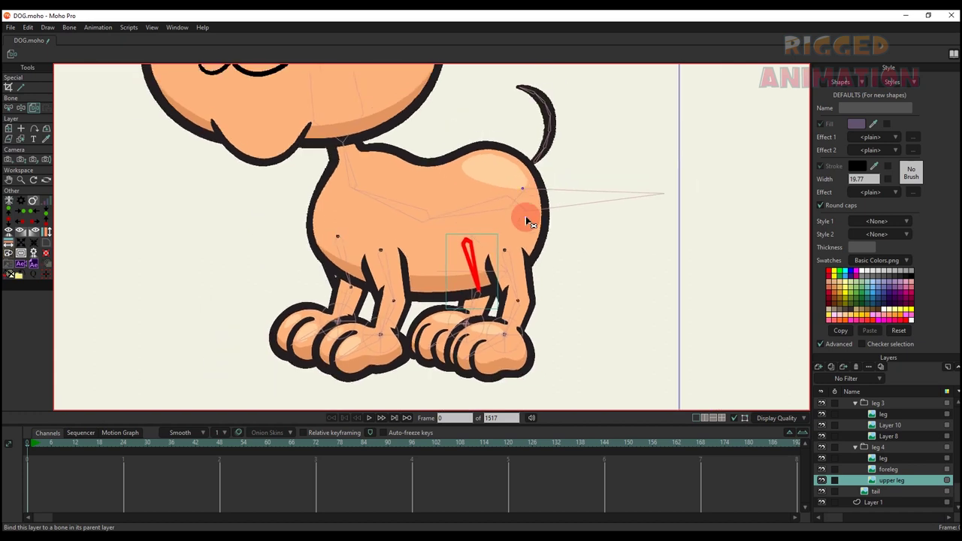
{"action": "scroll", "coordinate": [329, 181], "scroll_direction": "down", "scroll_amount": 2}
{"action": "left_click_drag", "start_coordinate": [330, 194], "coordinate": [367, 279]}
{"action": "left_click", "coordinate": [431, 332], "text": "ctrl+alt"}
{"action": "left_click_drag", "start_coordinate": [431, 331], "coordinate": [399, 282]}
{"action": "key", "text": "b"}
{"action": "left_click", "coordinate": [452, 298]}
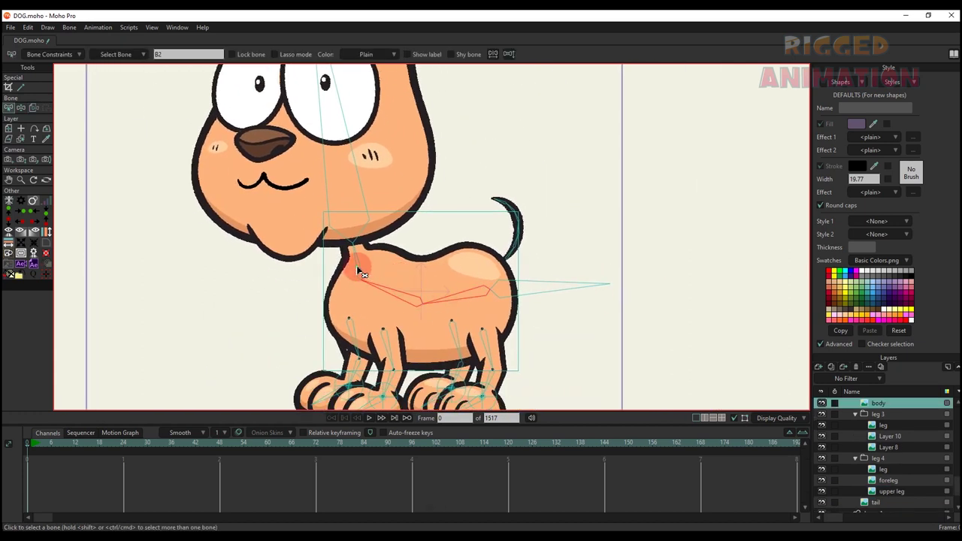
{"action": "left_click", "coordinate": [357, 267], "text": "shift"}
{"action": "key", "text": "ctrl+shift+f"}
{"action": "key", "text": "b"}
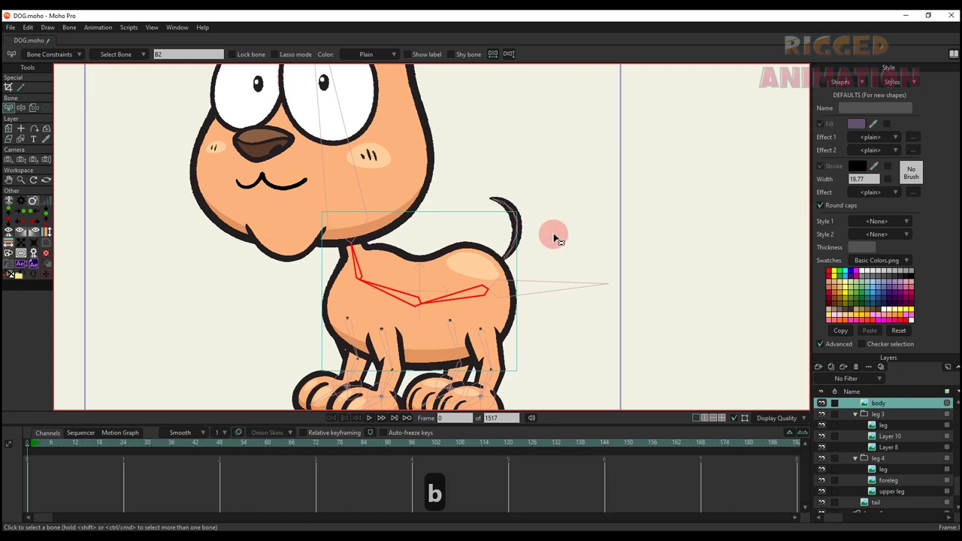
Flexi-bind the tail layer to the tail bones
{"action": "scroll", "coordinate": [553, 237], "scroll_direction": "up", "scroll_amount": 1}
{"action": "left_click", "coordinate": [513, 229], "text": "ctrl+alt"}
{"action": "left_click_drag", "start_coordinate": [513, 229], "coordinate": [514, 241]}
{"action": "key", "text": "b"}
{"action": "left_click_drag", "start_coordinate": [545, 279], "coordinate": [475, 185]}
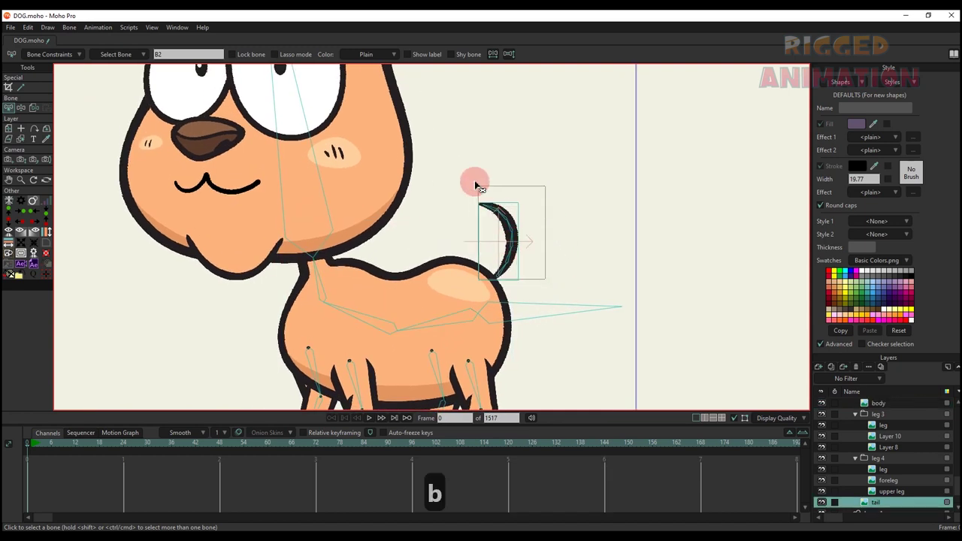
{"action": "left_click", "coordinate": [474, 184]}
{"action": "key", "text": "ctrl+shift+f"}
{"action": "scroll", "coordinate": [388, 204], "scroll_direction": "down", "scroll_amount": 1}
{"action": "scroll", "coordinate": [441, 273], "scroll_direction": "up", "scroll_amount": 1}
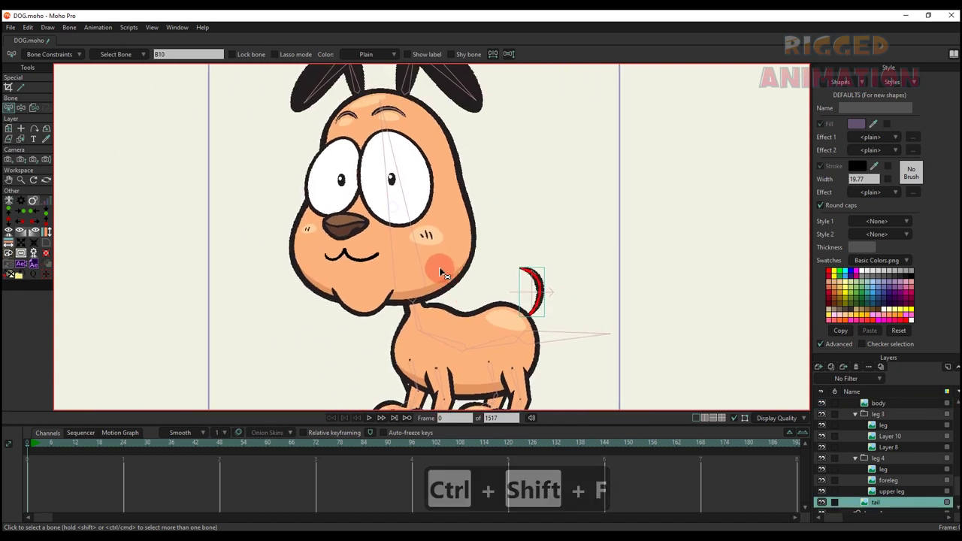
Bind the face, nose and cheek layers to the head bone
{"action": "left_click", "coordinate": [441, 272], "text": "ctrl+alt"}
{"action": "left_click", "coordinate": [33, 107]}
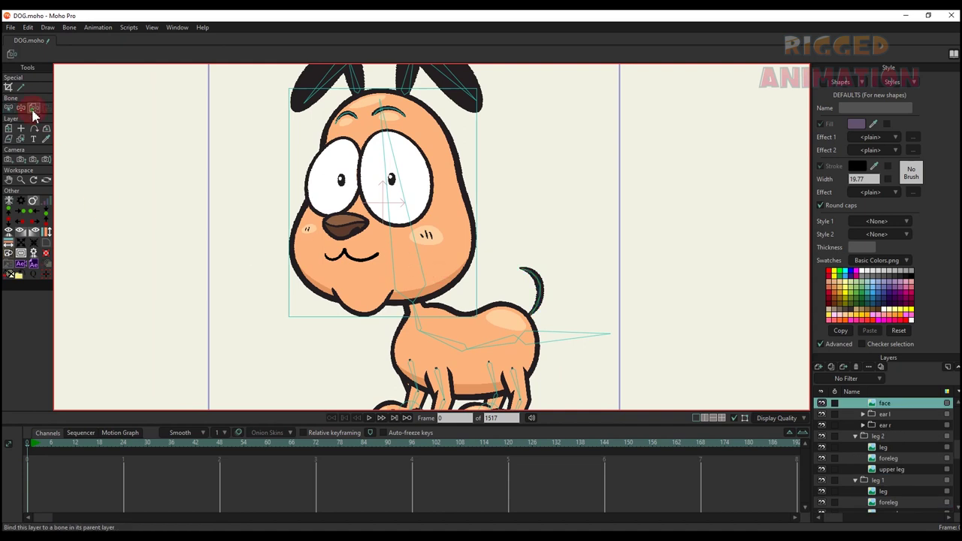
{"action": "left_click", "coordinate": [392, 242]}
{"action": "scroll", "coordinate": [376, 232], "scroll_direction": "up", "scroll_amount": 1}
{"action": "left_click", "coordinate": [353, 226], "text": "ctrl+alt"}
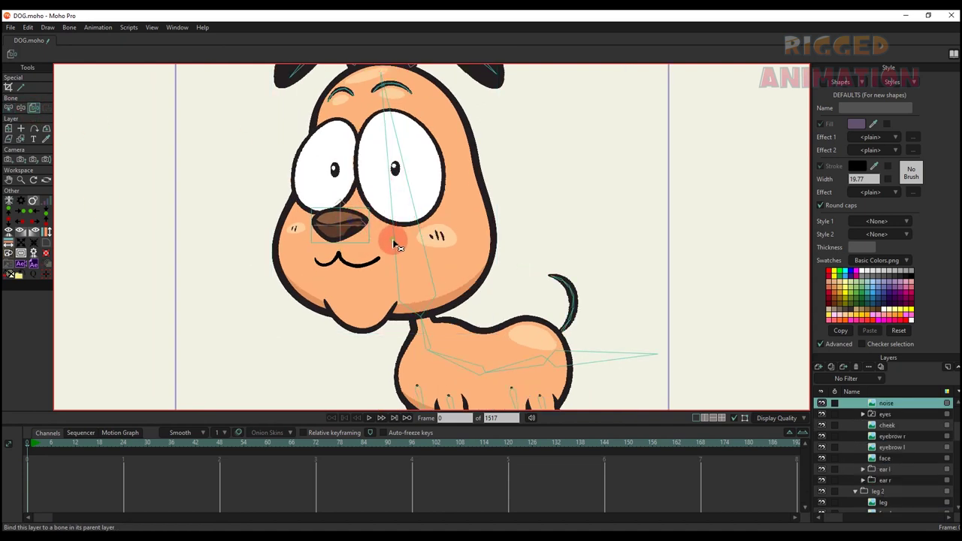
{"action": "left_click", "coordinate": [396, 238]}
{"action": "left_click", "coordinate": [430, 237], "text": "ctrl+alt"}
{"action": "left_click", "coordinate": [426, 242]}
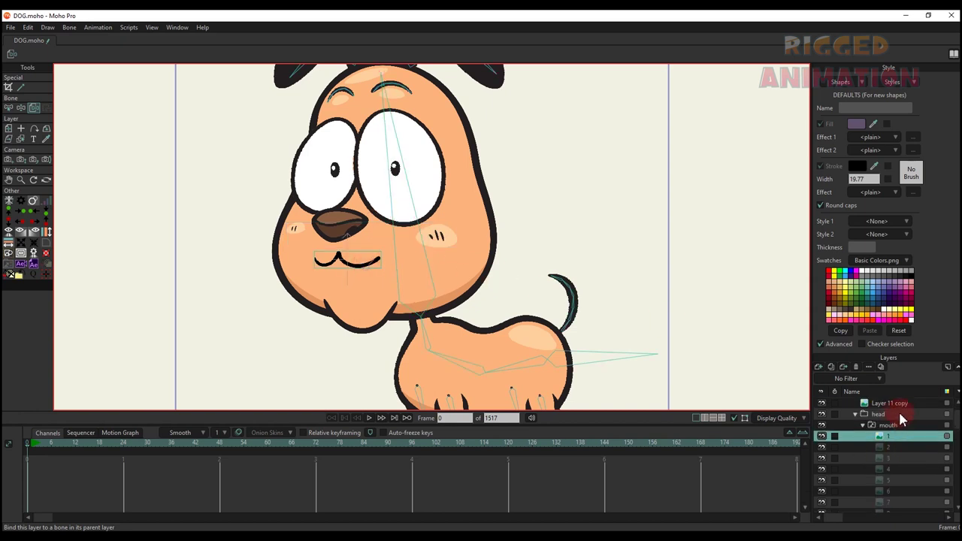
Bind the whole mouth group to the head bone
{"action": "scroll", "coordinate": [904, 414], "scroll_direction": "up", "scroll_amount": 3}
{"action": "left_click", "coordinate": [866, 426]}
{"action": "left_click", "coordinate": [864, 425]}
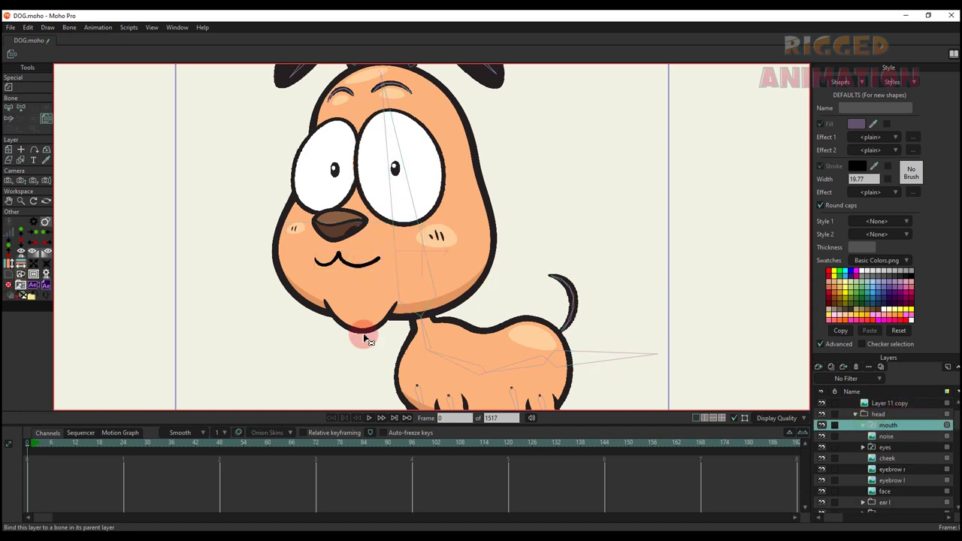
{"action": "left_click", "coordinate": [395, 251]}
{"action": "scroll", "coordinate": [383, 203], "scroll_direction": "down", "scroll_amount": 2}
{"action": "left_click_drag", "start_coordinate": [393, 169], "coordinate": [395, 215]}
{"action": "scroll", "coordinate": [396, 176], "scroll_direction": "up", "scroll_amount": 3}
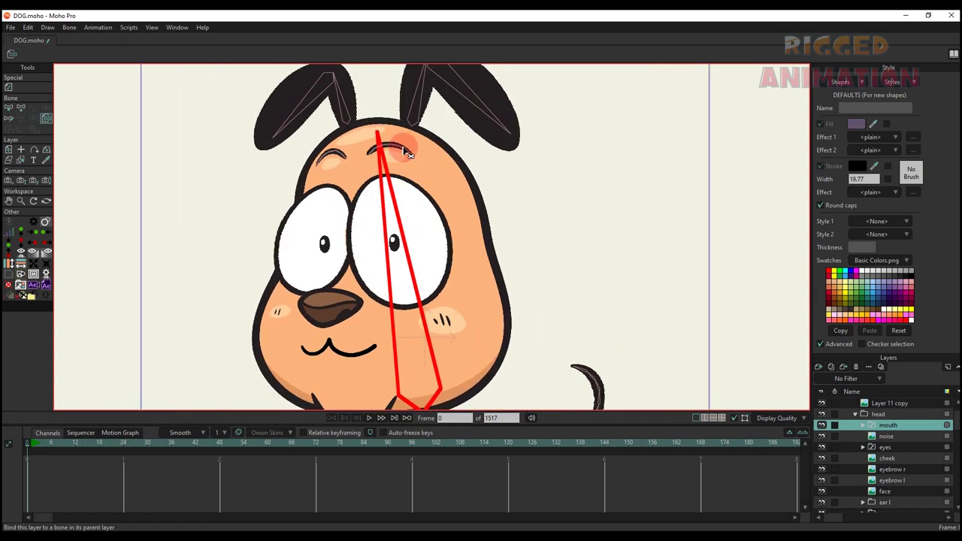
Flexi-bind the eyebrow r layer to the chain of bones inside that eyebrow
{"action": "left_click", "coordinate": [404, 151], "text": "ctrl+alt"}
{"action": "left_click_drag", "start_coordinate": [404, 151], "coordinate": [398, 195]}
{"action": "scroll", "coordinate": [397, 196], "scroll_direction": "up", "scroll_amount": 5}
{"action": "key", "text": "b"}
{"action": "left_click_drag", "start_coordinate": [462, 212], "coordinate": [373, 149]}
{"action": "left_click", "coordinate": [340, 177]}
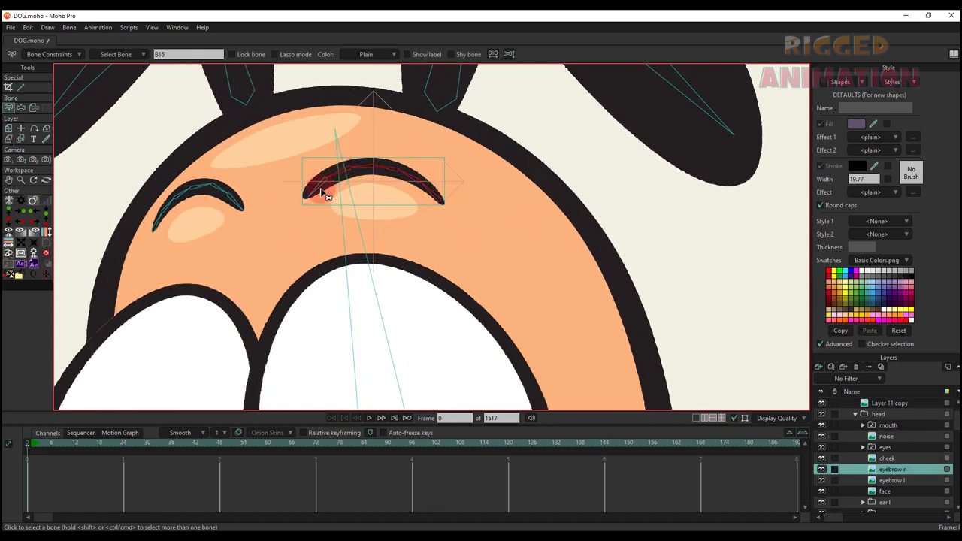
{"action": "key", "text": "ctrl+shift+f"}
Flexi-bind the eyebrow l layer to its own eyebrow bones
{"action": "left_click", "coordinate": [235, 201], "text": "ctrl+alt"}
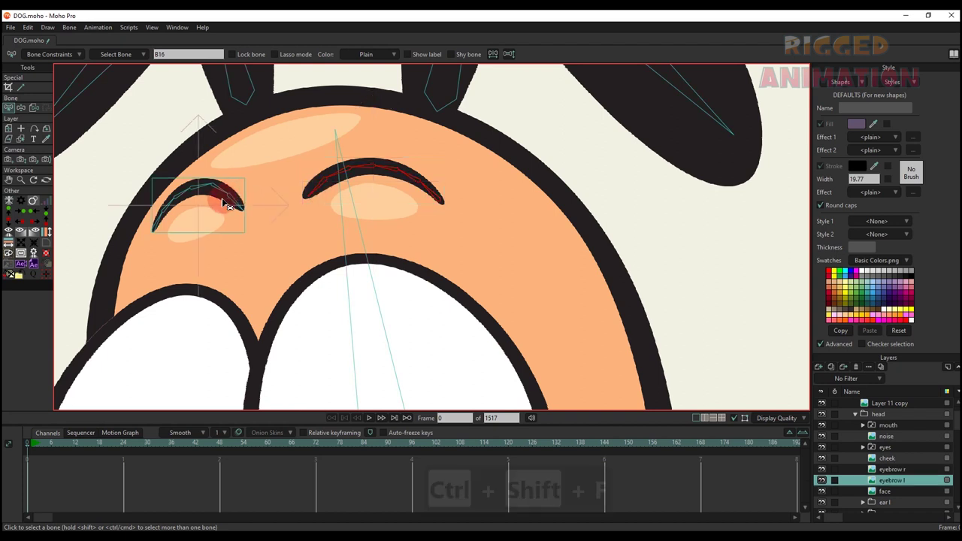
{"action": "key", "text": "b"}
{"action": "left_click", "coordinate": [297, 262]}
{"action": "key", "text": "ctrl+shift+f"}
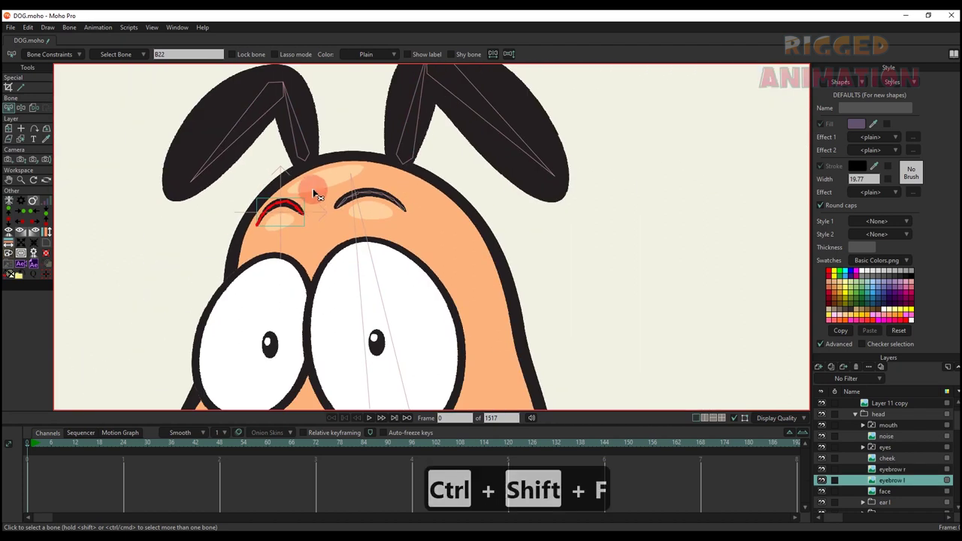
Bind Layer 11 and the mask layer in the eyes group to the head bone
{"action": "scroll", "coordinate": [328, 204], "scroll_direction": "up", "scroll_amount": 2}
{"action": "right_click", "coordinate": [328, 206], "text": "alt"}
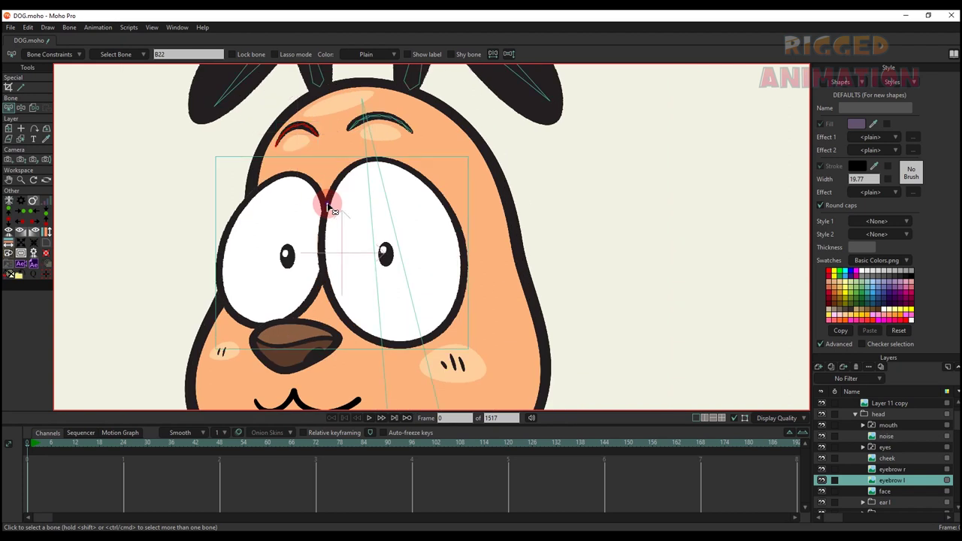
{"action": "left_click", "coordinate": [822, 469]}
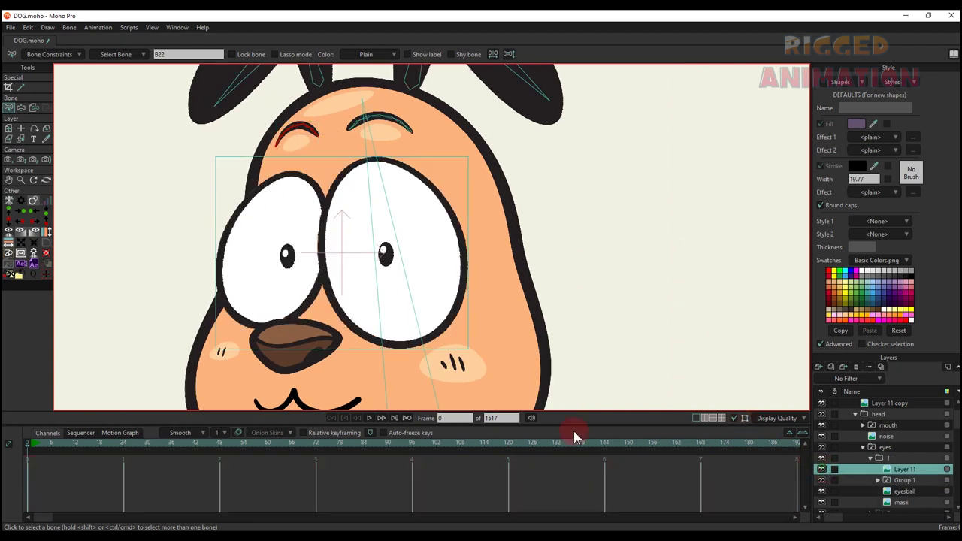
{"action": "left_click", "coordinate": [34, 107]}
{"action": "left_click", "coordinate": [383, 253]}
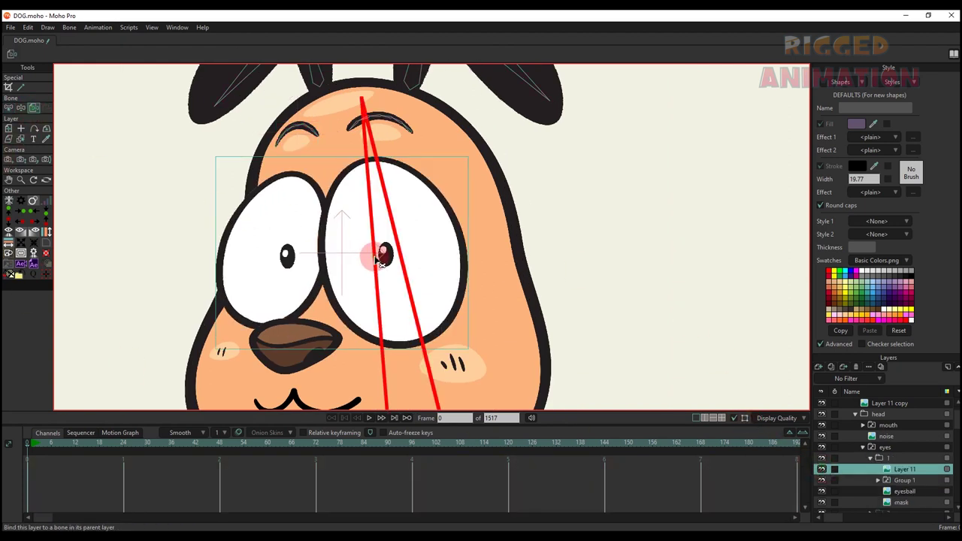
{"action": "scroll", "coordinate": [830, 481], "scroll_direction": "down", "scroll_amount": 1}
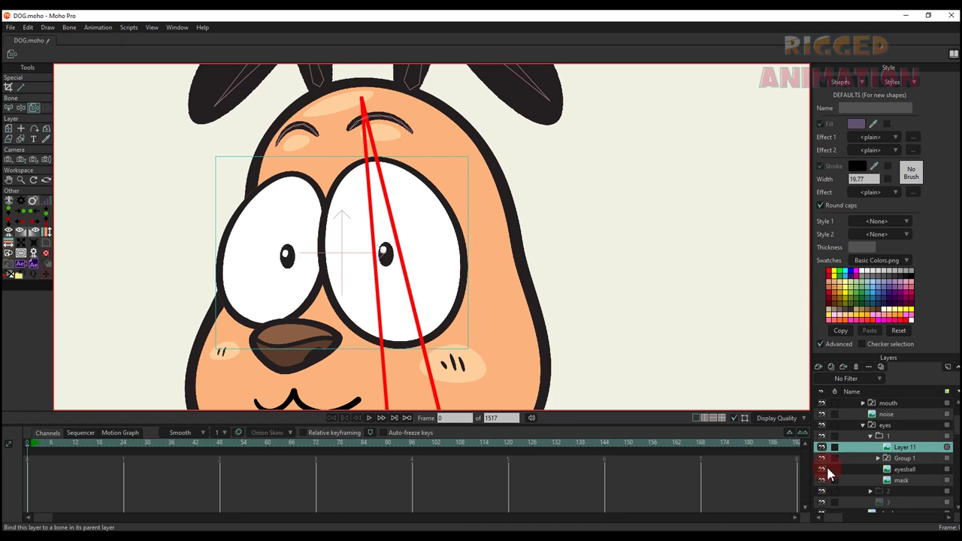
{"action": "left_click", "coordinate": [848, 479]}
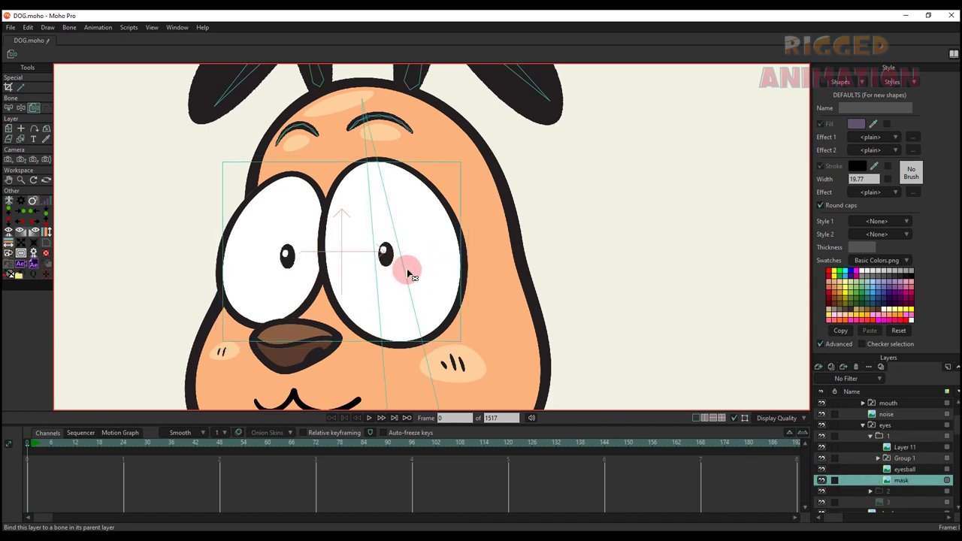
{"action": "left_click", "coordinate": [407, 273]}
Bind the eyelid switch group, Group 1, to the head bone
{"action": "left_click", "coordinate": [879, 459]}
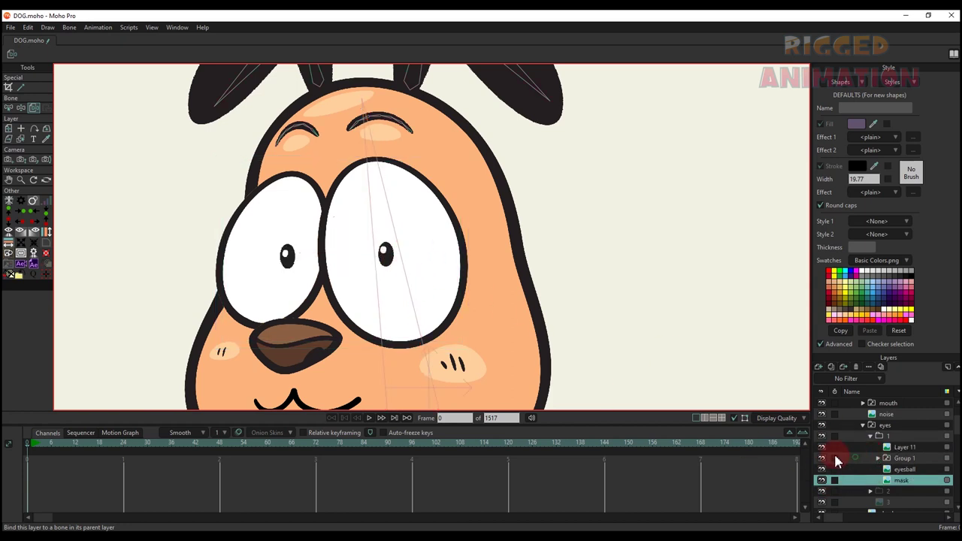
{"action": "left_click", "coordinate": [888, 470]}
{"action": "left_click", "coordinate": [893, 491]}
{"action": "left_click", "coordinate": [895, 502]}
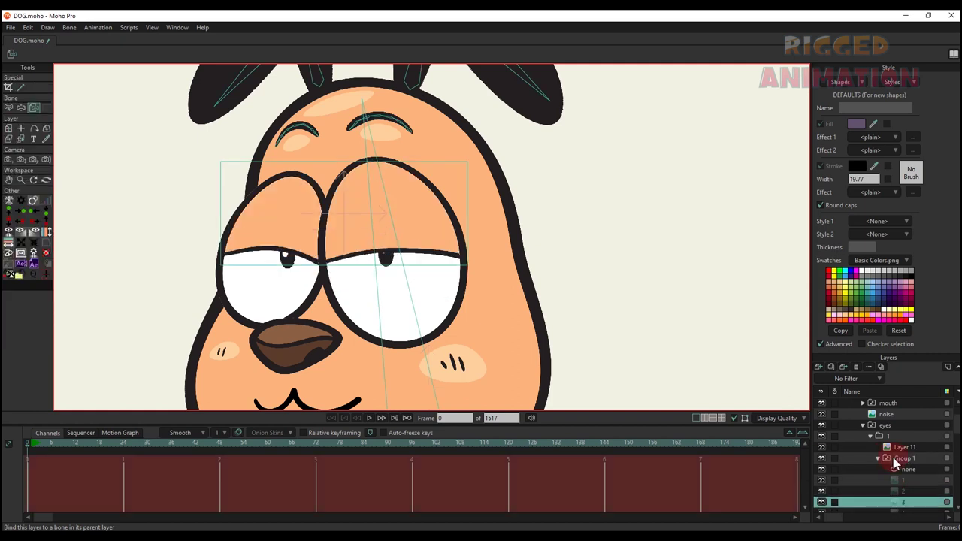
{"action": "left_click", "coordinate": [878, 460]}
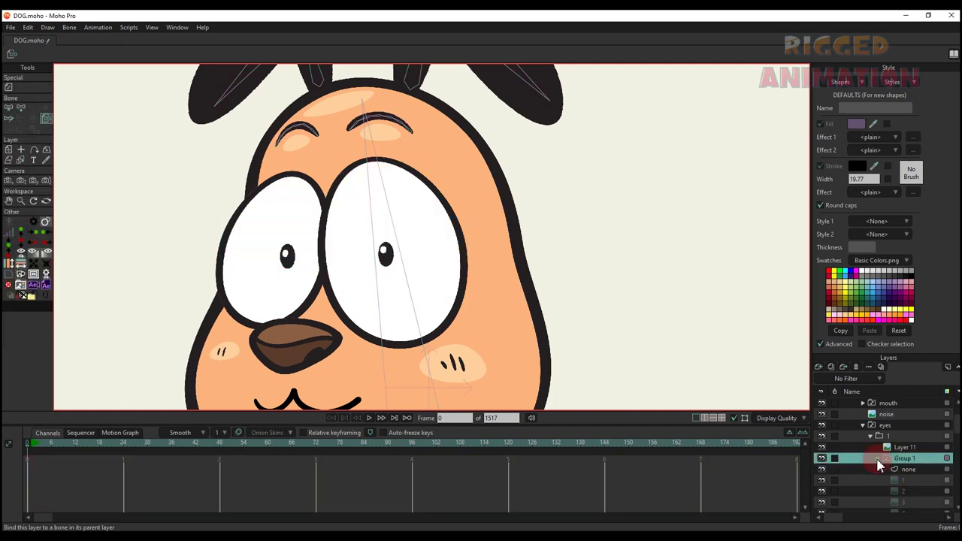
{"action": "left_click", "coordinate": [401, 249]}
{"action": "scroll", "coordinate": [402, 252], "scroll_direction": "down", "scroll_amount": 5}
{"action": "scroll", "coordinate": [369, 294], "scroll_direction": "up", "scroll_amount": 2}
{"action": "left_click_drag", "start_coordinate": [393, 245], "coordinate": [397, 299]}
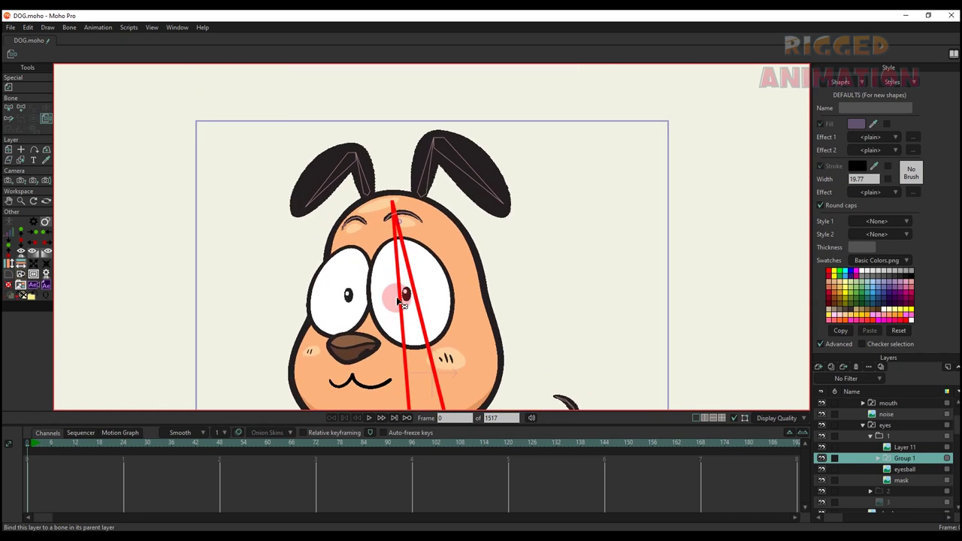
Bind the upper and lower layers of both ears to their matching ear bones
{"action": "scroll", "coordinate": [455, 127], "scroll_direction": "up", "scroll_amount": 2}
{"action": "right_click", "coordinate": [418, 197], "text": "alt"}
{"action": "right_click", "coordinate": [484, 191], "text": "alt"}
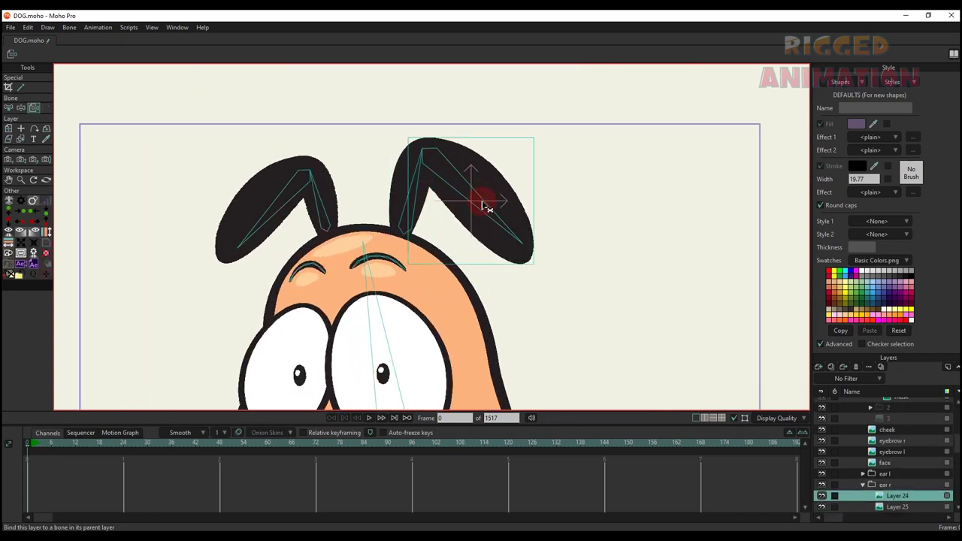
{"action": "left_click", "coordinate": [483, 201]}
{"action": "right_click", "coordinate": [287, 174], "text": "alt"}
{"action": "left_click", "coordinate": [287, 191]}
{"action": "right_click", "coordinate": [326, 202], "text": "alt"}
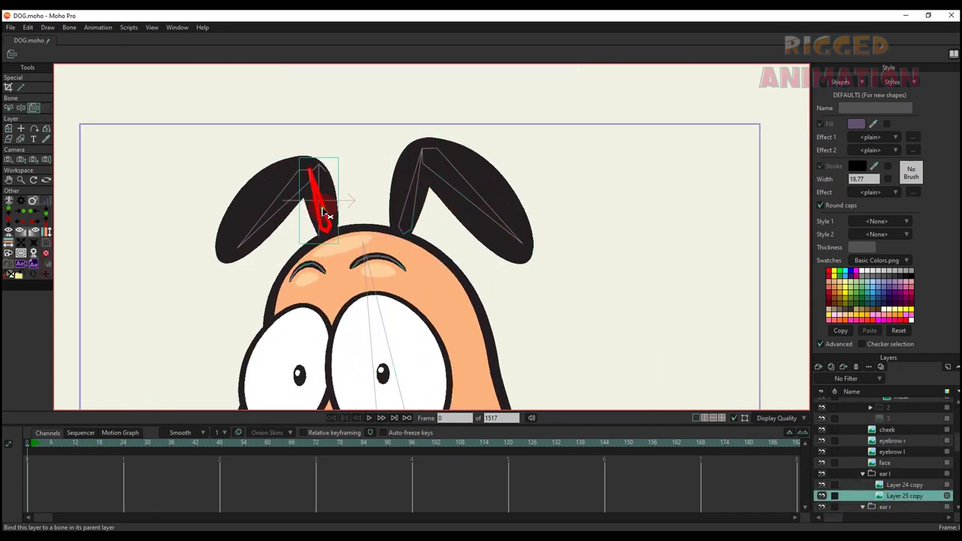
{"action": "scroll", "coordinate": [328, 210], "scroll_direction": "down", "scroll_amount": 5}
{"action": "left_click", "coordinate": [389, 321], "text": "ctrl+alt"}
{"action": "scroll", "coordinate": [391, 323], "scroll_direction": "up", "scroll_amount": 3}
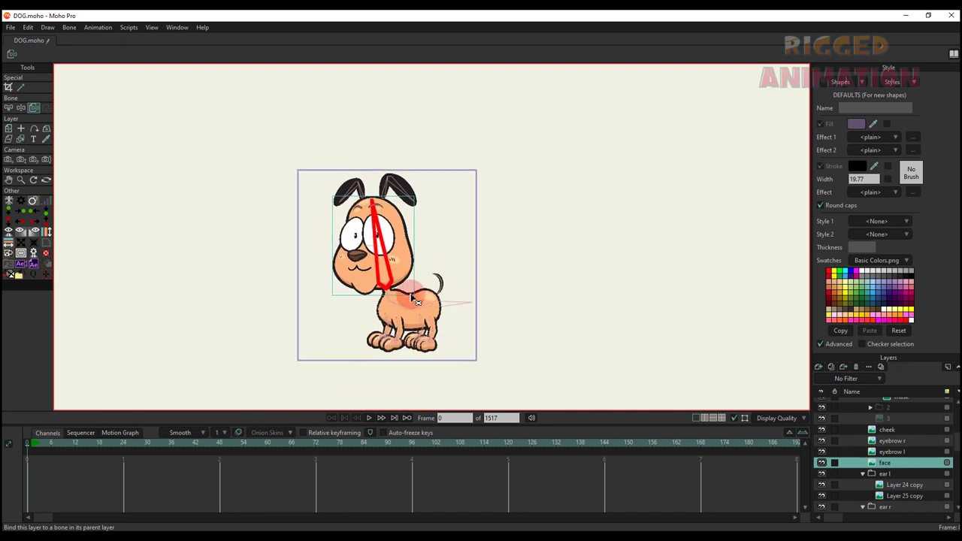
Add a horizontal control bone with two pin bones above it beside the dog's head on the DOG.psd bone layer
{"action": "scroll", "coordinate": [887, 428], "scroll_direction": "up", "scroll_amount": 5}
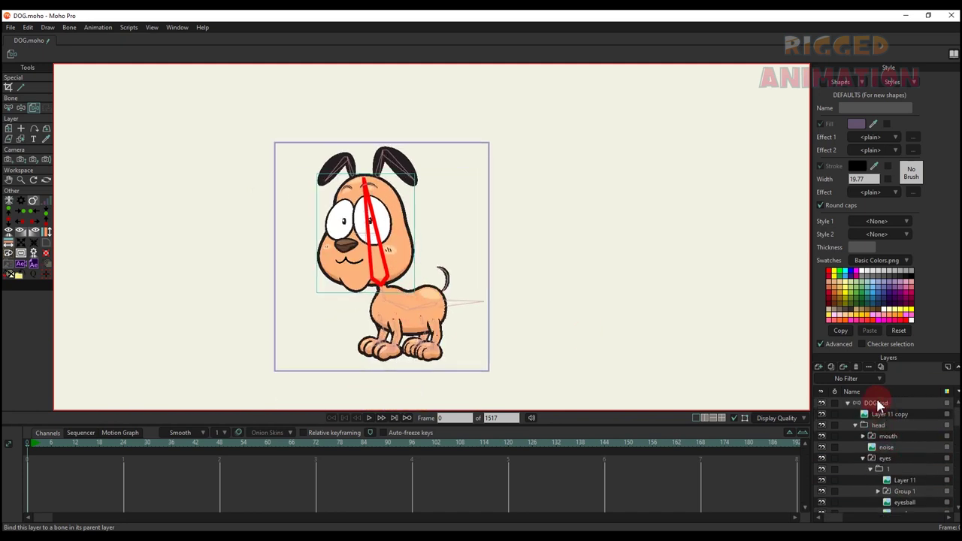
{"action": "left_click", "coordinate": [878, 406]}
{"action": "scroll", "coordinate": [451, 338], "scroll_direction": "up", "scroll_amount": 3}
{"action": "key", "text": "b"}
{"action": "key", "text": "a"}
{"action": "scroll", "coordinate": [321, 214], "scroll_direction": "up", "scroll_amount": 3}
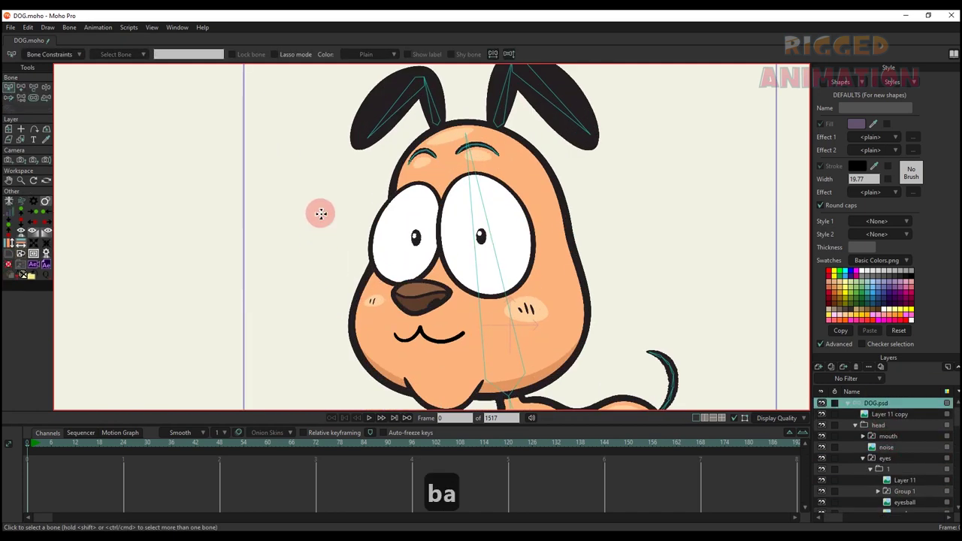
{"action": "left_click_drag", "start_coordinate": [313, 240], "coordinate": [236, 241]}
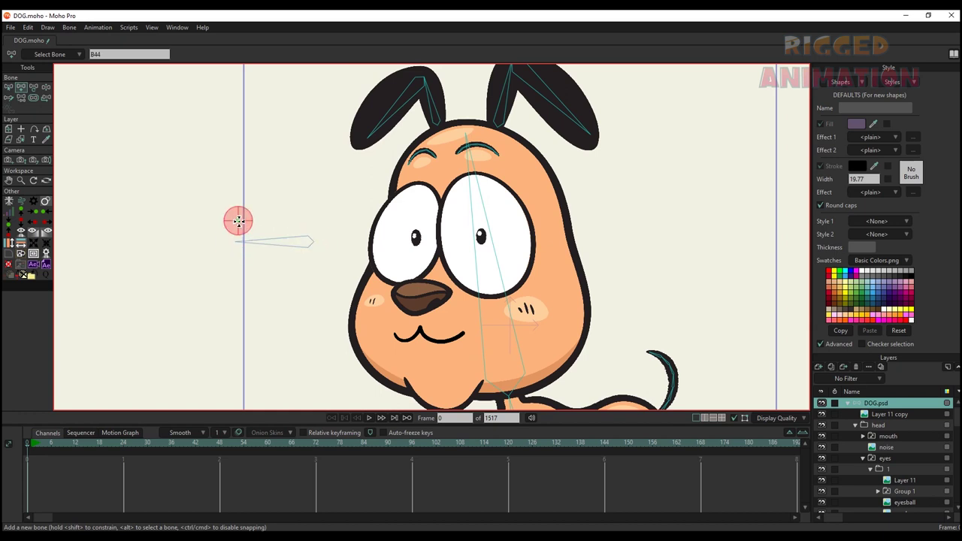
{"action": "left_click", "coordinate": [290, 219]}
{"action": "key", "text": "b"}
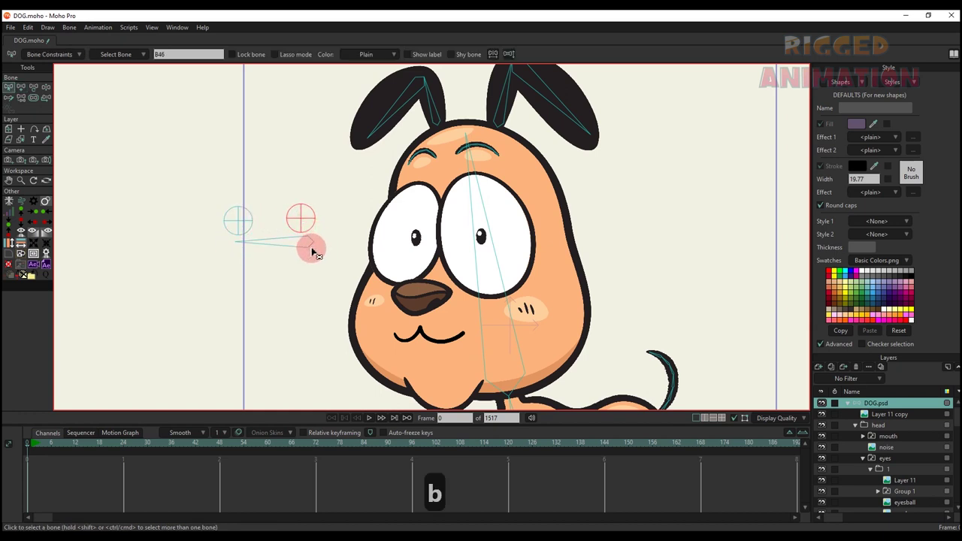
Name the horizontal control bone "eyeballs" and show its label
{"action": "scroll", "coordinate": [166, 206], "scroll_direction": "up", "scroll_amount": 1}
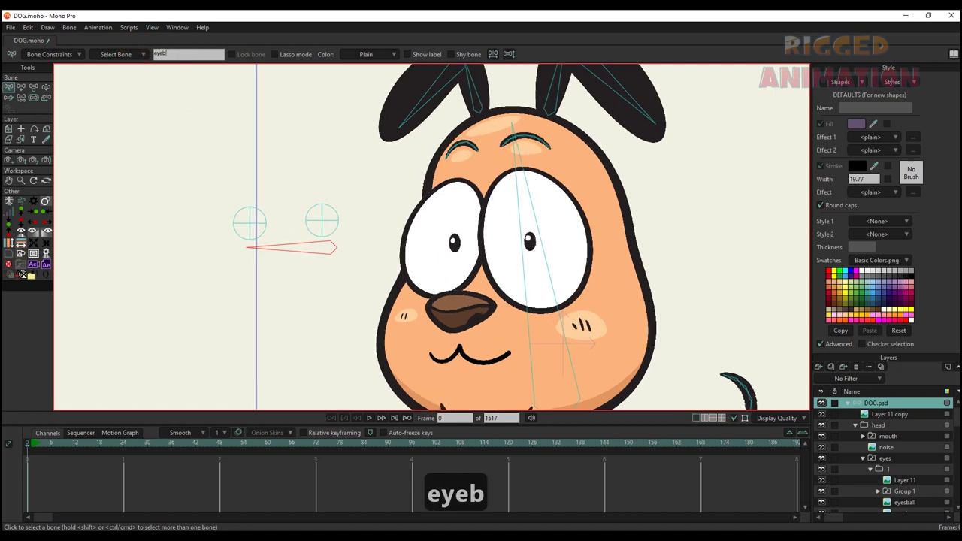
{"action": "type", "text": "eyeballs"}
{"action": "key", "text": "Return"}
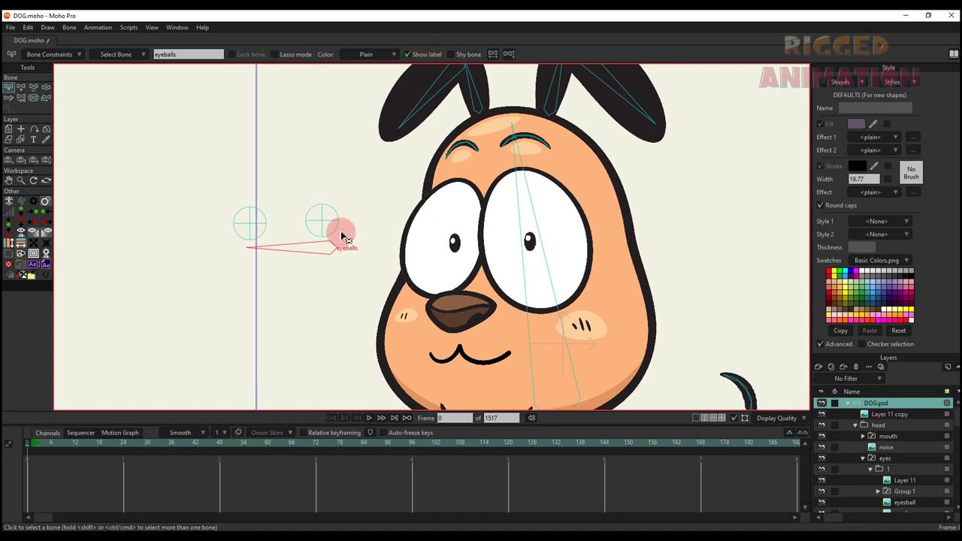
{"action": "left_click", "coordinate": [369, 219]}
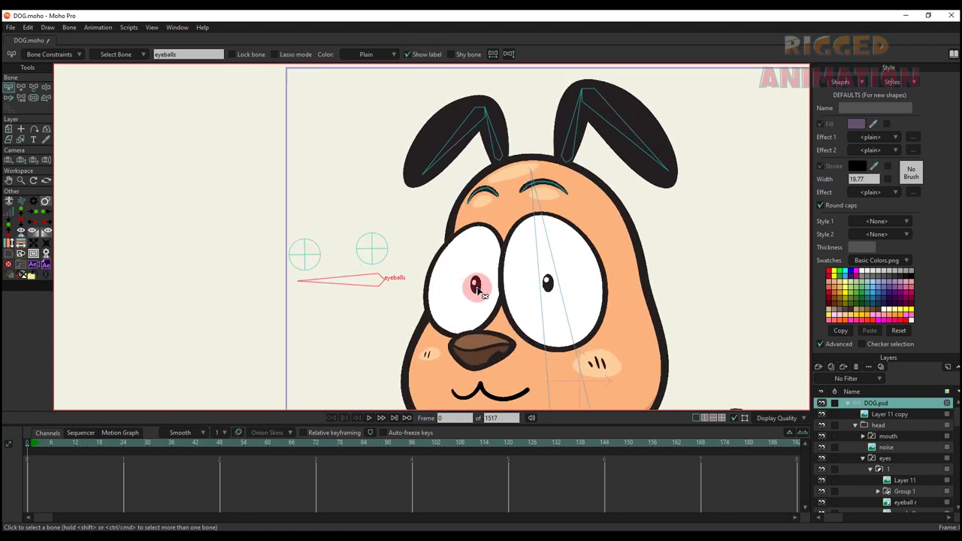
Bind the eyesball and eyeball r pupil layers to their respective pin bones beside the head
{"action": "left_click", "coordinate": [481, 292], "text": "ctrl+alt"}
{"action": "left_click", "coordinate": [33, 107]}
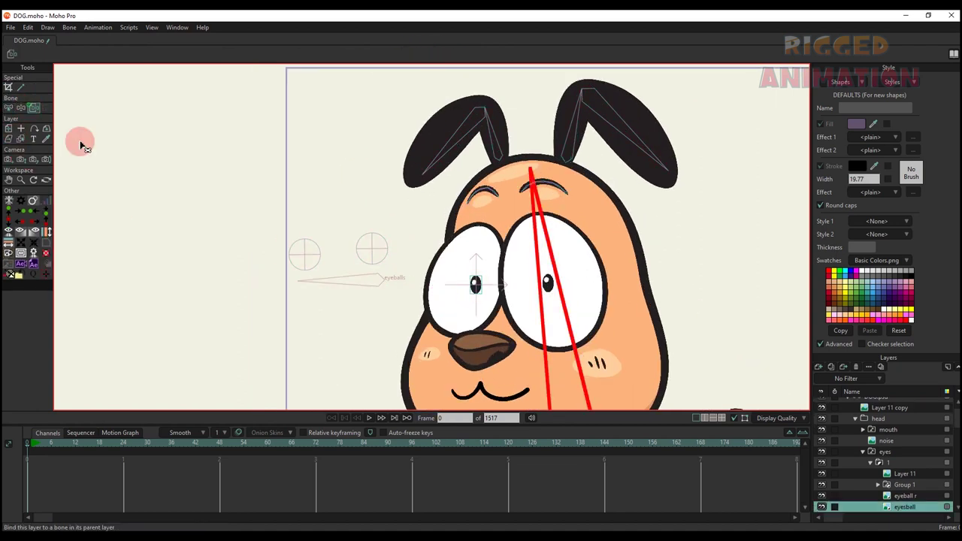
{"action": "left_click", "coordinate": [382, 277]}
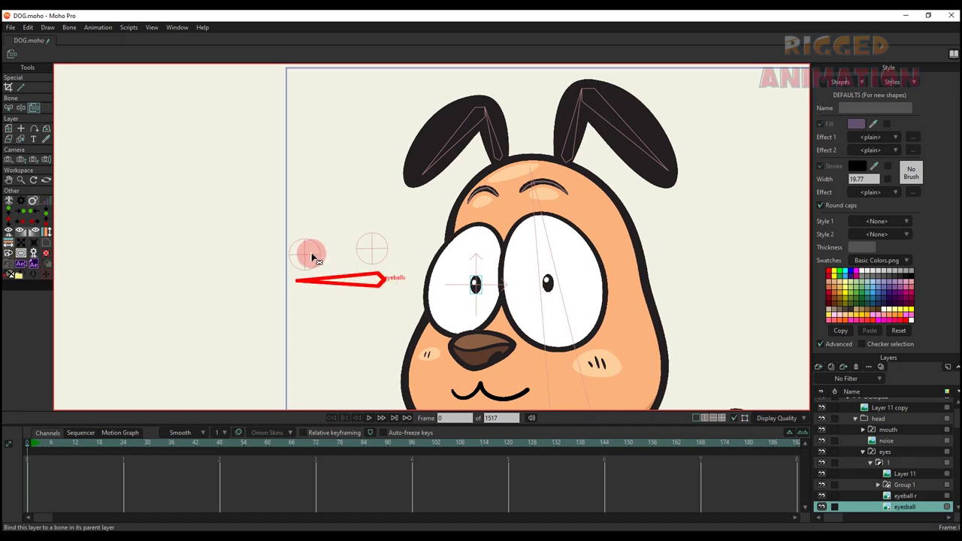
{"action": "scroll", "coordinate": [511, 279], "scroll_direction": "up", "scroll_amount": 2}
{"action": "left_click", "coordinate": [517, 278], "text": "ctrl+alt"}
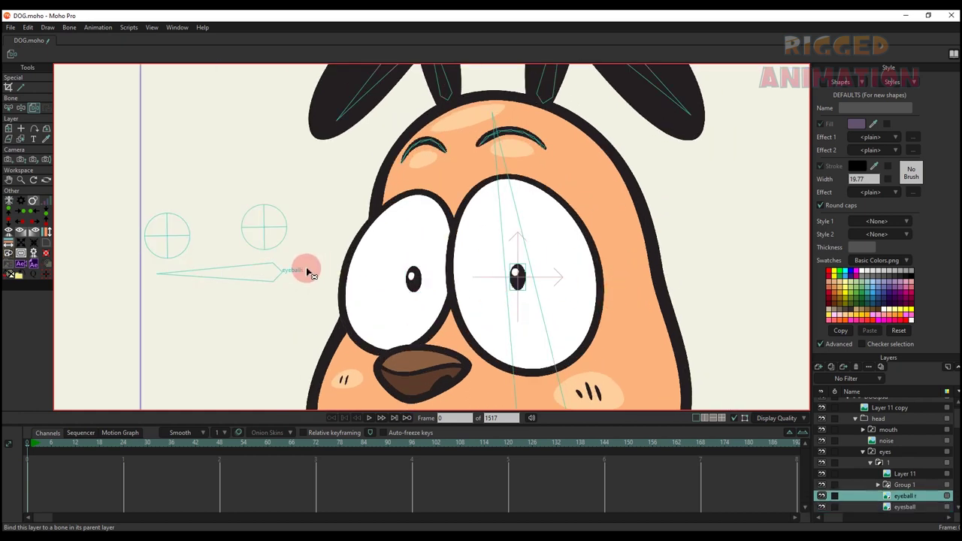
{"action": "left_click", "coordinate": [284, 275]}
{"action": "left_click", "coordinate": [265, 229]}
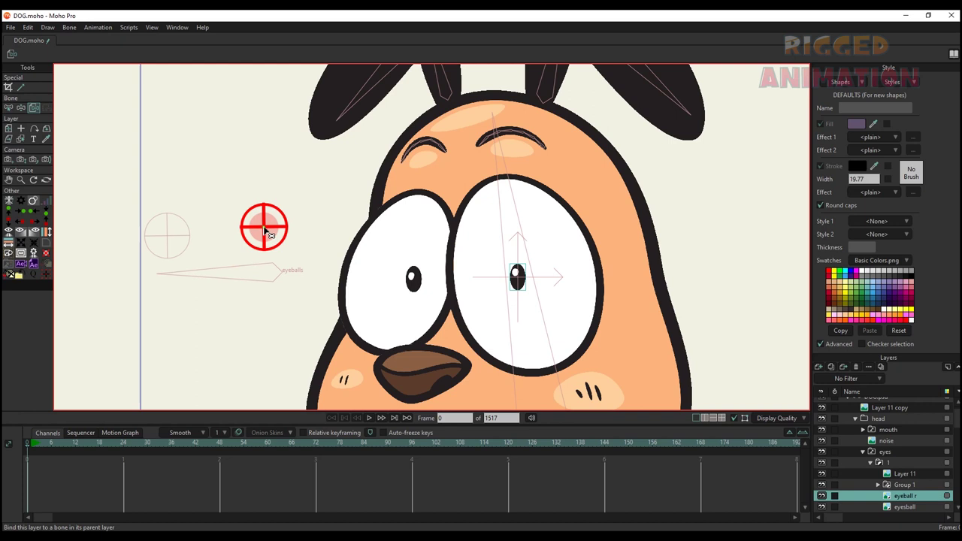
{"action": "scroll", "coordinate": [874, 431], "scroll_direction": "up", "scroll_amount": 1}
Move the eyeballs control bone from side to side on frame 2 of the DOG.psd layer to test the pupils
{"action": "left_click", "coordinate": [876, 404]}
{"action": "left_click", "coordinate": [35, 442]}
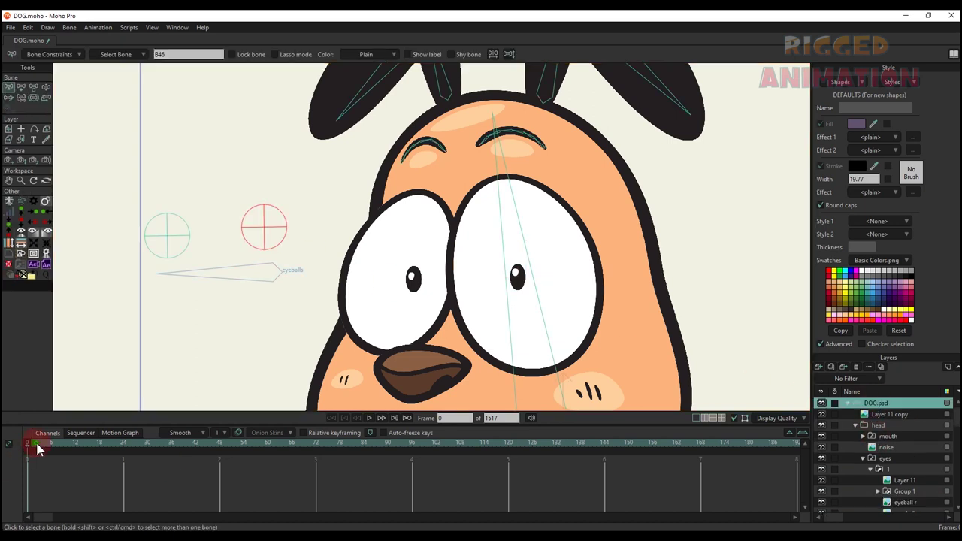
{"action": "scroll", "coordinate": [140, 361], "scroll_direction": "down", "scroll_amount": 3}
{"action": "key", "text": "t"}
{"action": "left_click_drag", "start_coordinate": [228, 318], "coordinate": [254, 288]}
{"action": "left_click", "coordinate": [248, 263]}
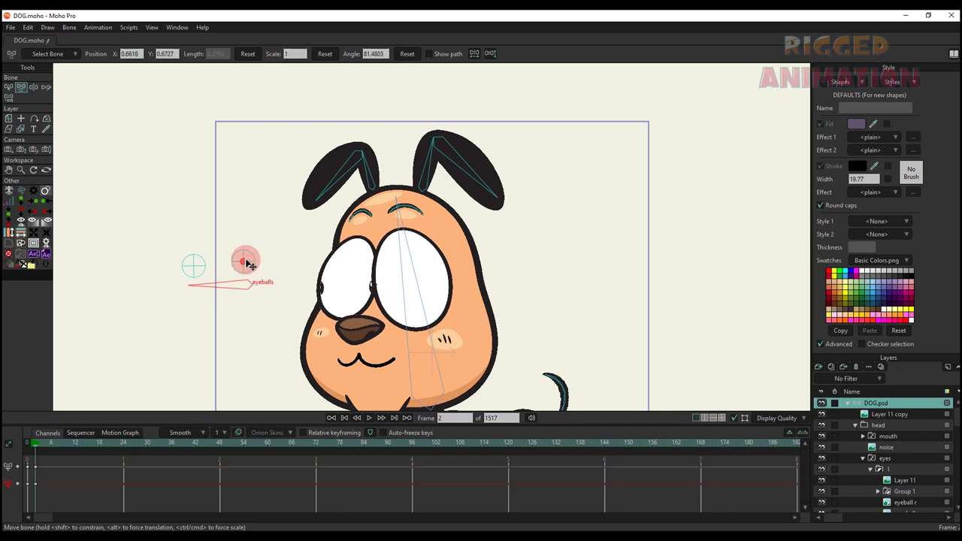
{"action": "left_click", "coordinate": [262, 281]}
{"action": "scroll", "coordinate": [264, 280], "scroll_direction": "up", "scroll_amount": 1}
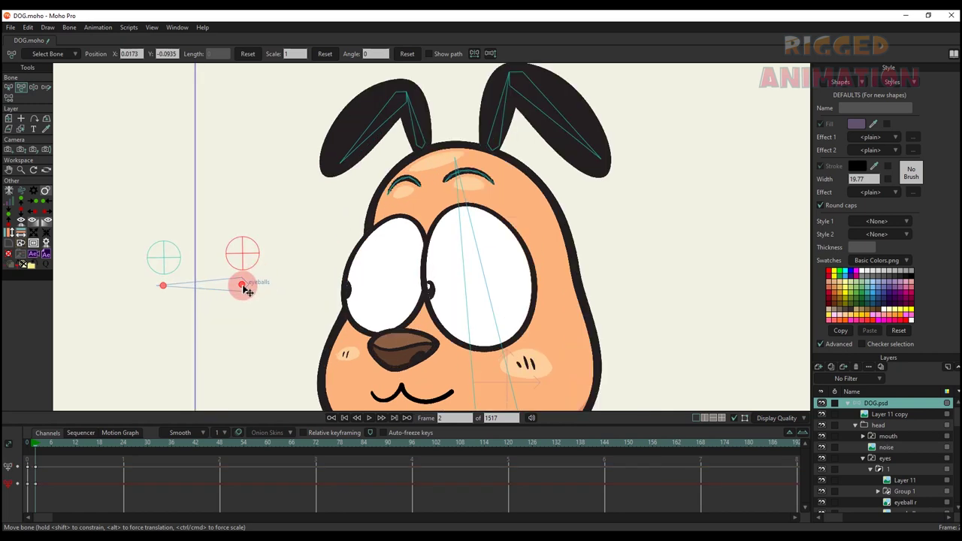
{"action": "left_click_drag", "start_coordinate": [247, 290], "coordinate": [332, 265]}
{"action": "left_click", "coordinate": [305, 211]}
{"action": "scroll", "coordinate": [319, 219], "scroll_direction": "down", "scroll_amount": 1}
{"action": "scroll", "coordinate": [311, 259], "scroll_direction": "down", "scroll_amount": 3}
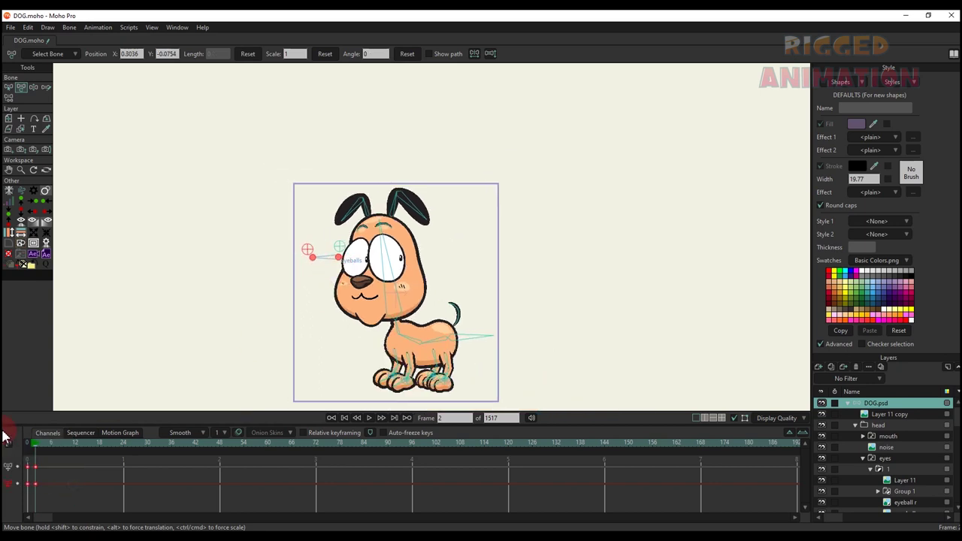
Delete the eyeballs bone's test keyframes on frame 2 and tilt the dog's head bone slightly there
{"action": "key", "text": "BackSpace"}
{"action": "scroll", "coordinate": [344, 296], "scroll_direction": "up", "scroll_amount": 3}
{"action": "mouse_move", "coordinate": [415, 279]}
{"action": "left_mouse_down"}
{"action": "mouse_move", "coordinate": [407, 274]}
{"action": "mouse_move", "coordinate": [424, 272]}
{"action": "left_mouse_up"}
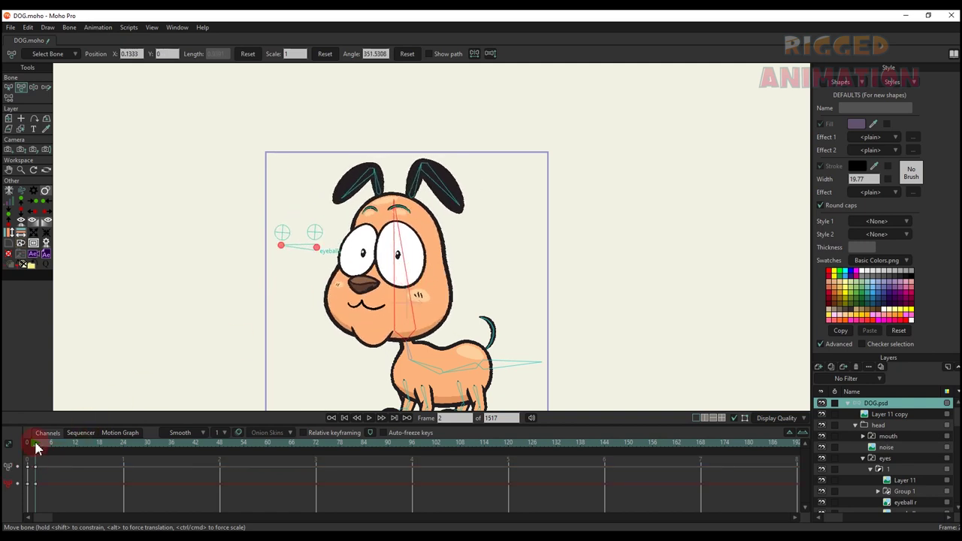
Test the tail's bone chain by sketching several curved poses on frame 2, clearing the test keyframes
{"action": "left_click", "coordinate": [27, 443]}
{"action": "left_click_drag", "start_coordinate": [504, 382], "coordinate": [525, 272]}
{"action": "scroll", "coordinate": [524, 272], "scroll_direction": "up", "scroll_amount": 3}
{"action": "left_click", "coordinate": [199, 386]}
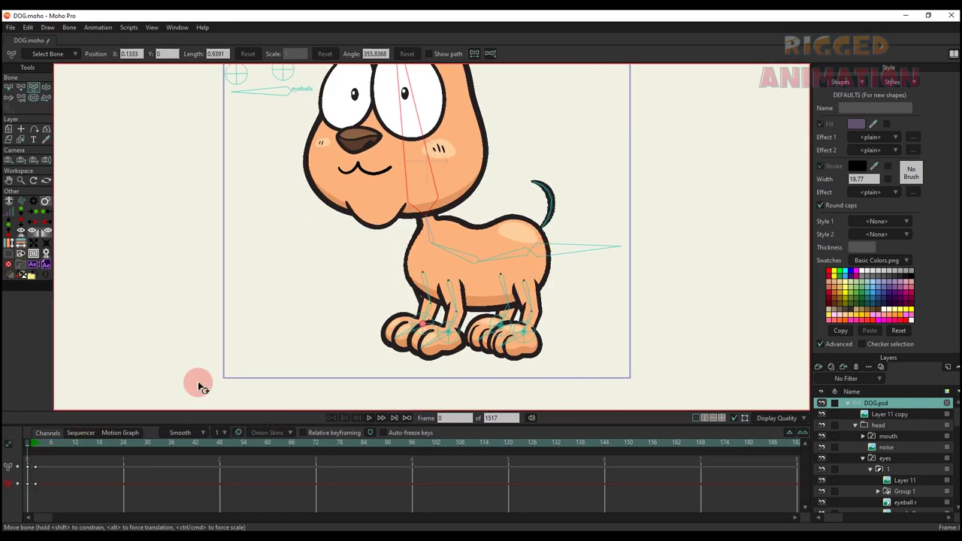
{"action": "left_click", "coordinate": [36, 443]}
{"action": "scroll", "coordinate": [556, 215], "scroll_direction": "up", "scroll_amount": 3}
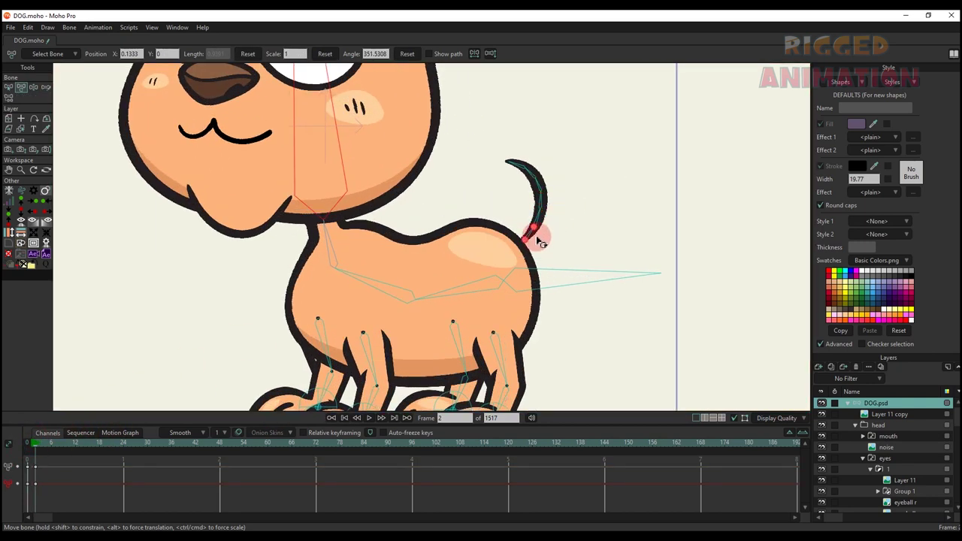
{"action": "mouse_move", "coordinate": [539, 241]}
{"action": "left_mouse_down"}
{"action": "mouse_move", "coordinate": [543, 234]}
{"action": "mouse_move", "coordinate": [534, 268]}
{"action": "left_mouse_up"}
{"action": "left_click", "coordinate": [124, 132]}
{"action": "left_click", "coordinate": [47, 88]}
{"action": "scroll", "coordinate": [531, 191], "scroll_direction": "up", "scroll_amount": 3}
{"action": "scroll", "coordinate": [532, 268], "scroll_direction": "down", "scroll_amount": 2}
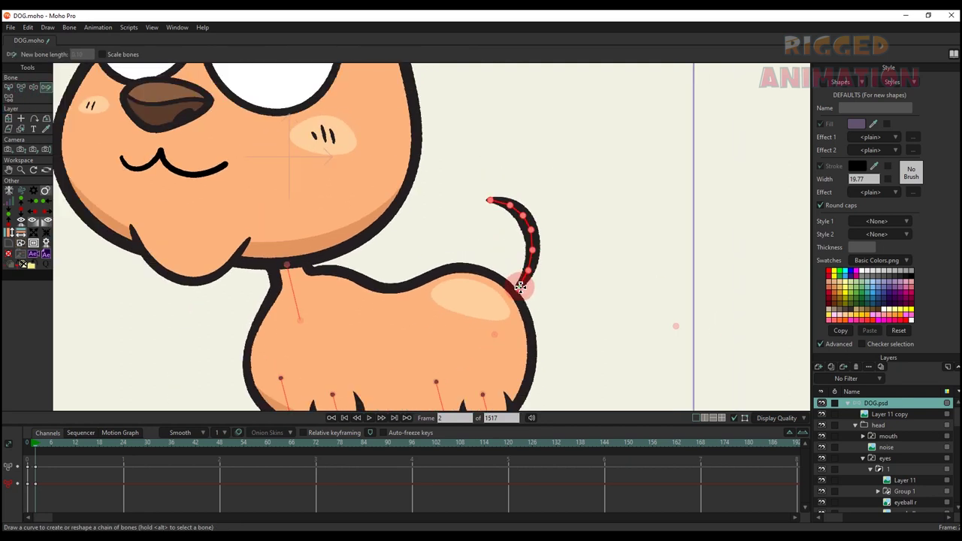
{"action": "mouse_move", "coordinate": [552, 217]}
{"action": "left_mouse_down"}
{"action": "mouse_move", "coordinate": [623, 222]}
{"action": "mouse_move", "coordinate": [565, 260]}
{"action": "left_mouse_up"}
{"action": "mouse_move", "coordinate": [517, 289]}
{"action": "left_mouse_down"}
{"action": "mouse_move", "coordinate": [526, 254]}
{"action": "mouse_move", "coordinate": [645, 270]}
{"action": "left_mouse_up"}
{"action": "mouse_move", "coordinate": [516, 266]}
{"action": "left_mouse_down"}
{"action": "mouse_move", "coordinate": [571, 221]}
{"action": "mouse_move", "coordinate": [601, 265]}
{"action": "mouse_move", "coordinate": [598, 287]}
{"action": "mouse_move", "coordinate": [535, 267]}
{"action": "mouse_move", "coordinate": [517, 291]}
{"action": "mouse_move", "coordinate": [598, 217]}
{"action": "left_mouse_up"}
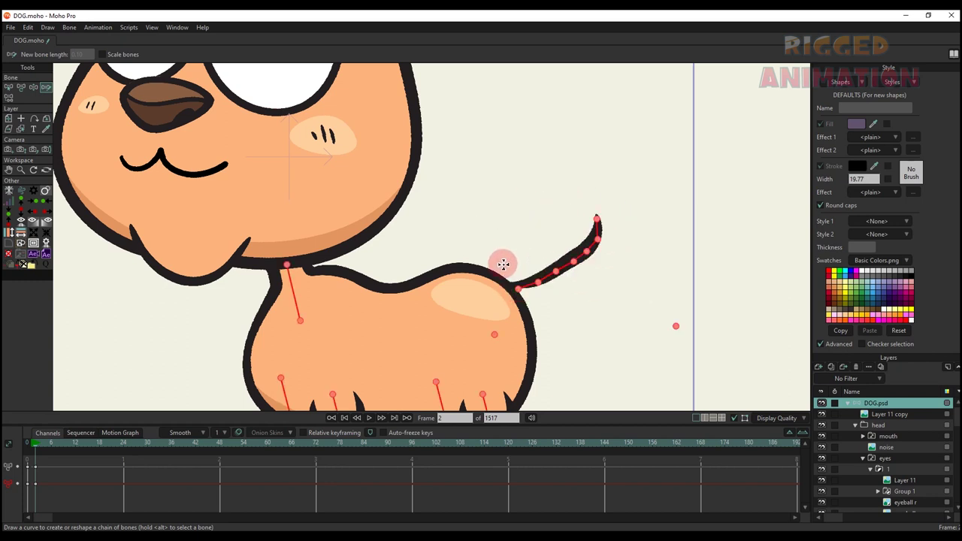
{"action": "mouse_move", "coordinate": [520, 288]}
{"action": "left_mouse_down"}
{"action": "mouse_move", "coordinate": [526, 230]}
{"action": "mouse_move", "coordinate": [492, 221]}
{"action": "mouse_move", "coordinate": [483, 255]}
{"action": "mouse_move", "coordinate": [518, 291]}
{"action": "mouse_move", "coordinate": [527, 253]}
{"action": "mouse_move", "coordinate": [461, 246]}
{"action": "left_mouse_up"}
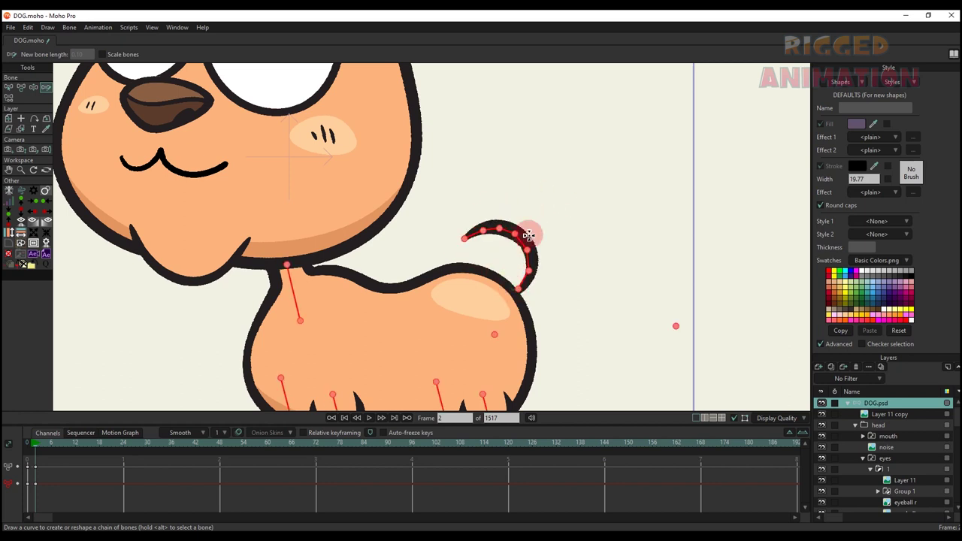
{"action": "left_click_drag", "start_coordinate": [519, 289], "coordinate": [520, 290]}
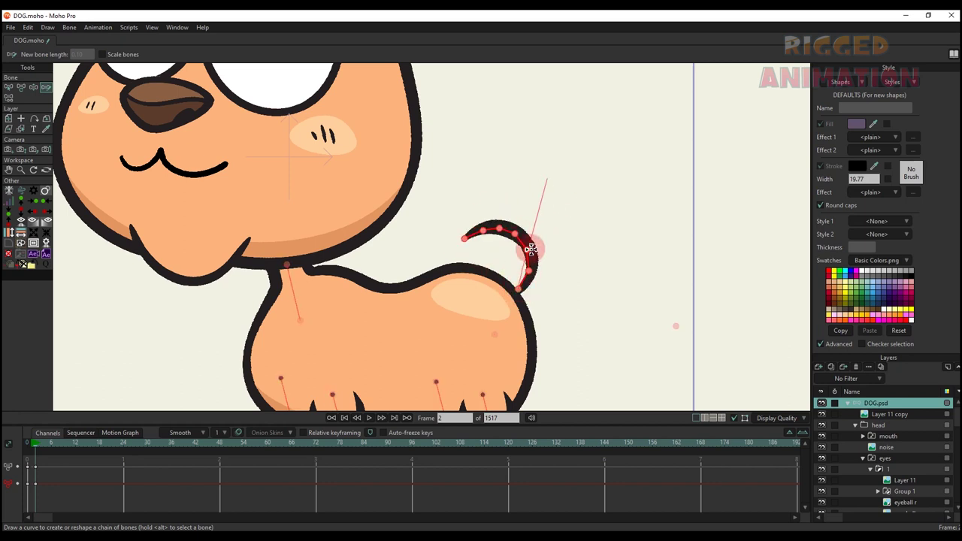
{"action": "left_click_drag", "start_coordinate": [531, 250], "coordinate": [598, 316]}
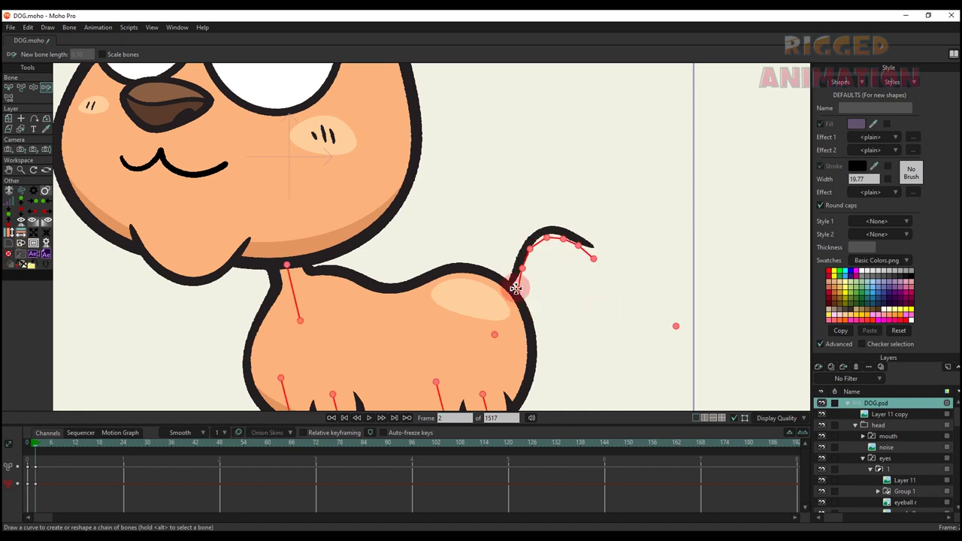
{"action": "left_click_drag", "start_coordinate": [523, 245], "coordinate": [600, 208]}
{"action": "scroll", "coordinate": [495, 272], "scroll_direction": "down", "scroll_amount": 3}
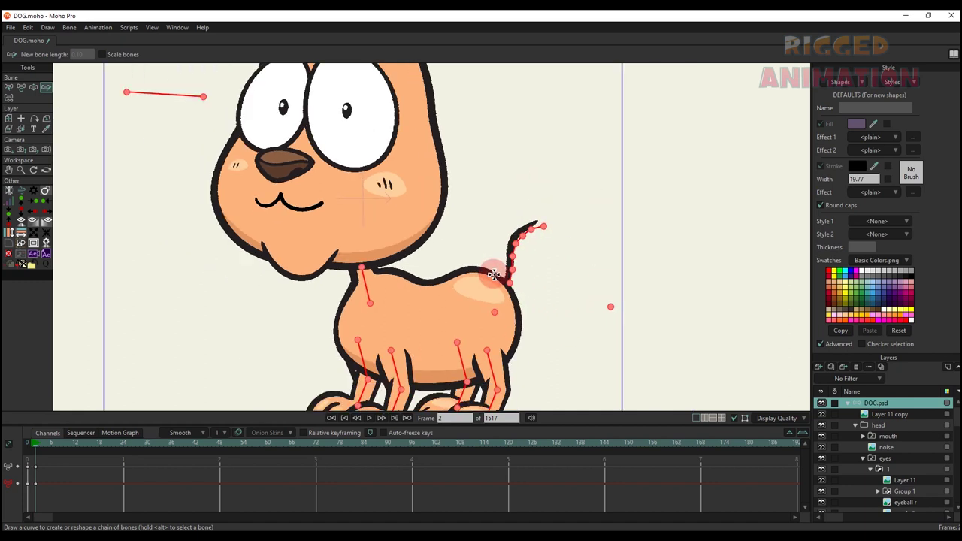
{"action": "key", "text": "BackSpace"}
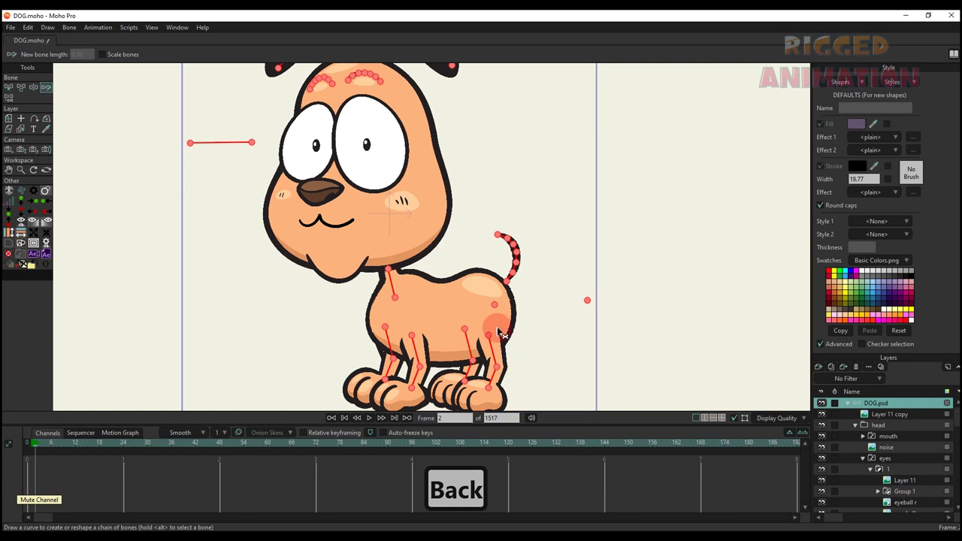
Preview the body's motion by moving the hip bone forward and down early in the timeline, clearing the test keyframes
{"action": "key", "text": "b"}
{"action": "key", "text": "b"}
{"action": "key", "text": "t"}
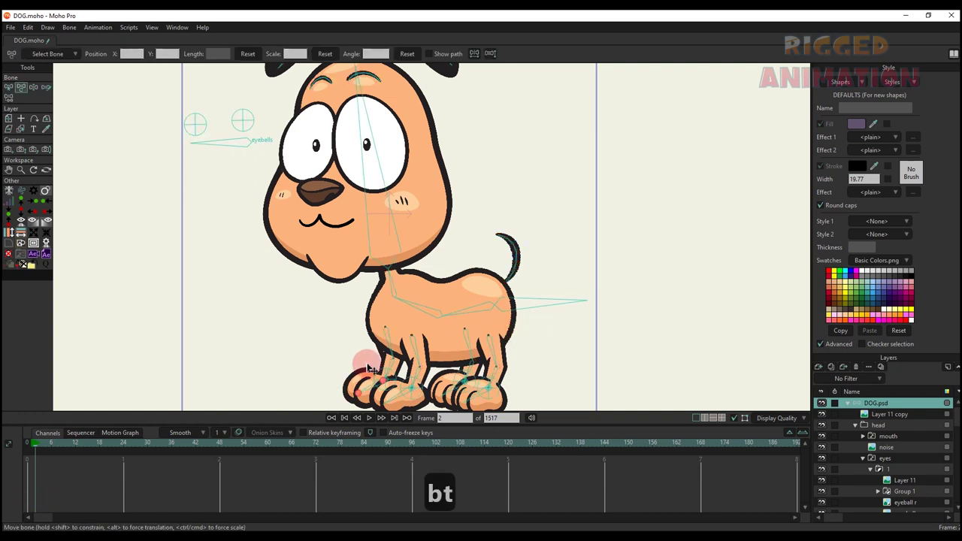
{"action": "left_click_drag", "start_coordinate": [499, 309], "coordinate": [474, 322]}
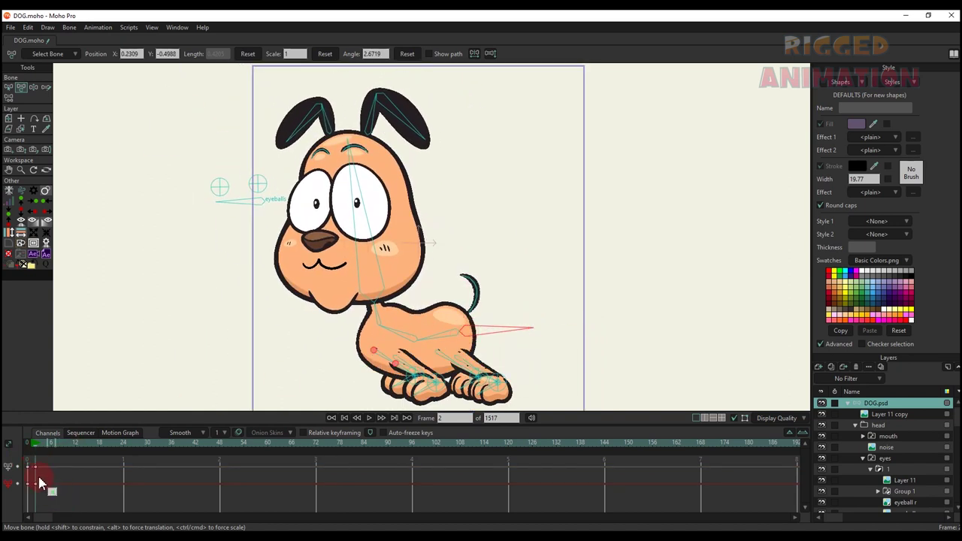
{"action": "key", "text": "space"}
{"action": "key", "text": "space"}
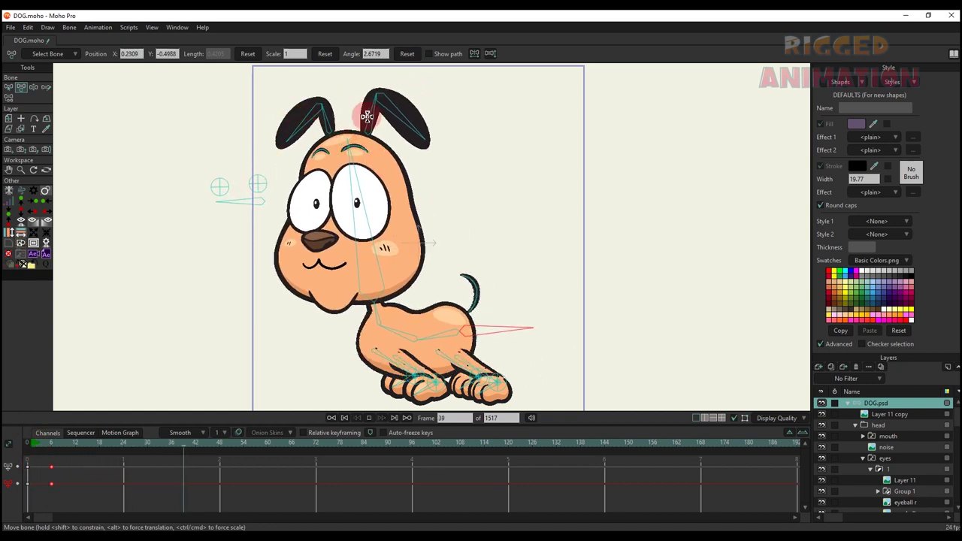
{"action": "key", "text": "space"}
{"action": "left_click_drag", "start_coordinate": [64, 488], "coordinate": [3, 436]}
{"action": "key", "text": "BackSpace"}
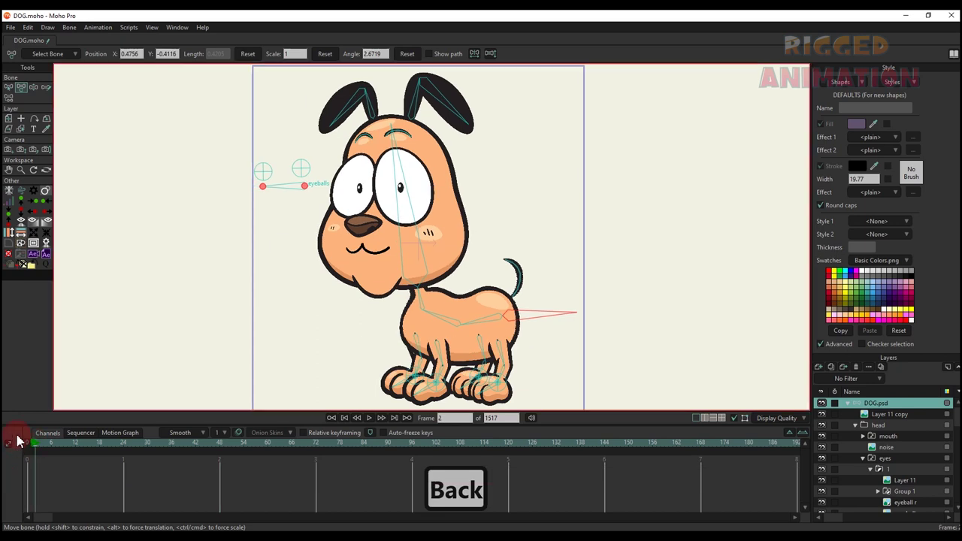
Enable bone dynamics on both outer ear bones with torque force 2, spring force 2.6 and damping force 4.8
{"action": "key", "text": "b"}
{"action": "left_click", "coordinate": [454, 166]}
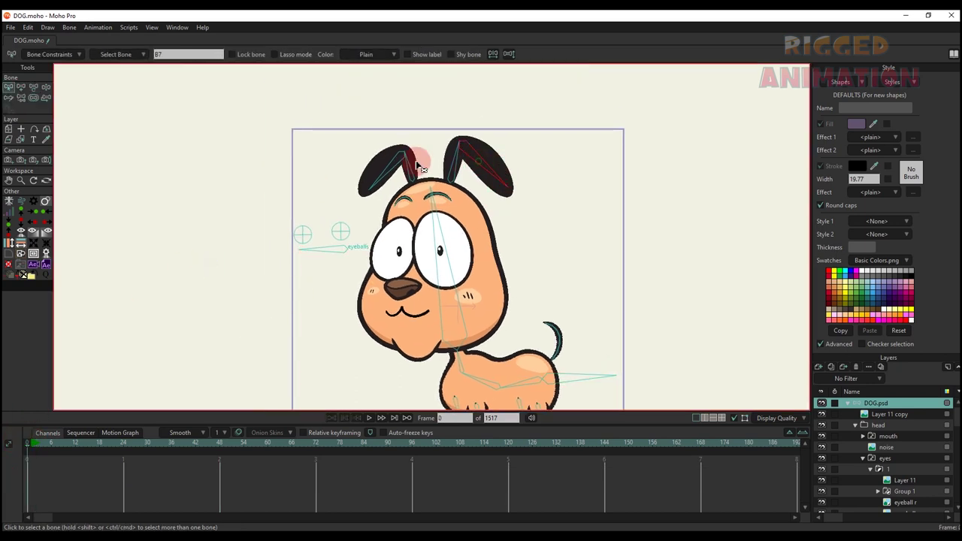
{"action": "left_click", "coordinate": [45, 55]}
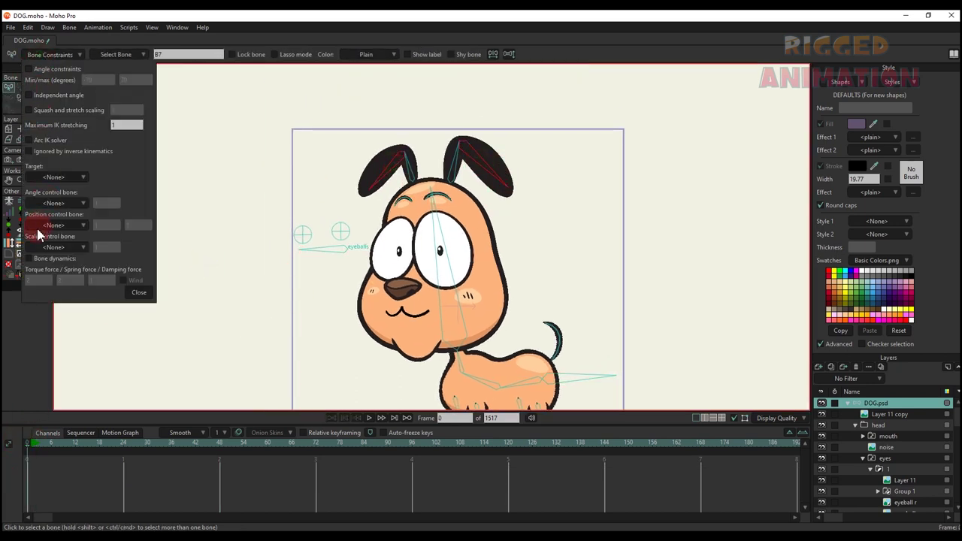
{"action": "left_click", "coordinate": [29, 260]}
{"action": "left_click", "coordinate": [39, 281]}
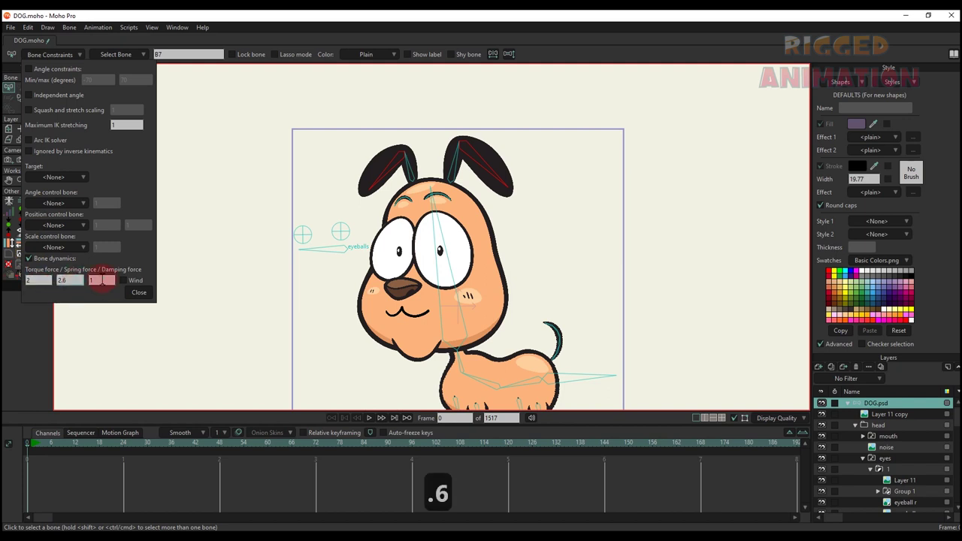
{"action": "left_click_drag", "start_coordinate": [102, 279], "coordinate": [86, 280]}
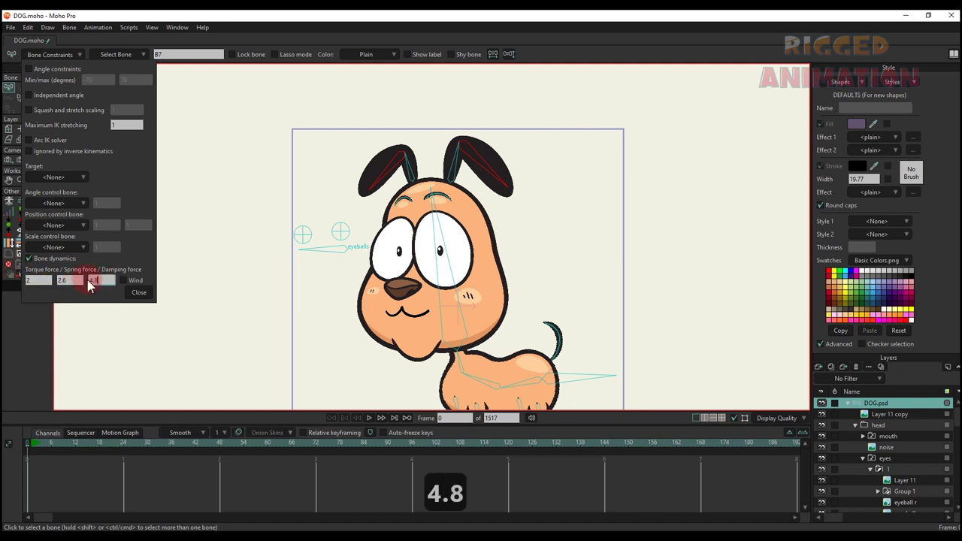
{"action": "left_click", "coordinate": [138, 293]}
Test the ear dynamics by shifting the hip bone forward on frame 7 and playing the animation, clearing the test keyframes
{"action": "scroll", "coordinate": [215, 307], "scroll_direction": "down", "scroll_amount": 2}
{"action": "key", "text": "n"}
{"action": "key", "text": "b"}
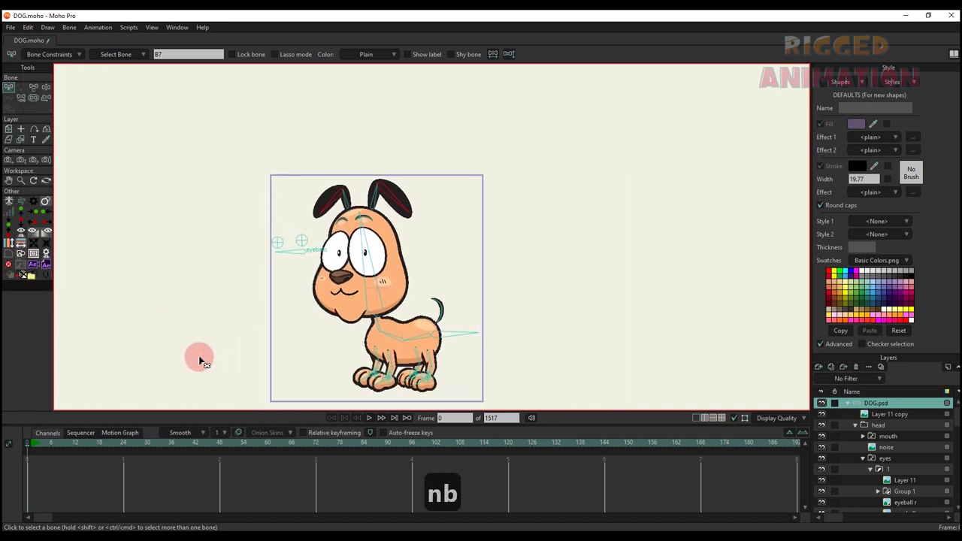
{"action": "left_click", "coordinate": [56, 445]}
{"action": "scroll", "coordinate": [333, 358], "scroll_direction": "up", "scroll_amount": 3}
{"action": "key", "text": "t"}
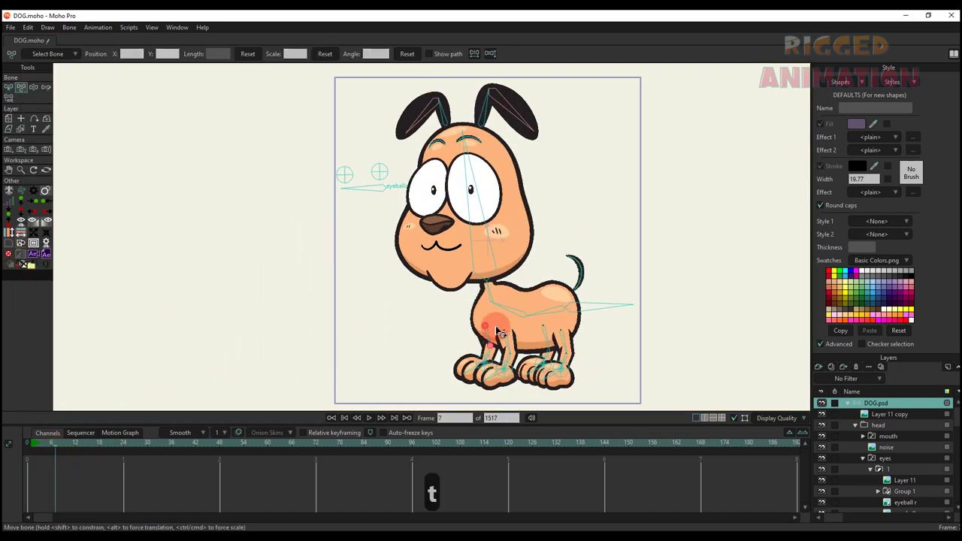
{"action": "left_click_drag", "start_coordinate": [498, 333], "coordinate": [92, 408]}
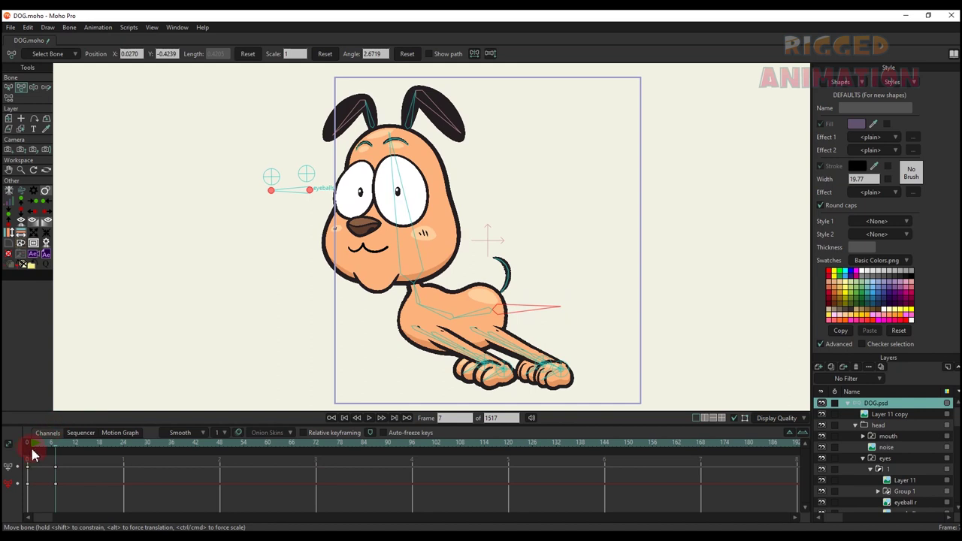
{"action": "key", "text": "space"}
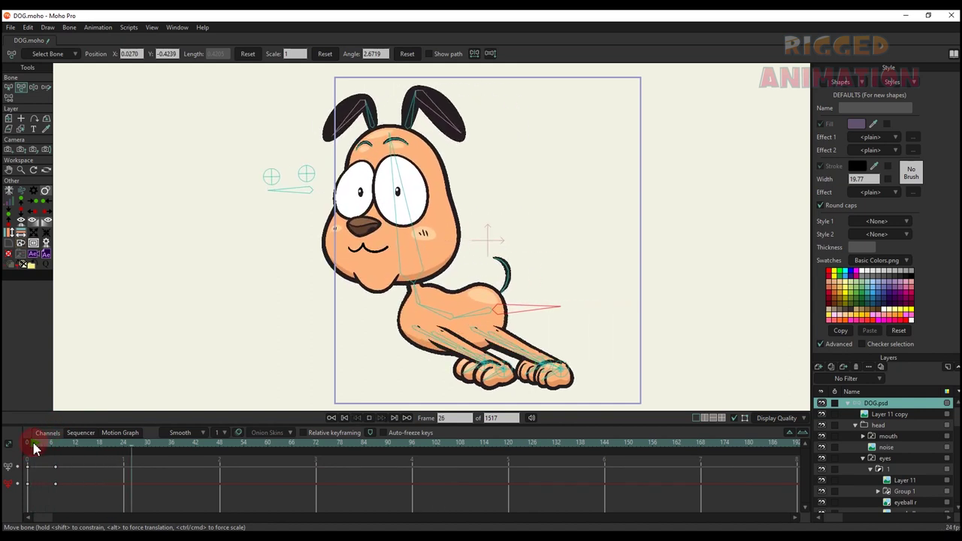
{"action": "key", "text": "space"}
{"action": "left_click_drag", "start_coordinate": [86, 487], "coordinate": [6, 388]}
{"action": "key", "text": "BackSpace"}
{"action": "left_click_drag", "start_coordinate": [52, 443], "coordinate": [3, 425]}
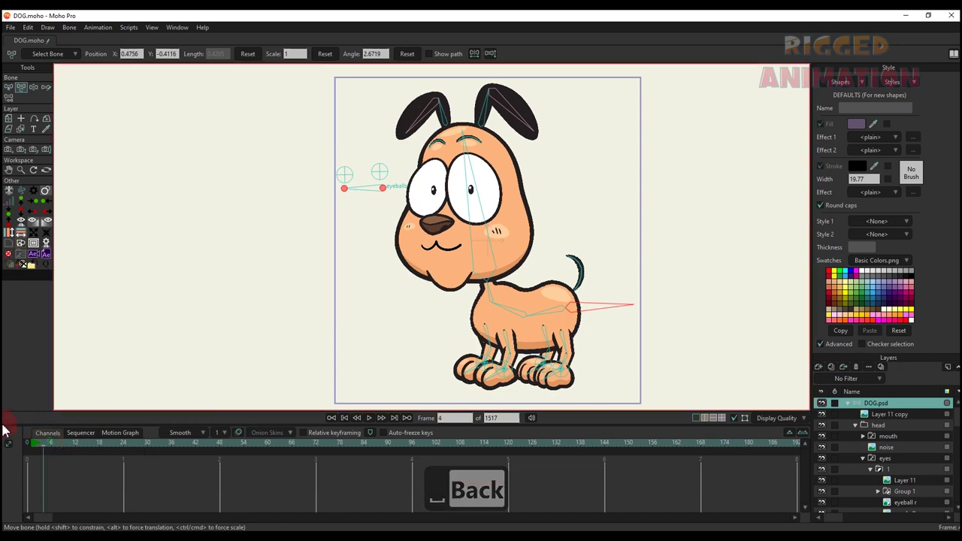
Add a vertical control bone above the dog's head at frame 0 and set its bone strength to 0
{"action": "scroll", "coordinate": [300, 350], "scroll_direction": "down", "scroll_amount": 2}
{"action": "left_click_drag", "start_coordinate": [301, 351], "coordinate": [299, 368]}
{"action": "mouse_move", "coordinate": [31, 443]}
{"action": "left_mouse_down"}
{"action": "mouse_move", "coordinate": [42, 447]}
{"action": "mouse_move", "coordinate": [27, 443]}
{"action": "left_mouse_up"}
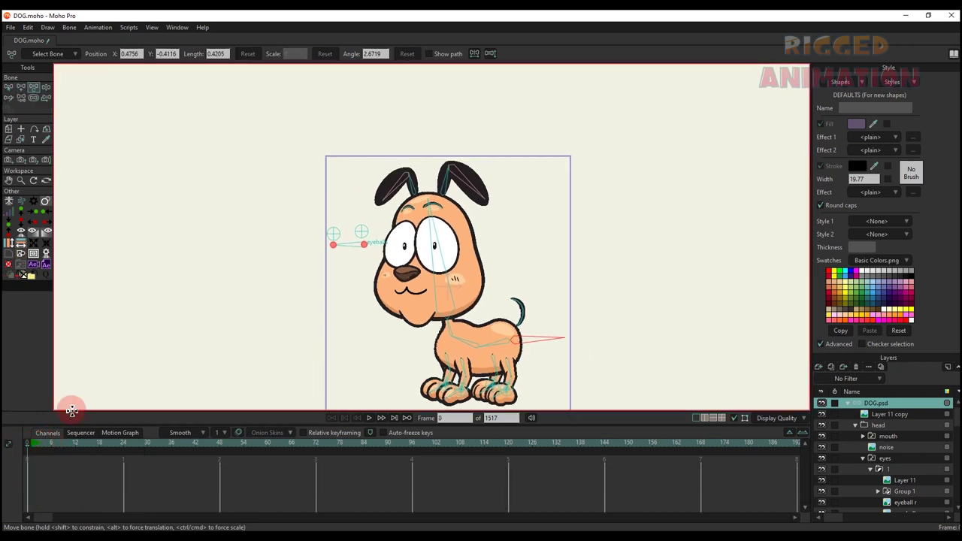
{"action": "key", "text": "b"}
{"action": "scroll", "coordinate": [435, 196], "scroll_direction": "up", "scroll_amount": 3}
{"action": "left_click_drag", "start_coordinate": [436, 194], "coordinate": [435, 141]}
{"action": "key", "text": "s"}
{"action": "scroll", "coordinate": [356, 333], "scroll_direction": "down", "scroll_amount": 2}
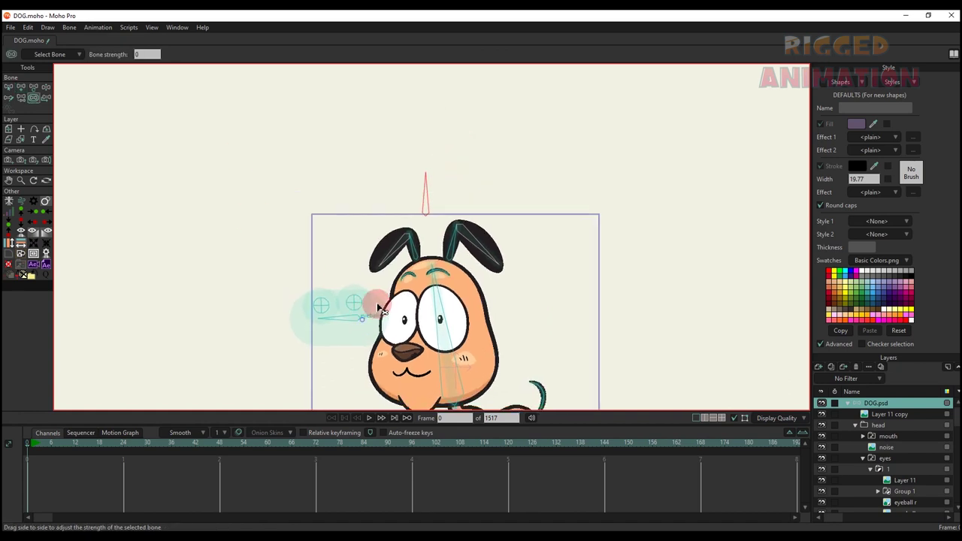
Reduce the bone strength of the eyeballs control bone and its two pin bones beside the head
{"action": "key", "text": "b"}
{"action": "left_click_drag", "start_coordinate": [375, 332], "coordinate": [271, 259]}
{"action": "key", "text": "s"}
{"action": "left_click_drag", "start_coordinate": [360, 305], "coordinate": [297, 299]}
{"action": "left_click_drag", "start_coordinate": [327, 295], "coordinate": [338, 303]}
{"action": "key", "text": "b"}
{"action": "left_click", "coordinate": [356, 245]}
Name the vertical control bone above the head "head turn" and show its label
{"action": "scroll", "coordinate": [424, 210], "scroll_direction": "up", "scroll_amount": 2}
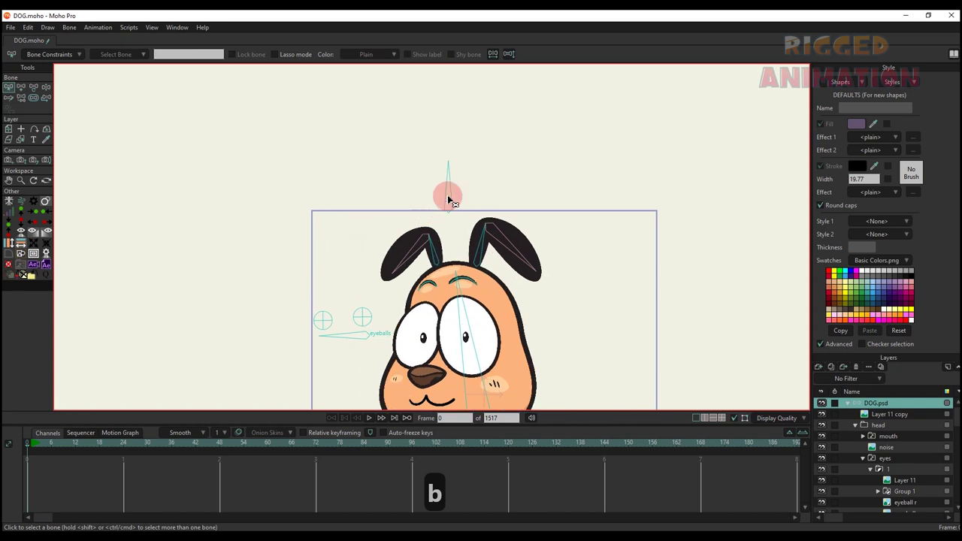
{"action": "key", "text": "b"}
{"action": "left_click", "coordinate": [449, 185]}
{"action": "key", "text": "b"}
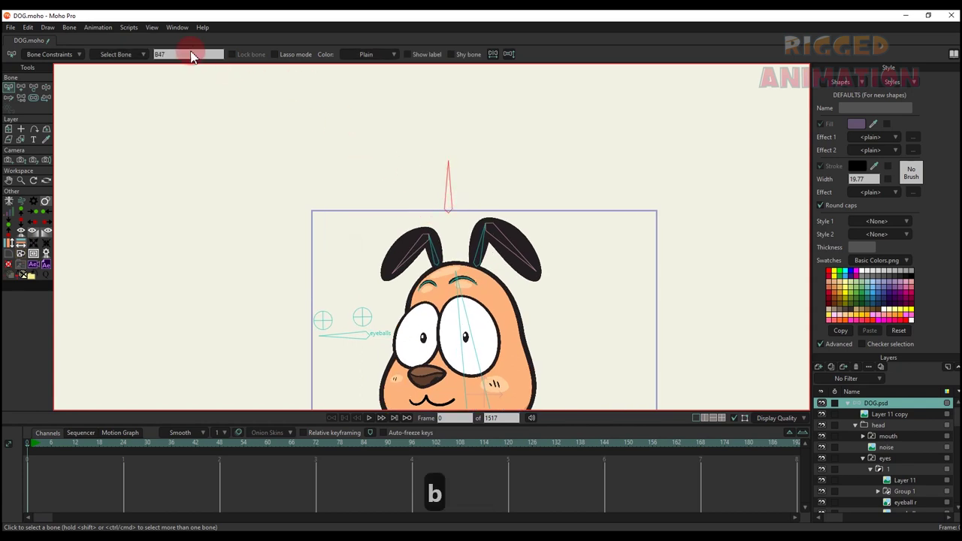
{"action": "type", "text": "hea"}
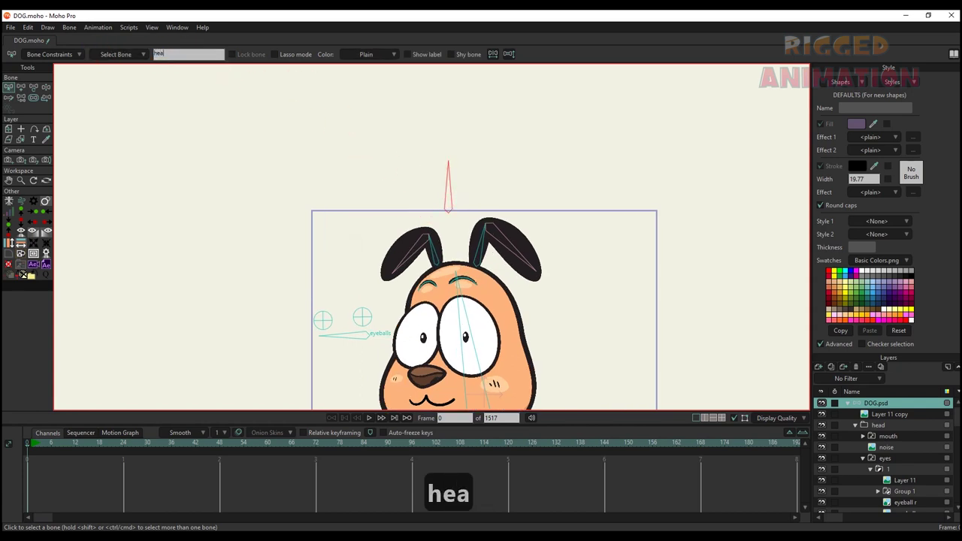
{"action": "type", "text": "df"}
{"action": "key", "text": "BackSpace"}
{"action": "type", "text": "tur"}
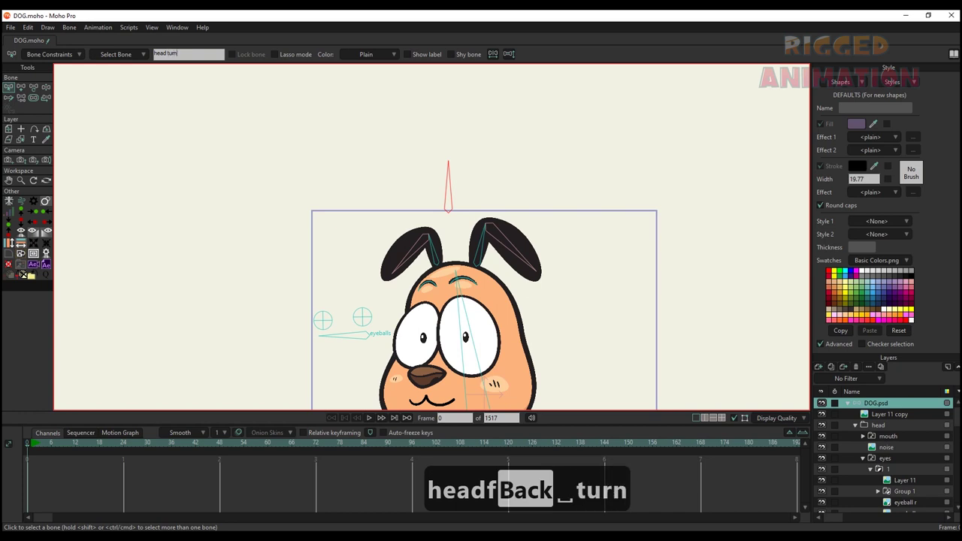
{"action": "type", "text": "n"}
{"action": "key", "text": "Return"}
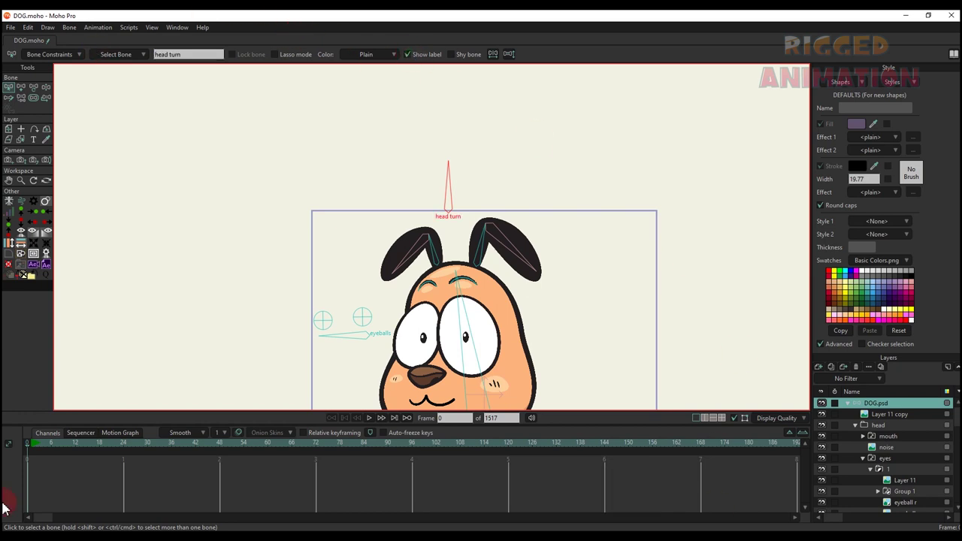
Enable angle constraints on the head turn bone with a minimum of -70 and a maximum of 0 degrees
{"action": "left_click", "coordinate": [33, 55]}
{"action": "left_click", "coordinate": [29, 69]}
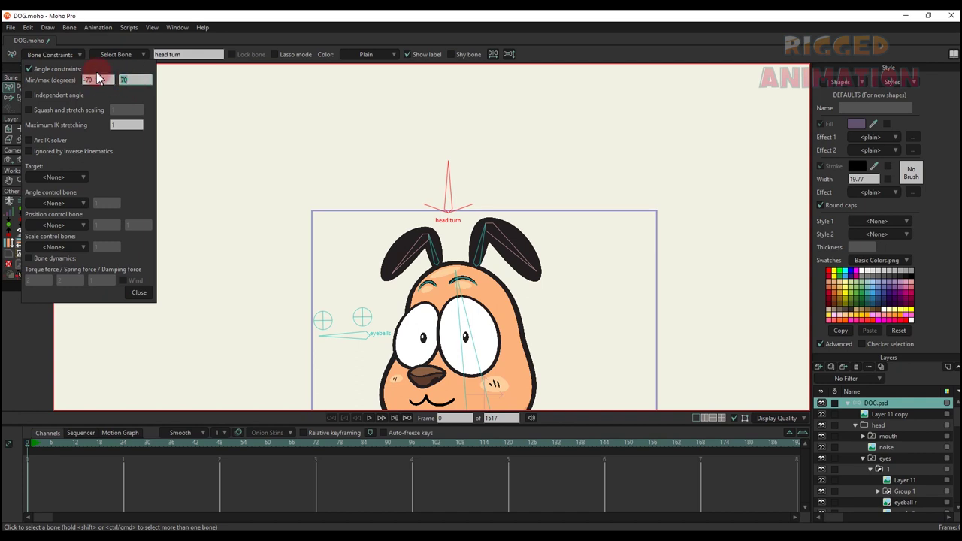
{"action": "key", "text": "Return"}
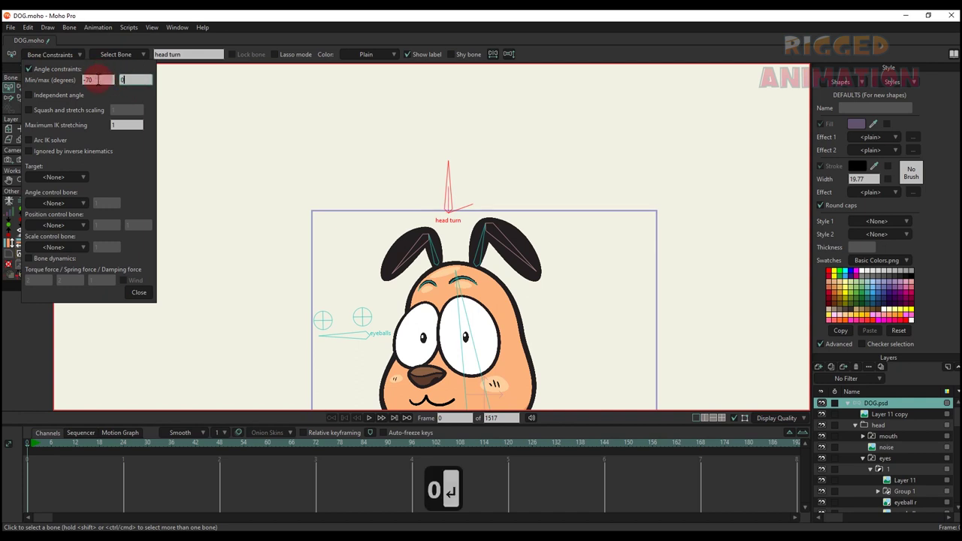
{"action": "left_click", "coordinate": [139, 293]}
Create a smart bone action for the head turn bone on the DOG.psd layer
{"action": "scroll", "coordinate": [398, 259], "scroll_direction": "down", "scroll_amount": 1}
{"action": "scroll", "coordinate": [398, 259], "scroll_direction": "down", "scroll_amount": 1}
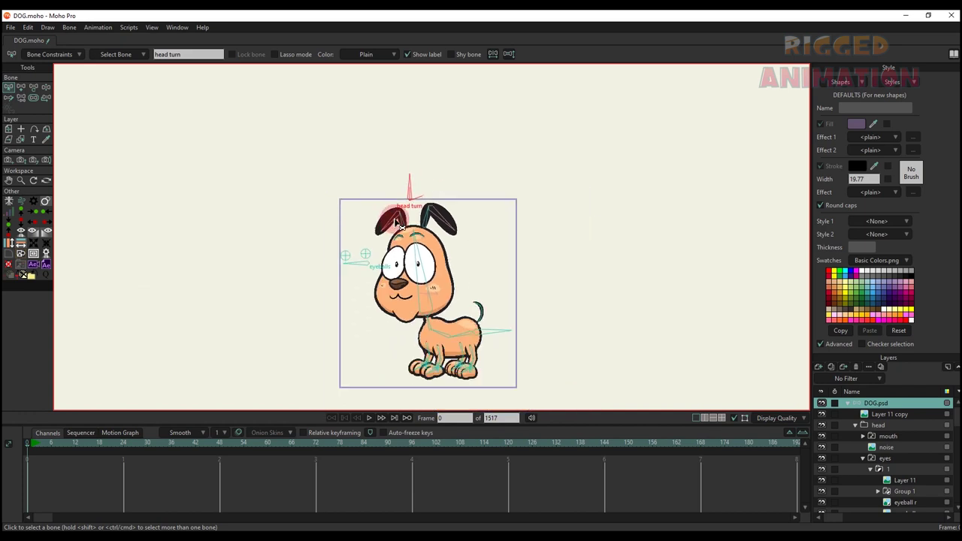
{"action": "key", "text": "ctrl+k"}
{"action": "left_click", "coordinate": [837, 55]}
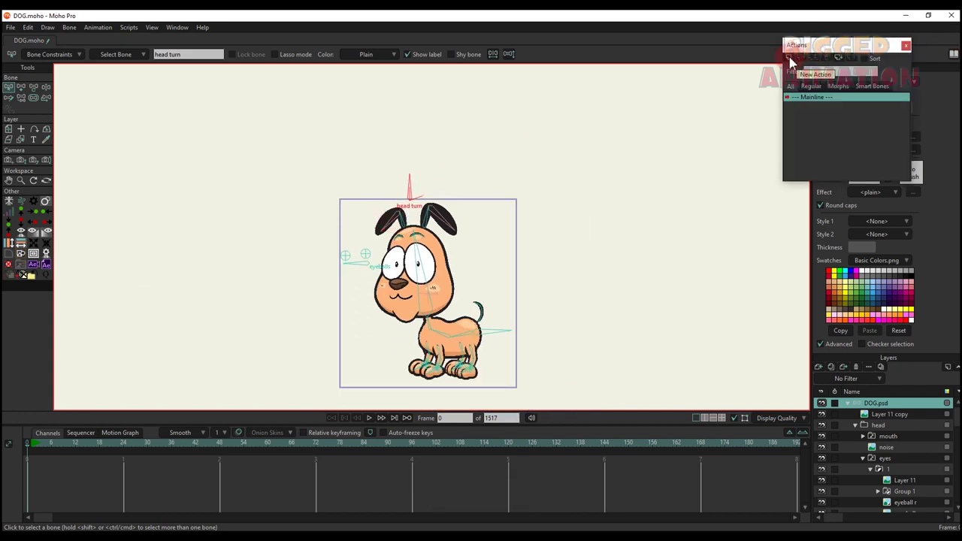
{"action": "left_click", "coordinate": [489, 311]}
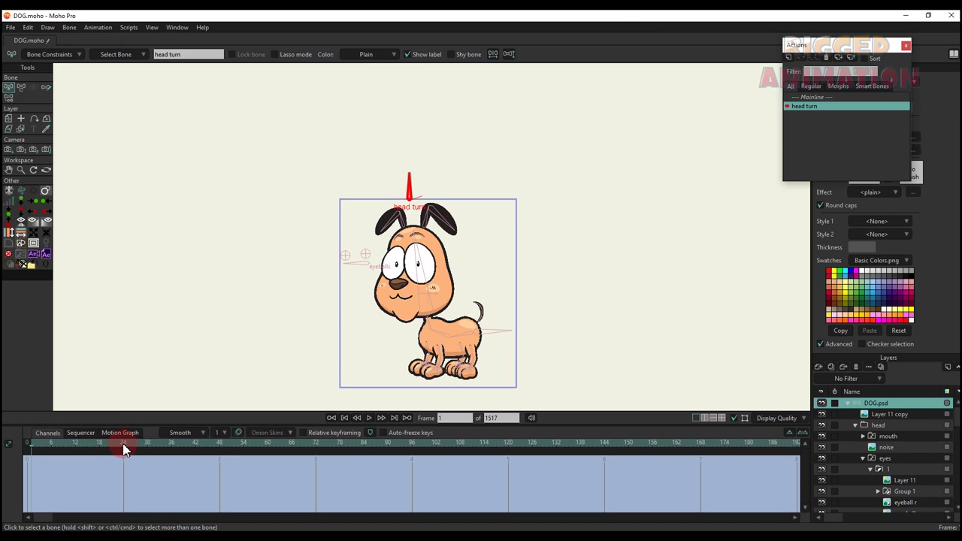
At frame 24 of the head turn action, rotate the head turn bone clockwise to its limit
{"action": "left_click_drag", "start_coordinate": [253, 344], "coordinate": [254, 291]}
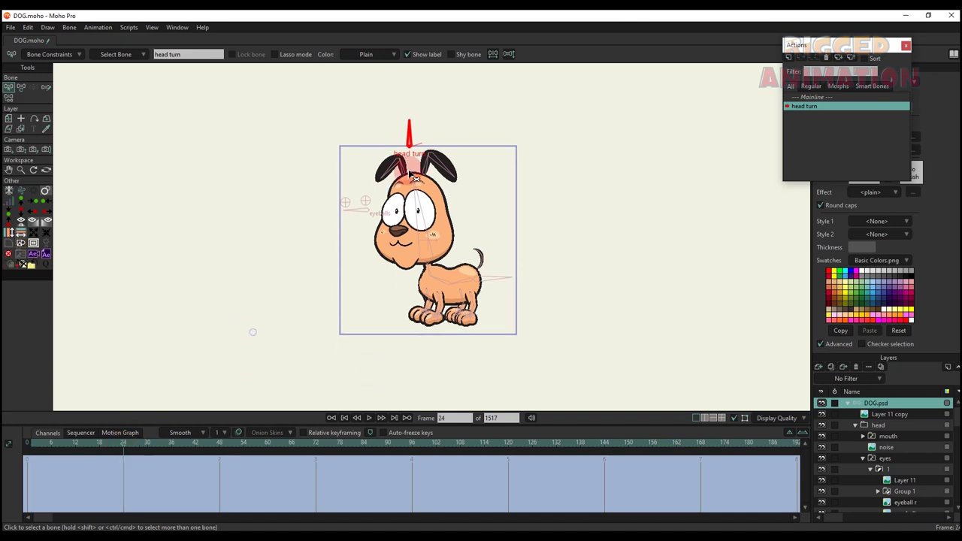
{"action": "scroll", "coordinate": [409, 165], "scroll_direction": "up", "scroll_amount": 2}
{"action": "key", "text": "t"}
{"action": "left_click_drag", "start_coordinate": [413, 118], "coordinate": [444, 161]}
Flip the head bone horizontally at frame 12 and key its unflipped pose at frame 11
{"action": "left_click", "coordinate": [431, 303]}
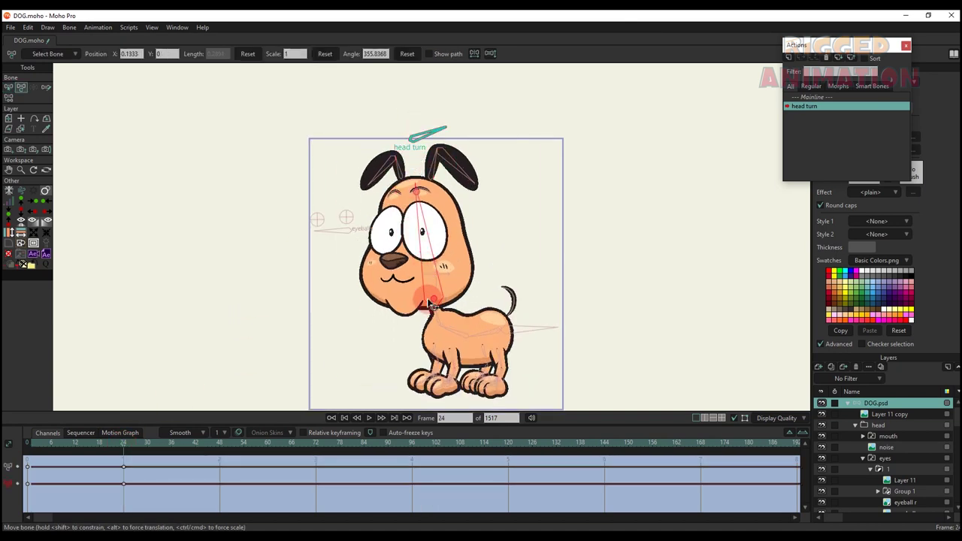
{"action": "left_click", "coordinate": [332, 230]}
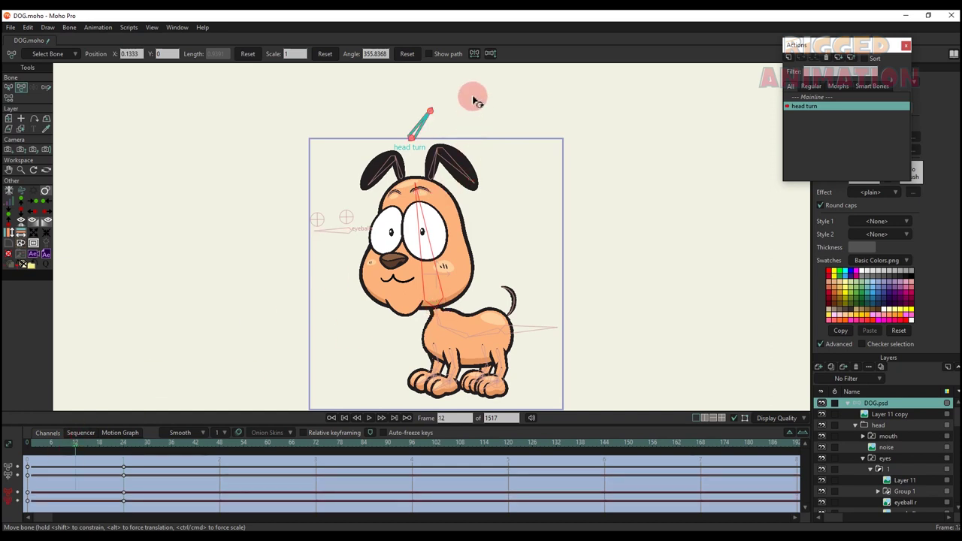
{"action": "left_click", "coordinate": [489, 53]}
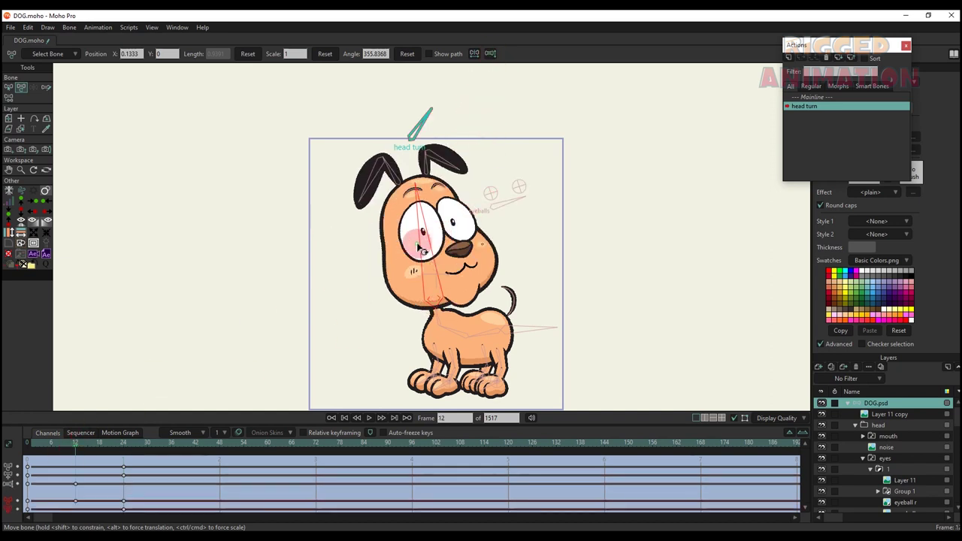
{"action": "scroll", "coordinate": [441, 299], "scroll_direction": "up", "scroll_amount": 2}
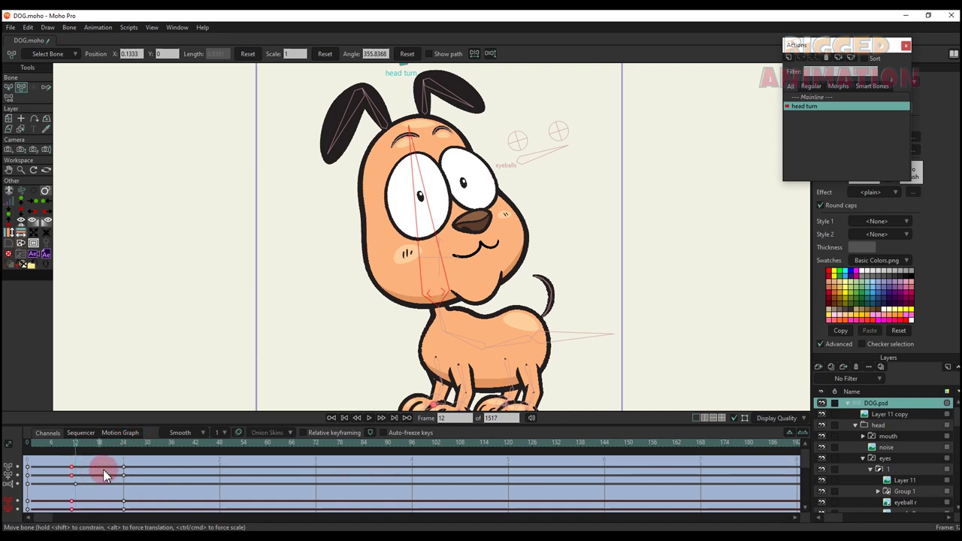
At frame 12, rotate the flipped head bone to about 344.9 degrees and shrink its scale to about 0.94
{"action": "scroll", "coordinate": [396, 232], "scroll_direction": "down", "scroll_amount": 2}
{"action": "left_click_drag", "start_coordinate": [396, 233], "coordinate": [406, 229]}
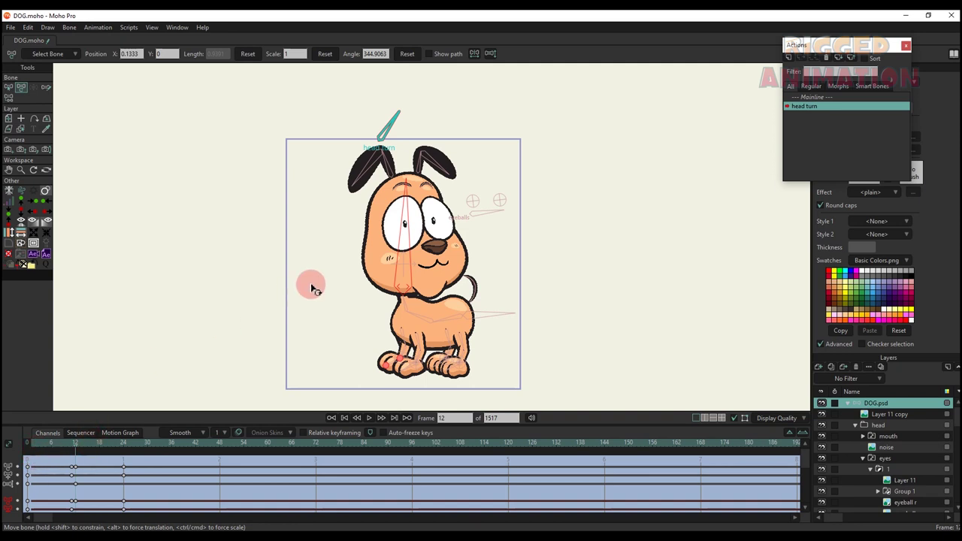
{"action": "mouse_move", "coordinate": [407, 190]}
{"action": "left_mouse_down"}
{"action": "mouse_move", "coordinate": [399, 164]}
{"action": "mouse_move", "coordinate": [403, 196]}
{"action": "left_mouse_up"}
At frame 24, delete the head bone's angle key and reset the bone's scale to 1
{"action": "left_click", "coordinate": [123, 445]}
{"action": "left_click", "coordinate": [346, 66]}
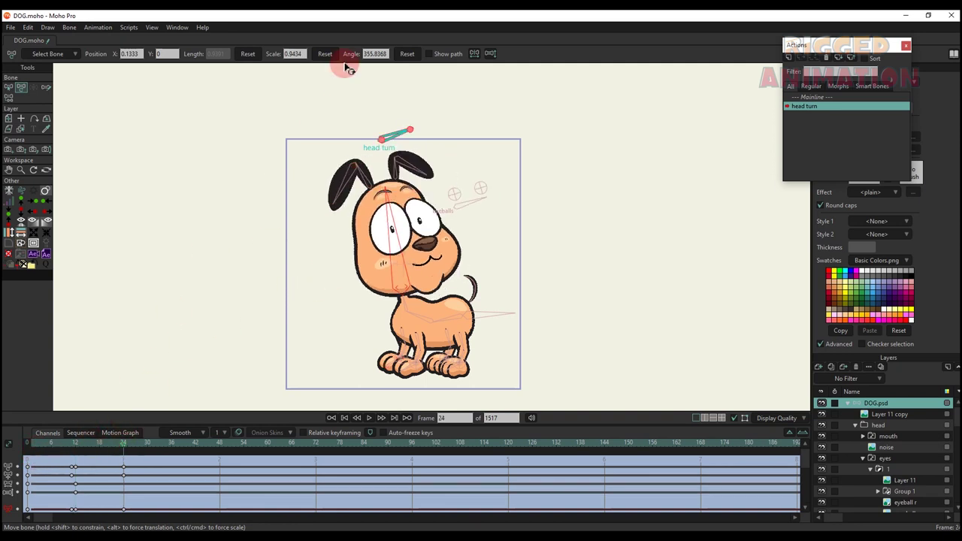
{"action": "left_click_drag", "start_coordinate": [114, 462], "coordinate": [137, 466]}
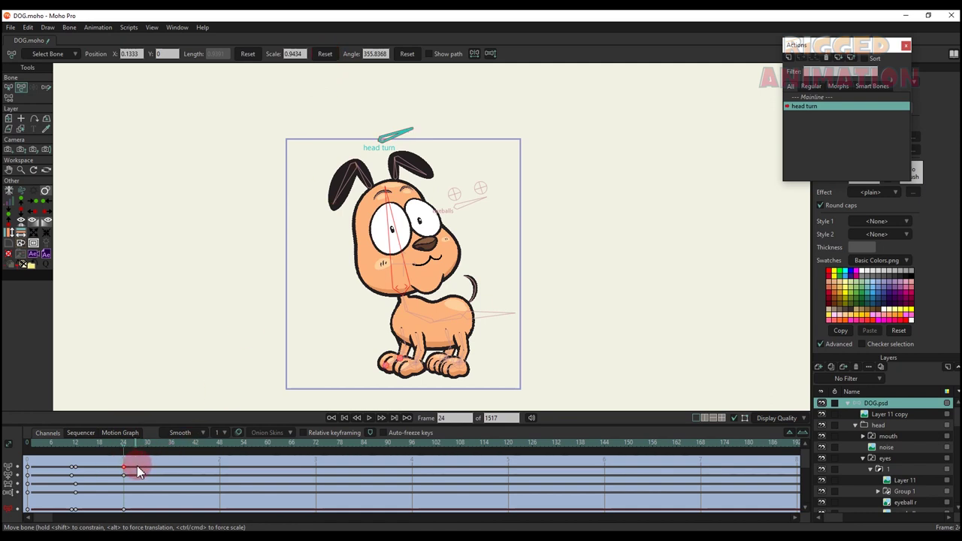
{"action": "key", "text": "BackSpace"}
{"action": "left_click", "coordinate": [326, 53]}
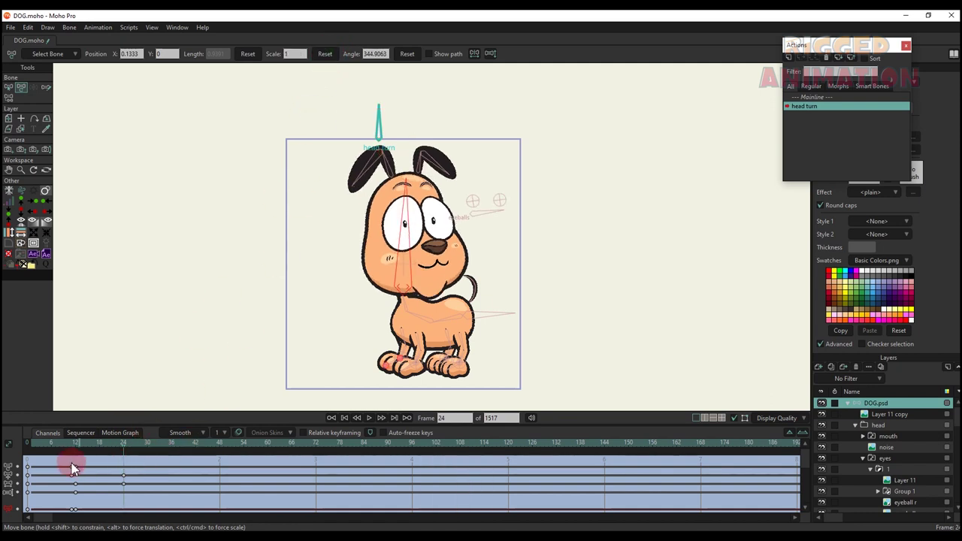
Scrub through the head turn action to check the turn and return to the mainline
{"action": "left_click_drag", "start_coordinate": [41, 444], "coordinate": [170, 487]}
{"action": "left_click", "coordinate": [785, 120]}
{"action": "double_click", "coordinate": [810, 97]}
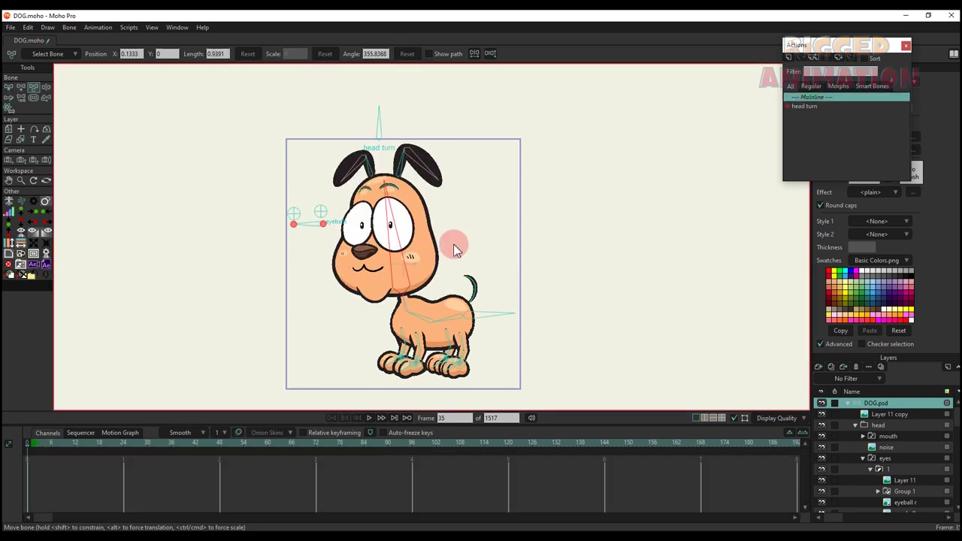
Add a short vertical control bone beside the head, above the eyeballs control bones
{"action": "scroll", "coordinate": [454, 269], "scroll_direction": "down", "scroll_amount": 3}
{"action": "scroll", "coordinate": [380, 257], "scroll_direction": "up", "scroll_amount": 3}
{"action": "key", "text": "a"}
{"action": "scroll", "coordinate": [339, 215], "scroll_direction": "up", "scroll_amount": 3}
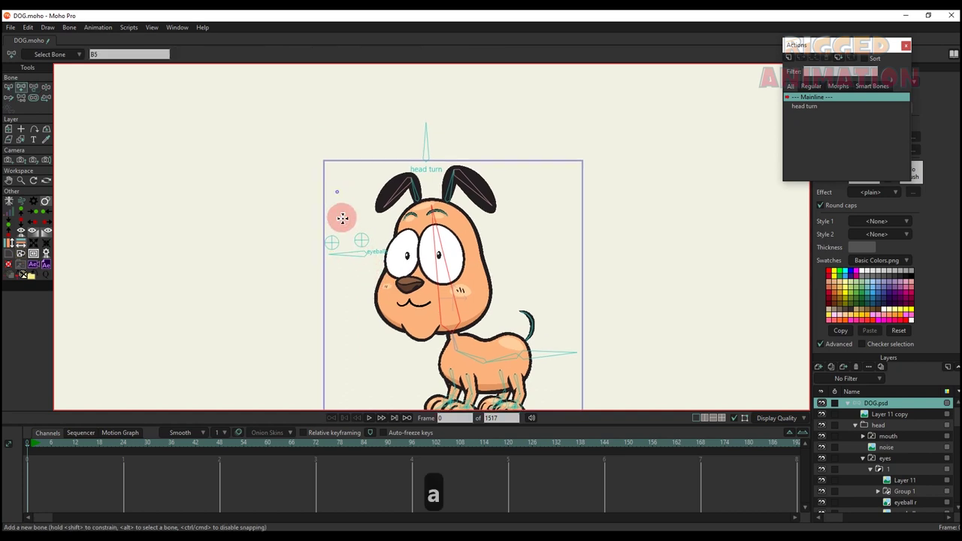
{"action": "left_click_drag", "start_coordinate": [339, 211], "coordinate": [342, 163]}
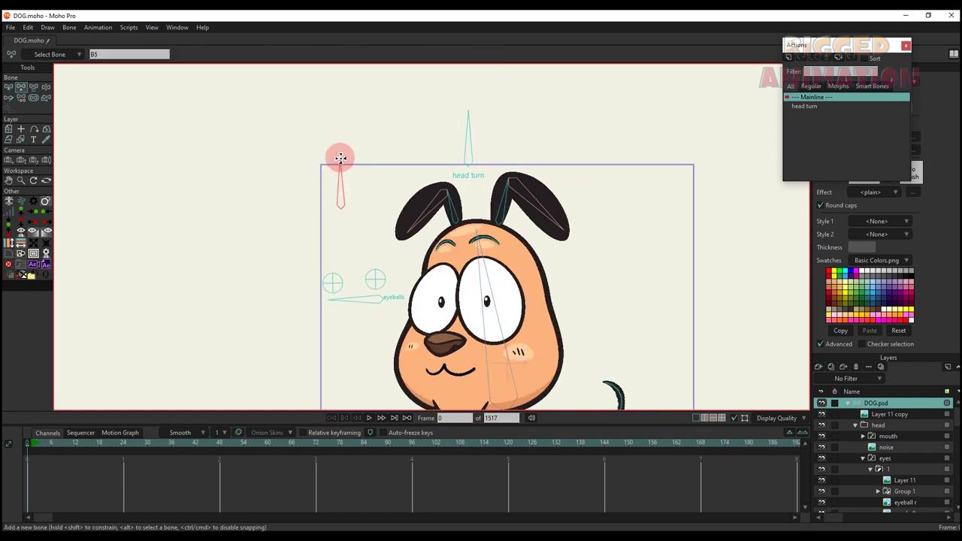
Name the new control bone "blink" and show its label
{"action": "key", "text": "s"}
{"action": "left_click_drag", "start_coordinate": [333, 198], "coordinate": [176, 167]}
{"action": "type", "text": "b"}
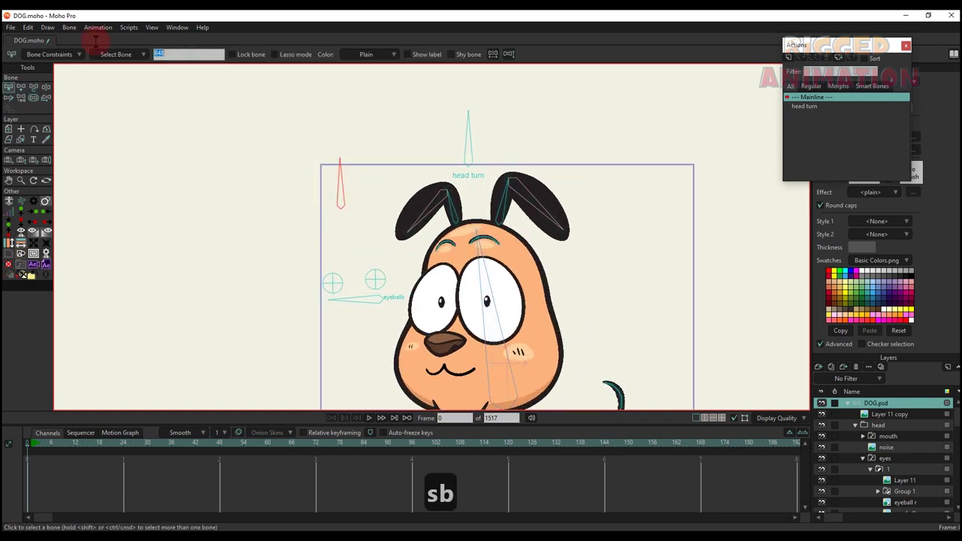
{"action": "type", "text": "blink"}
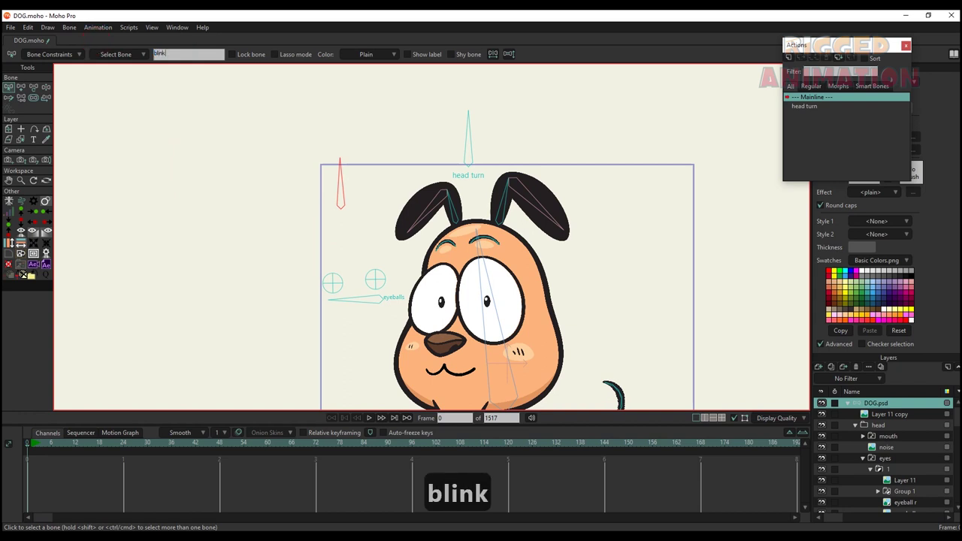
{"action": "key", "text": "Return"}
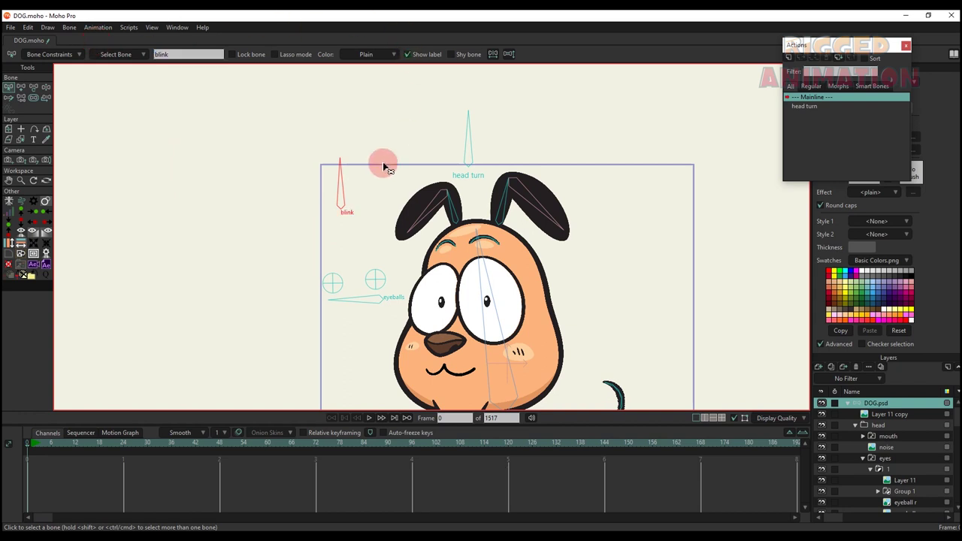
Rename the Group 1 layer inside eyes group 1 as "blink"
{"action": "scroll", "coordinate": [355, 197], "scroll_direction": "down", "scroll_amount": 4}
{"action": "scroll", "coordinate": [355, 218], "scroll_direction": "up", "scroll_amount": 3}
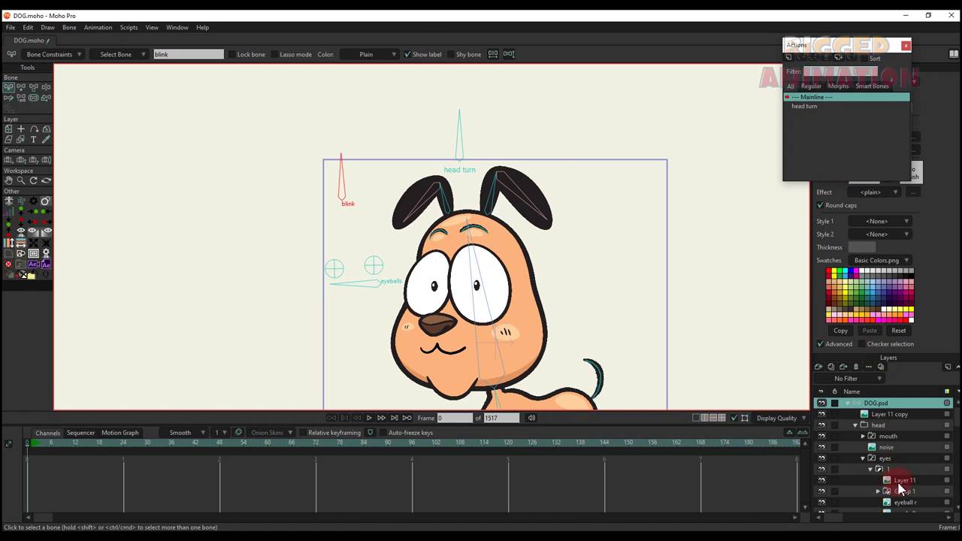
{"action": "scroll", "coordinate": [890, 469], "scroll_direction": "down", "scroll_amount": 2}
{"action": "double_click", "coordinate": [902, 448]}
{"action": "type", "text": "blink"}
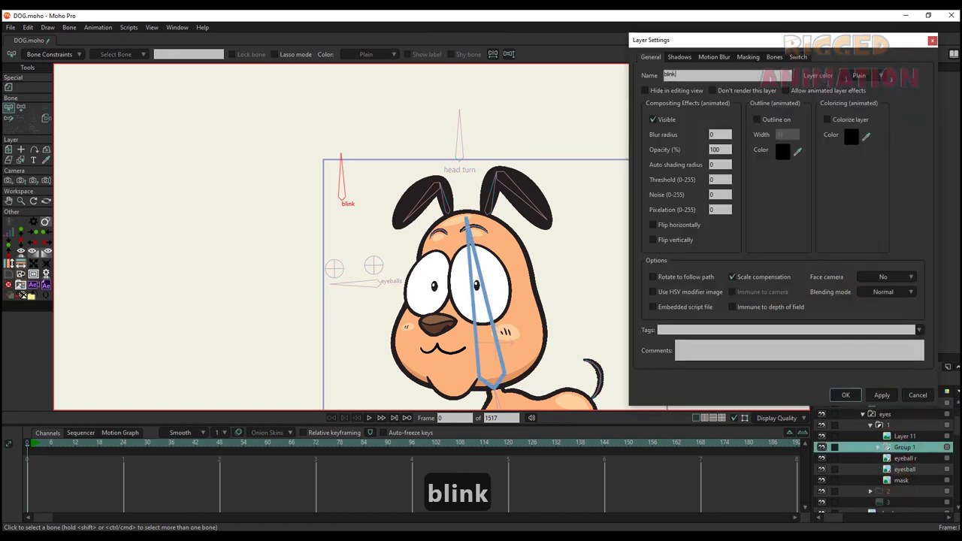
{"action": "key", "text": "Return"}
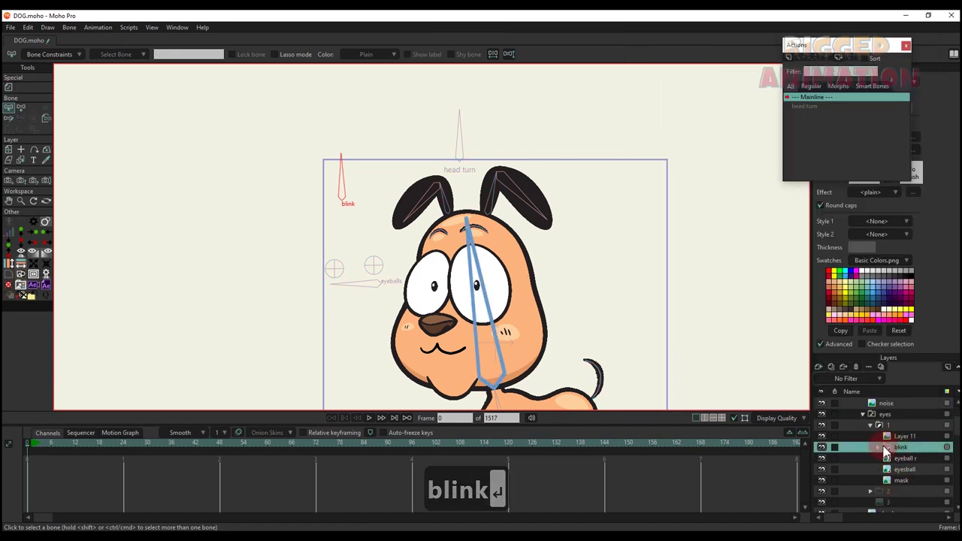
Expand the blink group and examine its eyelid child layers, ending on the none layer
{"action": "left_click", "coordinate": [878, 447]}
{"action": "left_click", "coordinate": [896, 476]}
{"action": "left_click", "coordinate": [896, 480]}
{"action": "left_click", "coordinate": [900, 491]}
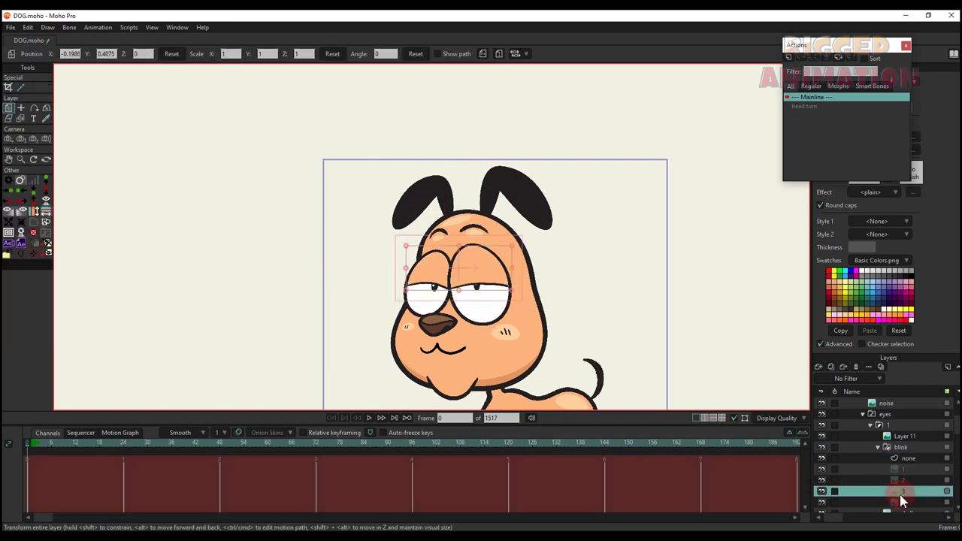
{"action": "scroll", "coordinate": [900, 494], "scroll_direction": "down", "scroll_amount": 1}
{"action": "left_click", "coordinate": [899, 493]}
{"action": "scroll", "coordinate": [897, 485], "scroll_direction": "up", "scroll_amount": 3}
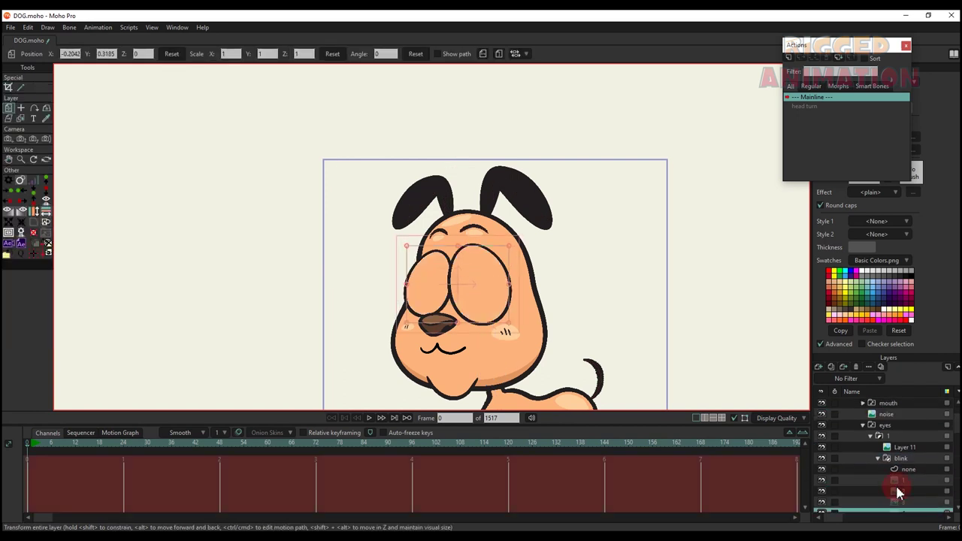
{"action": "left_click", "coordinate": [899, 469]}
{"action": "scroll", "coordinate": [887, 433], "scroll_direction": "up", "scroll_amount": 2}
On the DOG.psd layer, enable angle constraints on the blink bone with a minimum of -70 and a maximum of 0 degrees
{"action": "left_click", "coordinate": [876, 403]}
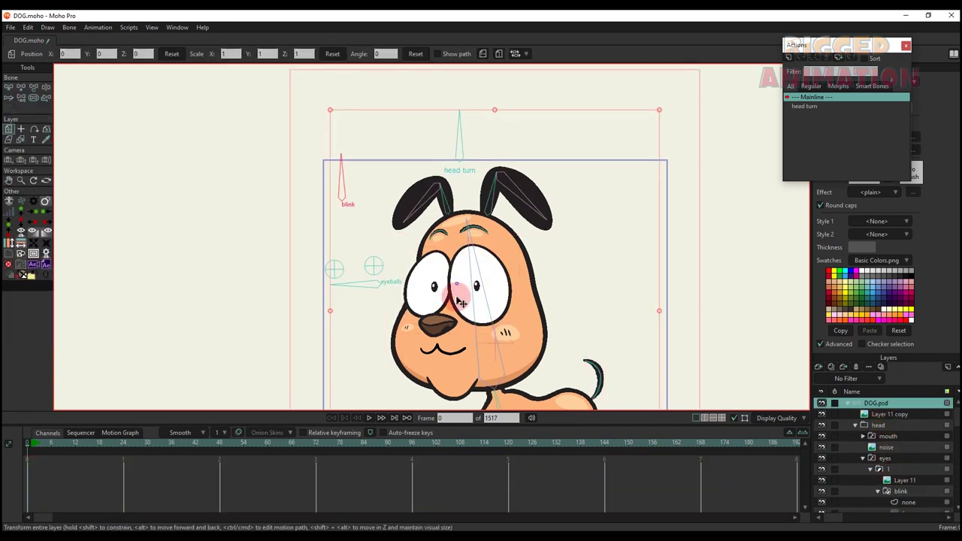
{"action": "left_click_drag", "start_coordinate": [462, 299], "coordinate": [457, 315]}
{"action": "key", "text": "t"}
{"action": "left_click", "coordinate": [337, 194]}
{"action": "left_click", "coordinate": [9, 87]}
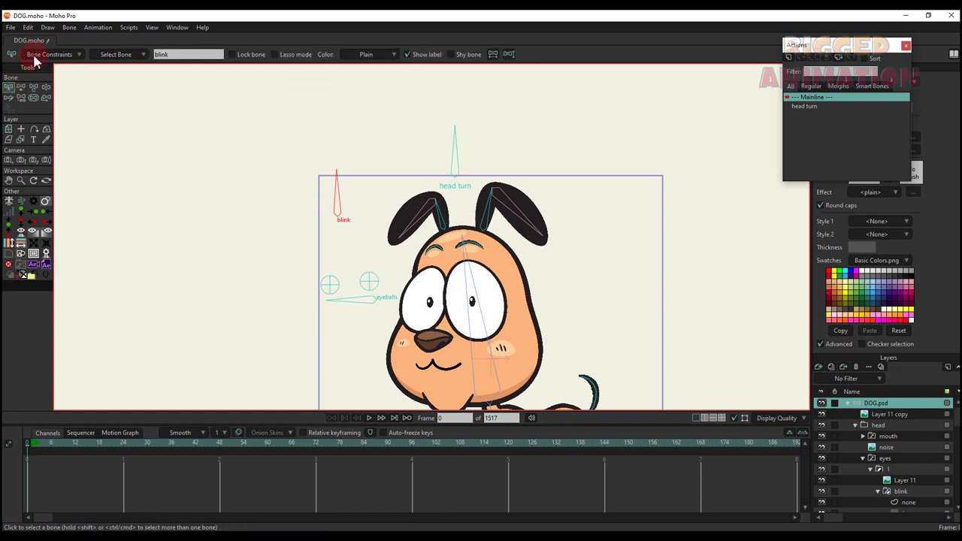
{"action": "left_click", "coordinate": [47, 54]}
{"action": "left_click", "coordinate": [29, 68]}
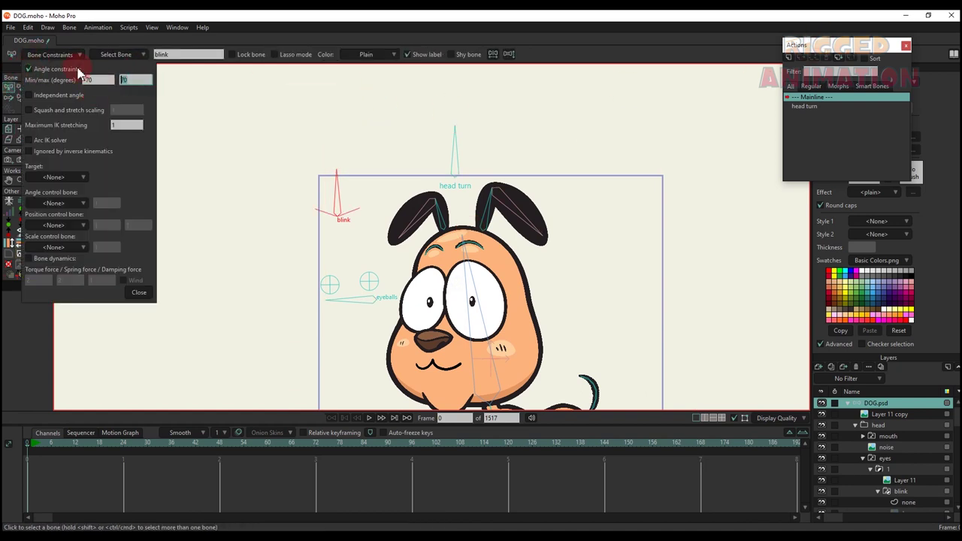
{"action": "key", "text": "Return"}
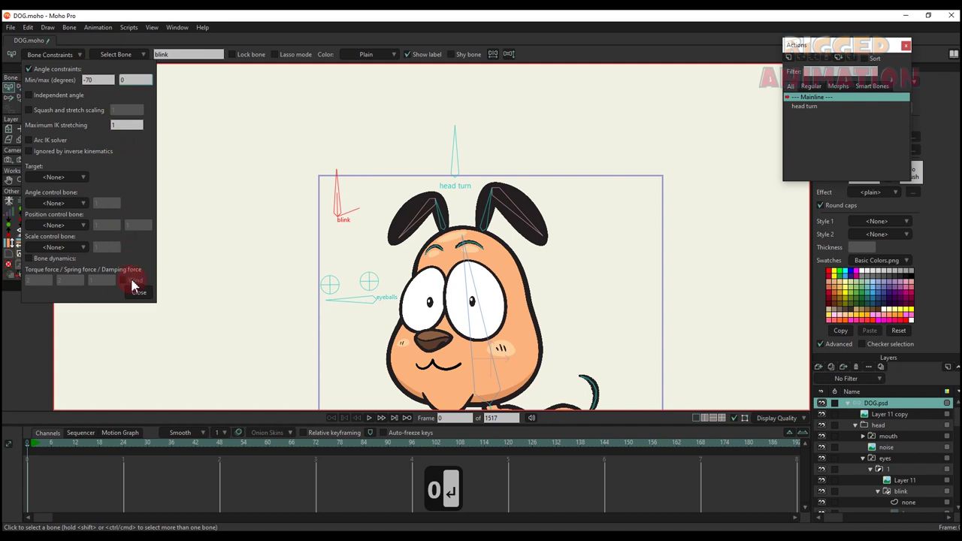
{"action": "left_click", "coordinate": [136, 289]}
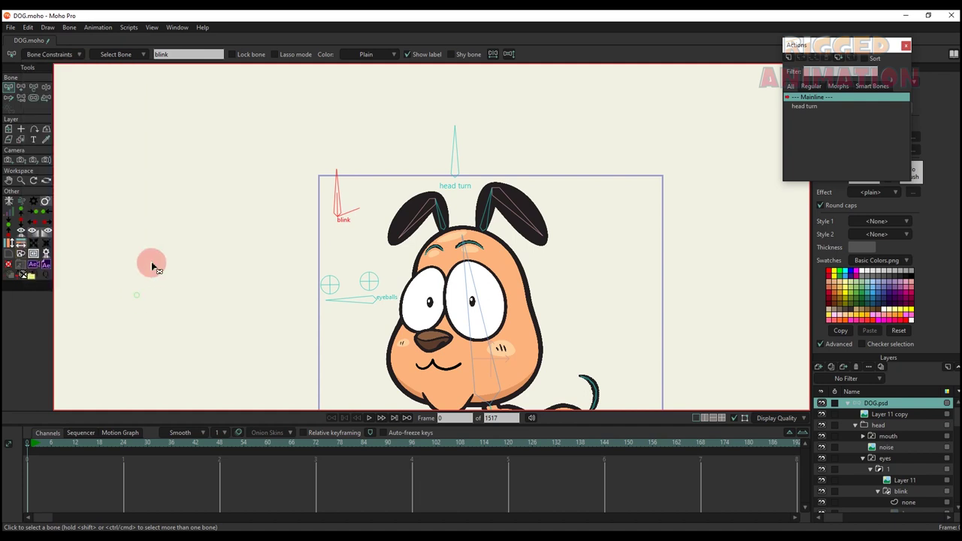
Create a smart bone action named "blink" for the blink bone
{"action": "left_click", "coordinate": [788, 60]}
{"action": "left_click", "coordinate": [888, 493]}
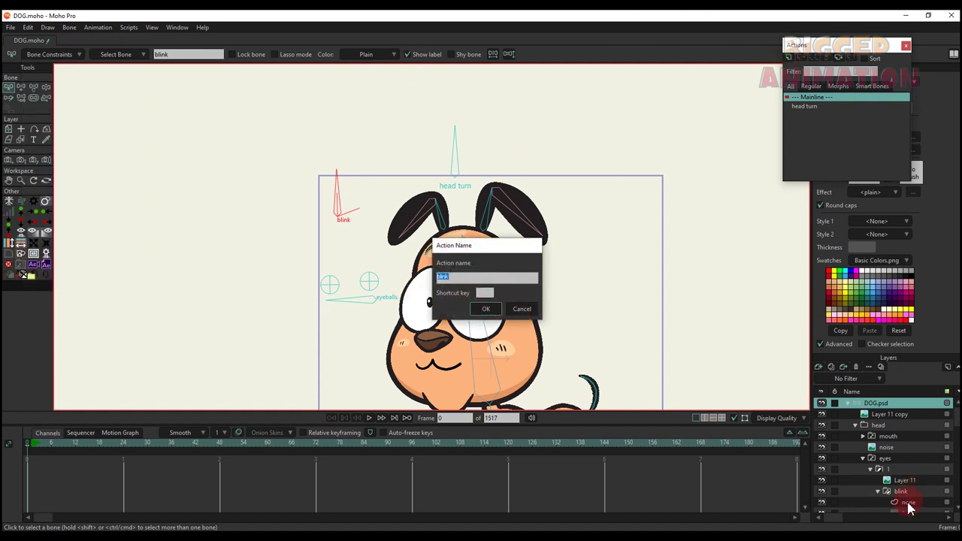
{"action": "left_click", "coordinate": [485, 308]}
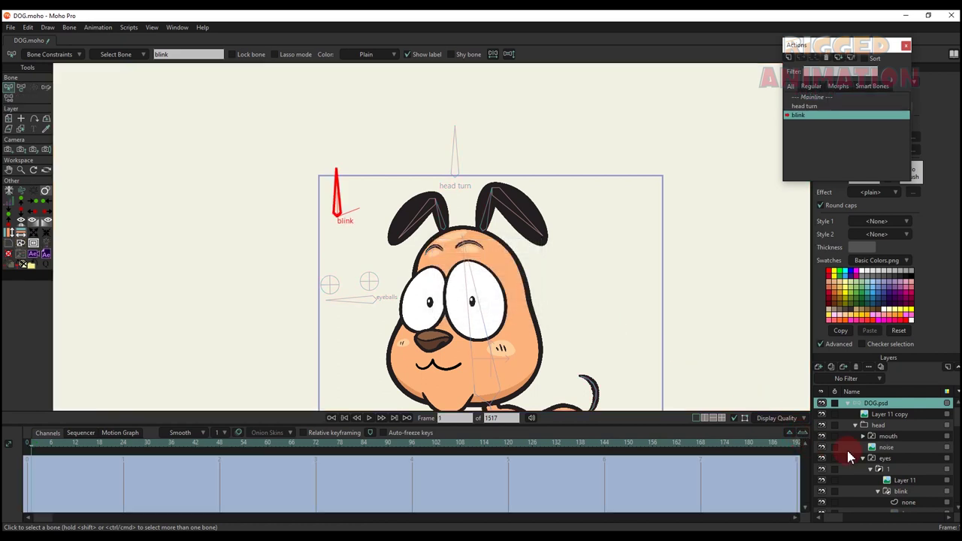
At frame 24 of the blink action, rotate the blink bone clockwise to its limit
{"action": "scroll", "coordinate": [898, 462], "scroll_direction": "down", "scroll_amount": 2}
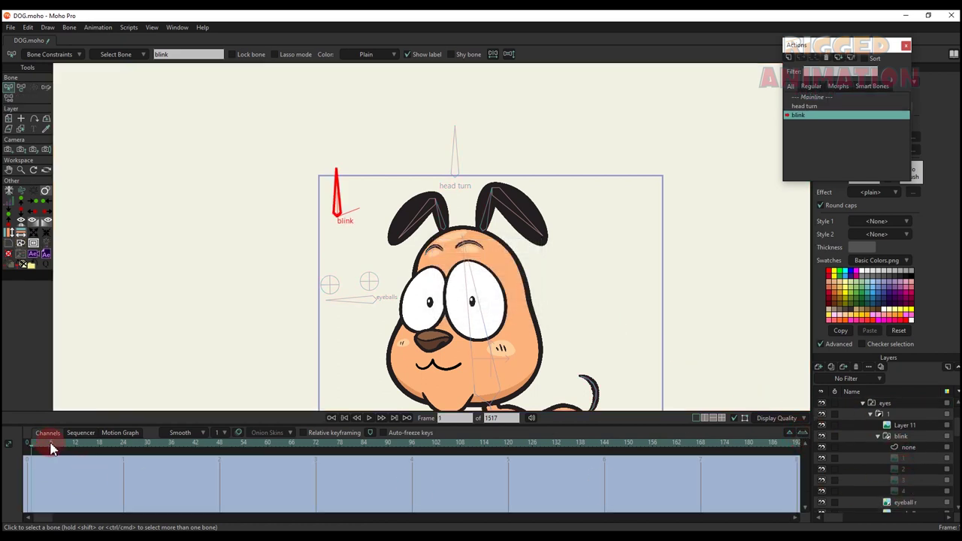
{"action": "left_click", "coordinate": [124, 449]}
{"action": "key", "text": "t"}
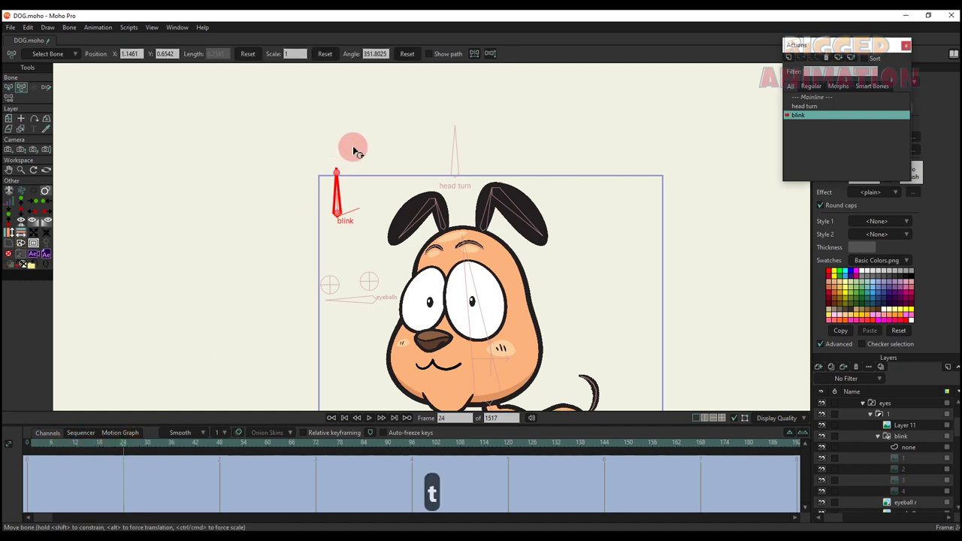
{"action": "left_click_drag", "start_coordinate": [354, 146], "coordinate": [230, 381]}
Switch the blink layer's active child to 1 at frame 6, 2 at frame 12 and 3 at frame 18
{"action": "left_click", "coordinate": [52, 444]}
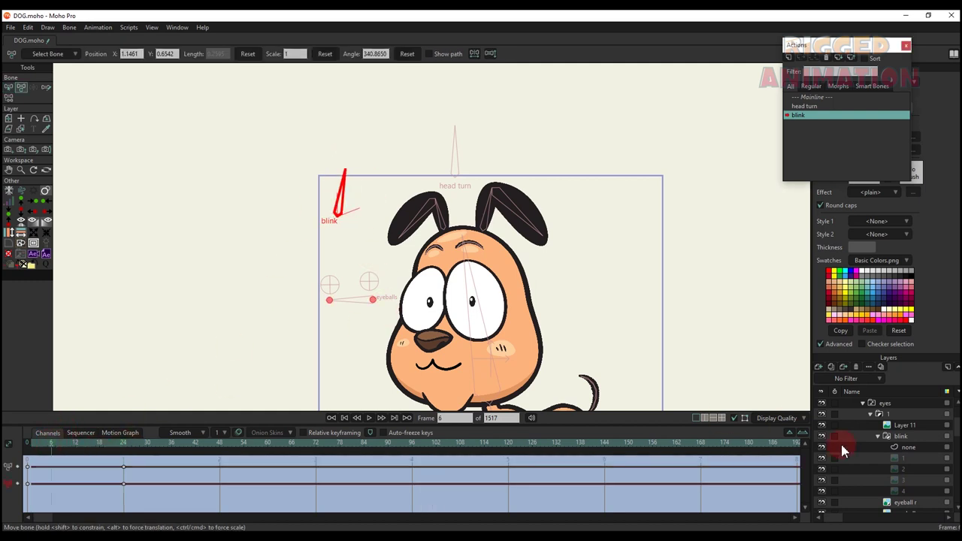
{"action": "left_click", "coordinate": [904, 439]}
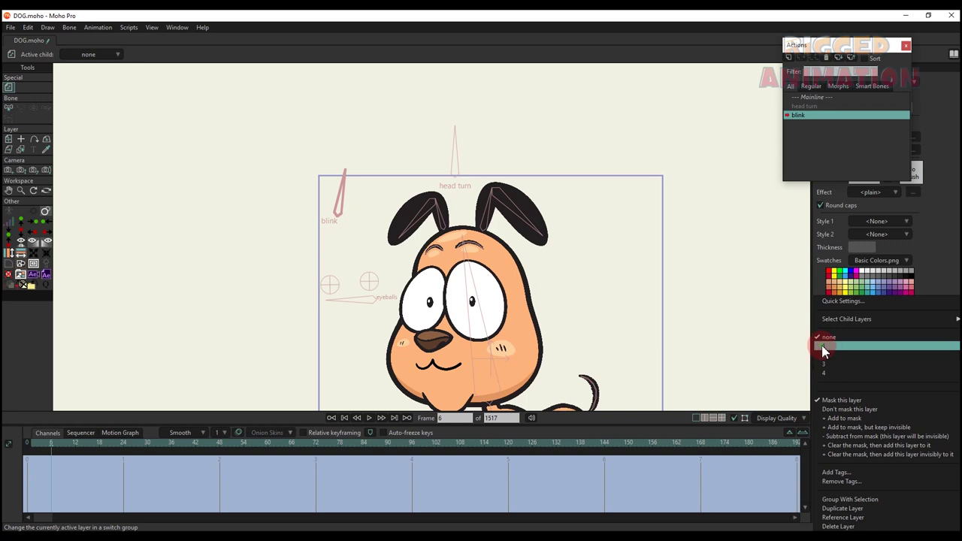
{"action": "left_click", "coordinate": [817, 344]}
{"action": "left_click", "coordinate": [75, 445]}
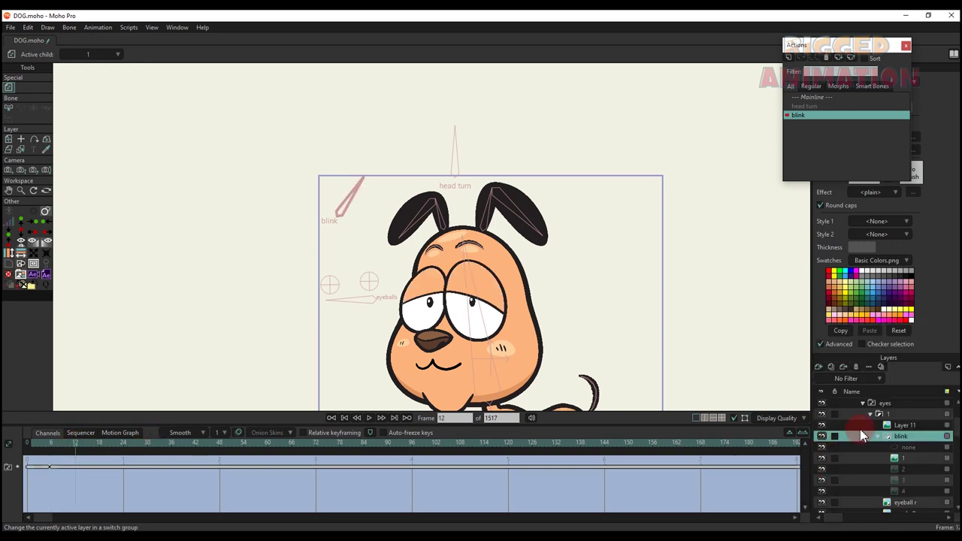
{"action": "right_click", "coordinate": [897, 441]}
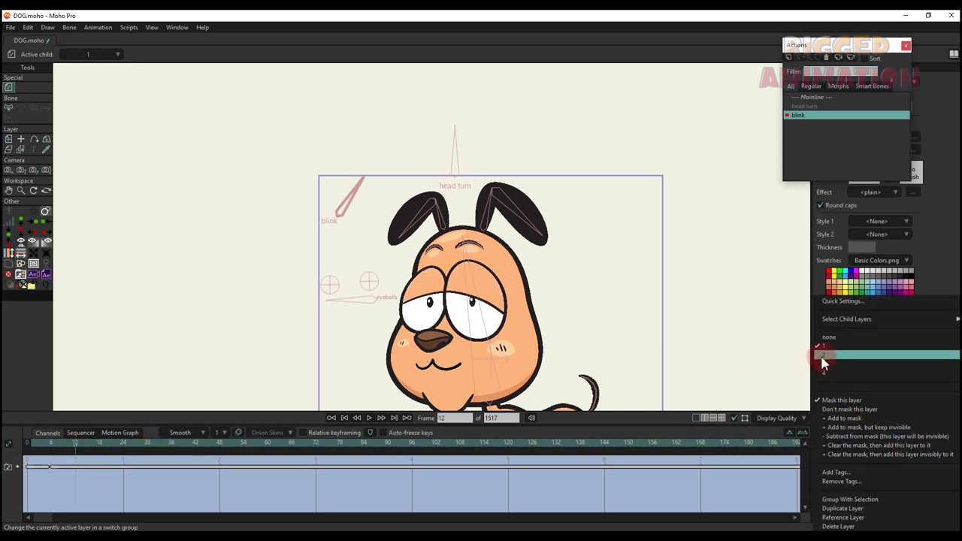
{"action": "left_click", "coordinate": [822, 356]}
{"action": "left_click", "coordinate": [100, 444]}
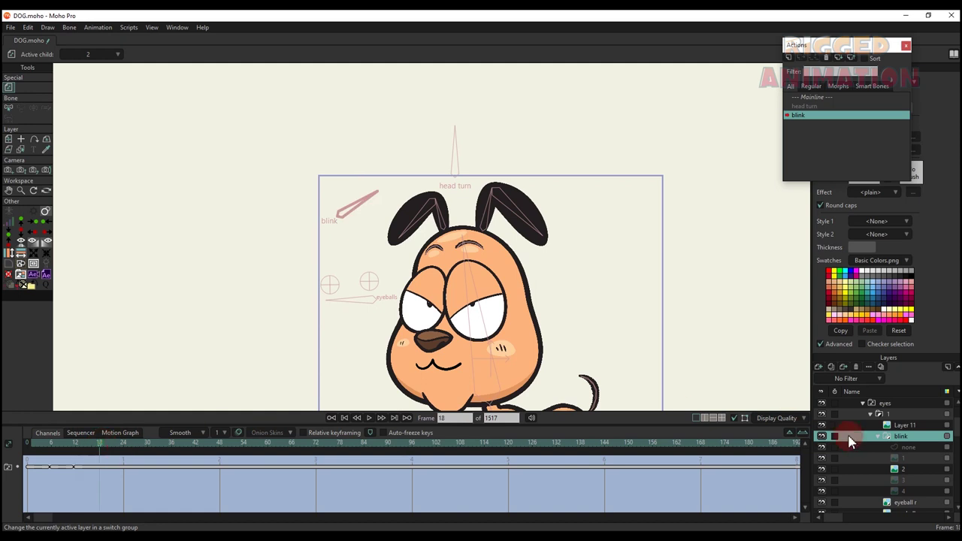
{"action": "right_click", "coordinate": [906, 440]}
{"action": "left_click", "coordinate": [817, 366]}
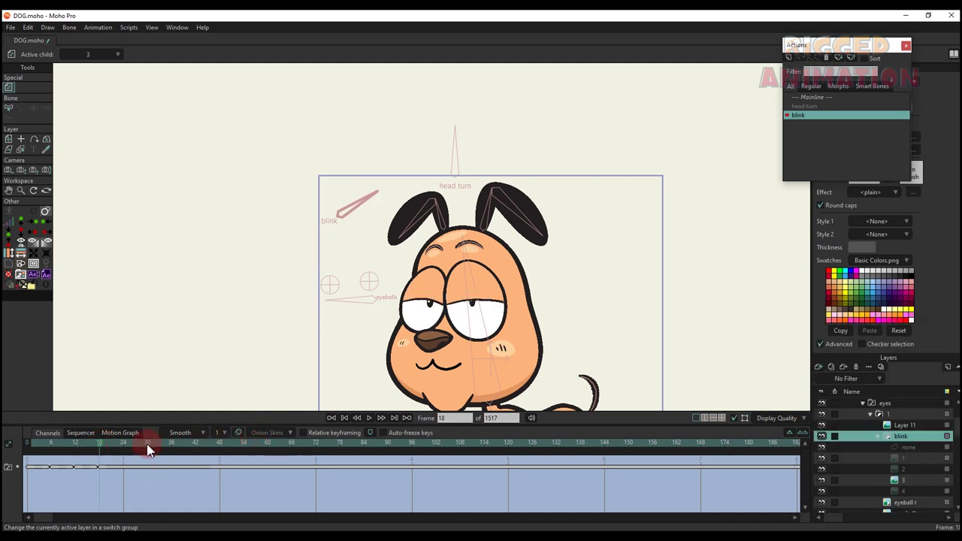
At frame 24 of the blink action, switch the blink layer's active child to 4 and return to the mainline
{"action": "left_click", "coordinate": [124, 444]}
{"action": "right_click", "coordinate": [902, 436]}
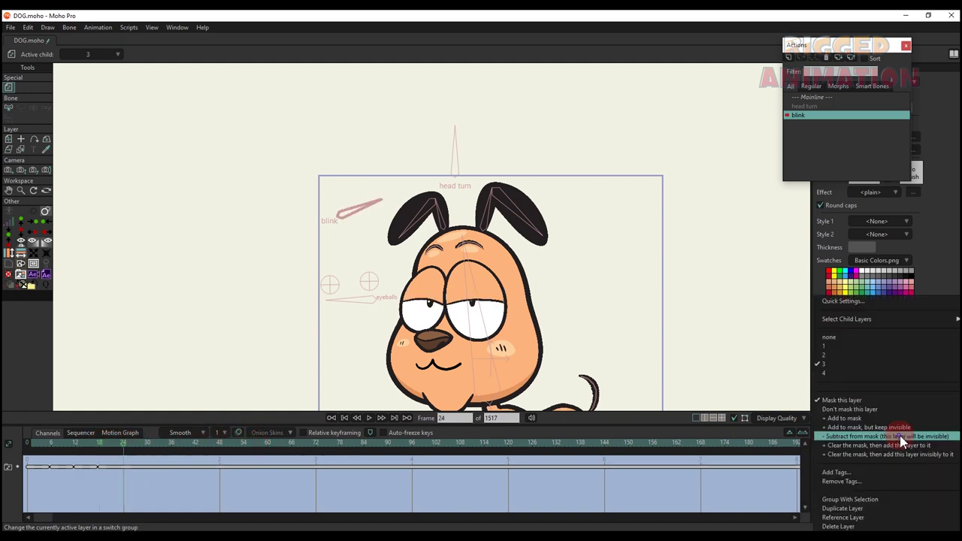
{"action": "left_click", "coordinate": [827, 373]}
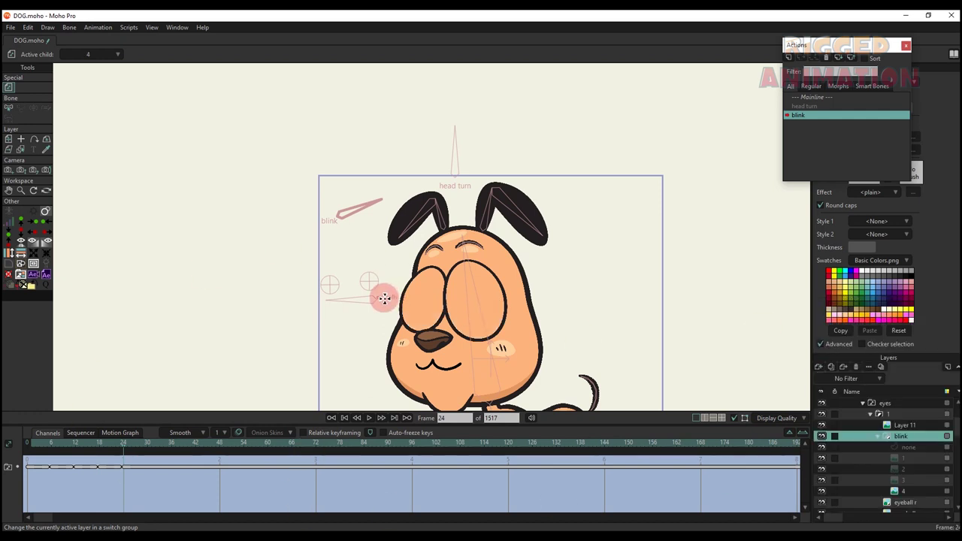
{"action": "double_click", "coordinate": [810, 98]}
On the DOG.psd layer, test the blink smart bone in the mainline by rotating it at frame 5
{"action": "scroll", "coordinate": [872, 429], "scroll_direction": "up", "scroll_amount": 3}
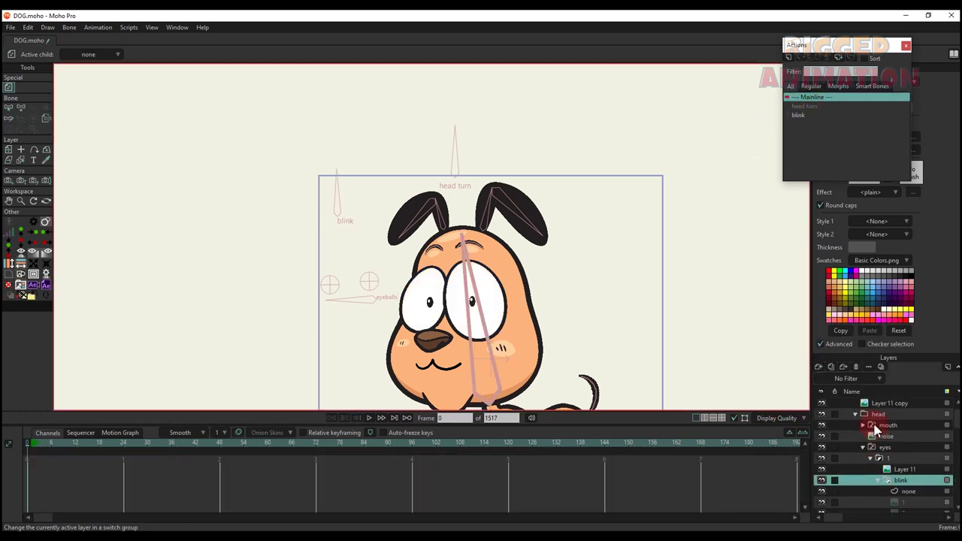
{"action": "left_click", "coordinate": [874, 403]}
{"action": "left_click", "coordinate": [46, 443]}
{"action": "key", "text": "t"}
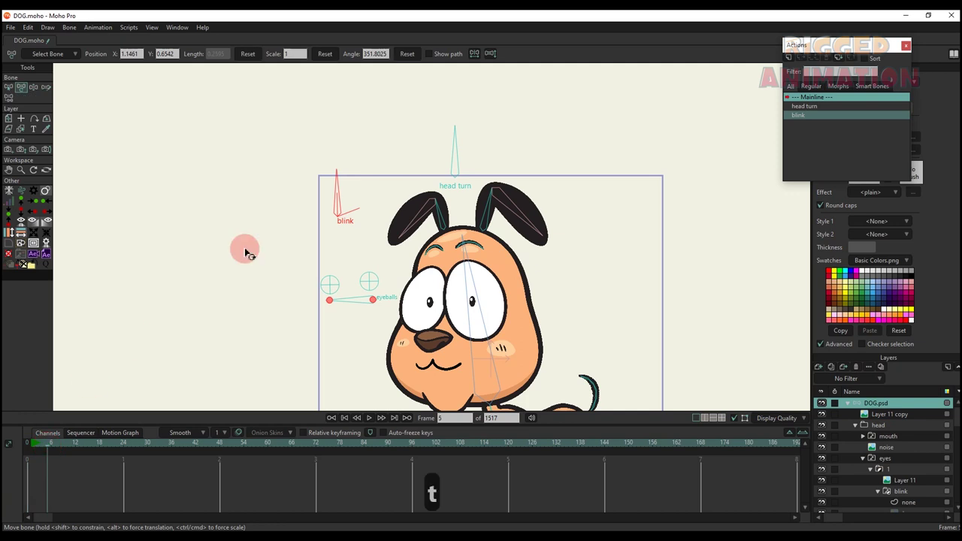
{"action": "left_click_drag", "start_coordinate": [333, 193], "coordinate": [350, 233]}
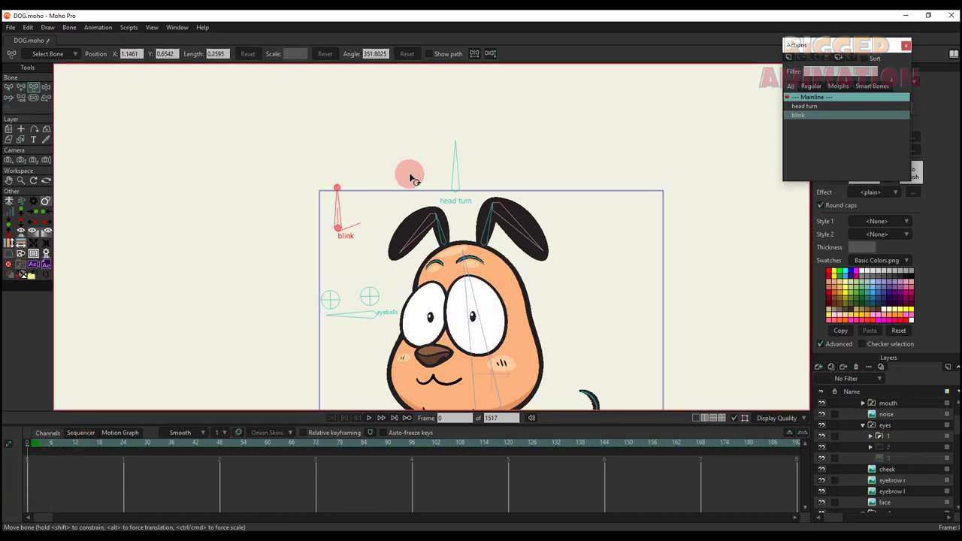
Add an unparented upright bone about 0.27 long beside the blink bone and move it to the opposite side of the head
{"action": "key", "text": "b"}
{"action": "left_click", "coordinate": [509, 177]}
{"action": "key", "text": "a"}
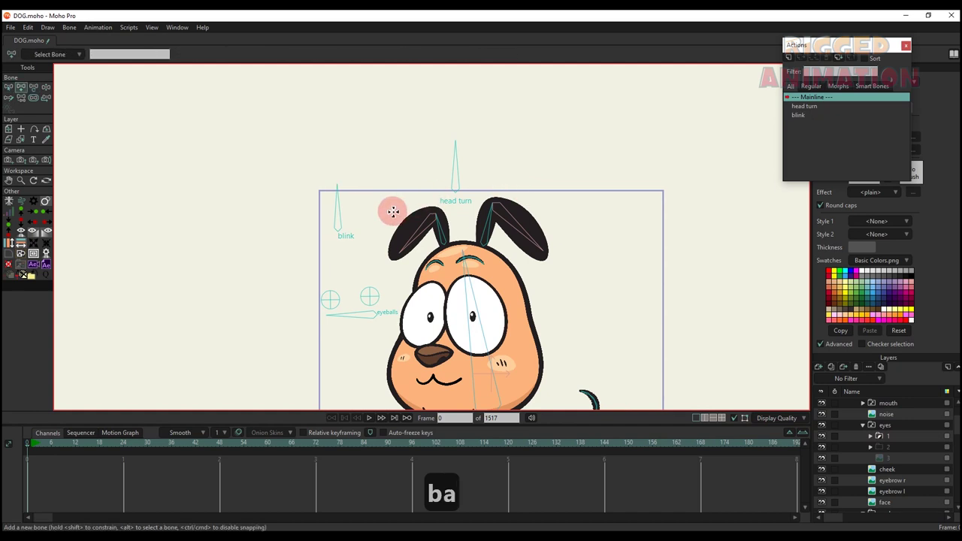
{"action": "left_click_drag", "start_coordinate": [370, 219], "coordinate": [376, 223]}
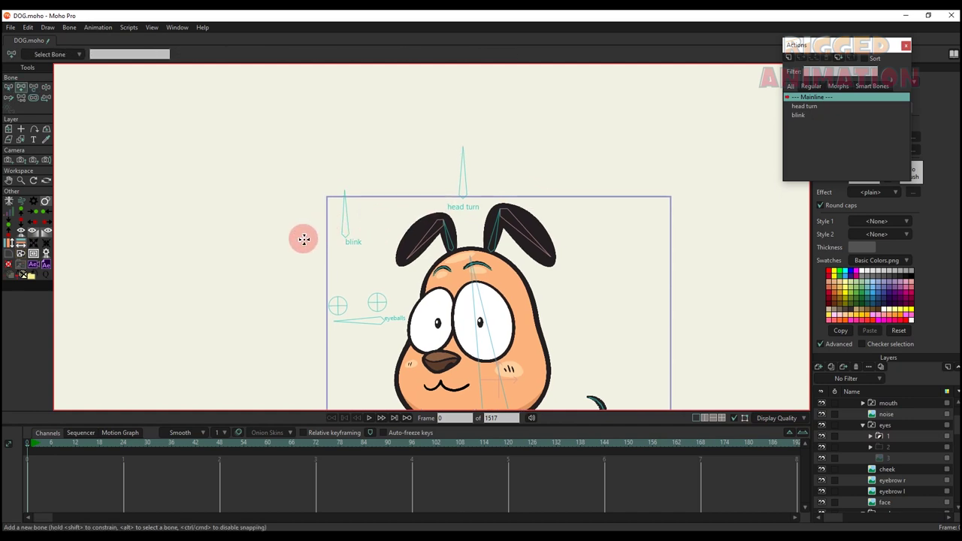
{"action": "left_click_drag", "start_coordinate": [304, 239], "coordinate": [345, 175]}
{"action": "key", "text": "t"}
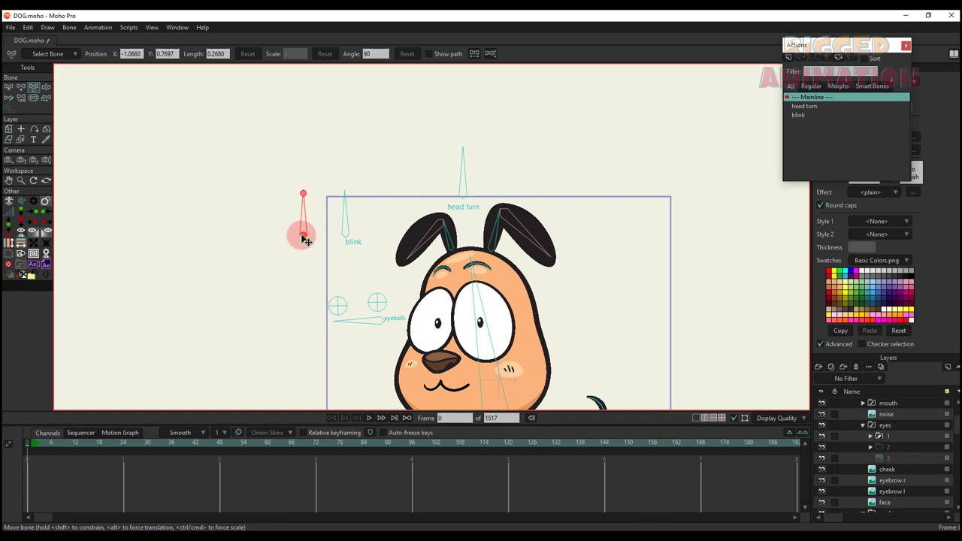
{"action": "left_click_drag", "start_coordinate": [303, 233], "coordinate": [588, 239]}
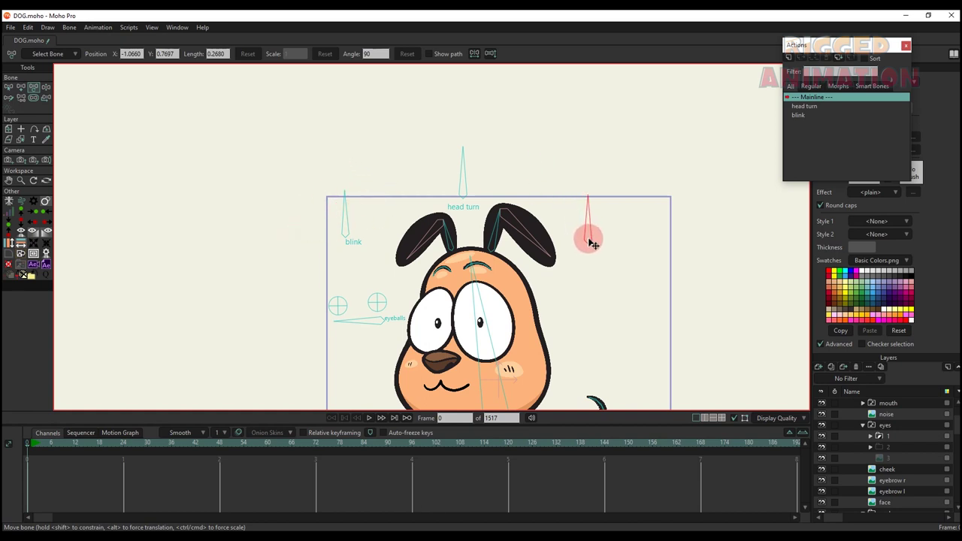
Examine the parent connections of the new upright bone and the blink bone
{"action": "key", "text": "b"}
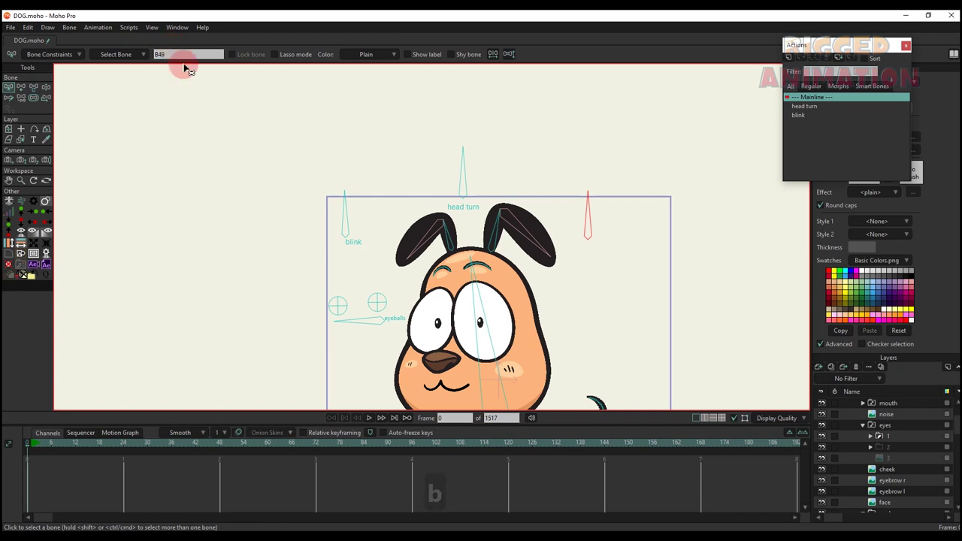
{"action": "key", "text": "p"}
{"action": "left_click_drag", "start_coordinate": [394, 239], "coordinate": [393, 226]}
{"action": "key", "text": "b"}
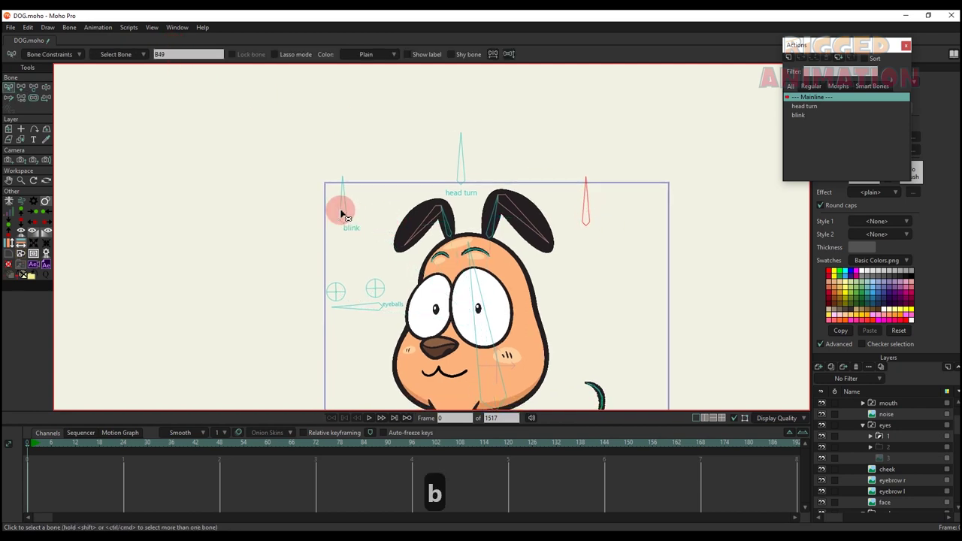
{"action": "left_click", "coordinate": [345, 209]}
{"action": "key", "text": "p"}
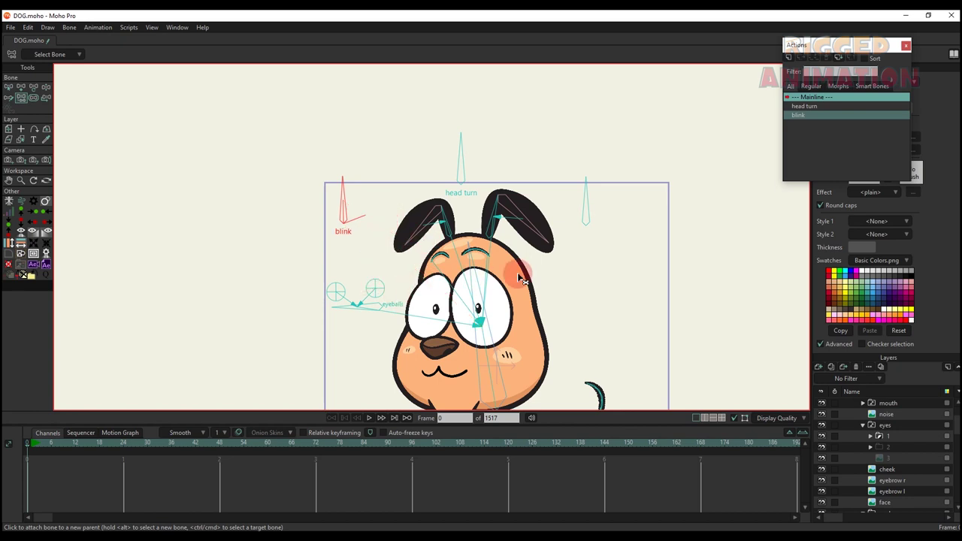
{"action": "key", "text": "b"}
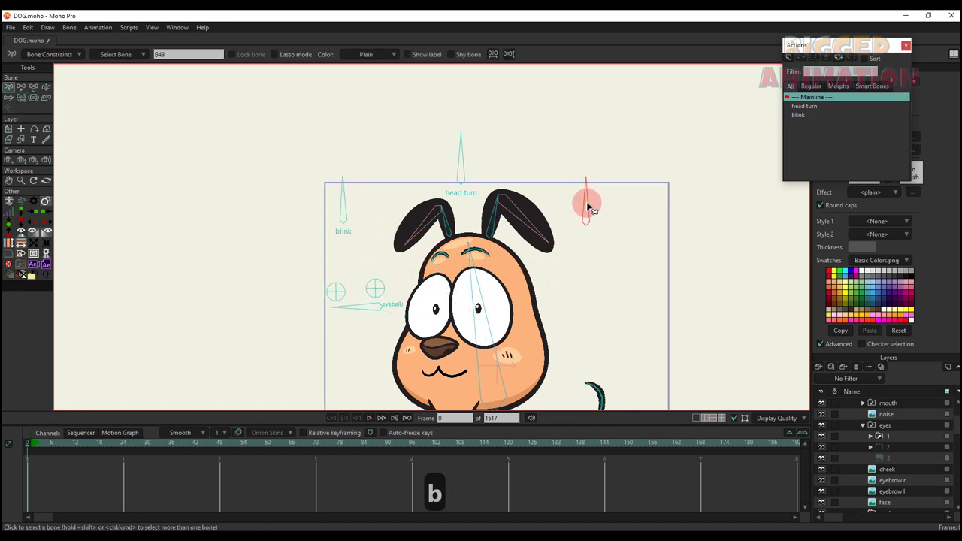
Name the new upright bone "eyebrow" and delete it
{"action": "left_click", "coordinate": [187, 54]}
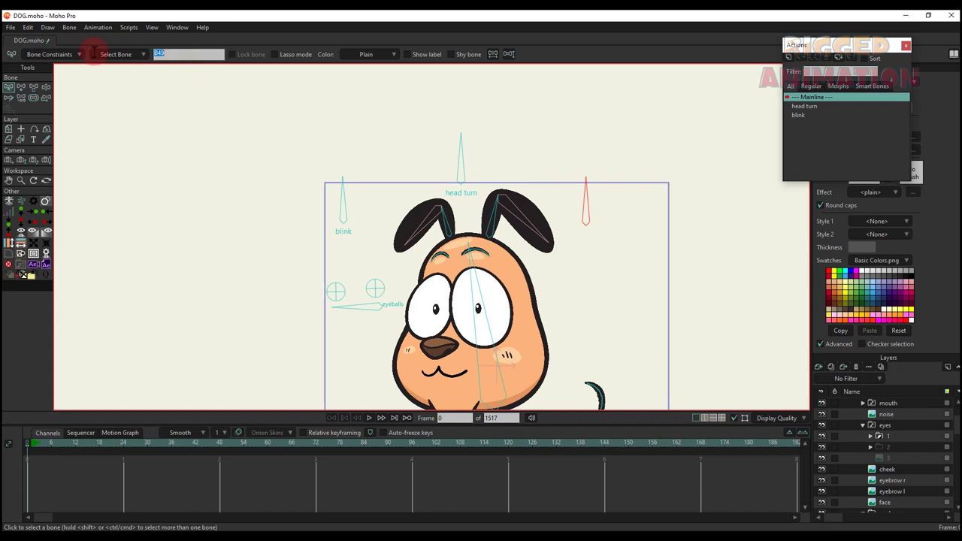
{"action": "type", "text": "eye"}
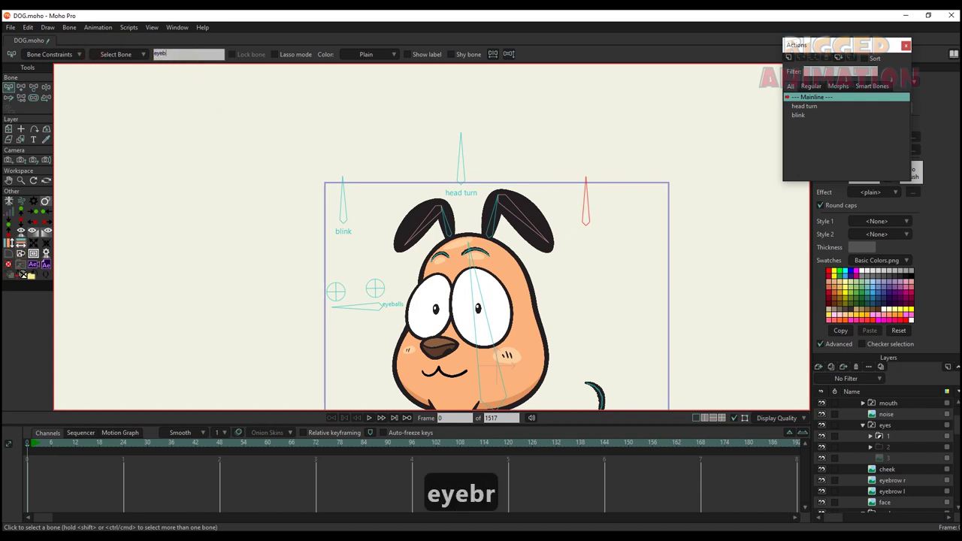
{"action": "type", "text": "bro"}
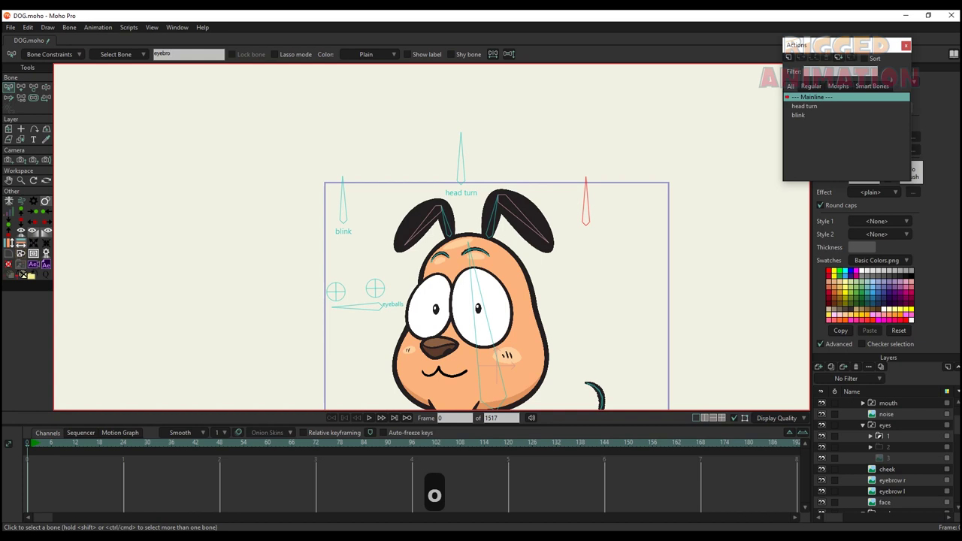
{"action": "type", "text": "w"}
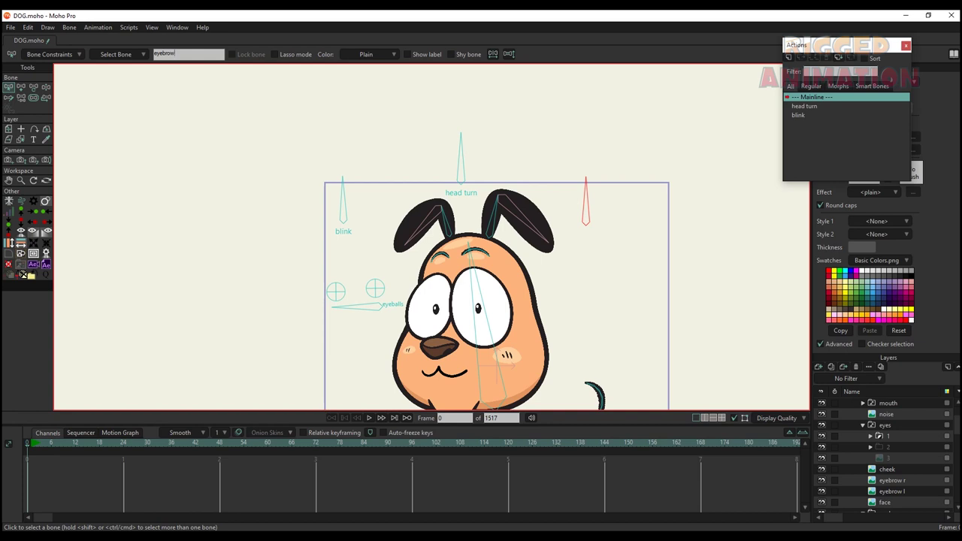
{"action": "key", "text": "Return"}
{"action": "left_click", "coordinate": [410, 54]}
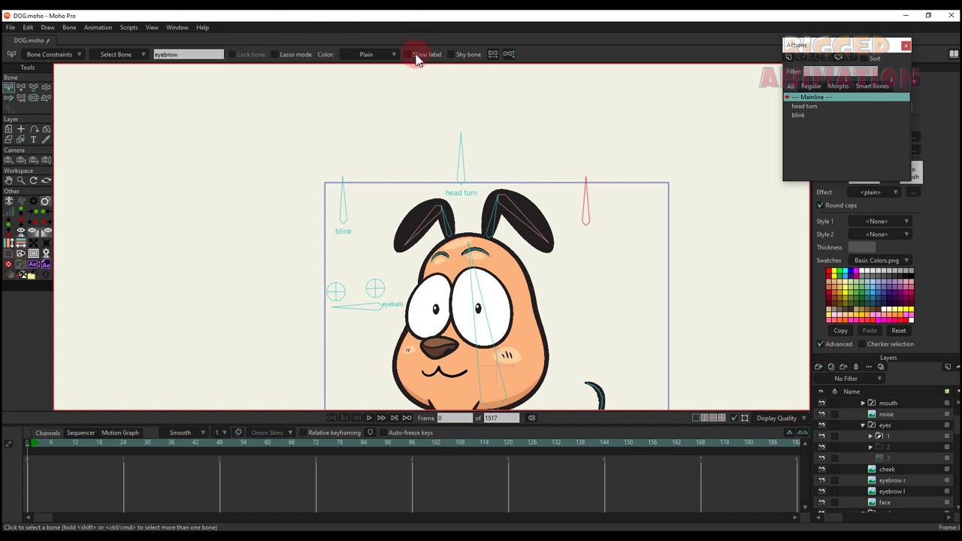
{"action": "key", "text": "BackSpace"}
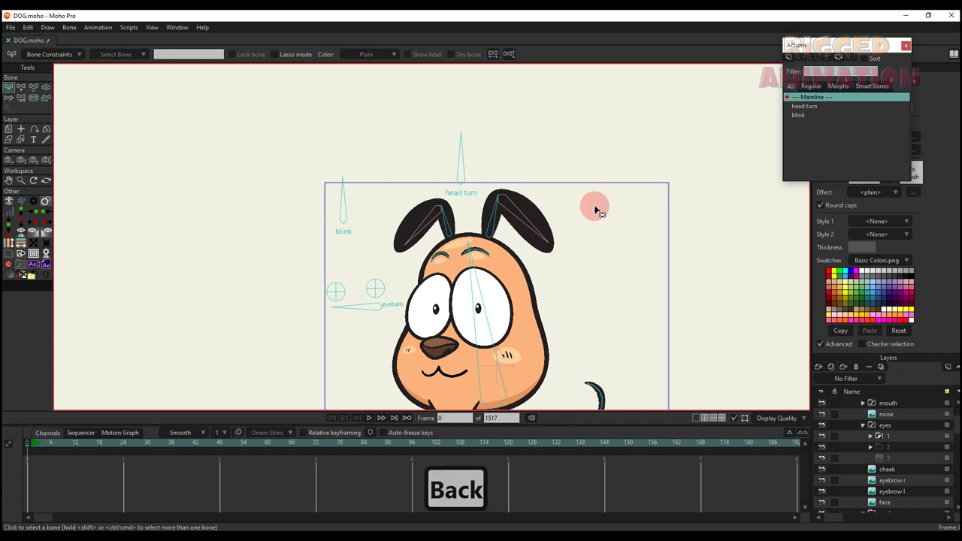
Add a pin bone beside the ear farthest from the blink bone, name it "eyebrow" and show its label
{"action": "key", "text": "b"}
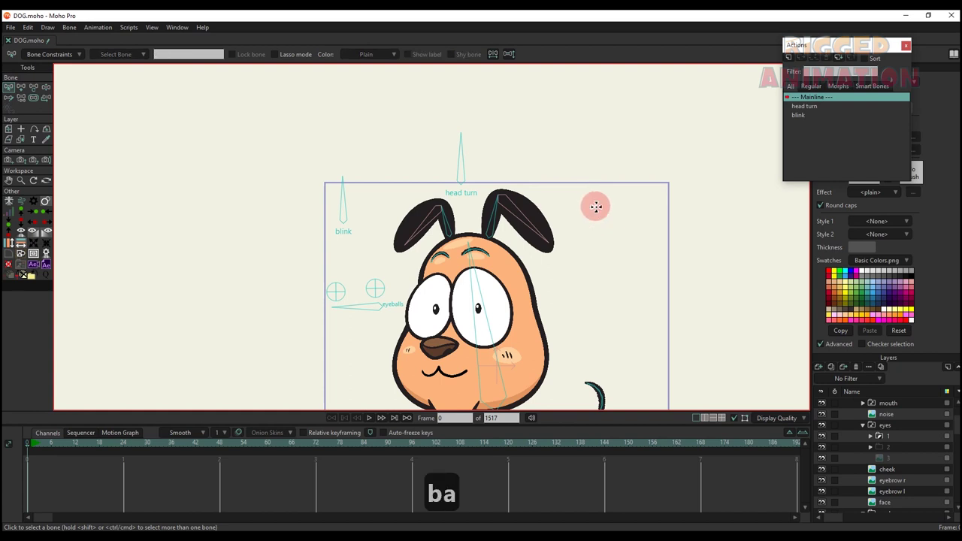
{"action": "left_click", "coordinate": [595, 207]}
{"action": "type", "text": "b"}
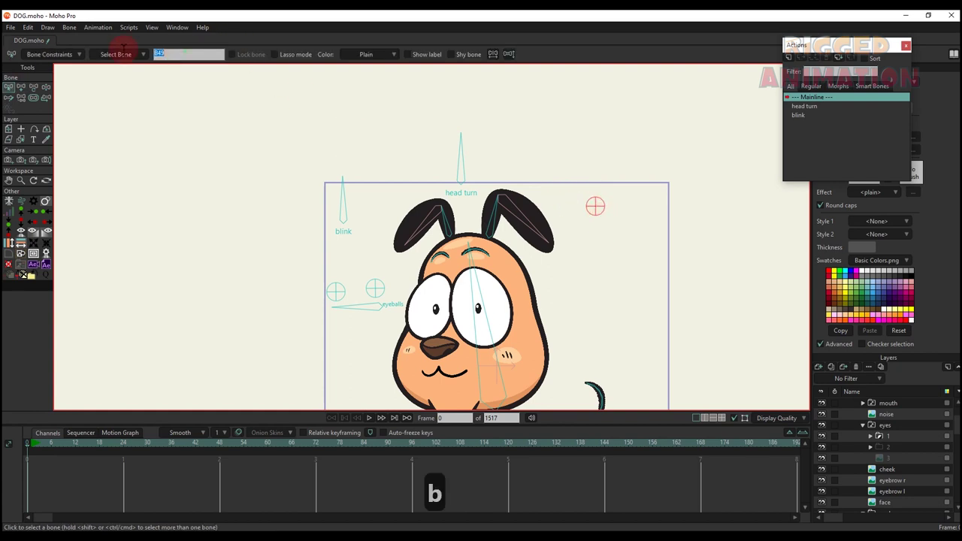
{"action": "type", "text": "eyebrow"}
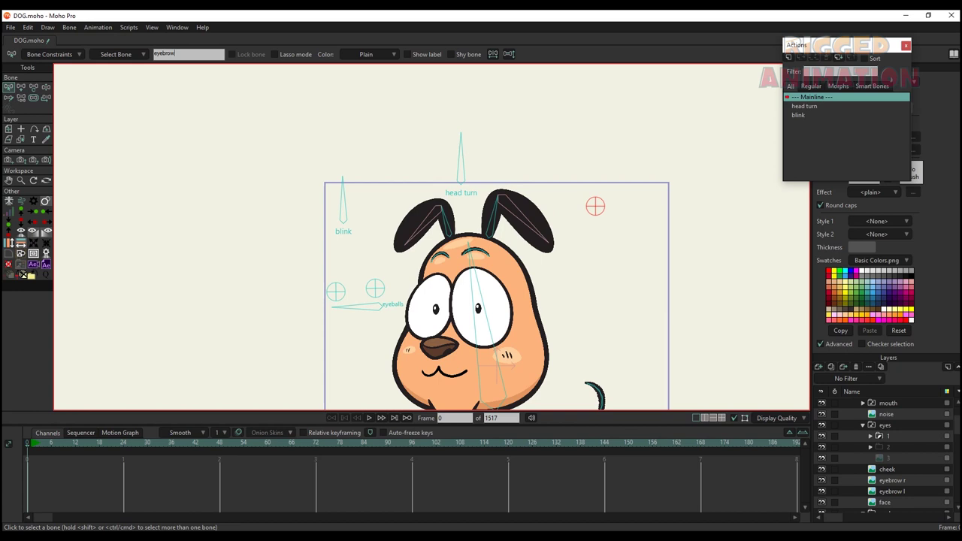
{"action": "key", "text": "Return"}
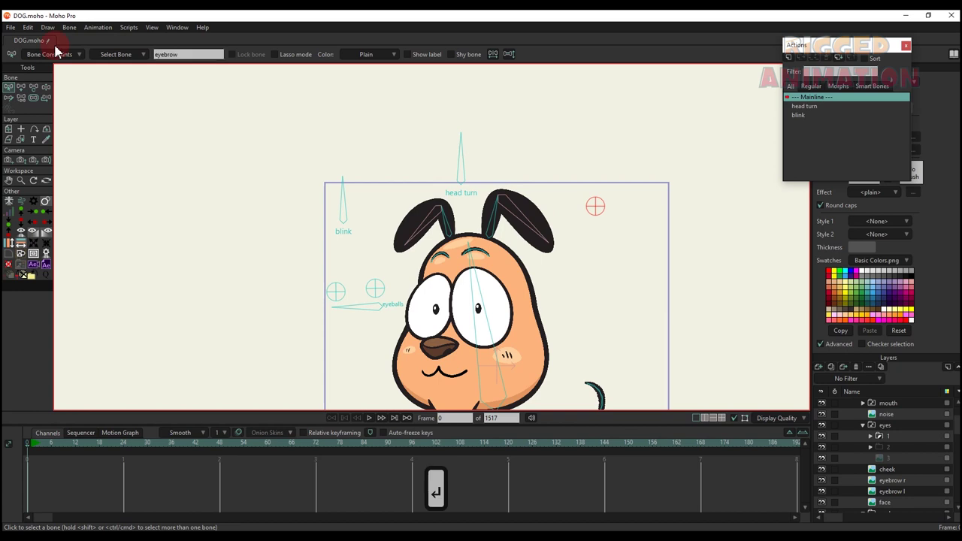
{"action": "left_click", "coordinate": [612, 217]}
{"action": "scroll", "coordinate": [612, 217], "scroll_direction": "up", "scroll_amount": 2}
{"action": "scroll", "coordinate": [610, 218], "scroll_direction": "down", "scroll_amount": 2}
Add an upright bone rising from the eyebrow pin bone and check the bone strength regions
{"action": "key", "text": "b"}
{"action": "key", "text": "a"}
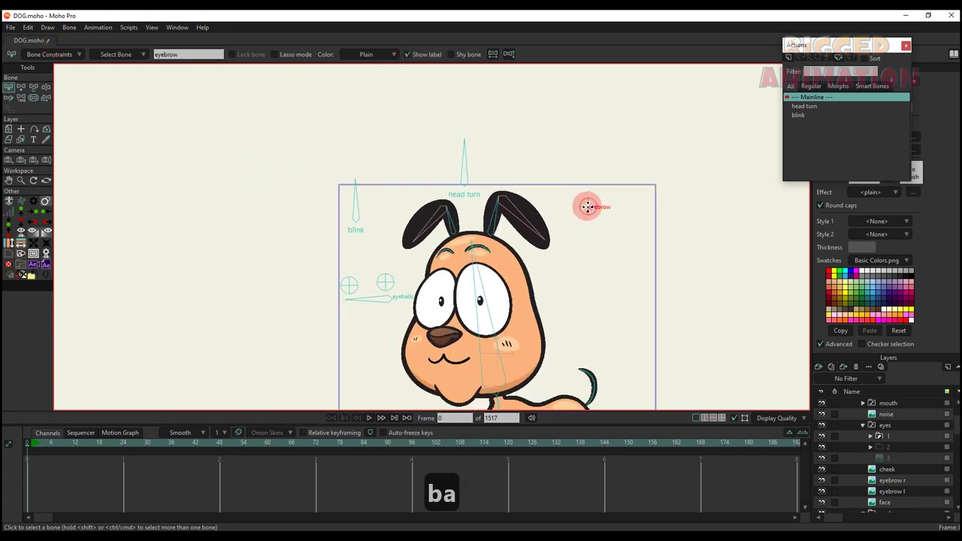
{"action": "left_click_drag", "start_coordinate": [586, 206], "coordinate": [587, 156]}
{"action": "key", "text": "s"}
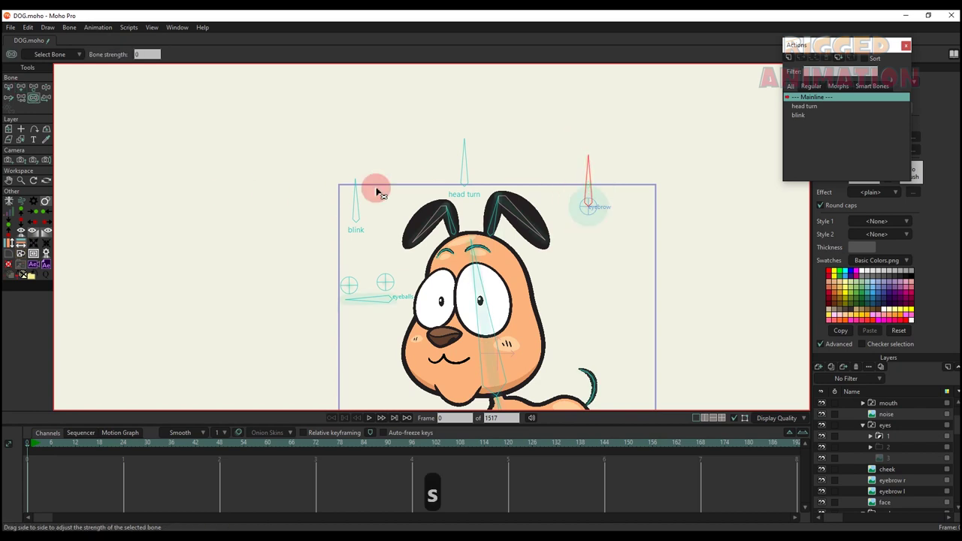
{"action": "left_click", "coordinate": [592, 209]}
{"action": "left_click", "coordinate": [601, 181]}
{"action": "key", "text": "t"}
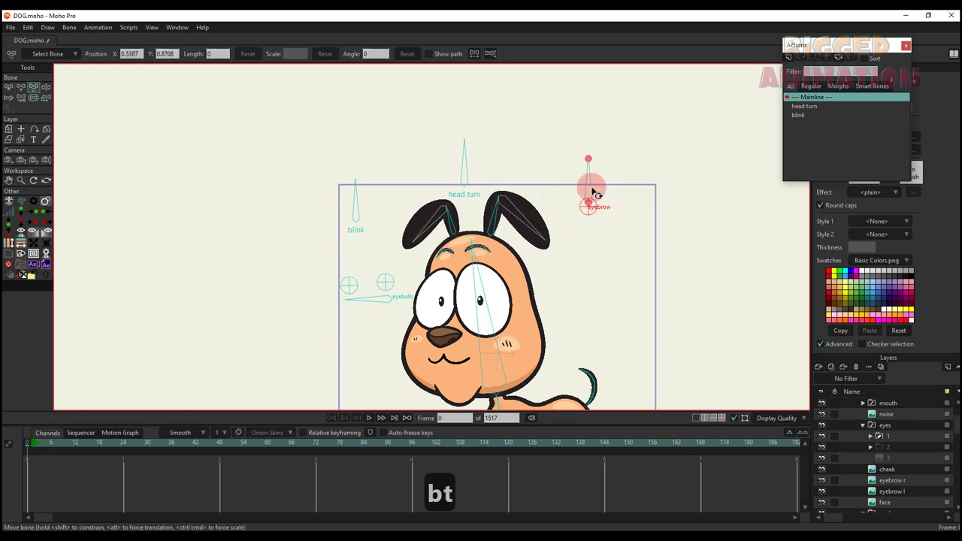
Enable angle constraints on the upright eyebrow bone with a minimum of -30 and a maximum of 30 degrees
{"action": "left_click", "coordinate": [33, 55]}
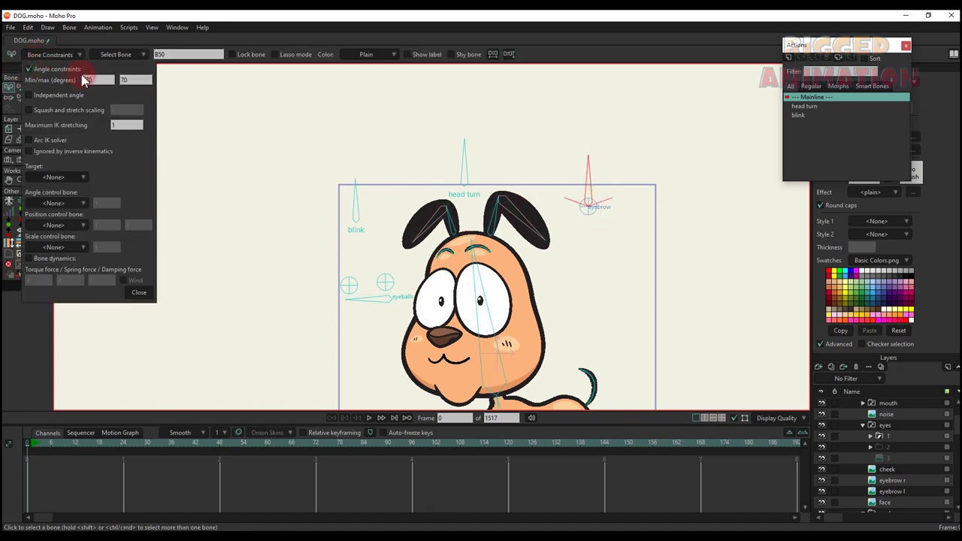
{"action": "type", "text": "-3"}
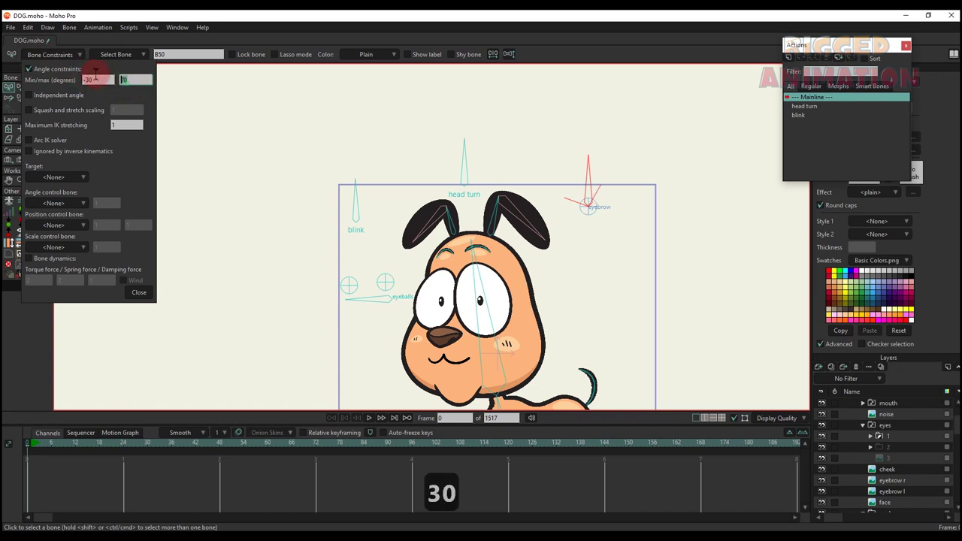
{"action": "left_click", "coordinate": [139, 293]}
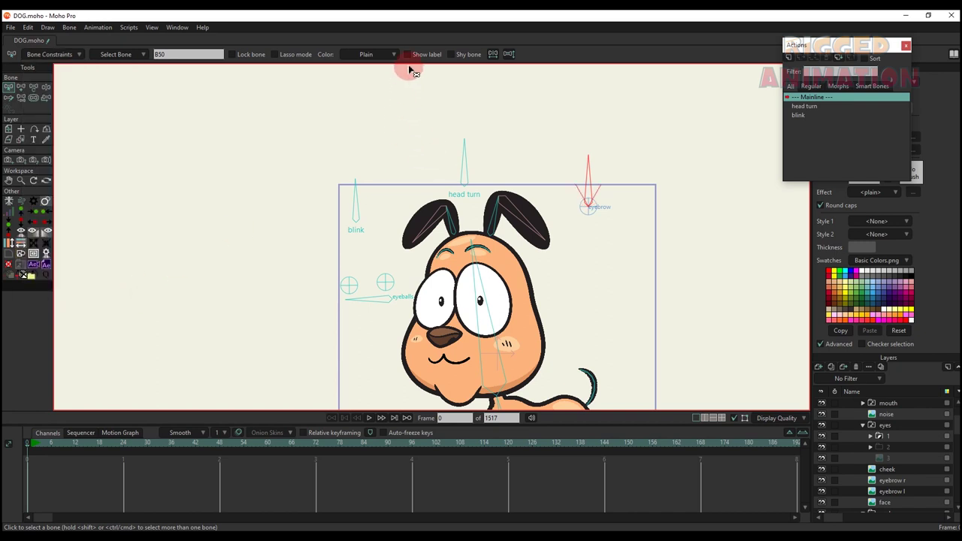
Create the smart bone action B50 for the upright eyebrow bone and rotate the bone counterclockwise to 120 degrees at frame 24
{"action": "left_click", "coordinate": [788, 61]}
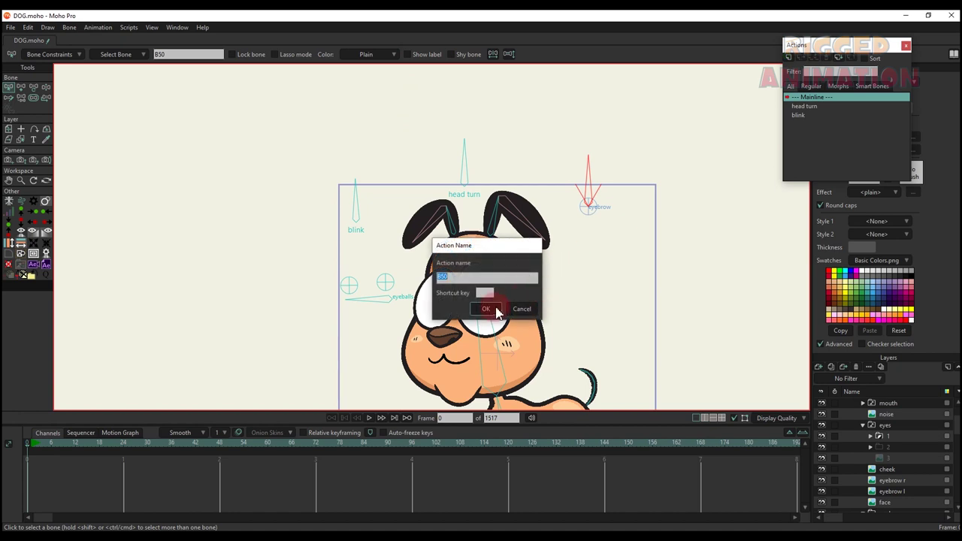
{"action": "left_click", "coordinate": [489, 308]}
{"action": "left_click", "coordinate": [125, 443]}
{"action": "left_click_drag", "start_coordinate": [384, 334], "coordinate": [380, 307]}
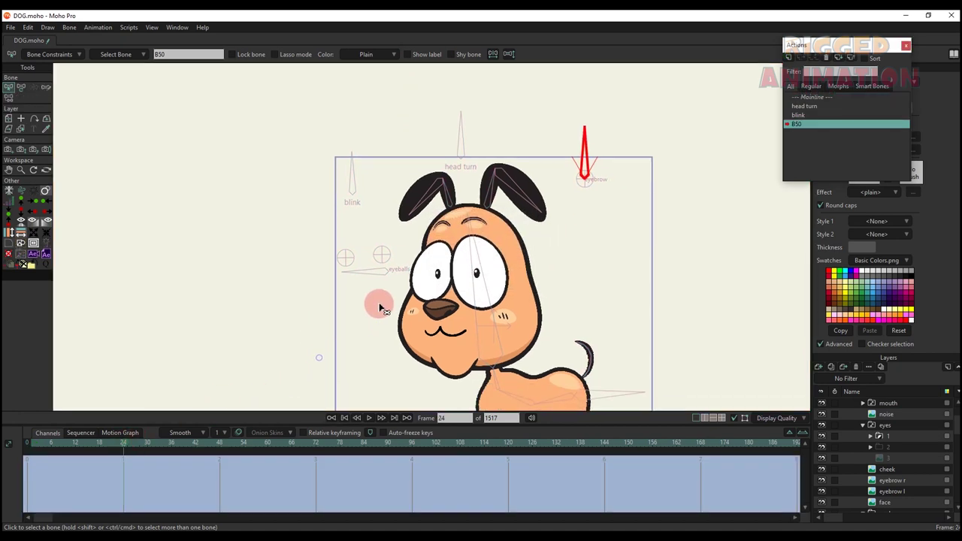
{"action": "scroll", "coordinate": [487, 224], "scroll_direction": "up", "scroll_amount": 2}
{"action": "key", "text": "t"}
{"action": "left_click_drag", "start_coordinate": [621, 125], "coordinate": [599, 124]}
At frame 24 of the B50 action, move both eyebrows slightly down toward the eyes and preview the motion by scrubbing
{"action": "scroll", "coordinate": [467, 231], "scroll_direction": "up", "scroll_amount": 1}
{"action": "scroll", "coordinate": [466, 237], "scroll_direction": "up", "scroll_amount": 2}
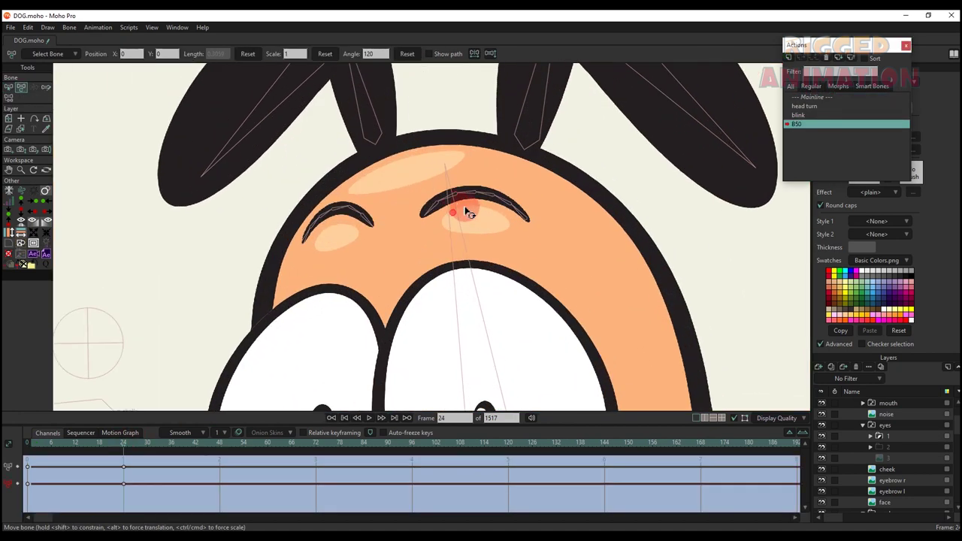
{"action": "left_click_drag", "start_coordinate": [461, 209], "coordinate": [516, 243]}
{"action": "left_click_drag", "start_coordinate": [356, 238], "coordinate": [300, 261]}
{"action": "left_click_drag", "start_coordinate": [37, 445], "coordinate": [125, 469]}
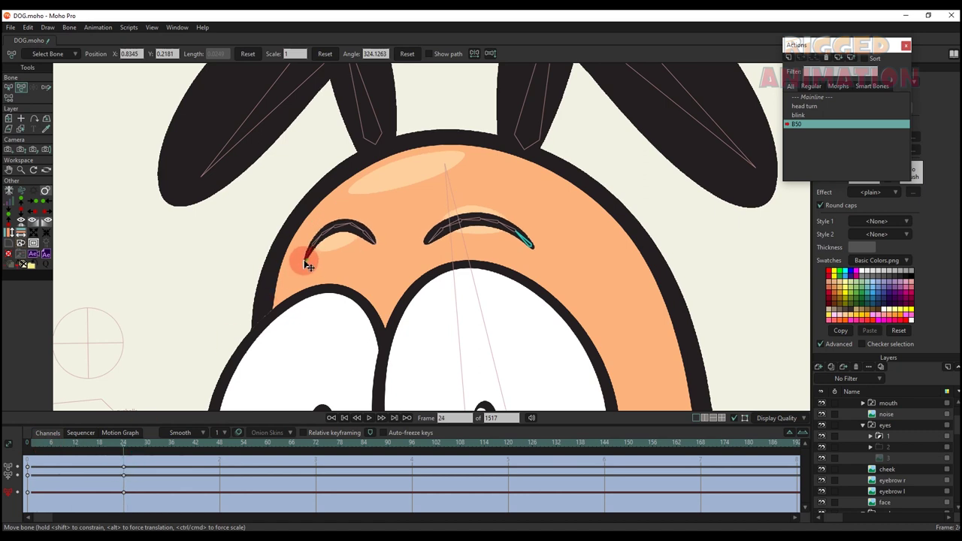
{"action": "left_click_drag", "start_coordinate": [305, 261], "coordinate": [299, 265]}
{"action": "scroll", "coordinate": [509, 229], "scroll_direction": "down", "scroll_amount": 4}
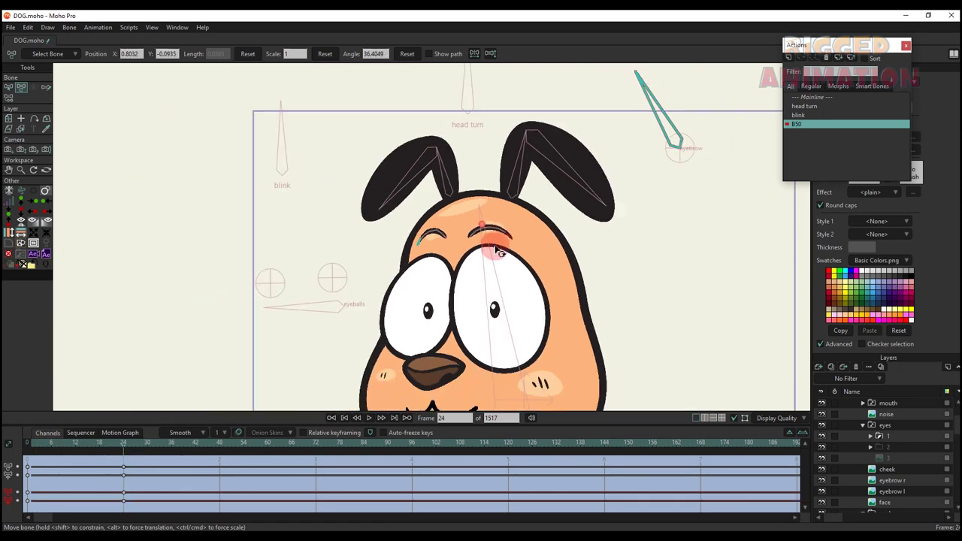
{"action": "left_click_drag", "start_coordinate": [495, 248], "coordinate": [410, 240]}
{"action": "left_click_drag", "start_coordinate": [44, 443], "coordinate": [124, 466]}
At frame 24 of the B50 action, bend the inner ends of both eyebrows upward, preview the motion and return to the mainline
{"action": "scroll", "coordinate": [328, 267], "scroll_direction": "up", "scroll_amount": 5}
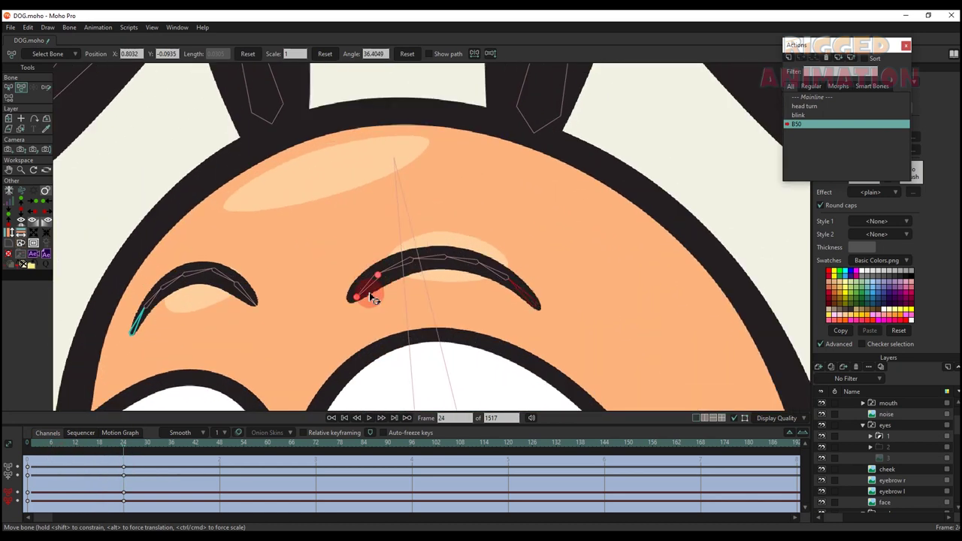
{"action": "left_click_drag", "start_coordinate": [374, 298], "coordinate": [376, 247]}
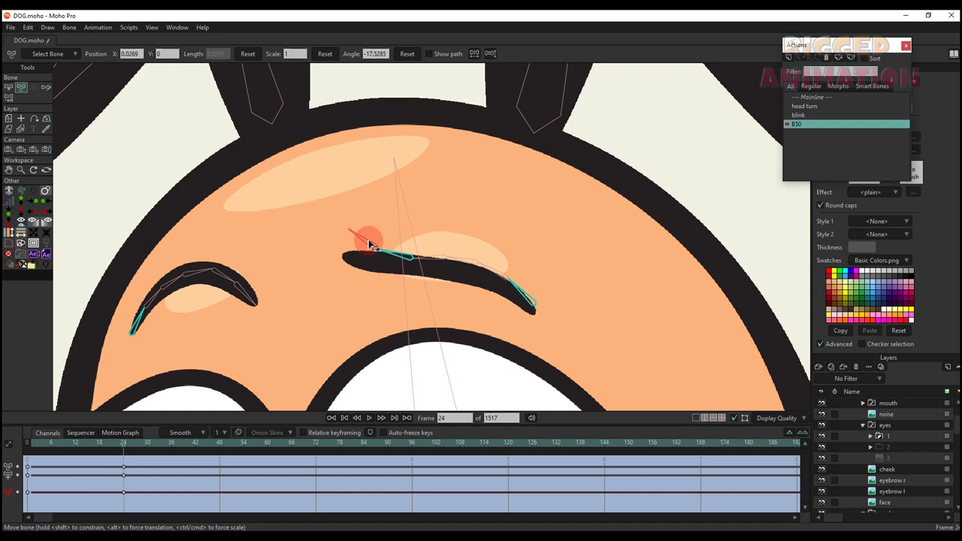
{"action": "left_click_drag", "start_coordinate": [253, 290], "coordinate": [208, 253]}
{"action": "scroll", "coordinate": [311, 243], "scroll_direction": "down", "scroll_amount": 3}
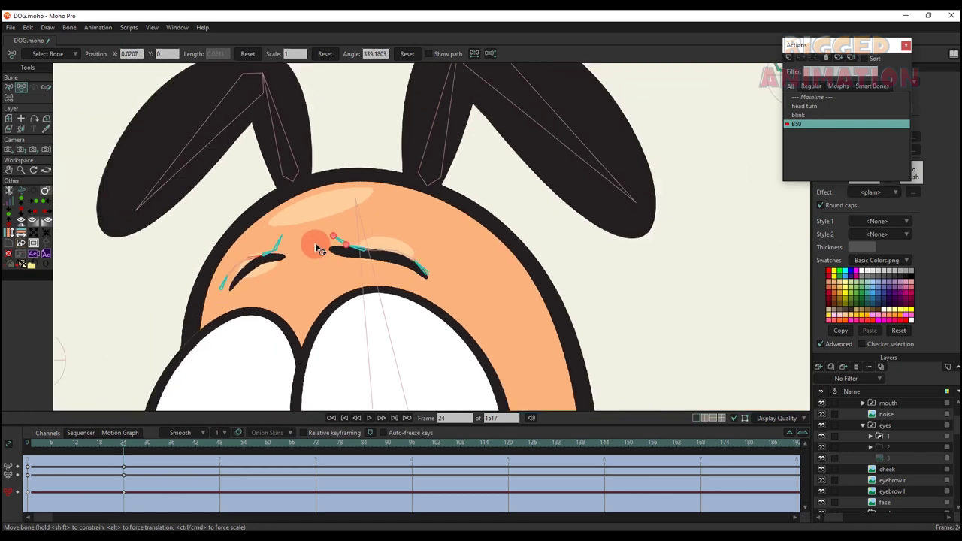
{"action": "scroll", "coordinate": [319, 263], "scroll_direction": "up", "scroll_amount": 3}
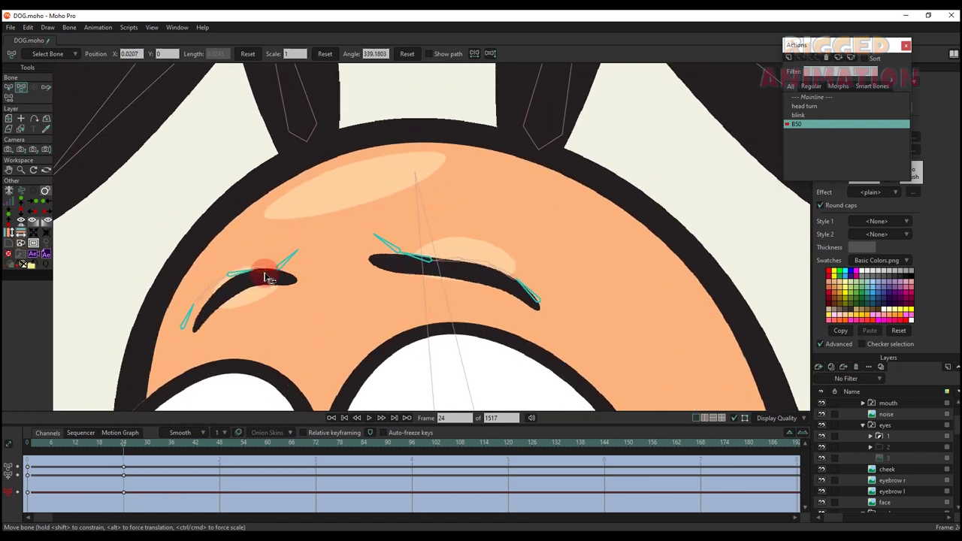
{"action": "left_click_drag", "start_coordinate": [269, 278], "coordinate": [343, 228]}
{"action": "scroll", "coordinate": [267, 267], "scroll_direction": "down", "scroll_amount": 3}
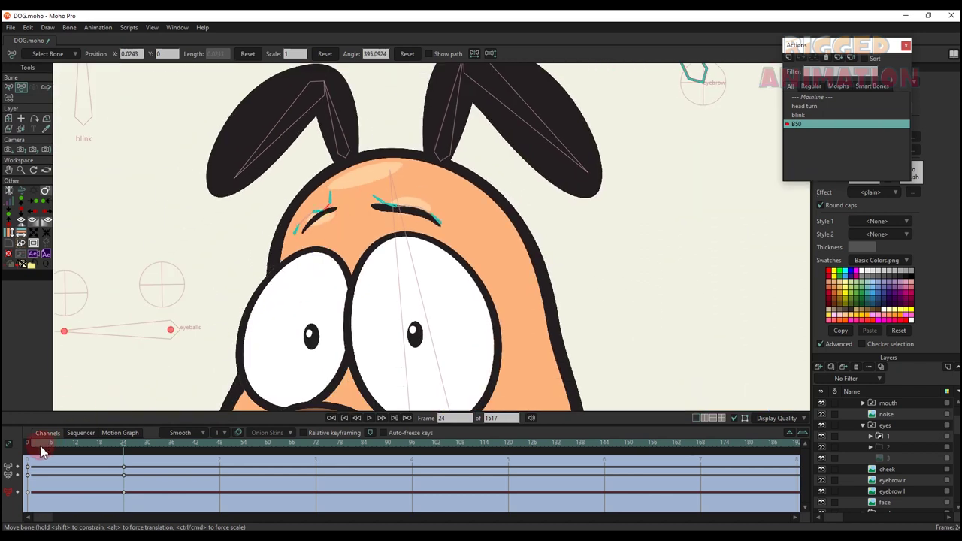
{"action": "left_click_drag", "start_coordinate": [41, 449], "coordinate": [122, 451]}
{"action": "scroll", "coordinate": [417, 236], "scroll_direction": "down", "scroll_amount": 4}
{"action": "double_click", "coordinate": [821, 97]}
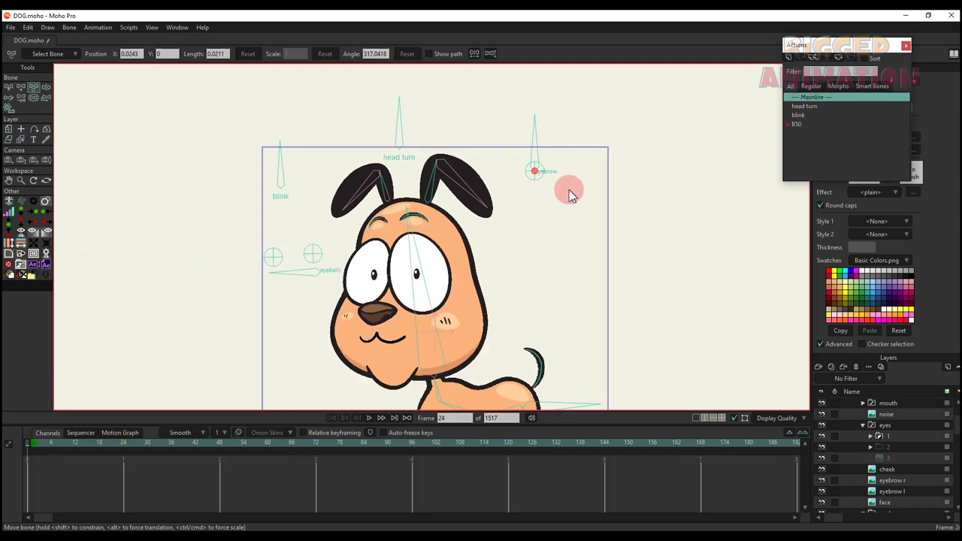
Add a new vector layer directly above the existing eyebrow r image layer
{"action": "scroll", "coordinate": [451, 225], "scroll_direction": "up", "scroll_amount": 4}
{"action": "left_click_drag", "start_coordinate": [424, 228], "coordinate": [428, 263]}
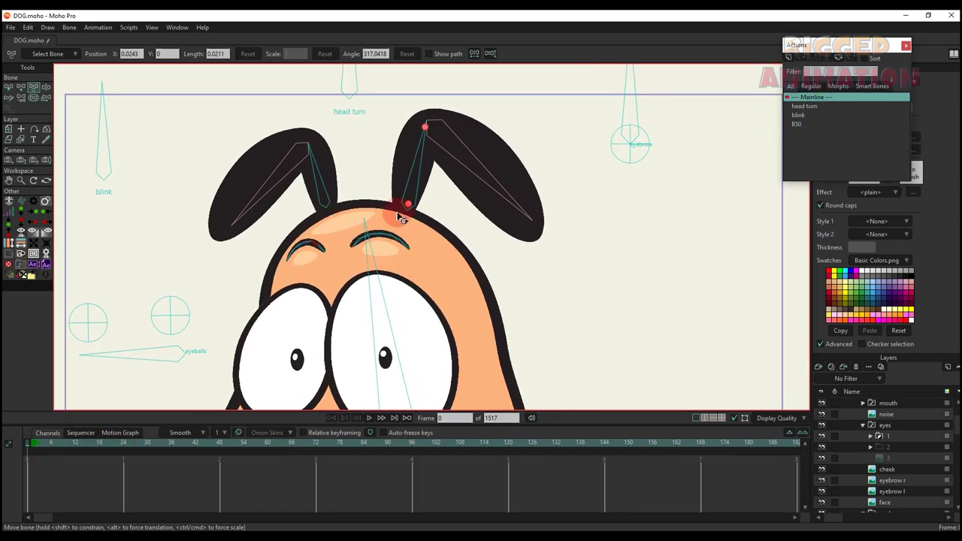
{"action": "left_click", "coordinate": [270, 302]}
{"action": "scroll", "coordinate": [331, 260], "scroll_direction": "up", "scroll_amount": 4}
{"action": "left_click", "coordinate": [399, 221]}
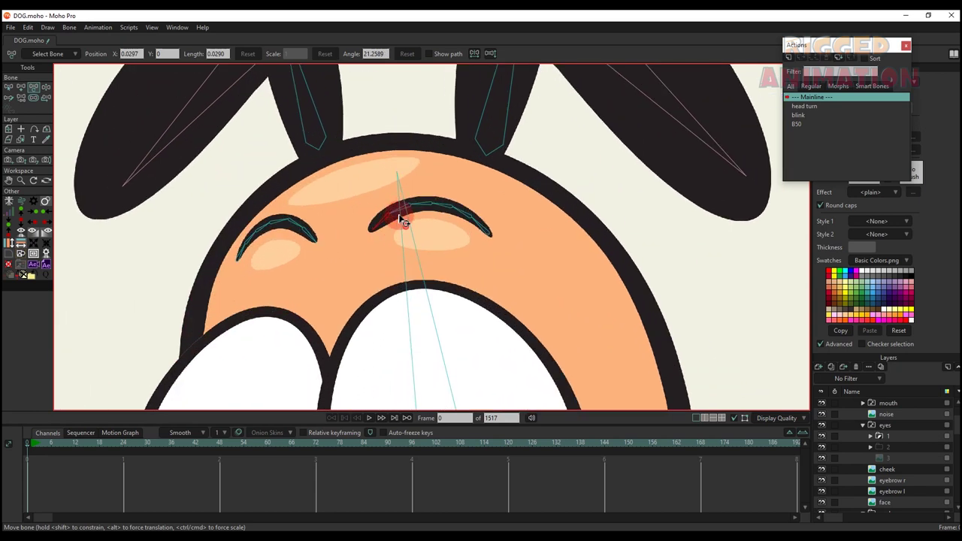
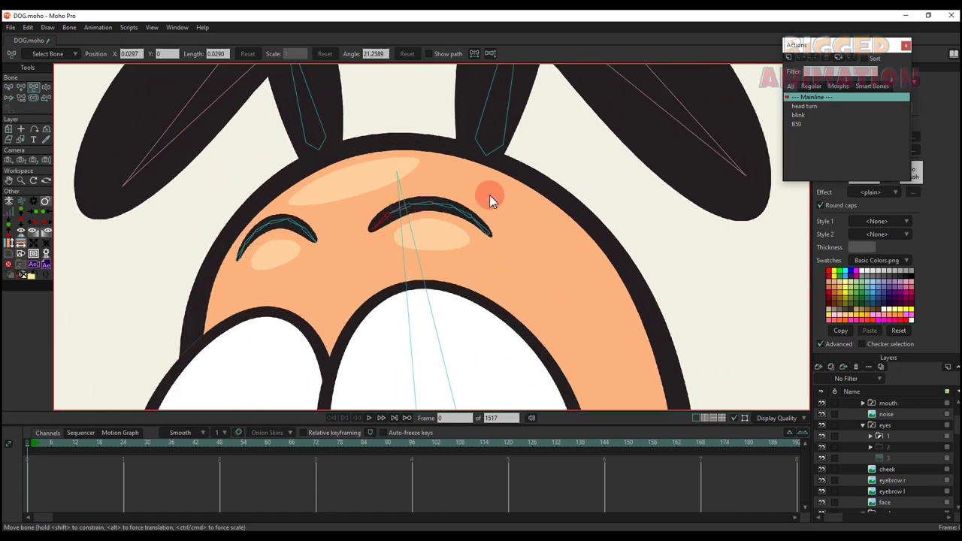
{"action": "right_click", "coordinate": [421, 205], "text": "alt"}
{"action": "left_click", "coordinate": [823, 481]}
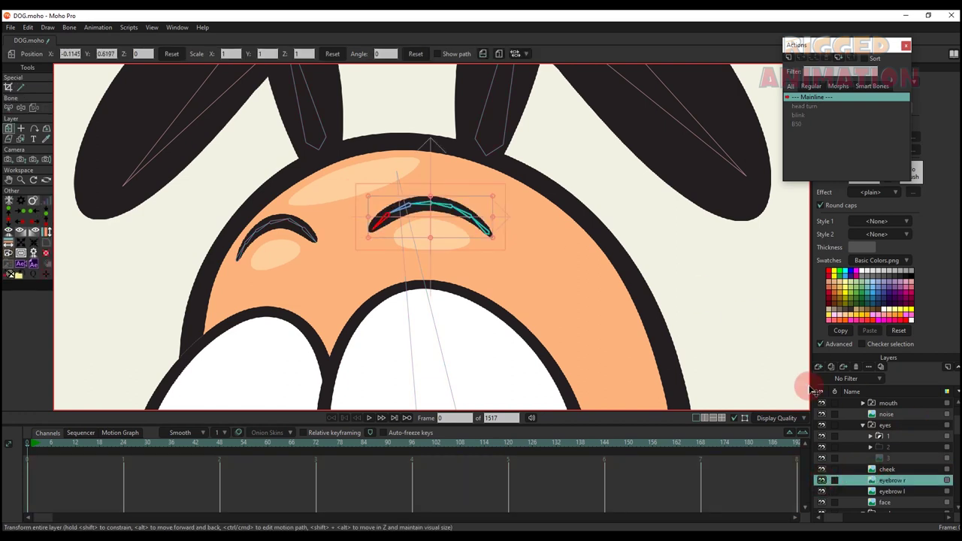
{"action": "left_click", "coordinate": [830, 366]}
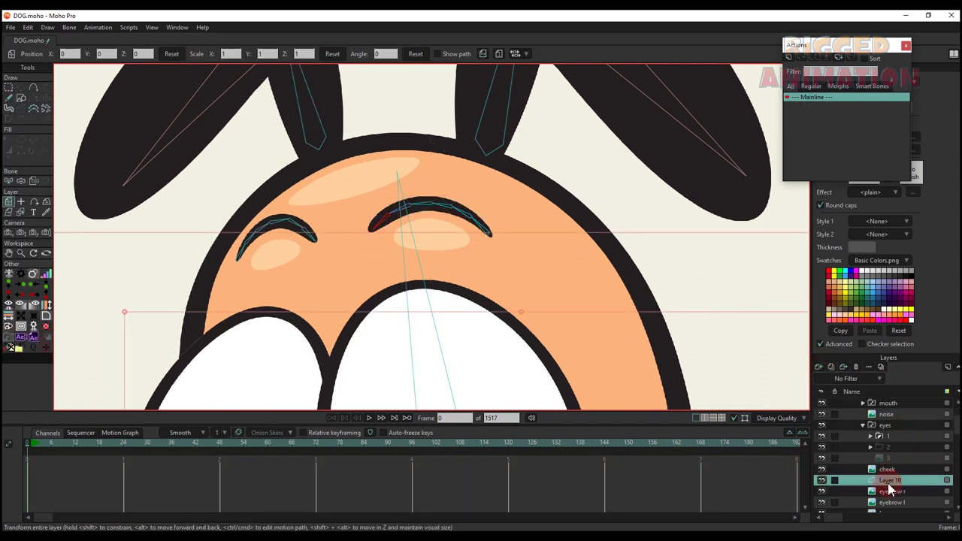
Name the new vector layer eyebrow r
{"action": "double_click", "coordinate": [887, 481]}
{"action": "type", "text": "e"}
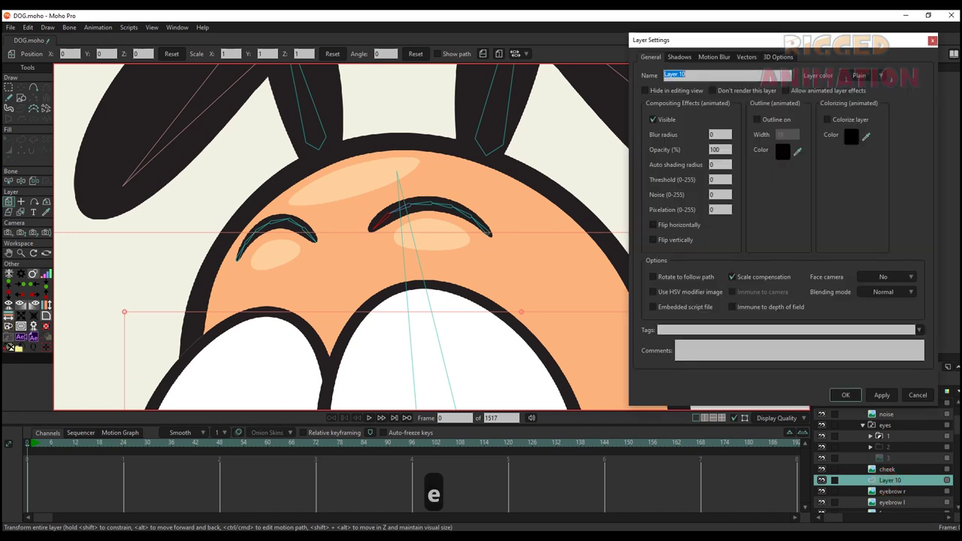
{"action": "type", "text": "yebrowe"}
{"action": "key", "text": "BackSpace"}
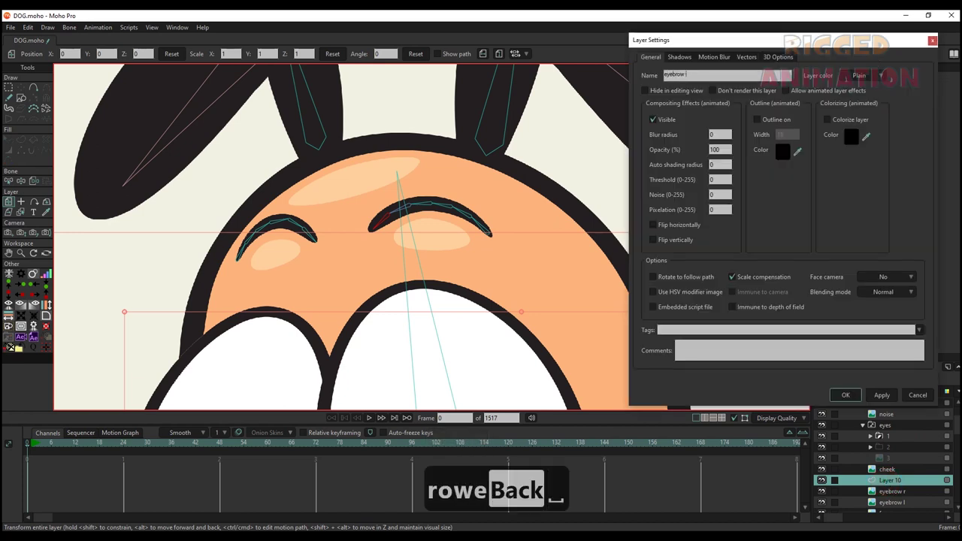
{"action": "type", "text": "r"}
{"action": "key", "text": "Return"}
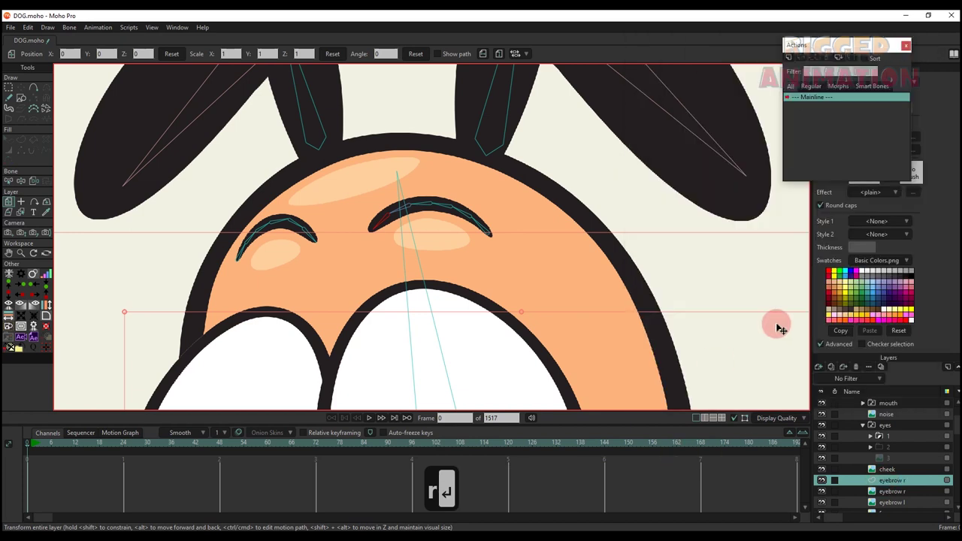
Trace the outline of the eyebrow r image as a closed filled shape with Add Point
{"action": "key", "text": "a"}
{"action": "scroll", "coordinate": [368, 221], "scroll_direction": "up", "scroll_amount": 4}
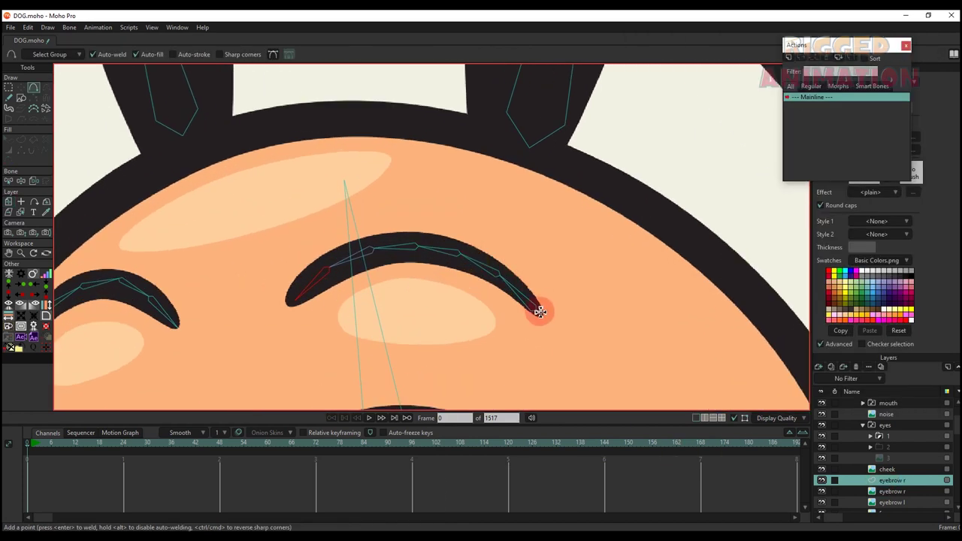
{"action": "mouse_move", "coordinate": [537, 294]}
{"action": "left_mouse_down"}
{"action": "mouse_move", "coordinate": [478, 254]}
{"action": "mouse_move", "coordinate": [416, 230]}
{"action": "mouse_move", "coordinate": [332, 245]}
{"action": "mouse_move", "coordinate": [288, 293]}
{"action": "mouse_move", "coordinate": [377, 266]}
{"action": "mouse_move", "coordinate": [424, 264]}
{"action": "mouse_move", "coordinate": [496, 284]}
{"action": "mouse_move", "coordinate": [531, 309]}
{"action": "mouse_move", "coordinate": [569, 311]}
{"action": "mouse_move", "coordinate": [445, 365]}
{"action": "mouse_move", "coordinate": [396, 318]}
{"action": "left_mouse_up"}
{"action": "key", "text": "t"}
{"action": "scroll", "coordinate": [552, 316], "scroll_direction": "up", "scroll_amount": 2}
Round the inner tip of the traced eyebrow by adjusting its curvature to follow the image
{"action": "key", "text": "c"}
{"action": "left_click_drag", "start_coordinate": [188, 318], "coordinate": [97, 371]}
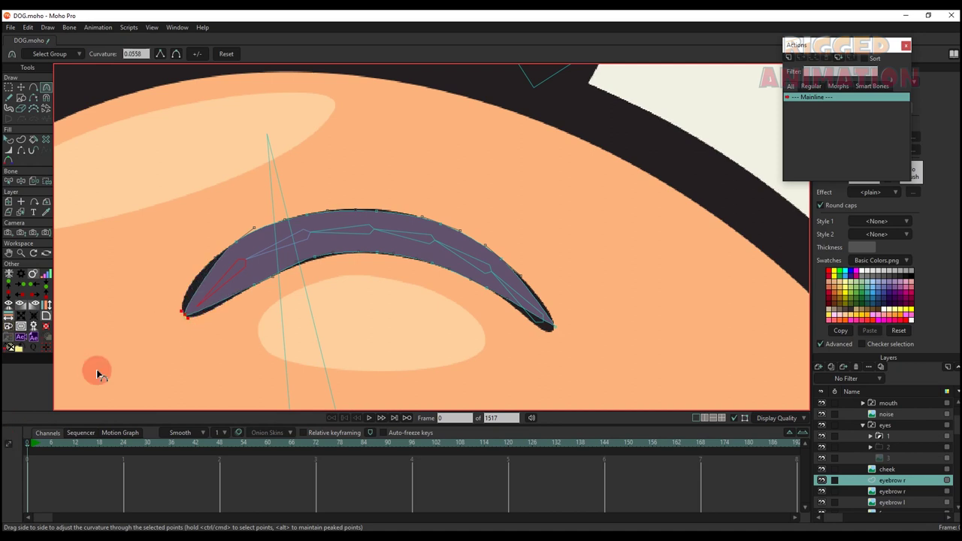
{"action": "scroll", "coordinate": [208, 318], "scroll_direction": "up", "scroll_amount": 1}
{"action": "left_click", "coordinate": [208, 318]}
{"action": "left_click_drag", "start_coordinate": [227, 333], "coordinate": [232, 336]}
{"action": "key", "text": "ctrl+z"}
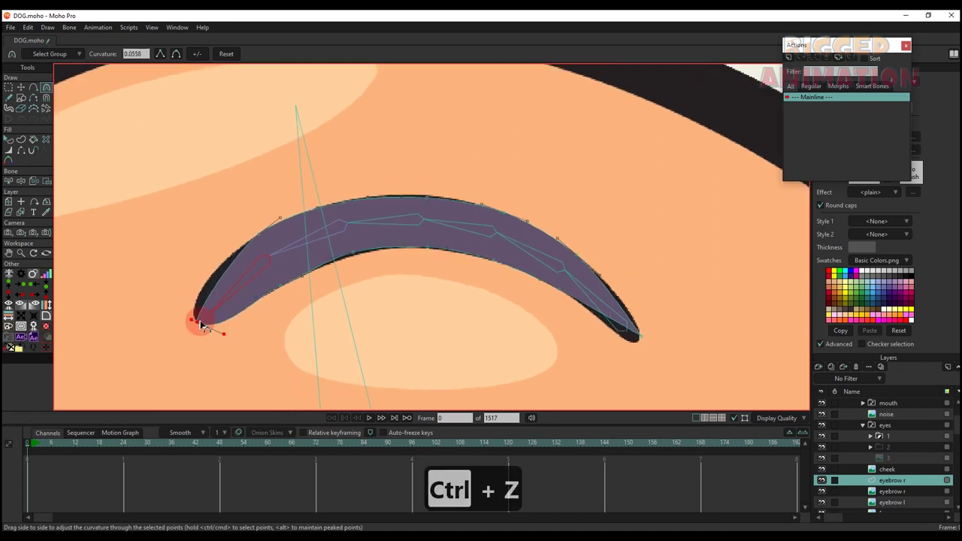
{"action": "key", "text": "ctrl+z"}
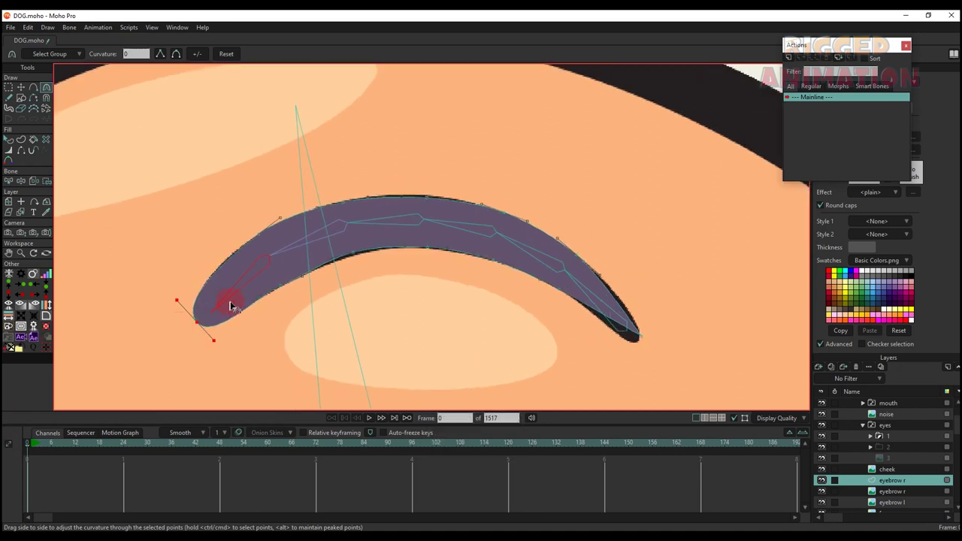
Move the traced eyebrow's edge points so the outline follows the original image
{"action": "key", "text": "t"}
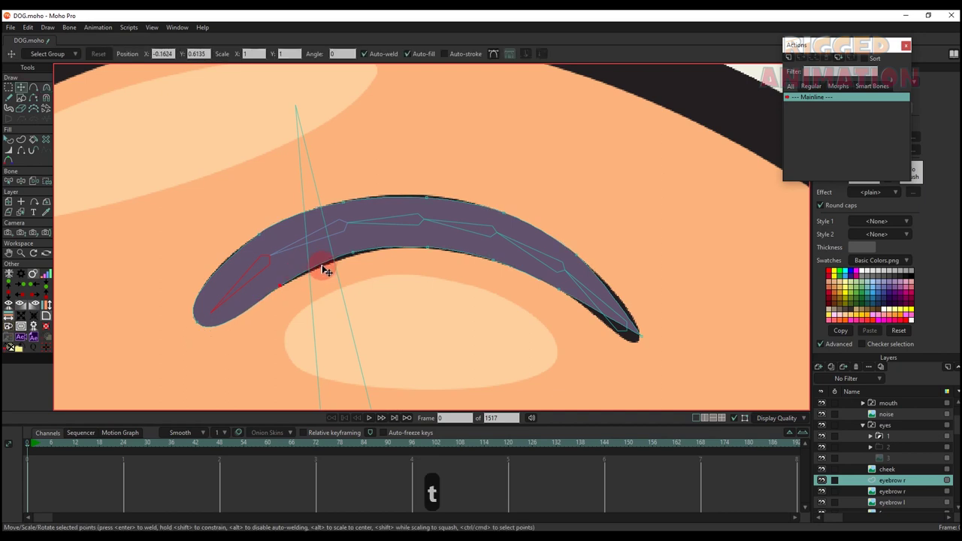
{"action": "scroll", "coordinate": [328, 265], "scroll_direction": "up", "scroll_amount": 1}
{"action": "scroll", "coordinate": [449, 188], "scroll_direction": "down", "scroll_amount": 1}
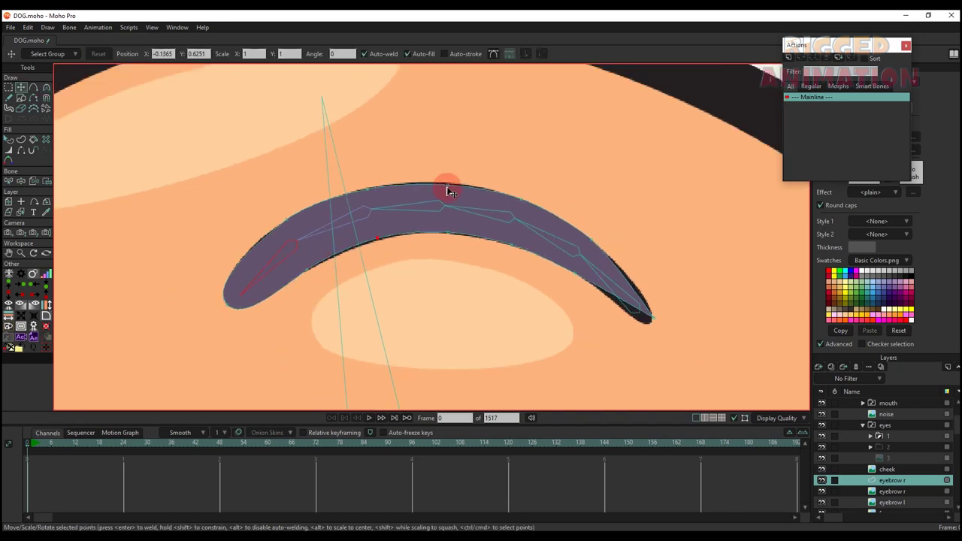
Close the Actions window and set the traced eyebrow shape's fill colour to black, 000000
{"action": "key", "text": "q"}
{"action": "scroll", "coordinate": [457, 214], "scroll_direction": "down", "scroll_amount": 3}
{"action": "left_click_drag", "start_coordinate": [443, 227], "coordinate": [430, 254]}
{"action": "scroll", "coordinate": [431, 255], "scroll_direction": "up", "scroll_amount": 2}
{"action": "key", "text": "v"}
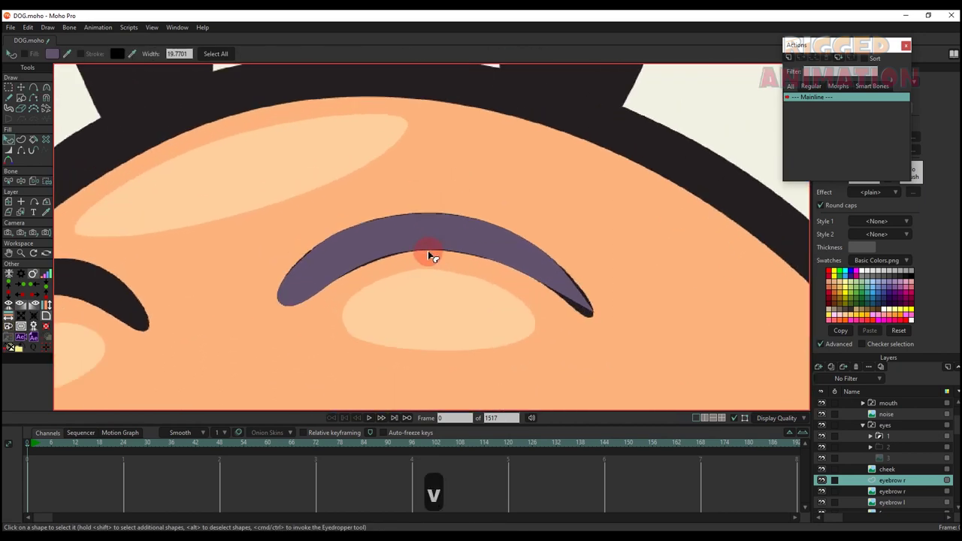
{"action": "scroll", "coordinate": [431, 255], "scroll_direction": "down", "scroll_amount": 1}
{"action": "key", "text": "q"}
{"action": "left_click", "coordinate": [434, 243]}
{"action": "left_click", "coordinate": [906, 46]}
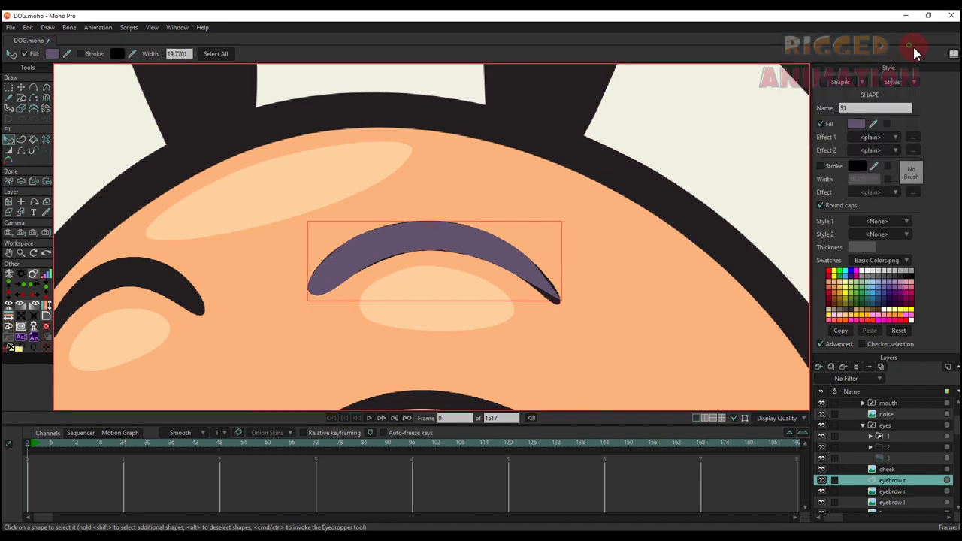
{"action": "left_click", "coordinate": [872, 126]}
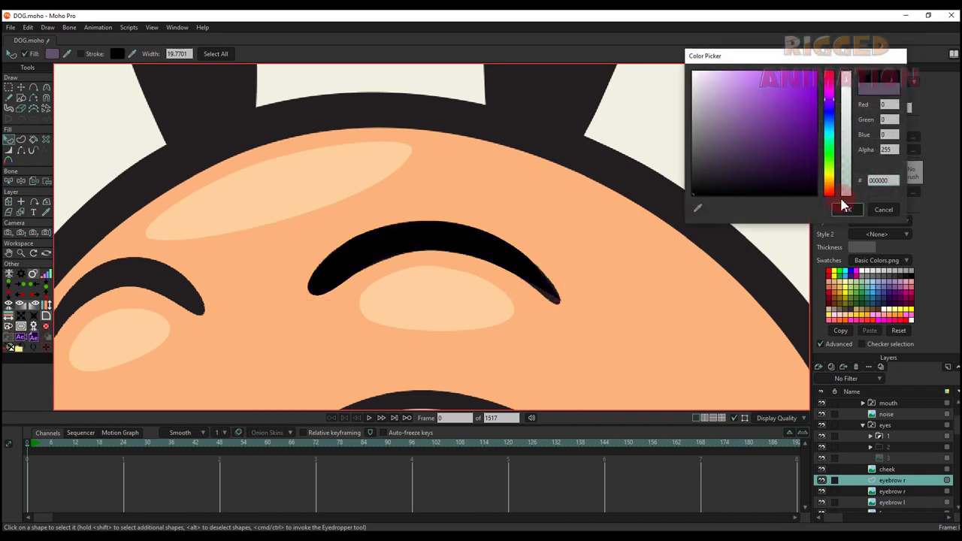
{"action": "left_click", "coordinate": [846, 209]}
Bind the points at the outer end of the traced eyebrow to its outermost bone
{"action": "scroll", "coordinate": [526, 248], "scroll_direction": "down", "scroll_amount": 1}
{"action": "key", "text": "v"}
{"action": "key", "text": "b"}
{"action": "scroll", "coordinate": [556, 252], "scroll_direction": "up", "scroll_amount": 1}
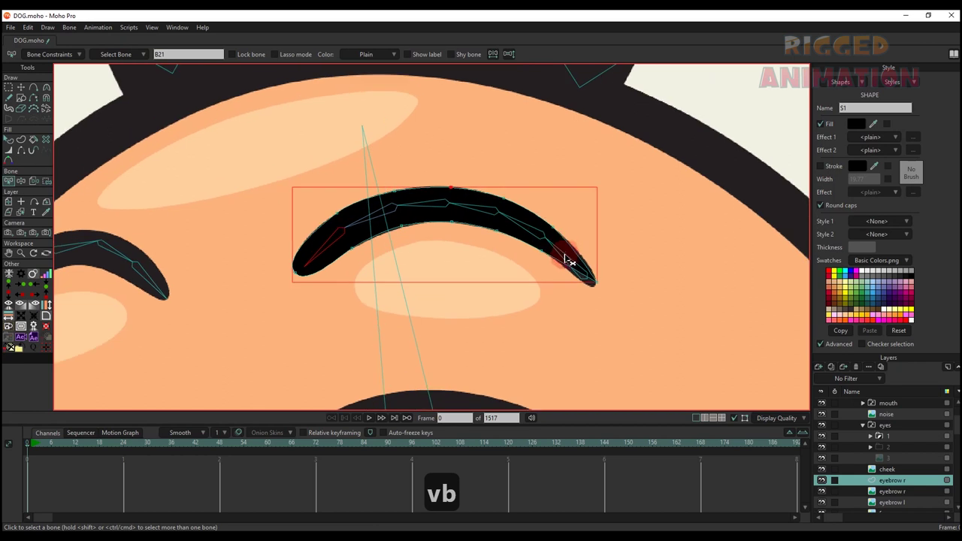
{"action": "left_click", "coordinate": [565, 258]}
{"action": "key", "text": "i"}
{"action": "left_click_drag", "start_coordinate": [528, 215], "coordinate": [650, 333]}
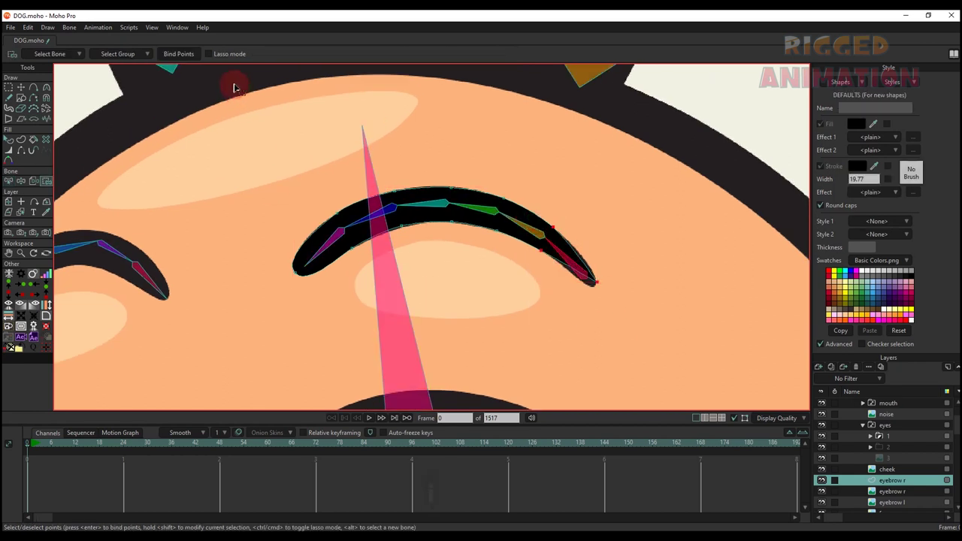
{"action": "left_click", "coordinate": [515, 203]}
Bind the next pair of points to the second eyebrow bone from the outer end
{"action": "key", "text": "b"}
{"action": "left_click", "coordinate": [523, 225]}
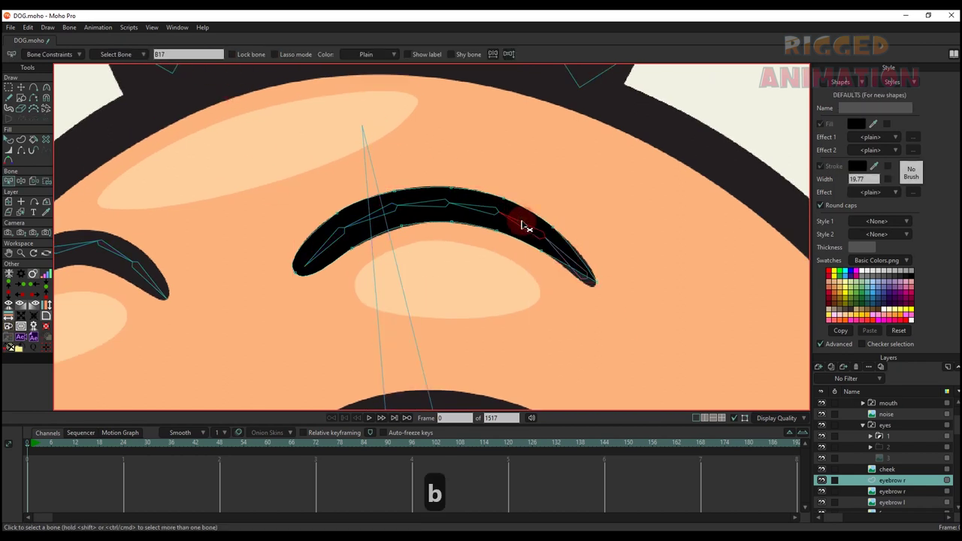
{"action": "key", "text": "i"}
{"action": "left_click_drag", "start_coordinate": [485, 187], "coordinate": [513, 258]}
Bind the two middle pairs of eyebrow points to the third and fourth bones from the outer end
{"action": "key", "text": "b"}
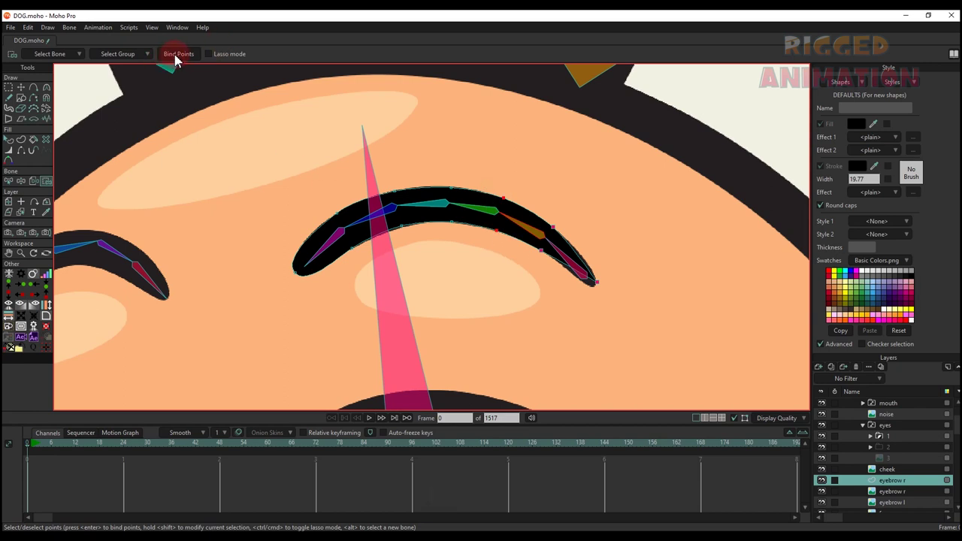
{"action": "left_click", "coordinate": [466, 211]}
{"action": "key", "text": "i"}
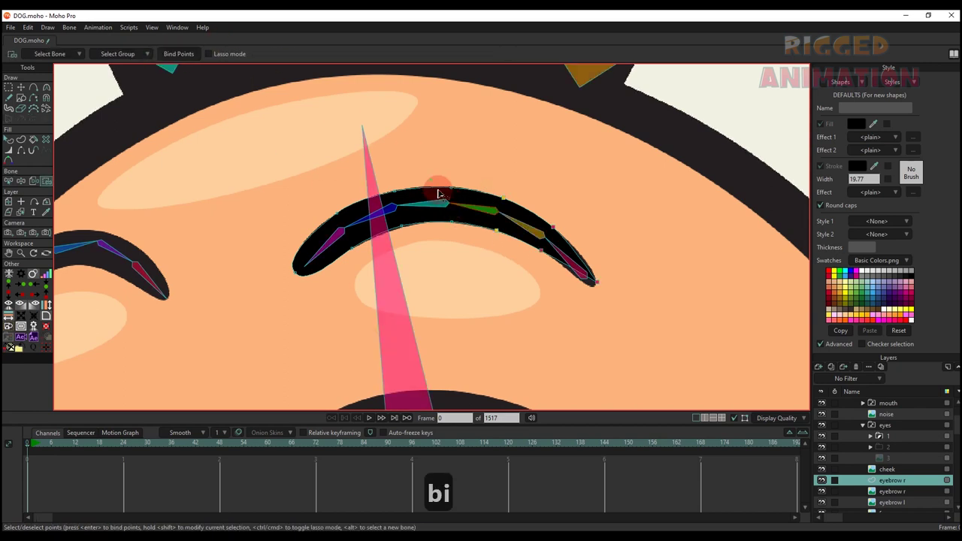
{"action": "key", "text": "b"}
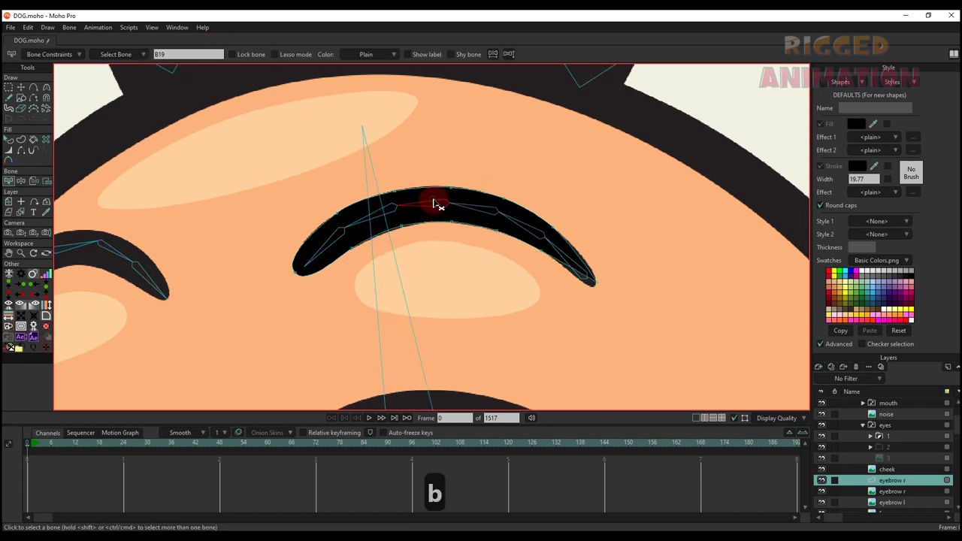
{"action": "key", "text": "i"}
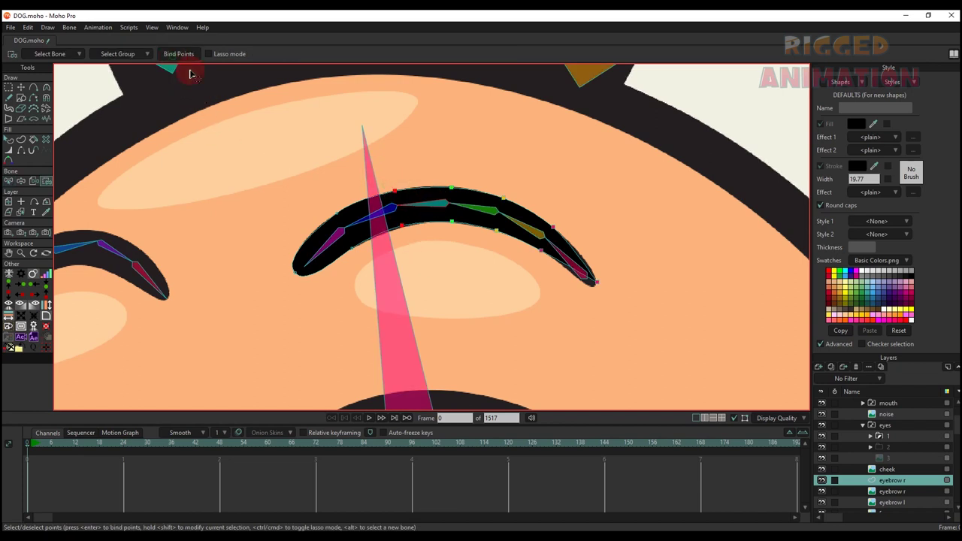
Bind the pair of points before the inner tip to the fifth eyebrow bone from the outer end
{"action": "key", "text": "b"}
{"action": "key", "text": "i"}
{"action": "left_click_drag", "start_coordinate": [317, 200], "coordinate": [369, 279]}
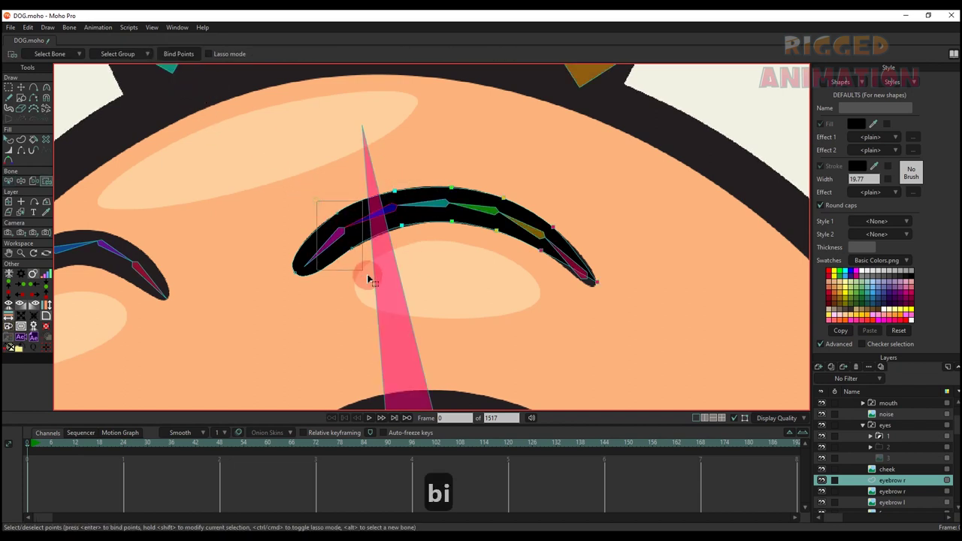
{"action": "left_click_drag", "start_coordinate": [238, 181], "coordinate": [361, 258]}
{"action": "left_click", "coordinate": [167, 55]}
Bind the inner tip point of the traced eyebrow to its innermost bone
{"action": "key", "text": "b"}
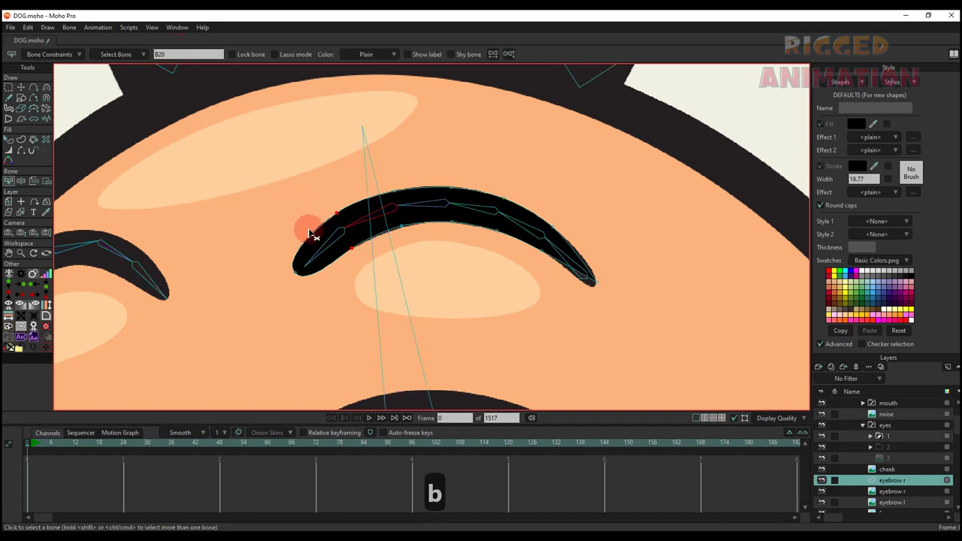
{"action": "left_click", "coordinate": [318, 251]}
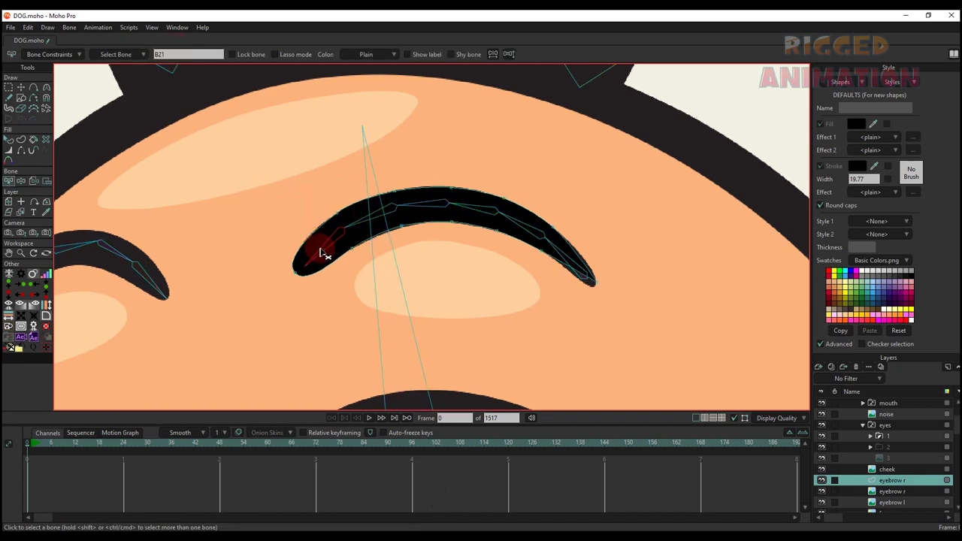
{"action": "key", "text": "i"}
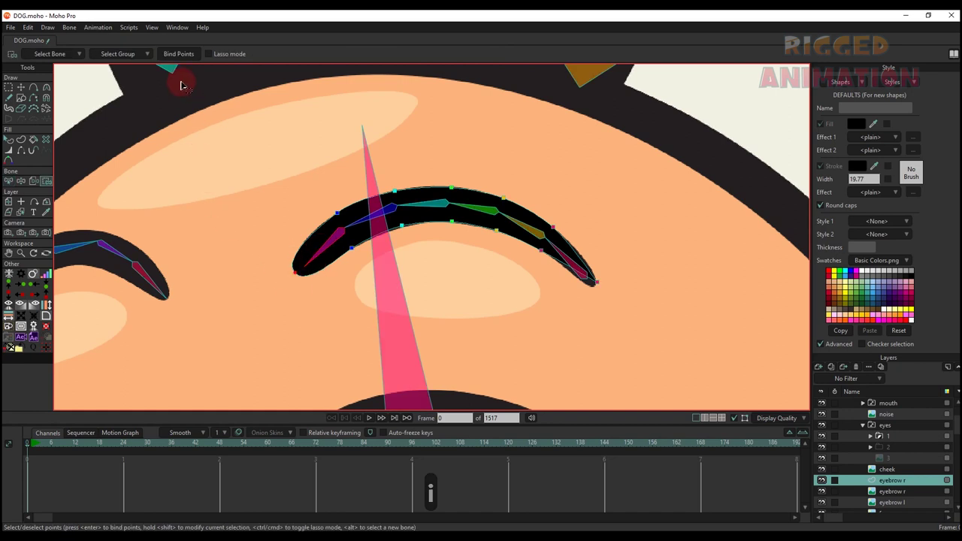
Delete the original eyebrow r image layer
{"action": "scroll", "coordinate": [458, 208], "scroll_direction": "down", "scroll_amount": 3}
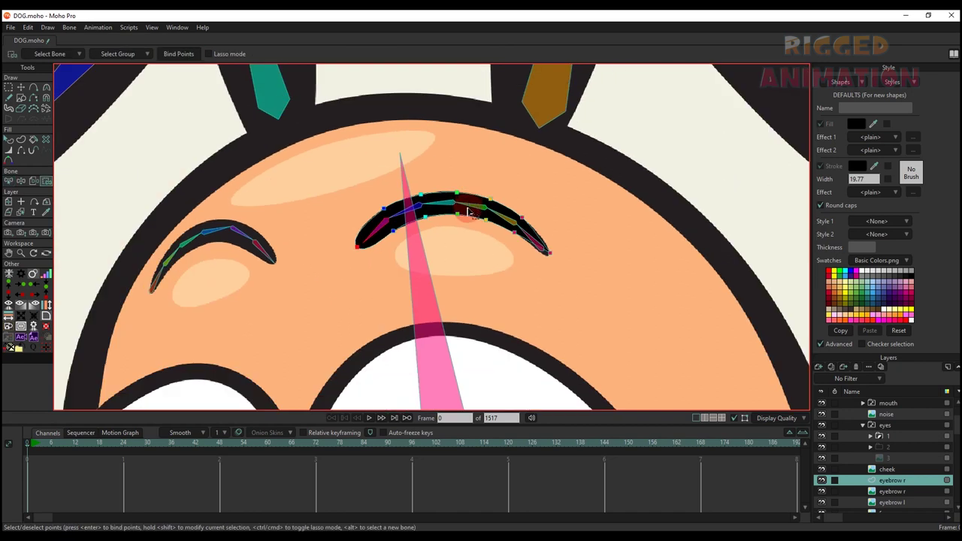
{"action": "left_click", "coordinate": [894, 492]}
{"action": "left_click", "coordinate": [856, 366]}
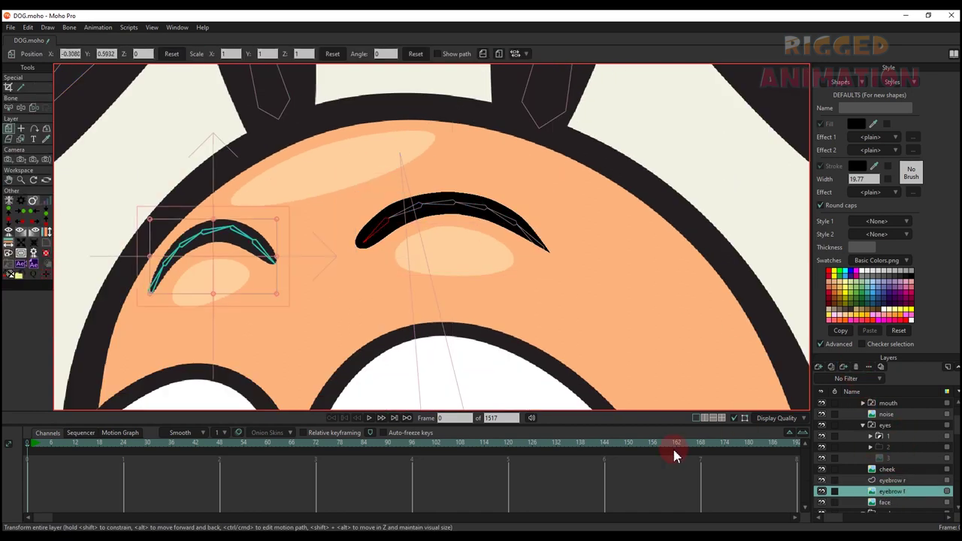
Check the eyebrow l image by toggling its visibility, and add a new vector layer above it
{"action": "left_click_drag", "start_coordinate": [260, 263], "coordinate": [369, 255]}
{"action": "left_click", "coordinate": [822, 491]}
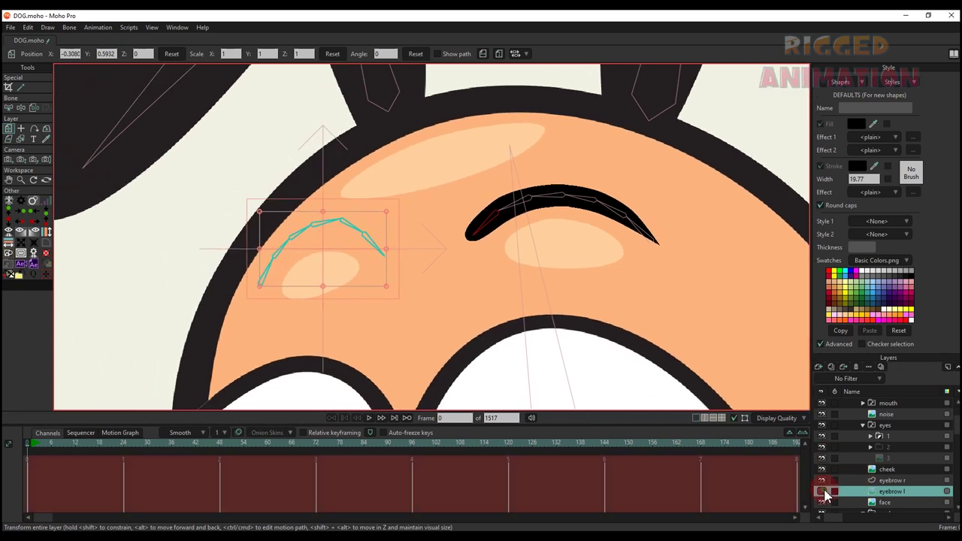
{"action": "left_click", "coordinate": [822, 490]}
{"action": "left_click", "coordinate": [822, 368]}
Name the new vector layer eyebrow l
{"action": "left_click", "coordinate": [885, 488]}
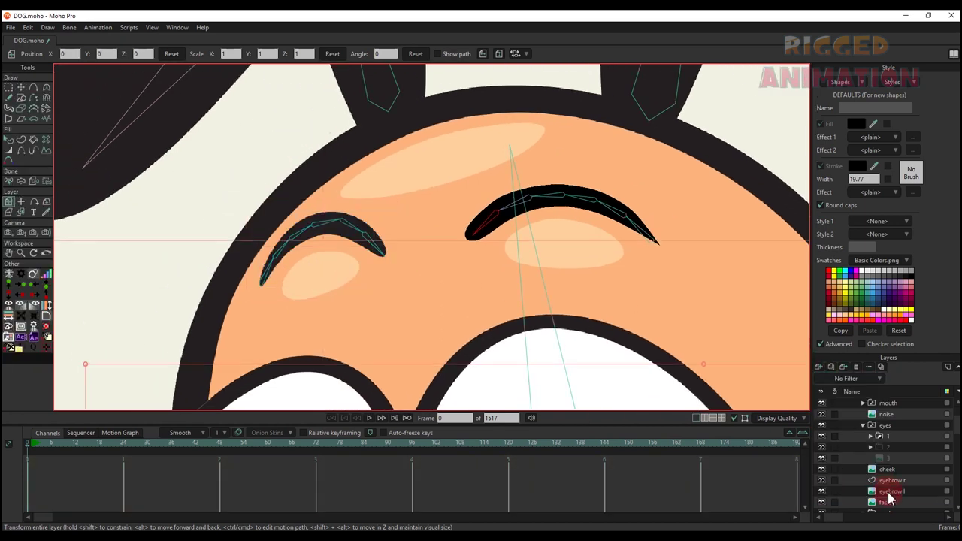
{"action": "double_click", "coordinate": [889, 493]}
{"action": "type", "text": "eye"}
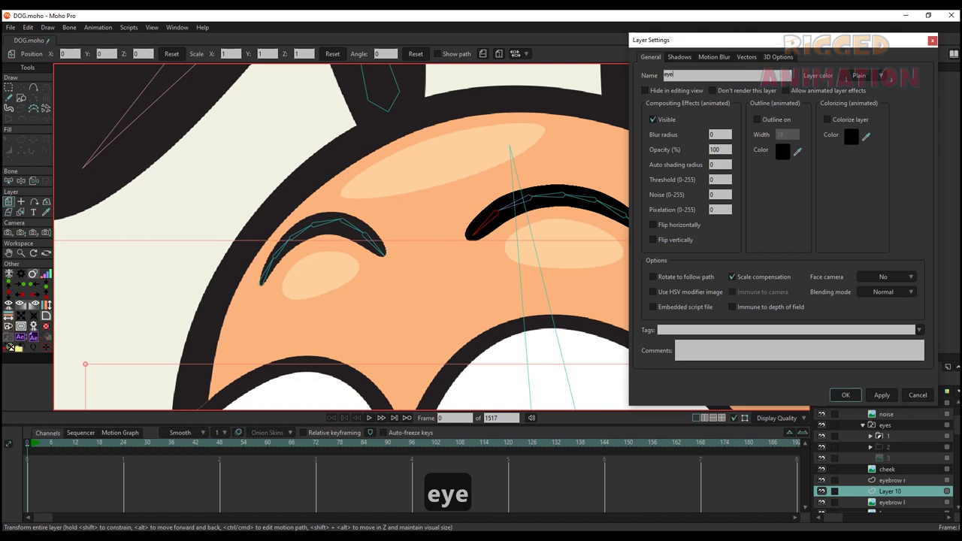
{"action": "type", "text": "brow "}
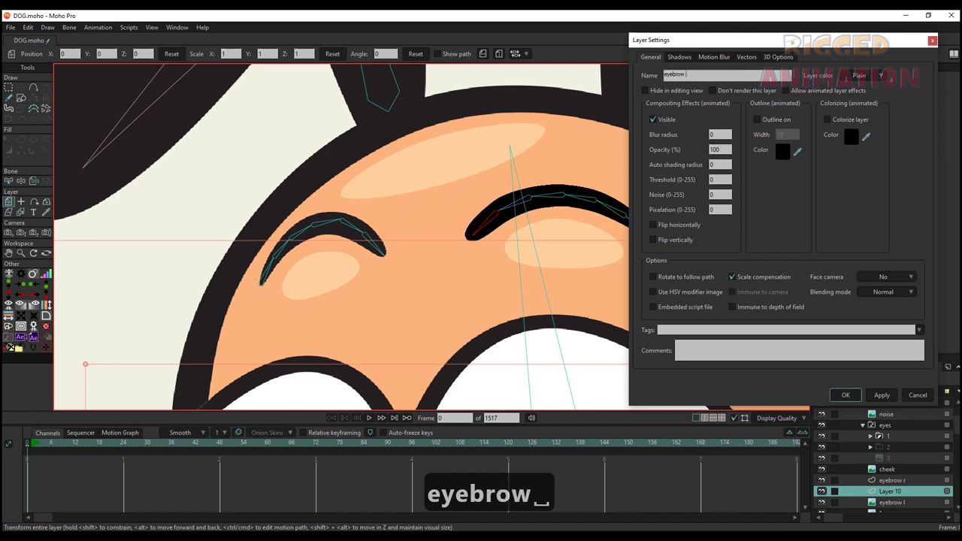
{"action": "type", "text": "l"}
{"action": "key", "text": "Return"}
{"action": "scroll", "coordinate": [256, 297], "scroll_direction": "up", "scroll_amount": 2}
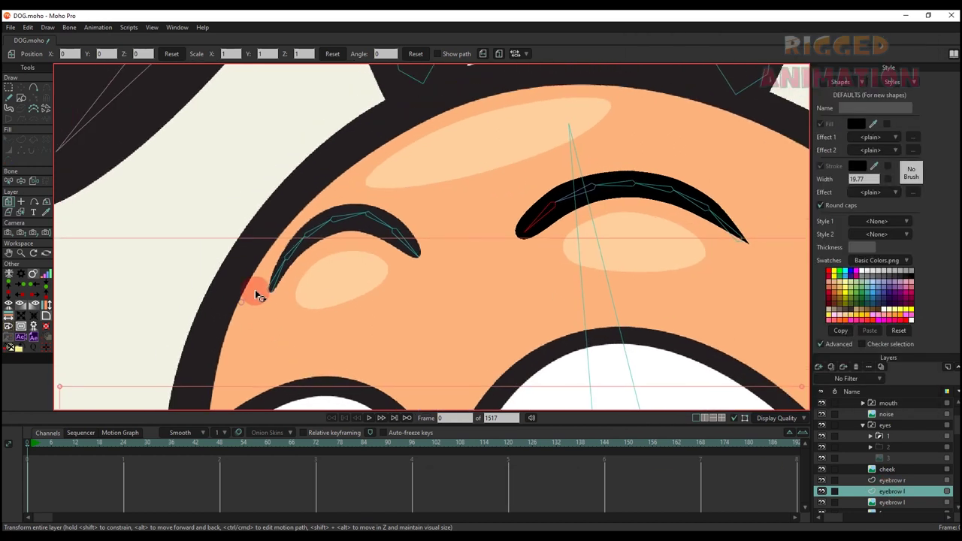
Trace the lower edge of the eyebrow l image with the Add Point tool, from the outer tip to the inner tip
{"action": "scroll", "coordinate": [259, 299], "scroll_direction": "up", "scroll_amount": 2}
{"action": "key", "text": "a"}
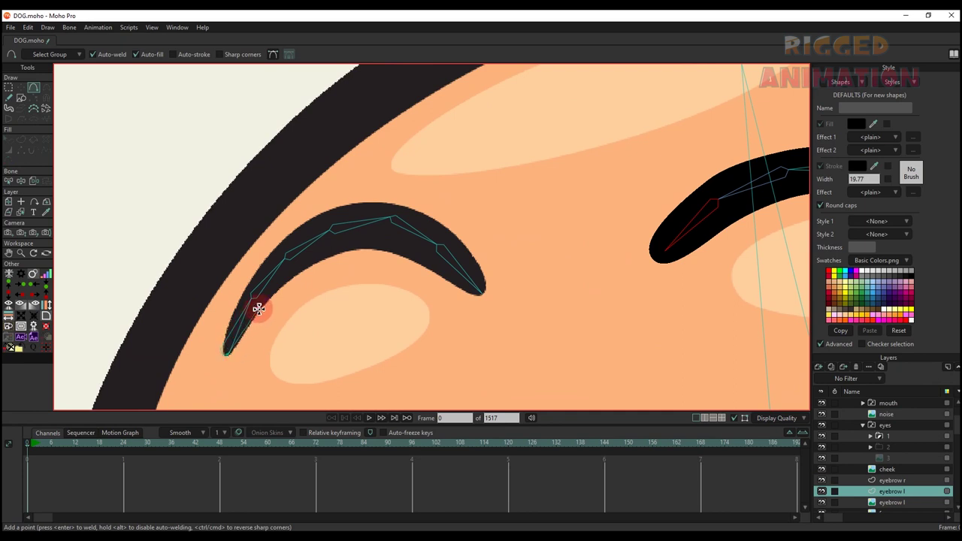
{"action": "left_click", "coordinate": [260, 307]}
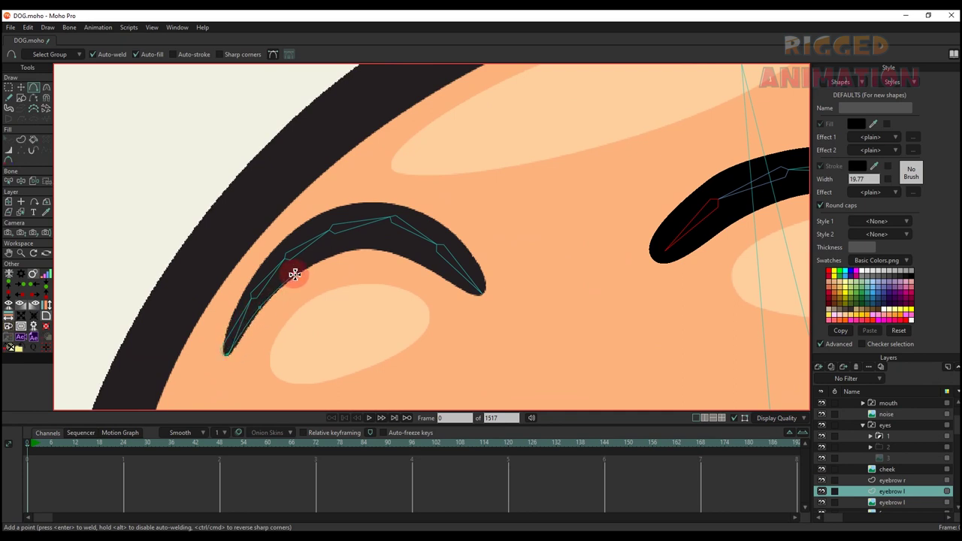
{"action": "left_click", "coordinate": [294, 273]}
{"action": "left_click", "coordinate": [338, 254]}
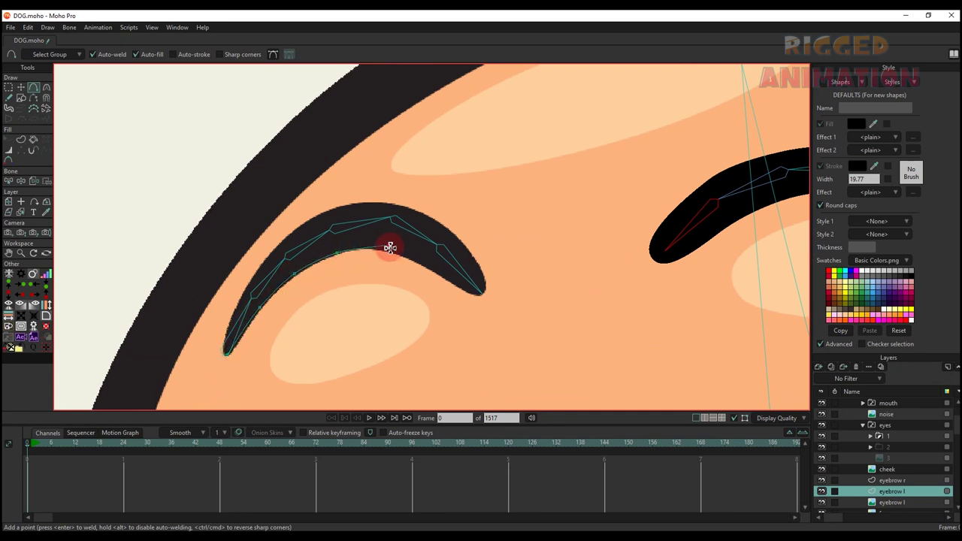
{"action": "left_click", "coordinate": [389, 251]}
{"action": "left_click", "coordinate": [427, 267]}
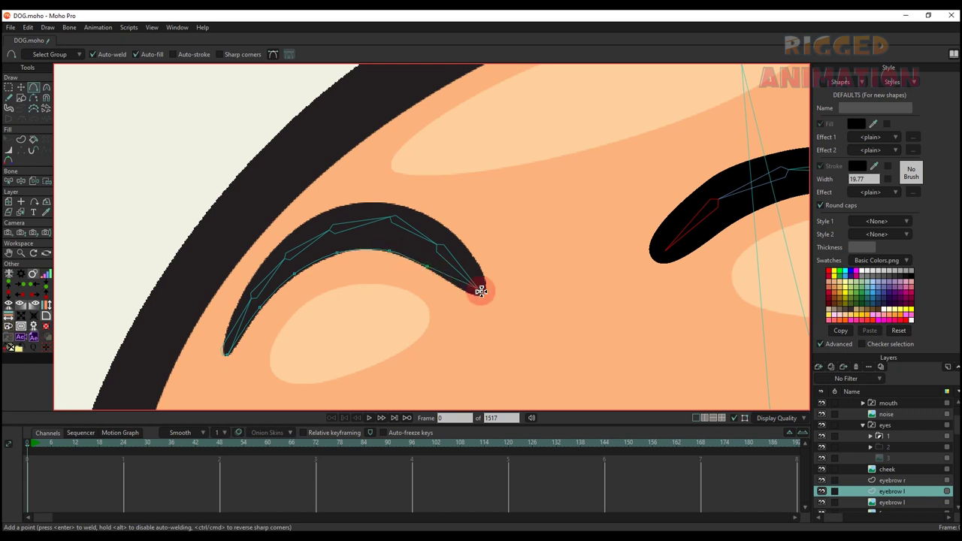
{"action": "left_click", "coordinate": [482, 294]}
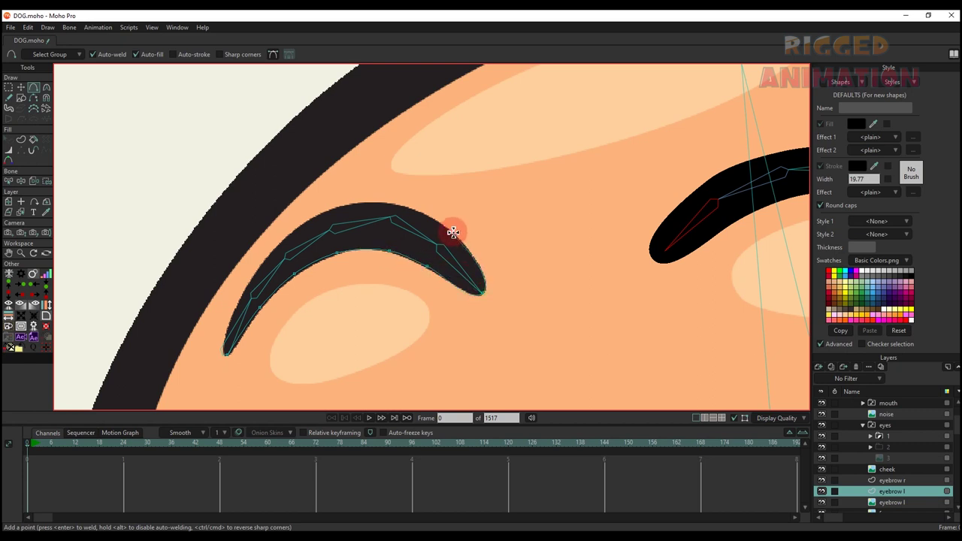
Trace the eyebrow's upper edge back from the inner tip and close the outline at the outer tip as a filled shape
{"action": "left_click", "coordinate": [451, 231]}
{"action": "left_click", "coordinate": [393, 203]}
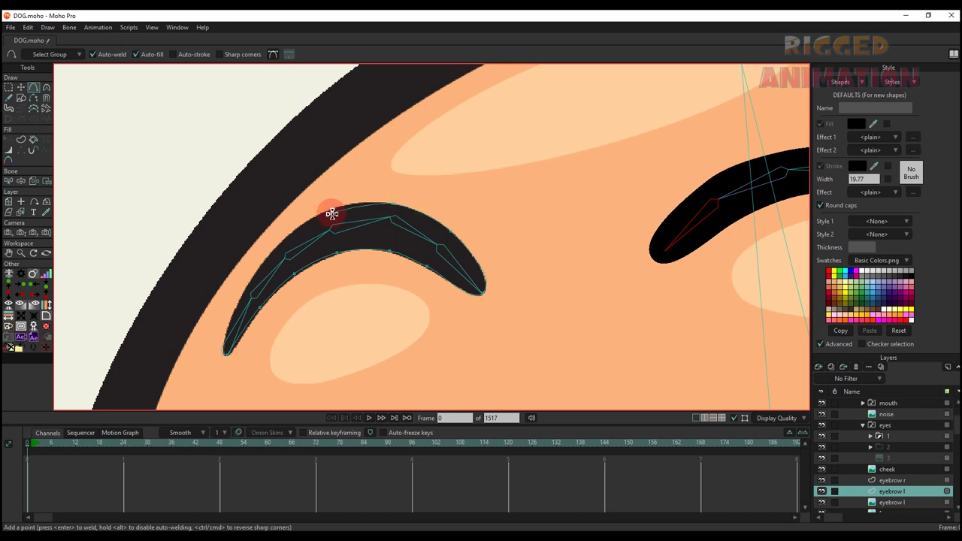
{"action": "left_click", "coordinate": [320, 215]}
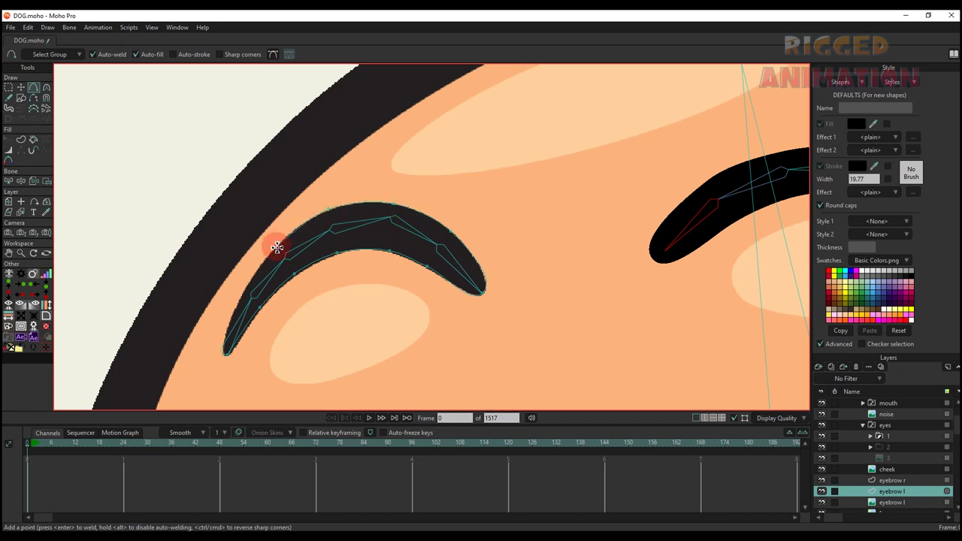
{"action": "left_click", "coordinate": [277, 248]}
{"action": "left_click", "coordinate": [243, 295]}
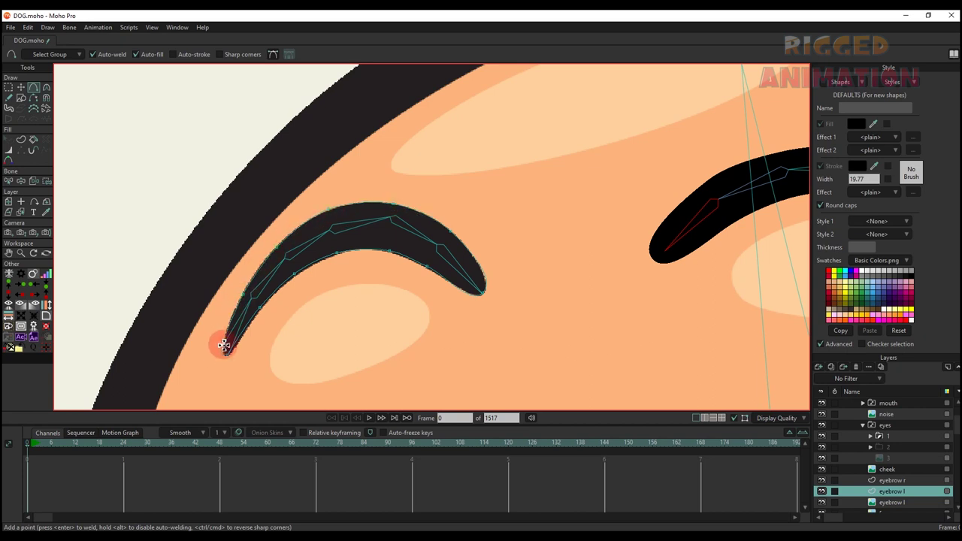
{"action": "left_click", "coordinate": [225, 357]}
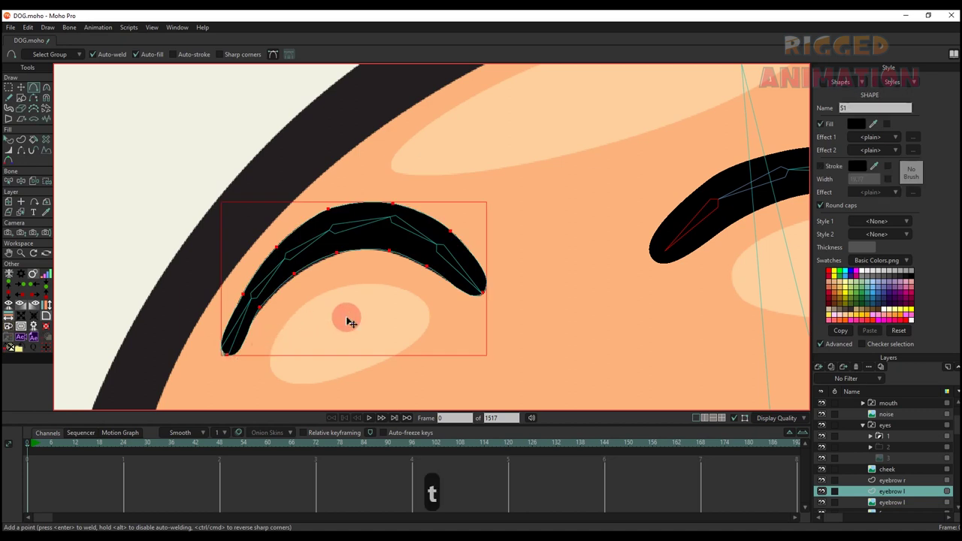
Tighten the curvature at the traced eyebrow's outer tip to fit the image, and inspect the finished shape
{"action": "key", "text": "t"}
{"action": "key", "text": "c"}
{"action": "scroll", "coordinate": [263, 334], "scroll_direction": "up", "scroll_amount": 3}
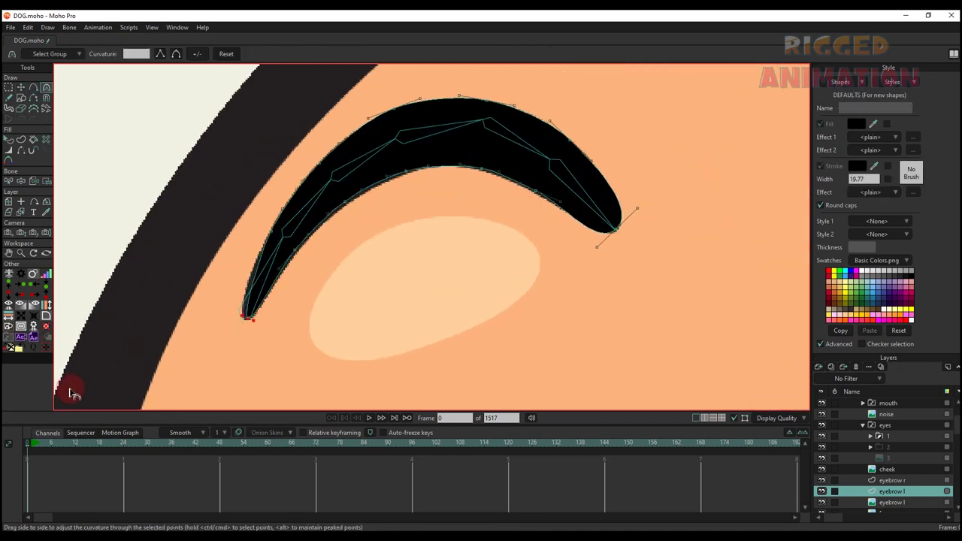
{"action": "left_click_drag", "start_coordinate": [69, 393], "coordinate": [18, 423]}
{"action": "scroll", "coordinate": [301, 305], "scroll_direction": "down", "scroll_amount": 2}
{"action": "left_click_drag", "start_coordinate": [381, 261], "coordinate": [377, 291]}
{"action": "scroll", "coordinate": [291, 304], "scroll_direction": "up", "scroll_amount": 2}
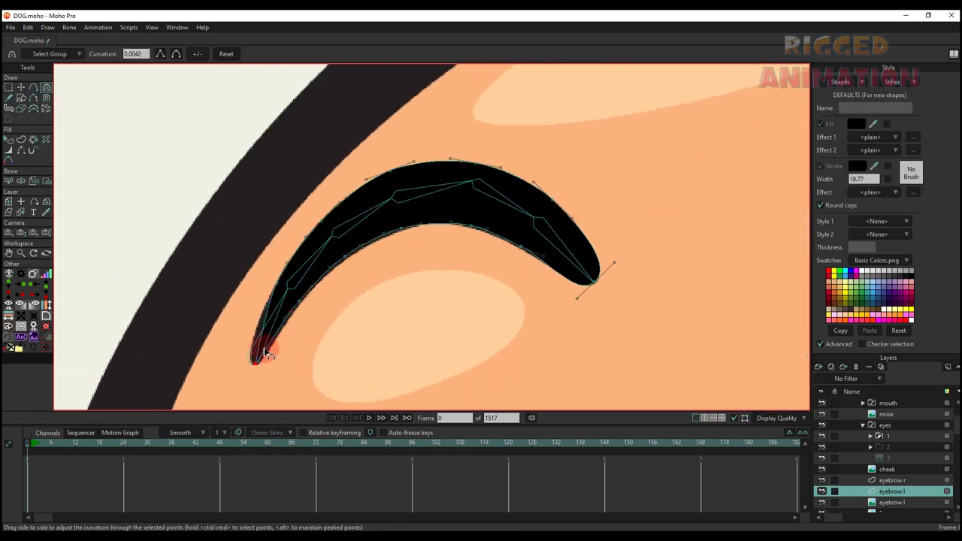
{"action": "left_click_drag", "start_coordinate": [265, 353], "coordinate": [242, 364]}
{"action": "key", "text": "t"}
{"action": "key", "text": "q"}
{"action": "scroll", "coordinate": [382, 309], "scroll_direction": "down", "scroll_amount": 3}
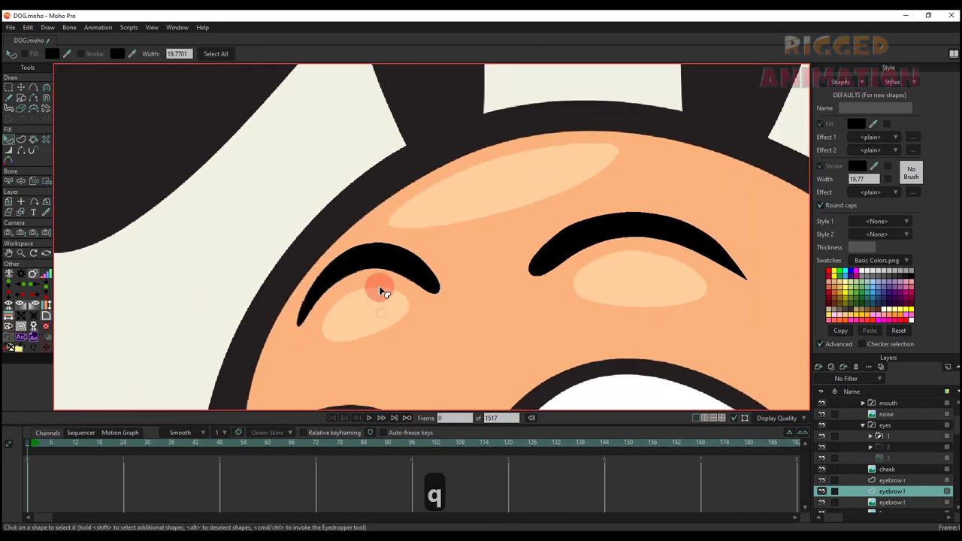
{"action": "key", "text": "t"}
{"action": "key", "text": "q"}
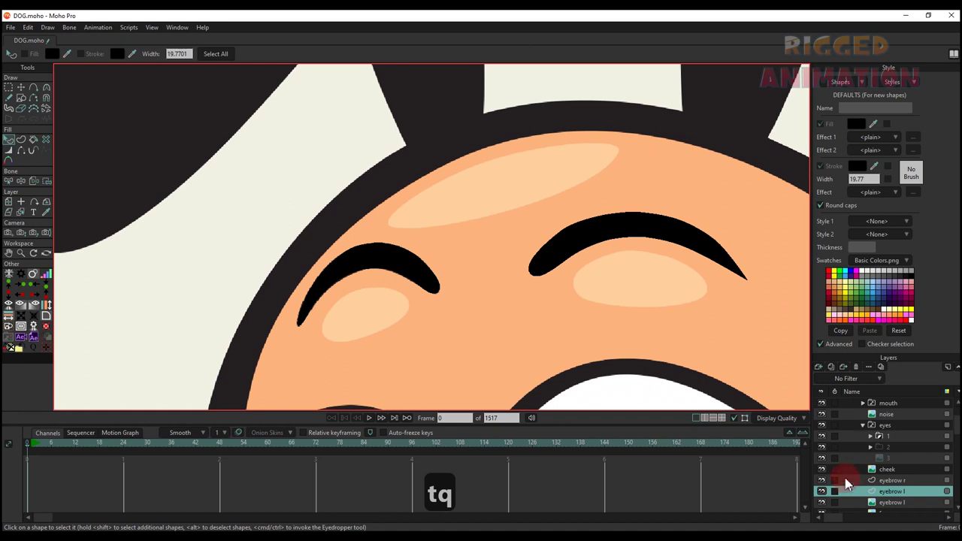
Delete the original eyebrow l image layer and select the eyebrow l vector layer
{"action": "left_click", "coordinate": [866, 502]}
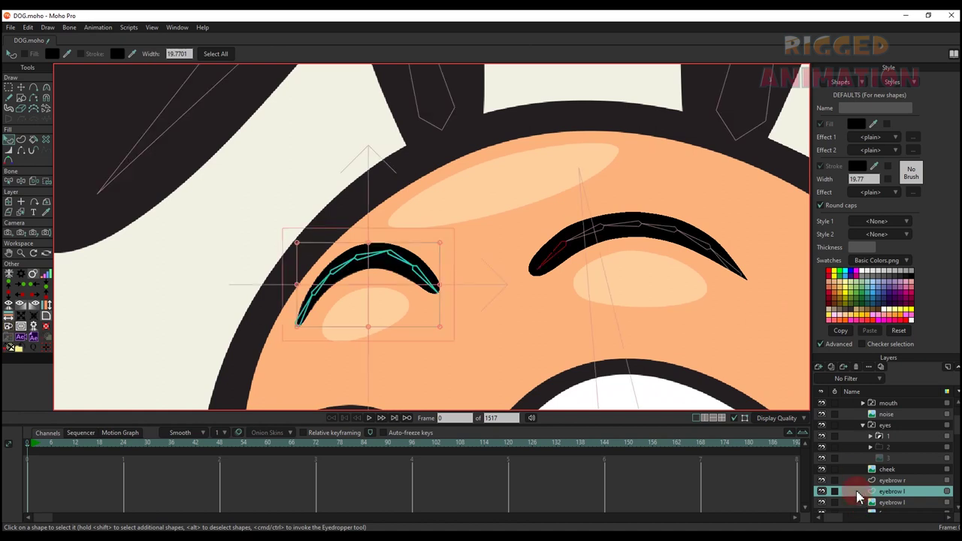
{"action": "left_click", "coordinate": [856, 366]}
{"action": "left_click", "coordinate": [845, 491]}
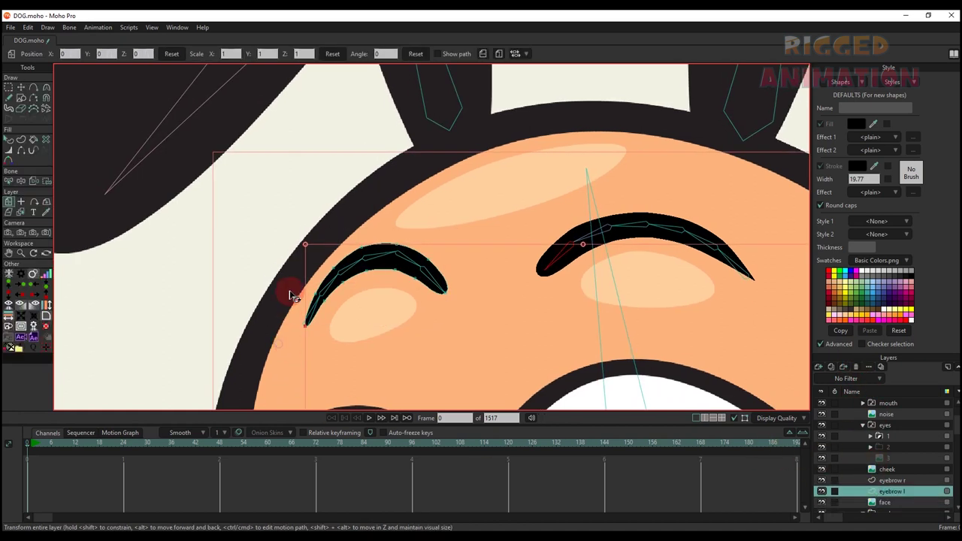
Bind the outer tip point and the adjacent pair of points of eyebrow l to its outermost bone
{"action": "scroll", "coordinate": [321, 302], "scroll_direction": "up", "scroll_amount": 3}
{"action": "key", "text": "b"}
{"action": "left_click_drag", "start_coordinate": [331, 322], "coordinate": [321, 304]}
{"action": "key", "text": "i"}
{"action": "left_click_drag", "start_coordinate": [279, 253], "coordinate": [371, 369]}
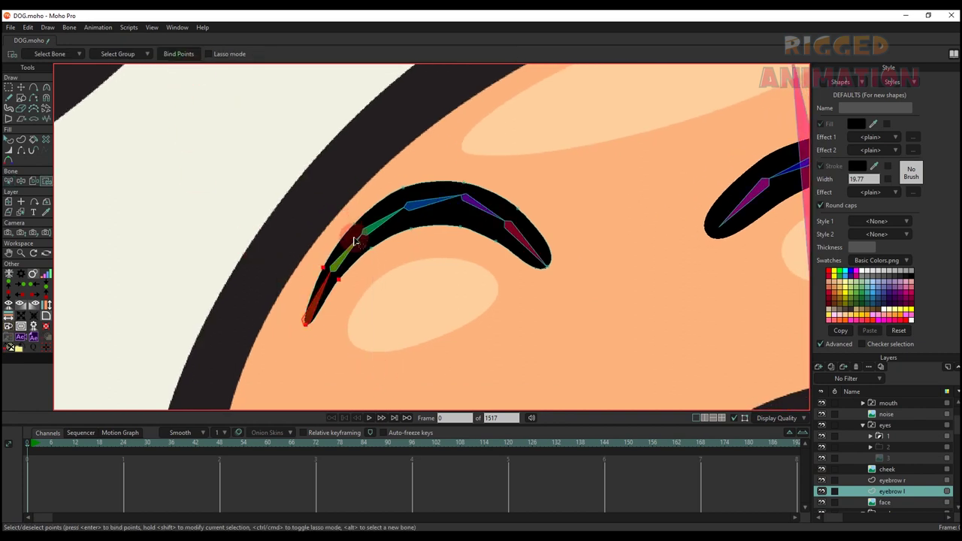
Bind the next two pairs of eyebrow l points to the second and third bones from the outer end, one pair per bone
{"action": "key", "text": "b"}
{"action": "key", "text": "i"}
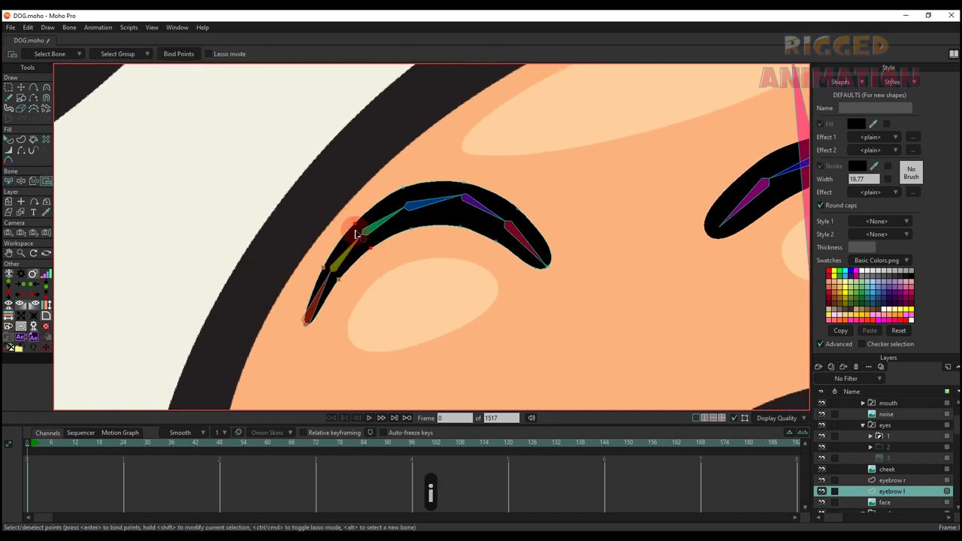
{"action": "left_click", "coordinate": [398, 213]}
{"action": "key", "text": "b"}
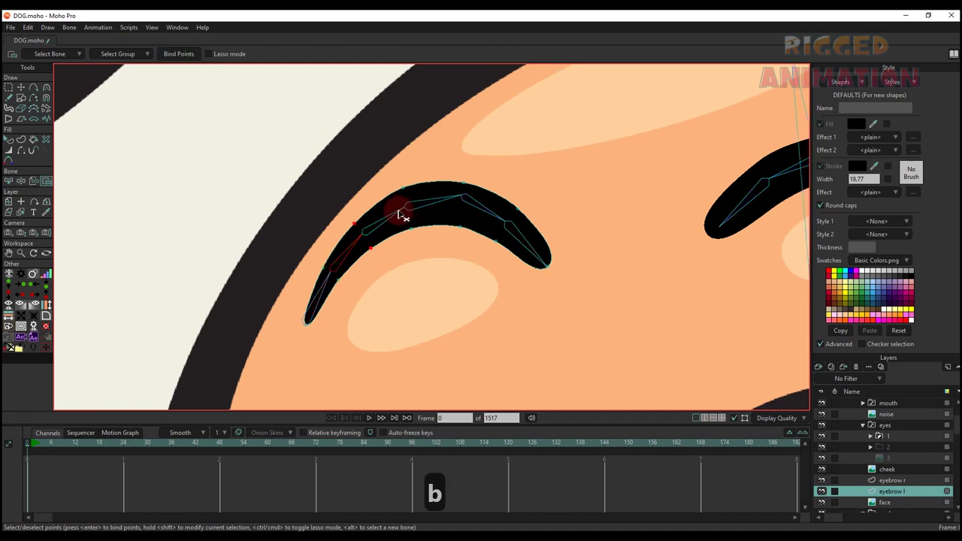
{"action": "key", "text": "i"}
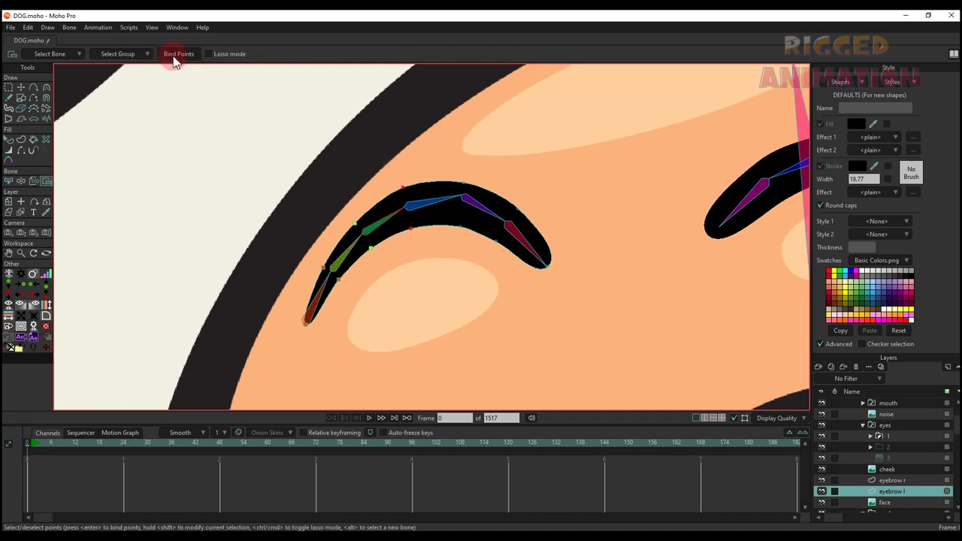
Bind the pair of eyebrow l points near the crest's inner side to the fourth bone from the outer end
{"action": "key", "text": "b"}
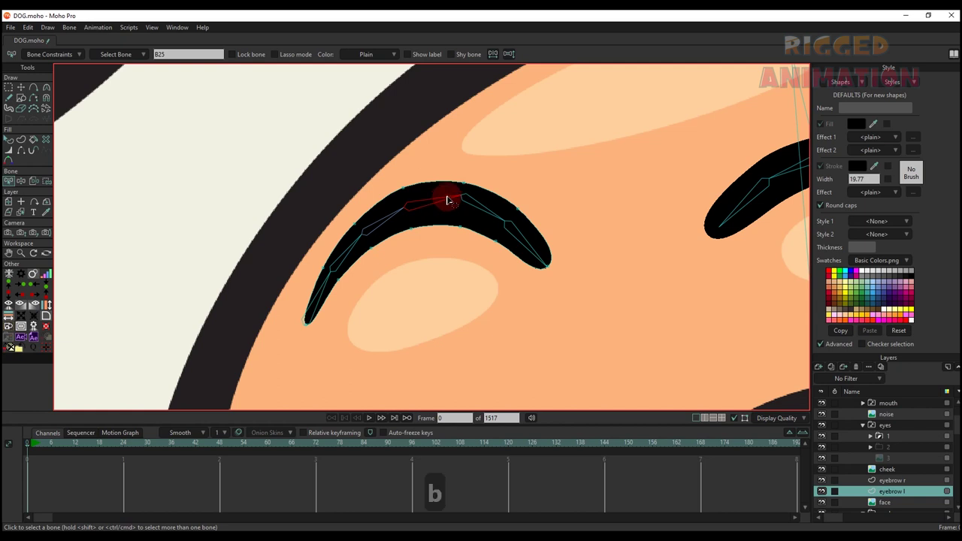
{"action": "key", "text": "i"}
{"action": "left_click", "coordinate": [186, 58]}
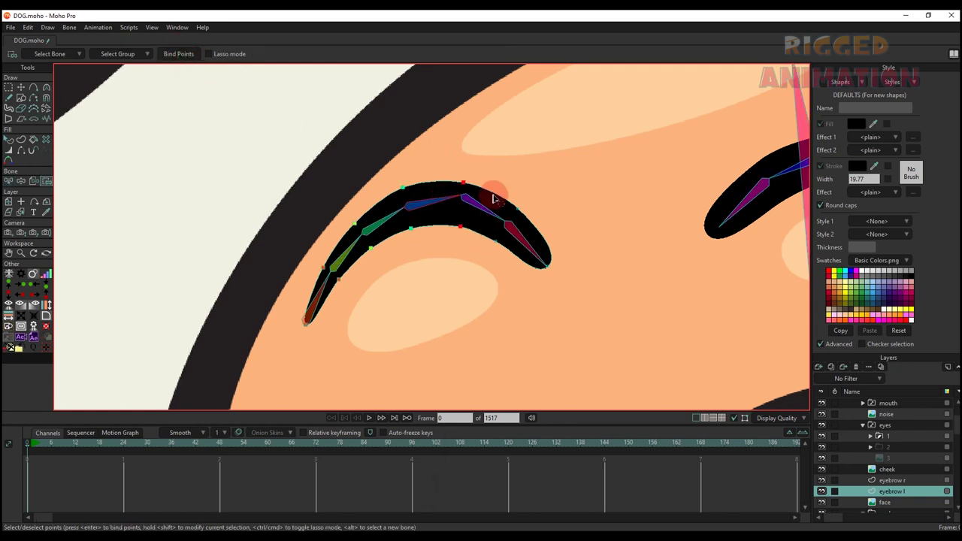
Bind the last pair of points before eyebrow l's inner tip to the fifth bone from the outer end
{"action": "key", "text": "b"}
{"action": "left_click", "coordinate": [490, 213]}
{"action": "key", "text": "i"}
{"action": "left_click_drag", "start_coordinate": [494, 192], "coordinate": [538, 281]}
Bind the inner tip point of eyebrow l to its innermost bone
{"action": "key", "text": "b"}
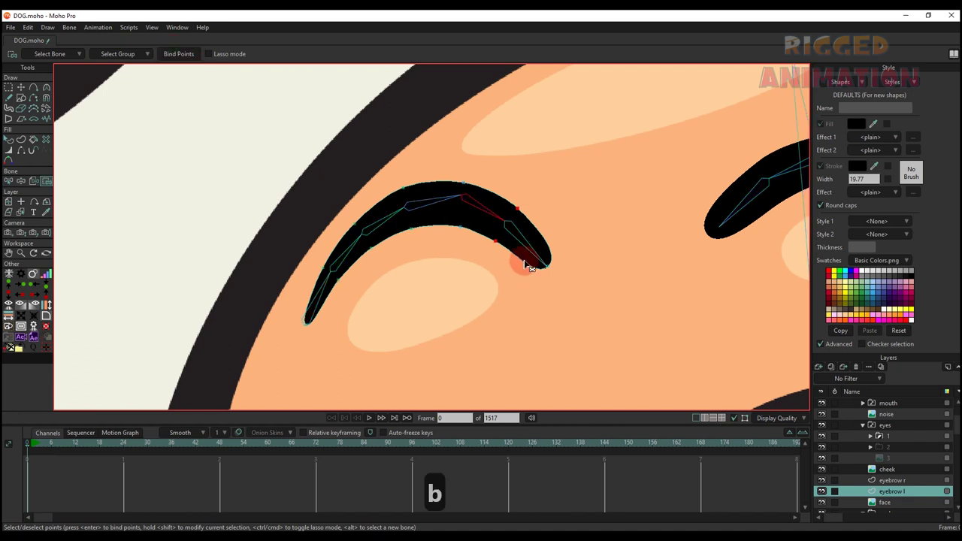
{"action": "left_click", "coordinate": [536, 256]}
{"action": "key", "text": "i"}
{"action": "left_click_drag", "start_coordinate": [534, 254], "coordinate": [560, 300]}
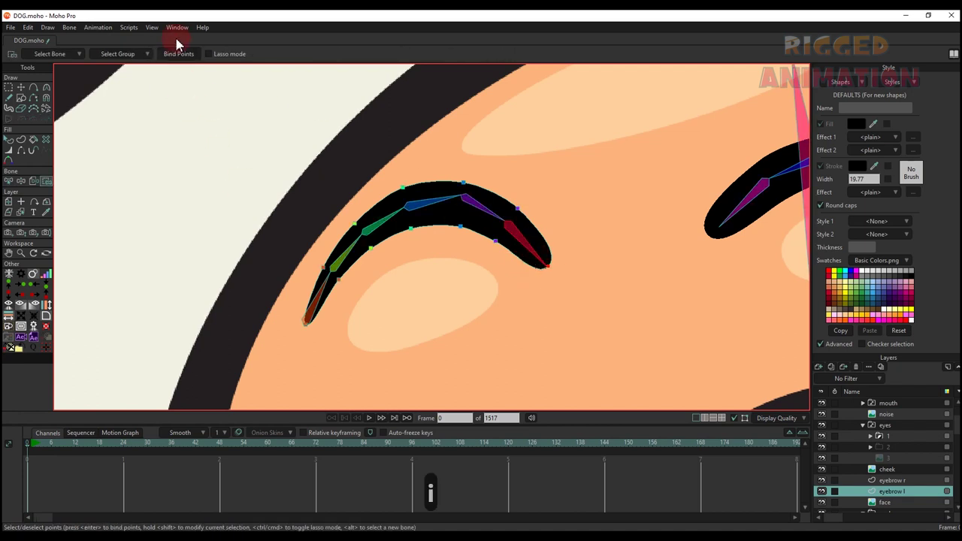
{"action": "scroll", "coordinate": [520, 213], "scroll_direction": "down", "scroll_amount": 4}
{"action": "left_click_drag", "start_coordinate": [520, 215], "coordinate": [407, 253]}
{"action": "scroll", "coordinate": [880, 402], "scroll_direction": "up", "scroll_amount": 1}
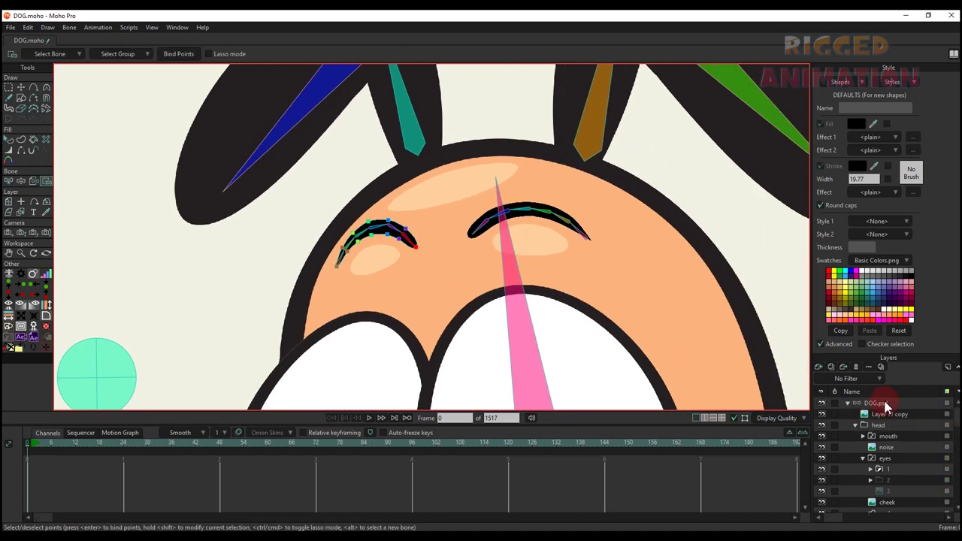
On the DOG.psd bone layer, select the eyebrow control bone, open its B50 smart bone action and go to frame 24
{"action": "left_click", "coordinate": [880, 402]}
{"action": "scroll", "coordinate": [464, 207], "scroll_direction": "down", "scroll_amount": 4}
{"action": "left_click_drag", "start_coordinate": [469, 212], "coordinate": [408, 236]}
{"action": "key", "text": "t"}
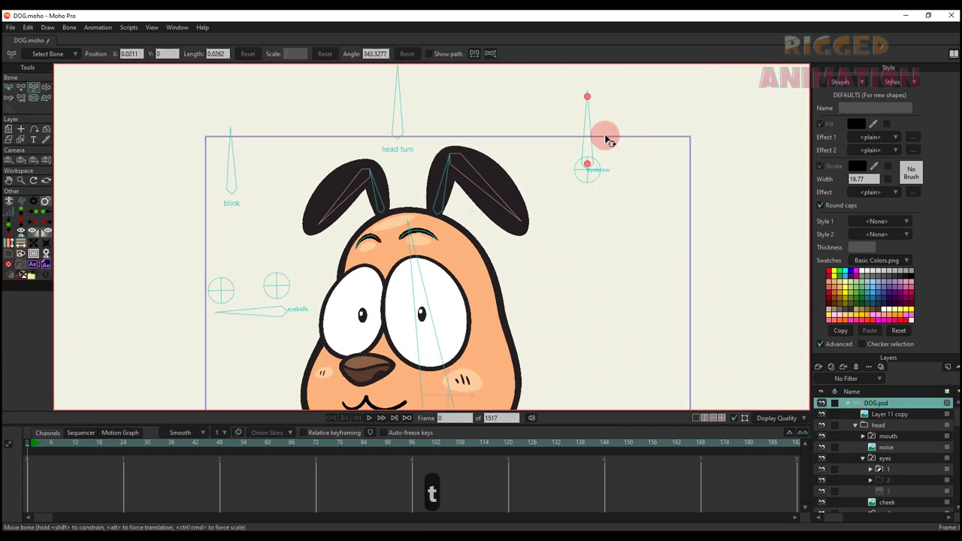
{"action": "left_click", "coordinate": [590, 127]}
{"action": "key", "text": "ctrl+k"}
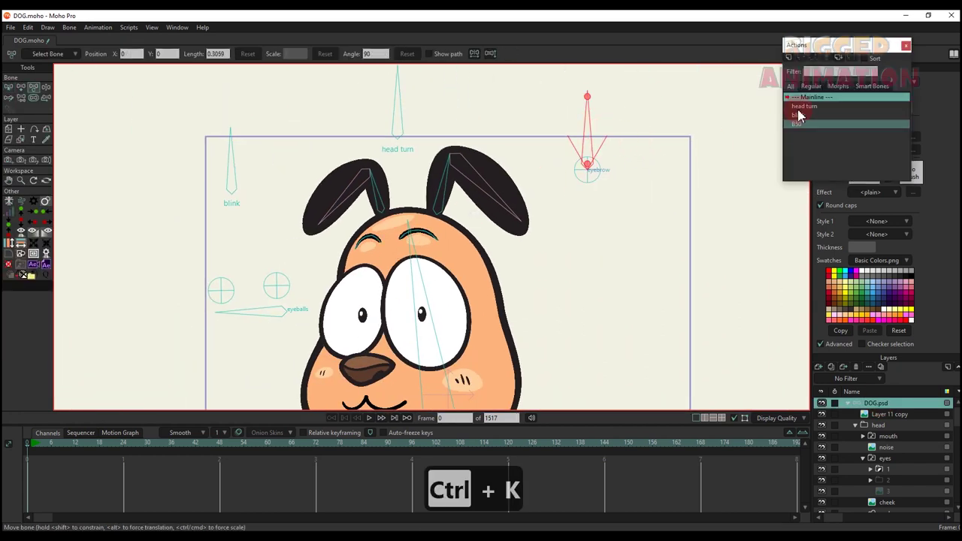
{"action": "double_click", "coordinate": [803, 124]}
{"action": "left_click_drag", "start_coordinate": [48, 449], "coordinate": [123, 460]}
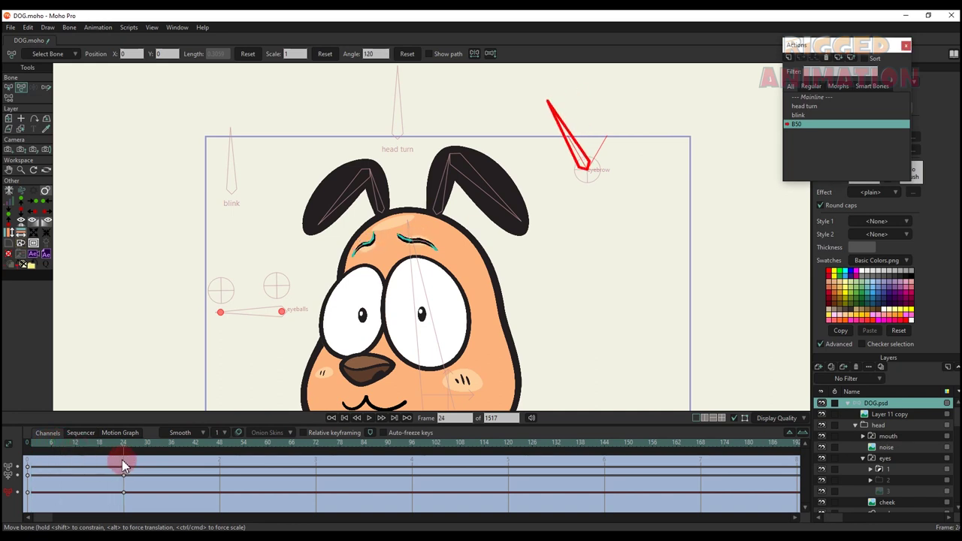
Delete the old eyebrow bone keyframes from the B50 action
{"action": "scroll", "coordinate": [366, 279], "scroll_direction": "up", "scroll_amount": 3}
{"action": "left_click_drag", "start_coordinate": [166, 489], "coordinate": [3, 385]}
{"action": "scroll", "coordinate": [127, 345], "scroll_direction": "down", "scroll_amount": 3}
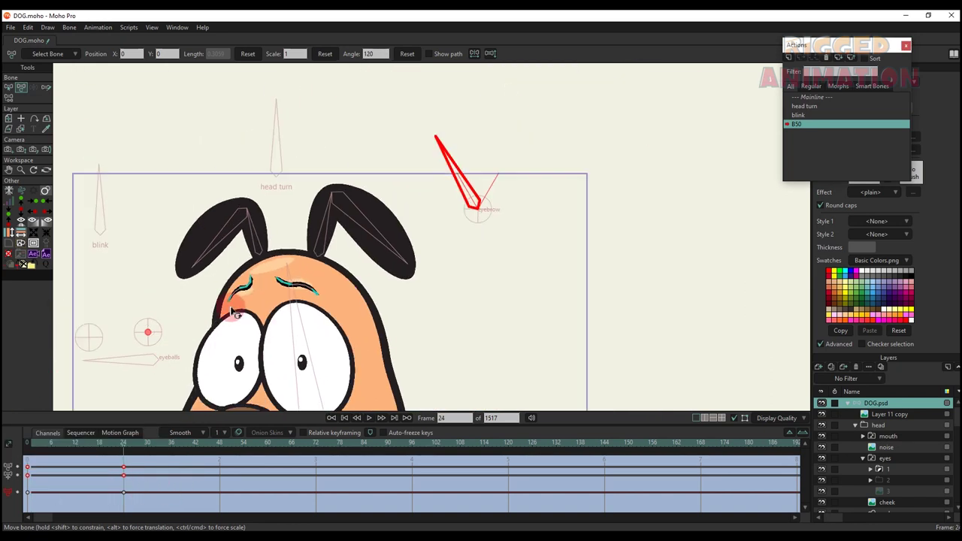
{"action": "key", "text": "BackSpace"}
{"action": "left_click_drag", "start_coordinate": [360, 266], "coordinate": [381, 263]}
{"action": "left_click_drag", "start_coordinate": [516, 172], "coordinate": [446, 228]}
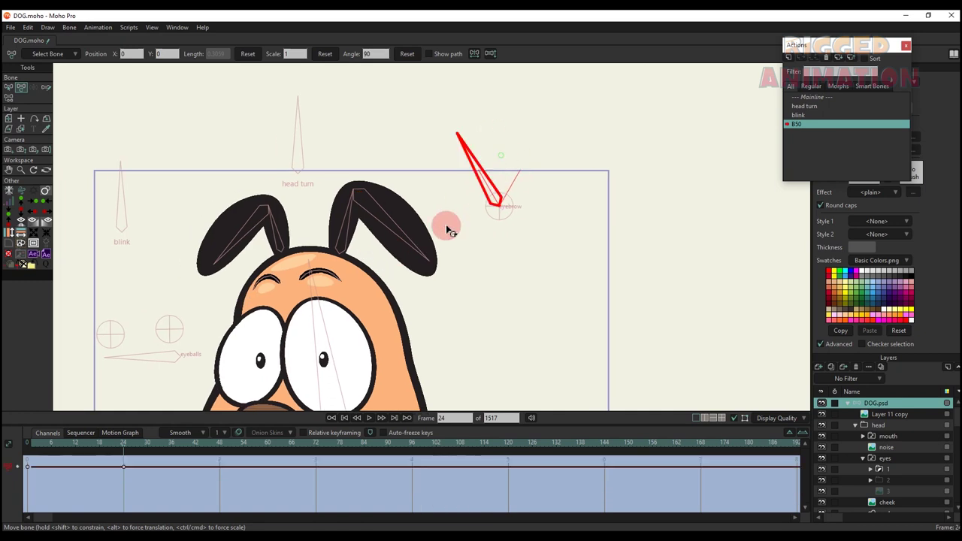
At frame 24, move and rotate the eyebrow l bones to lower the inner end into an angry slant
{"action": "scroll", "coordinate": [242, 285], "scroll_direction": "up", "scroll_amount": 6}
{"action": "key", "text": "t"}
{"action": "left_click_drag", "start_coordinate": [278, 305], "coordinate": [321, 275]}
{"action": "left_click_drag", "start_coordinate": [293, 292], "coordinate": [309, 308]}
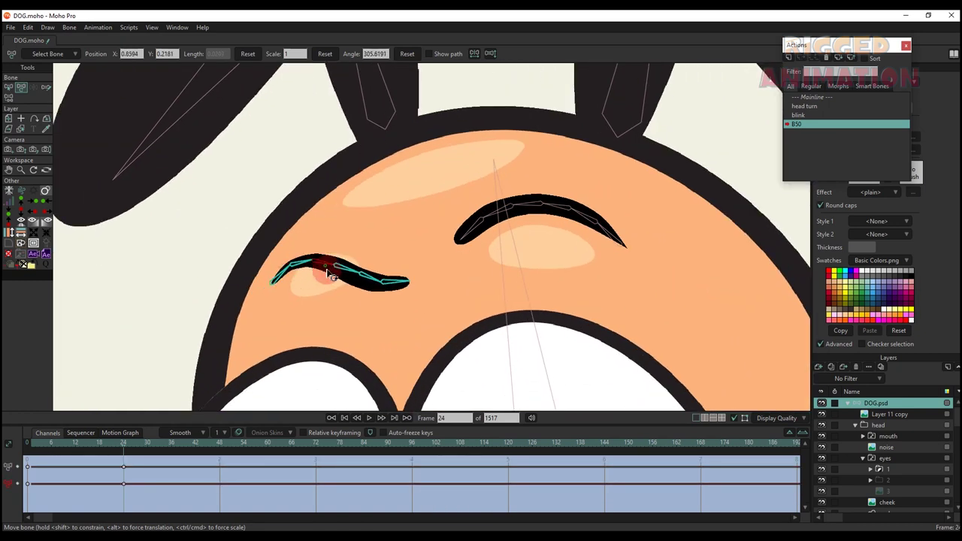
{"action": "left_click_drag", "start_coordinate": [332, 277], "coordinate": [366, 268]}
Refine the eyebrow l bones at frame 24 into a smooth S-shaped curve with a raised outer end
{"action": "scroll", "coordinate": [376, 248], "scroll_direction": "down", "scroll_amount": 5}
{"action": "scroll", "coordinate": [380, 257], "scroll_direction": "up", "scroll_amount": 6}
{"action": "left_click_drag", "start_coordinate": [259, 239], "coordinate": [292, 247]}
{"action": "left_click_drag", "start_coordinate": [354, 287], "coordinate": [357, 279]}
{"action": "left_click_drag", "start_coordinate": [275, 240], "coordinate": [276, 251]}
{"action": "scroll", "coordinate": [279, 251], "scroll_direction": "down", "scroll_amount": 3}
{"action": "scroll", "coordinate": [481, 263], "scroll_direction": "up", "scroll_amount": 3}
At frame 24, move and rotate the eyebrow r bones into a matching angry slant, and deselect the bones
{"action": "left_click_drag", "start_coordinate": [502, 174], "coordinate": [489, 213]}
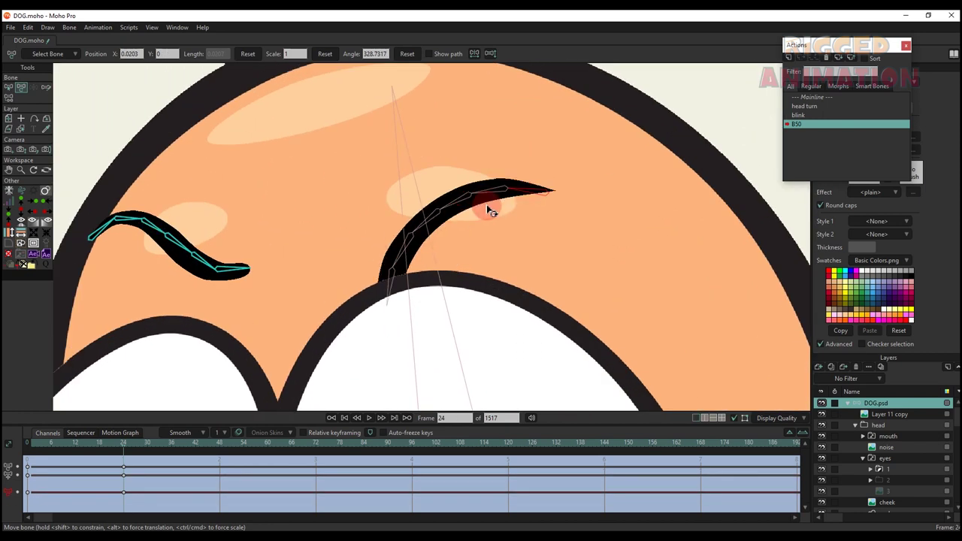
{"action": "left_click_drag", "start_coordinate": [438, 237], "coordinate": [508, 203]}
{"action": "scroll", "coordinate": [398, 215], "scroll_direction": "up", "scroll_amount": 2}
{"action": "scroll", "coordinate": [494, 204], "scroll_direction": "down", "scroll_amount": 2}
{"action": "scroll", "coordinate": [508, 203], "scroll_direction": "down", "scroll_amount": 4}
{"action": "key", "text": "b"}
{"action": "left_click", "coordinate": [616, 251]}
Fine-tune the bones of both eyebrows at frame 24 so their angry curves match and sit lower over the eyes
{"action": "scroll", "coordinate": [445, 224], "scroll_direction": "up", "scroll_amount": 2}
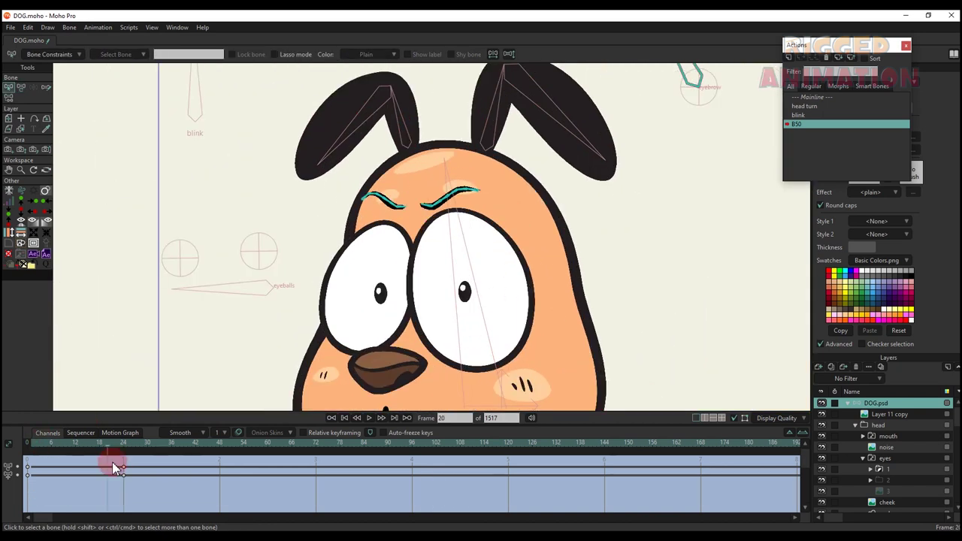
{"action": "scroll", "coordinate": [464, 283], "scroll_direction": "up", "scroll_amount": 2}
{"action": "key", "text": "t"}
{"action": "left_click_drag", "start_coordinate": [523, 144], "coordinate": [498, 183]}
{"action": "scroll", "coordinate": [543, 149], "scroll_direction": "down", "scroll_amount": 2}
{"action": "key", "text": "q"}
{"action": "key", "text": "t"}
{"action": "scroll", "coordinate": [543, 149], "scroll_direction": "up", "scroll_amount": 1}
{"action": "left_click_drag", "start_coordinate": [265, 185], "coordinate": [262, 207]}
{"action": "scroll", "coordinate": [462, 175], "scroll_direction": "up", "scroll_amount": 2}
{"action": "left_click_drag", "start_coordinate": [491, 183], "coordinate": [491, 187]}
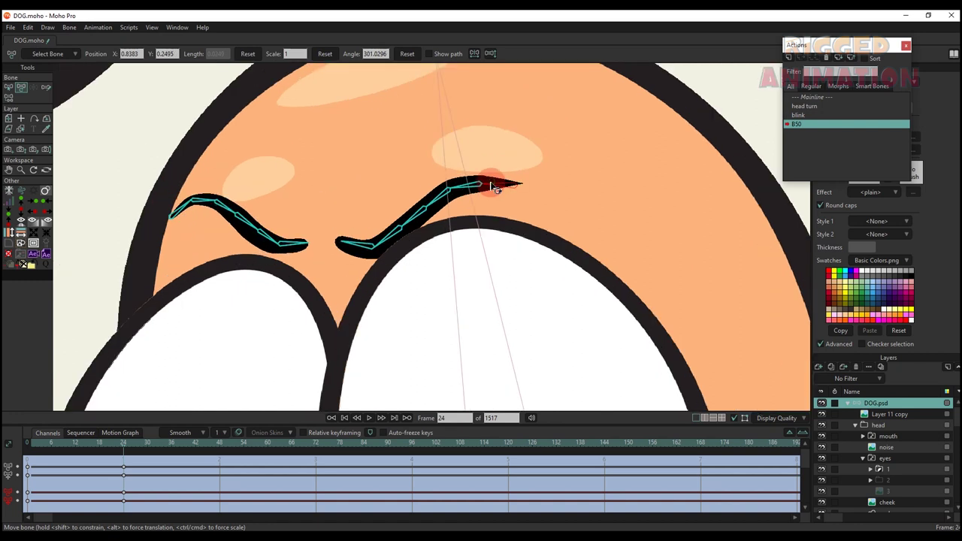
Preview the eyebrow motion from the start to frame 24, and return to the Mainline timeline
{"action": "scroll", "coordinate": [463, 179], "scroll_direction": "down", "scroll_amount": 4}
{"action": "left_click_drag", "start_coordinate": [32, 444], "coordinate": [124, 475]}
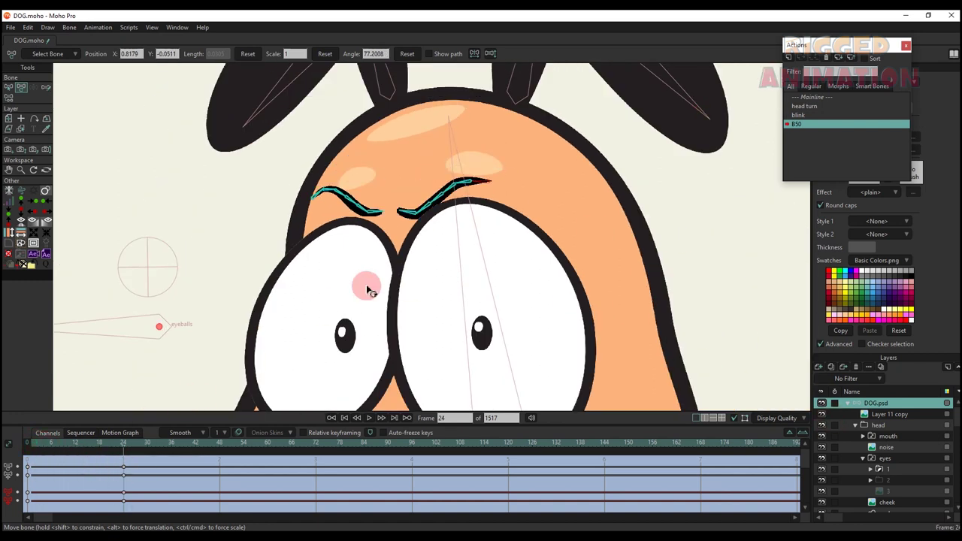
{"action": "scroll", "coordinate": [369, 283], "scroll_direction": "down", "scroll_amount": 3}
{"action": "left_click", "coordinate": [815, 98]}
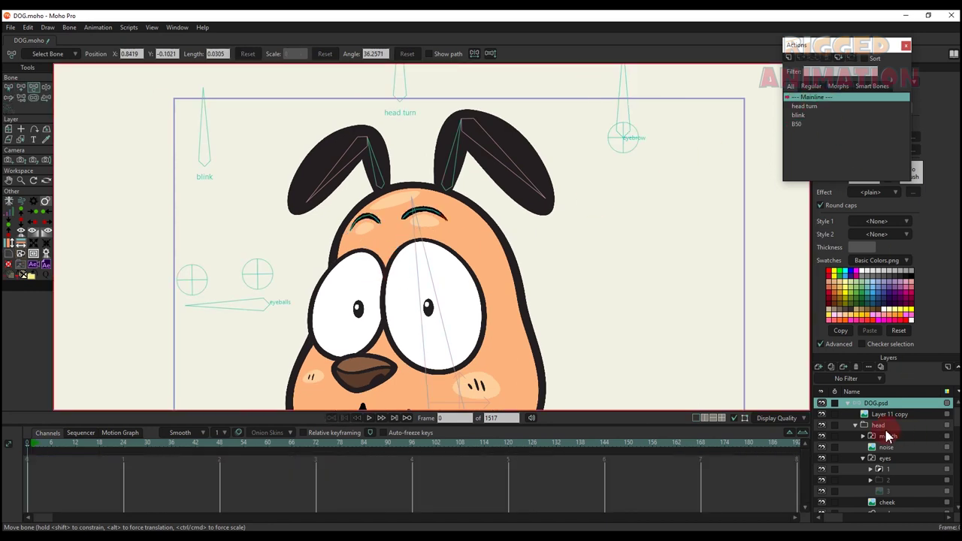
Move the eyebrow r and eyebrow l layers to the top of the head group, above mouth, and reselect the DOG.psd layer
{"action": "scroll", "coordinate": [885, 444], "scroll_direction": "down", "scroll_amount": 3}
{"action": "left_click", "coordinate": [883, 460]}
{"action": "left_click", "coordinate": [884, 471], "text": "shift"}
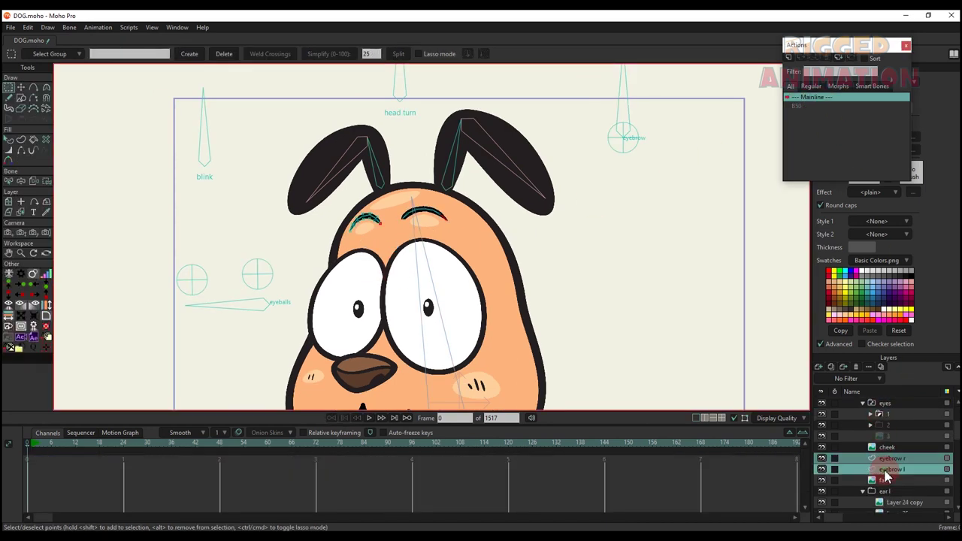
{"action": "scroll", "coordinate": [883, 470], "scroll_direction": "up", "scroll_amount": 1}
{"action": "left_click", "coordinate": [862, 436]}
{"action": "left_click_drag", "start_coordinate": [886, 456], "coordinate": [885, 416]}
{"action": "scroll", "coordinate": [885, 424], "scroll_direction": "up", "scroll_amount": 1}
{"action": "left_click", "coordinate": [879, 424]}
{"action": "left_click", "coordinate": [876, 405]}
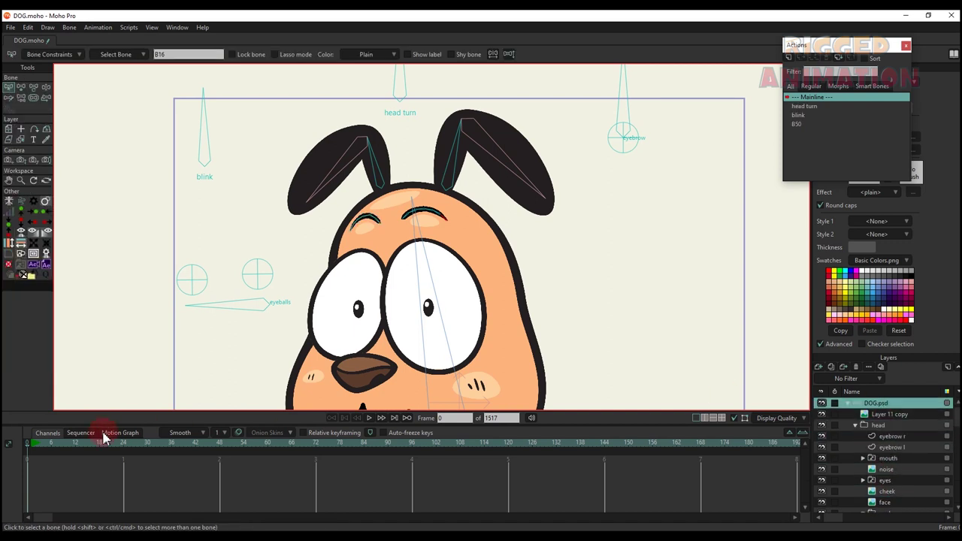
Test the angry eyebrow action on the Mainline timeline by rotating the eyebrow control bone to 120° at frame 6
{"action": "left_click", "coordinate": [53, 445]}
{"action": "left_click_drag", "start_coordinate": [523, 132], "coordinate": [541, 163]}
{"action": "key", "text": "t"}
{"action": "left_click_drag", "start_coordinate": [666, 112], "coordinate": [592, 124]}
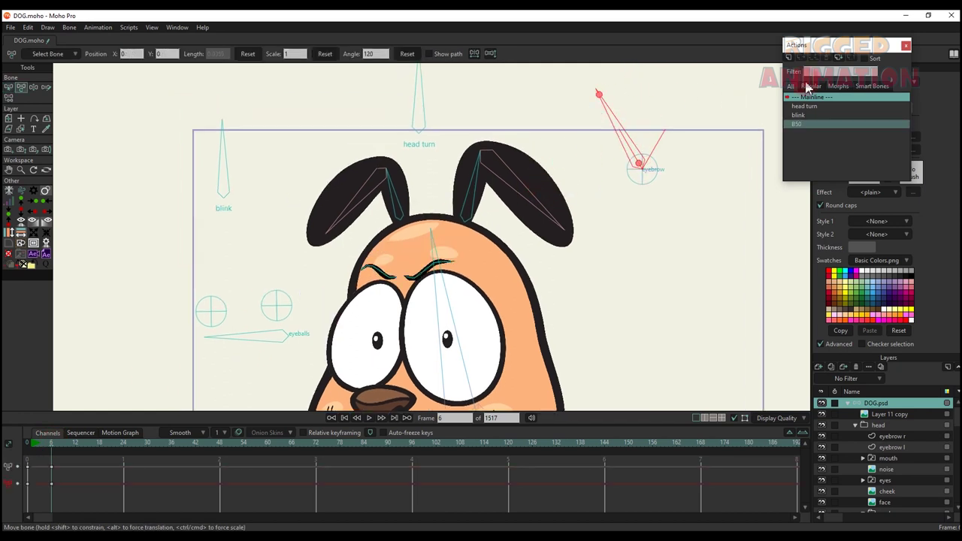
Create the smart bone action B50 2 and, at frame 24, bend the larger eyebrow into a low curve with a raised inner end
{"action": "left_click", "coordinate": [787, 57]}
{"action": "left_click", "coordinate": [477, 307]}
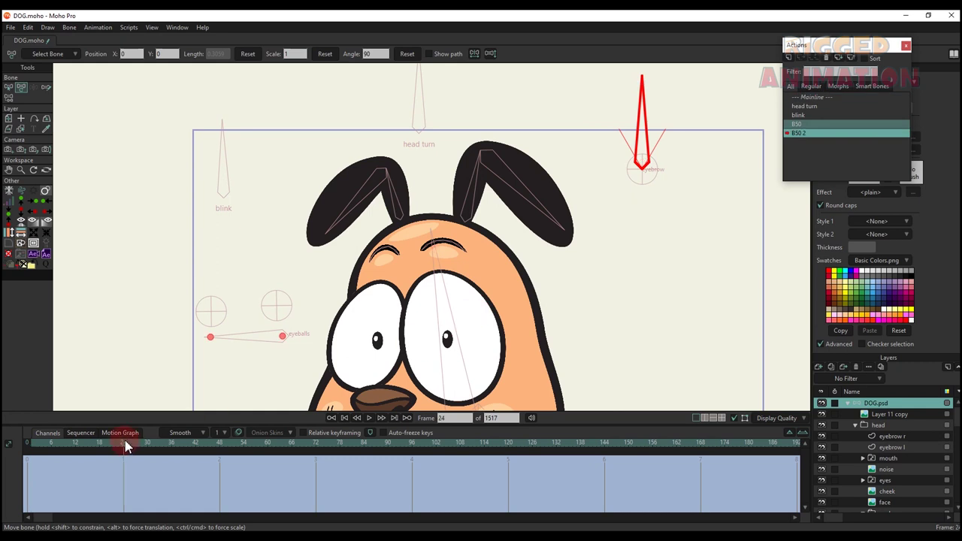
{"action": "scroll", "coordinate": [429, 248], "scroll_direction": "up", "scroll_amount": 6}
{"action": "left_click_drag", "start_coordinate": [449, 252], "coordinate": [519, 224]}
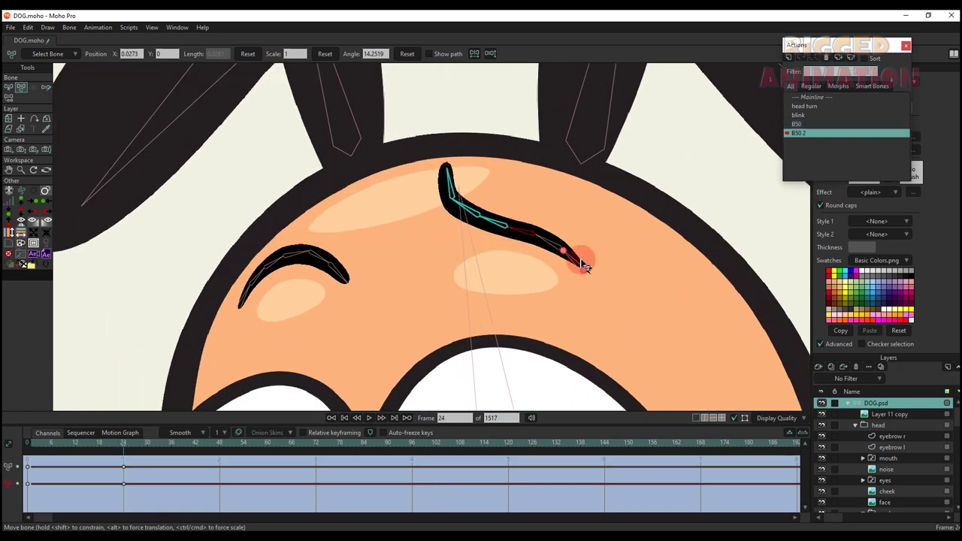
{"action": "left_click_drag", "start_coordinate": [585, 267], "coordinate": [617, 328]}
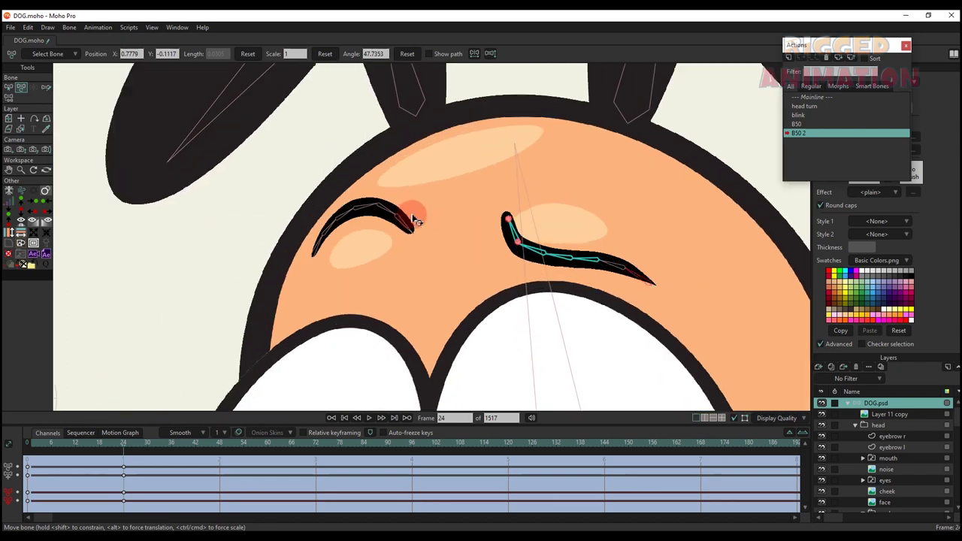
Pose the smaller eyebrow at frame 24 with a matching raised inner end, and fine-tune the outer ends of both eyebrows
{"action": "left_click_drag", "start_coordinate": [414, 220], "coordinate": [417, 275]}
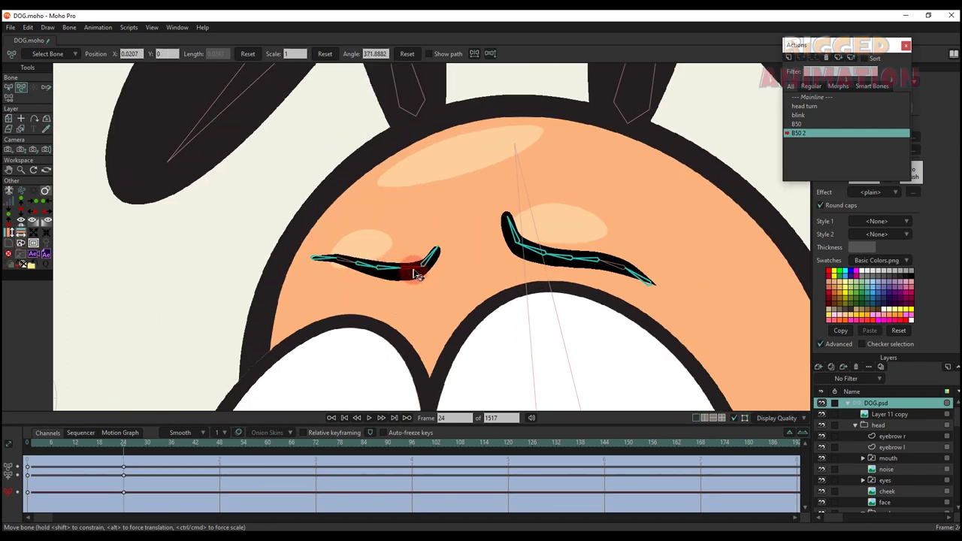
{"action": "left_click_drag", "start_coordinate": [327, 260], "coordinate": [305, 291]}
{"action": "mouse_move", "coordinate": [640, 277]}
{"action": "left_mouse_down"}
{"action": "mouse_move", "coordinate": [639, 287]}
{"action": "mouse_move", "coordinate": [644, 275]}
{"action": "left_mouse_up"}
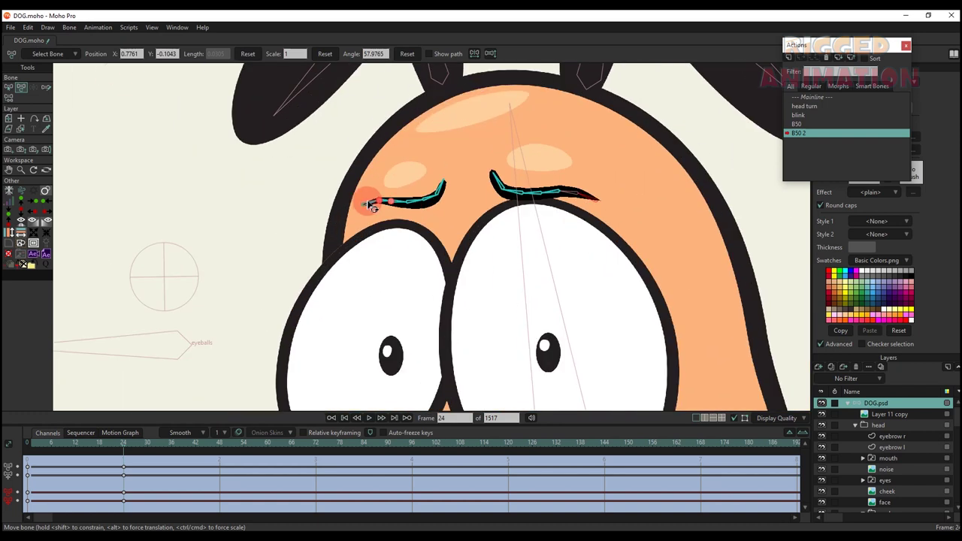
{"action": "mouse_move", "coordinate": [369, 203]}
{"action": "left_mouse_down"}
{"action": "mouse_move", "coordinate": [391, 187]}
{"action": "mouse_move", "coordinate": [371, 210]}
{"action": "left_mouse_up"}
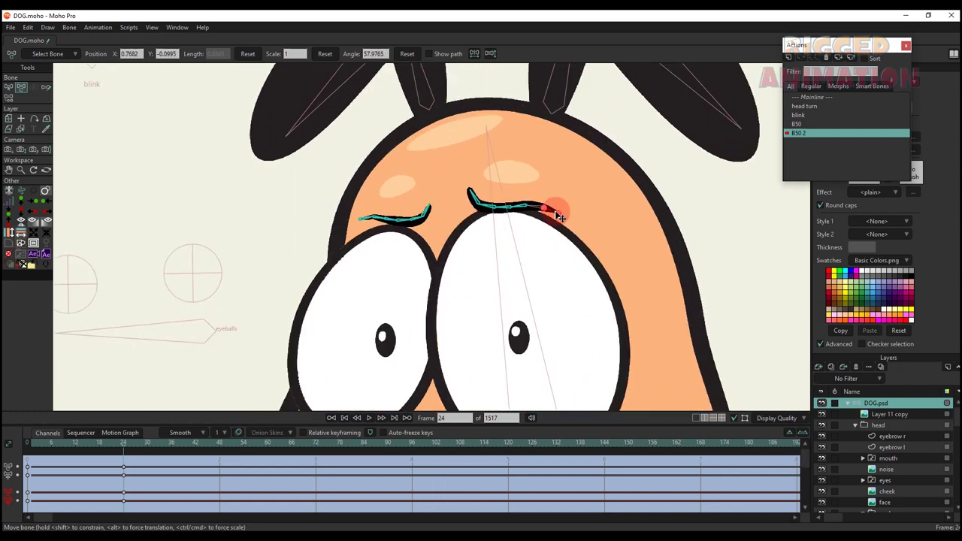
{"action": "scroll", "coordinate": [556, 215], "scroll_direction": "down", "scroll_amount": 3}
{"action": "left_click_drag", "start_coordinate": [520, 225], "coordinate": [405, 205]}
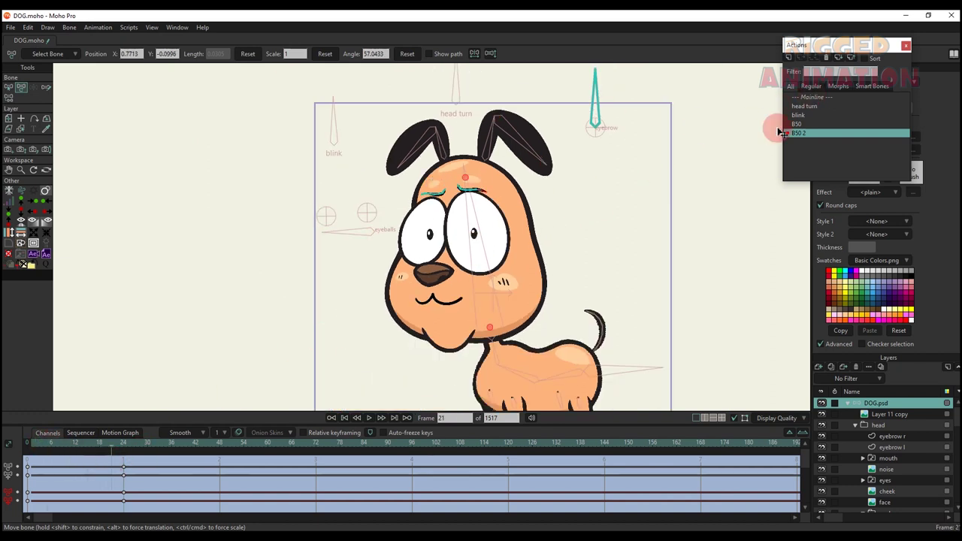
Return to the Mainline timeline and add a vertical bone extending downward from the base of the eyebrow control bone
{"action": "left_click", "coordinate": [815, 98]}
{"action": "left_click", "coordinate": [733, 329]}
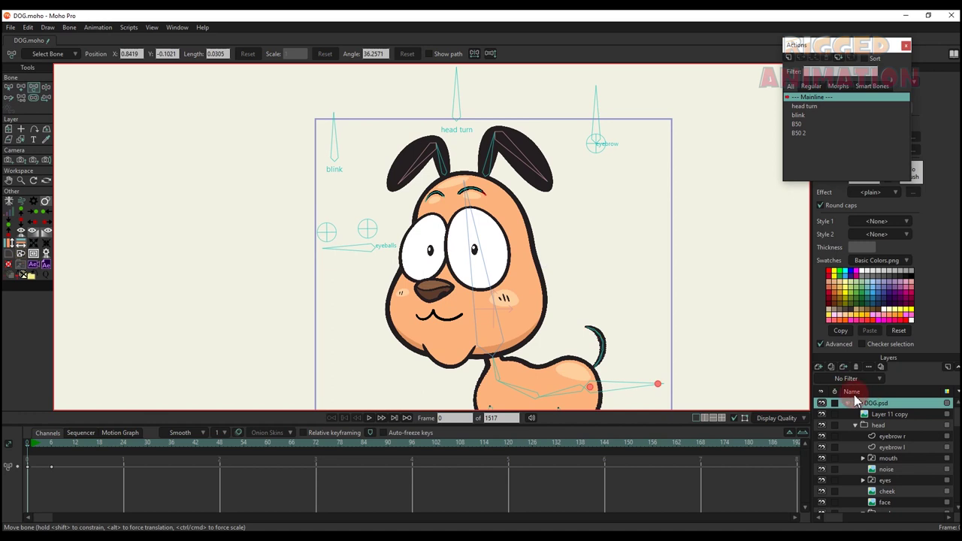
{"action": "key", "text": "b"}
{"action": "key", "text": "a"}
{"action": "scroll", "coordinate": [623, 178], "scroll_direction": "up", "scroll_amount": 3}
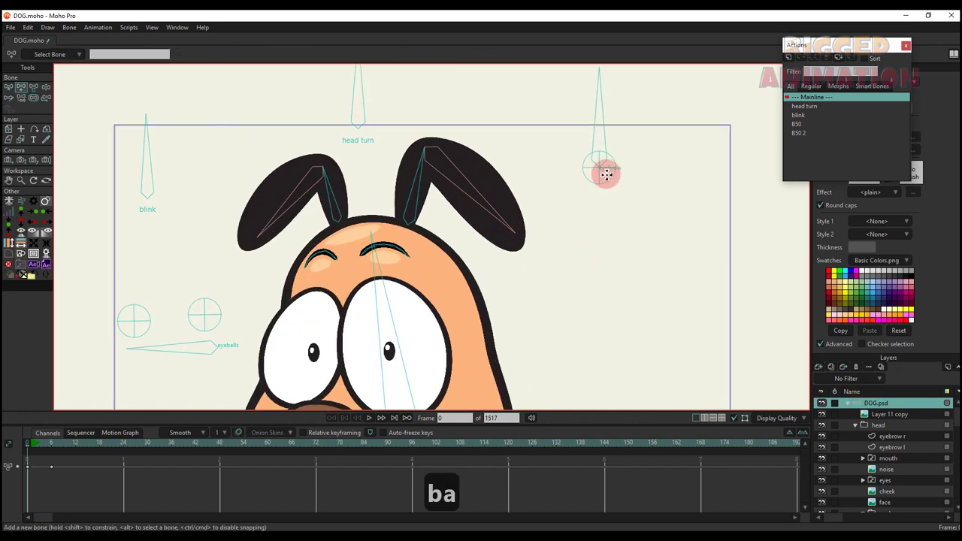
{"action": "key", "text": "b"}
{"action": "key", "text": "a"}
{"action": "left_click_drag", "start_coordinate": [601, 169], "coordinate": [605, 241]}
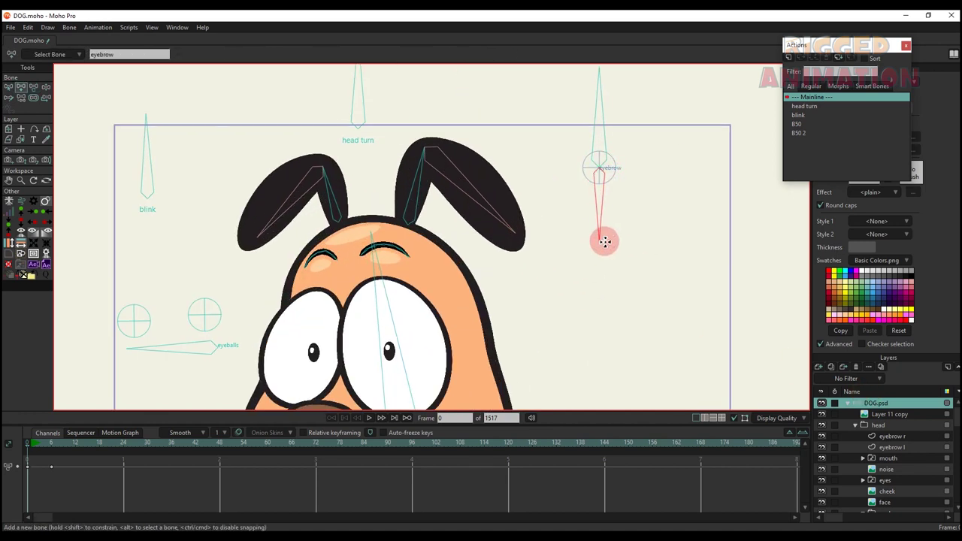
Enable angle constraints on the new lower control bone with a minimum of -30 and a maximum of 30 degrees
{"action": "key", "text": "s"}
{"action": "left_click", "coordinate": [354, 240]}
{"action": "left_click", "coordinate": [8, 87]}
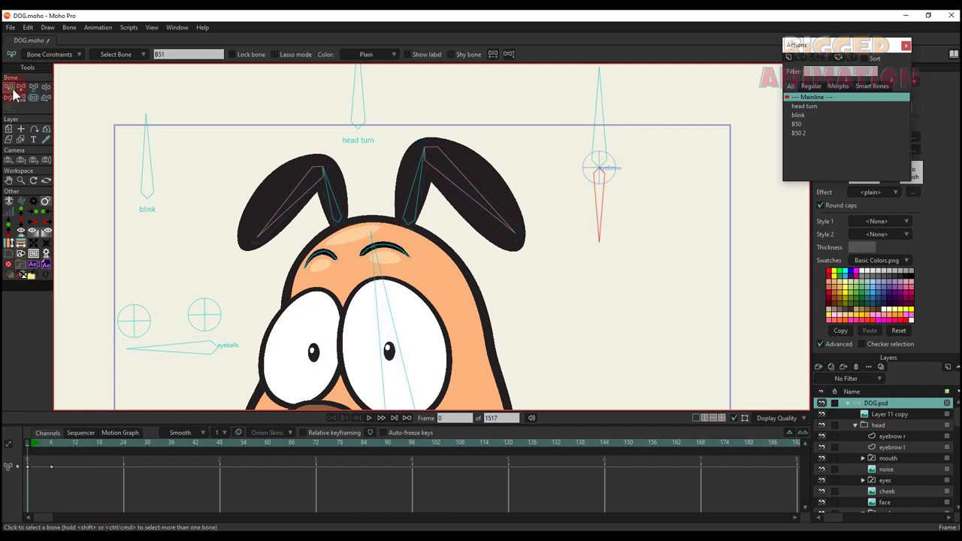
{"action": "left_click", "coordinate": [47, 56]}
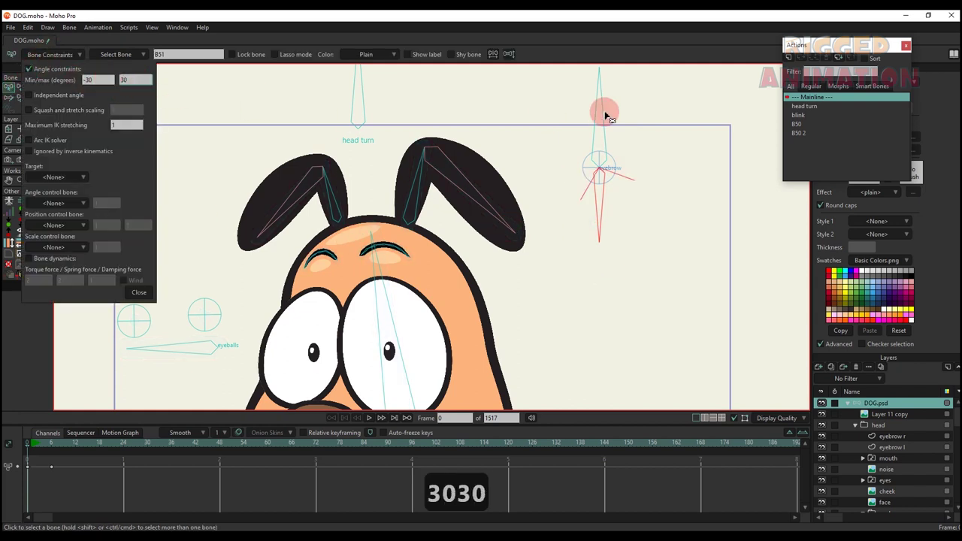
Create the smart bone action B51 for the lower control bone and rotate that bone to 240° at frame 24
{"action": "left_click", "coordinate": [788, 57]}
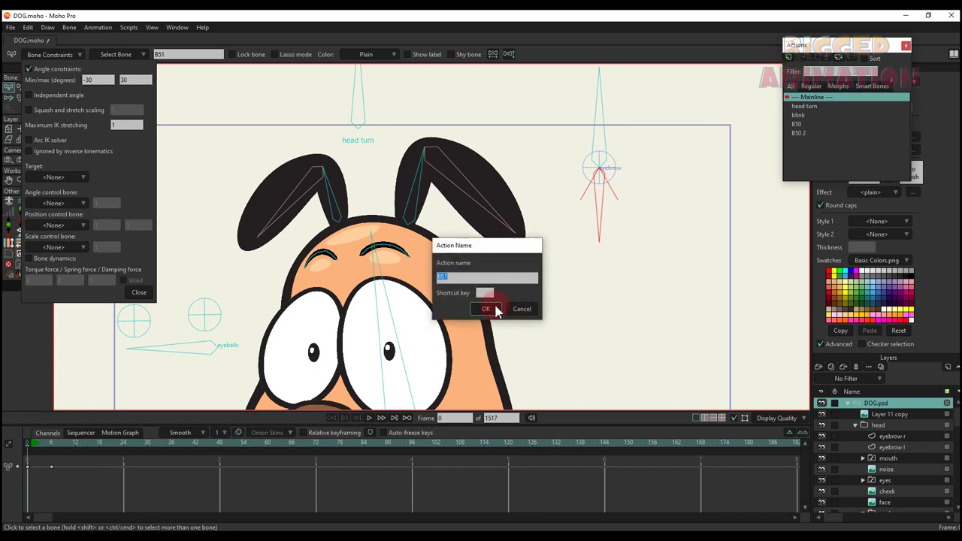
{"action": "left_click", "coordinate": [492, 307]}
{"action": "left_click", "coordinate": [124, 449]}
{"action": "scroll", "coordinate": [432, 251], "scroll_direction": "down", "scroll_amount": 3}
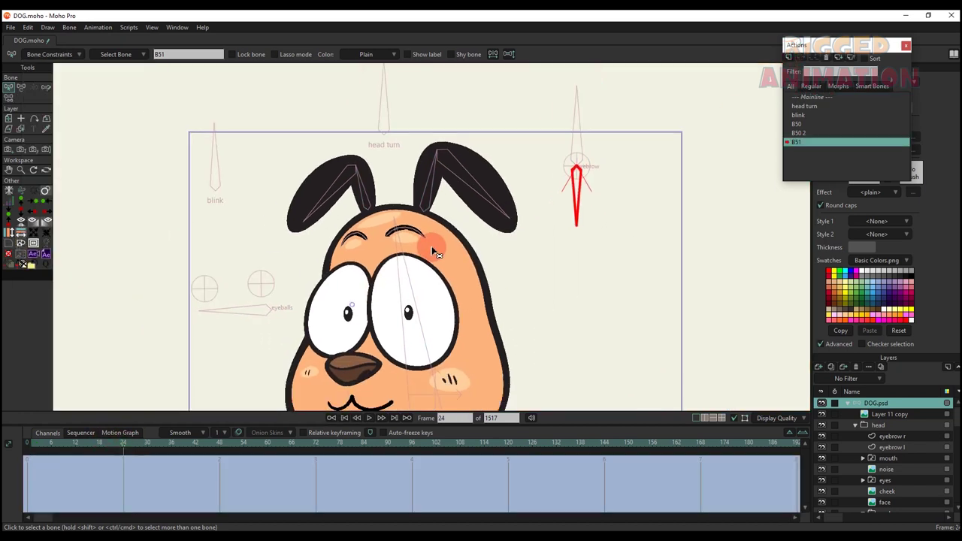
{"action": "scroll", "coordinate": [451, 239], "scroll_direction": "up", "scroll_amount": 2}
{"action": "left_click_drag", "start_coordinate": [480, 226], "coordinate": [517, 200]}
{"action": "key", "text": "t"}
{"action": "left_click_drag", "start_coordinate": [637, 176], "coordinate": [564, 188]}
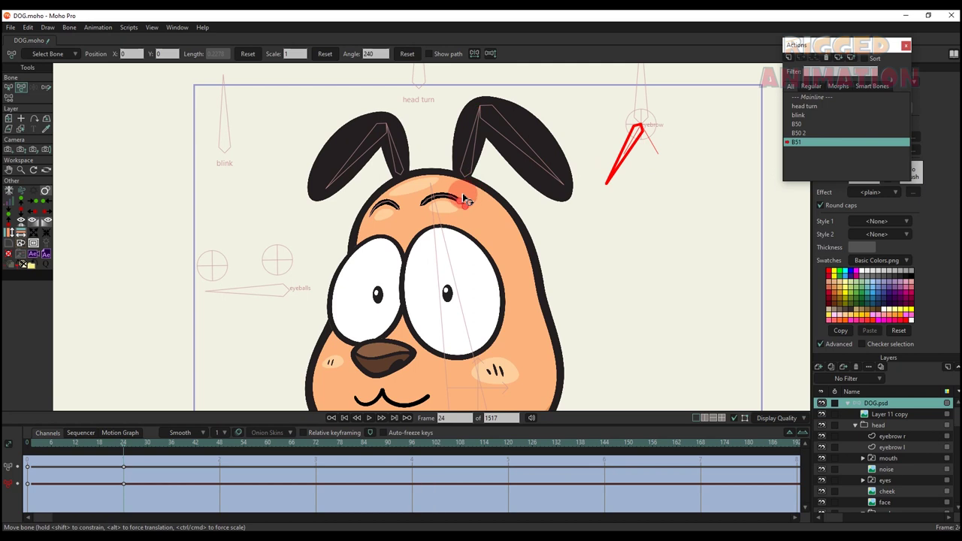
In action B51 at frame 24, rotate the smaller eyebrow's bones to turn its arch into a downward-bowed curve
{"action": "scroll", "coordinate": [451, 202], "scroll_direction": "up", "scroll_amount": 8}
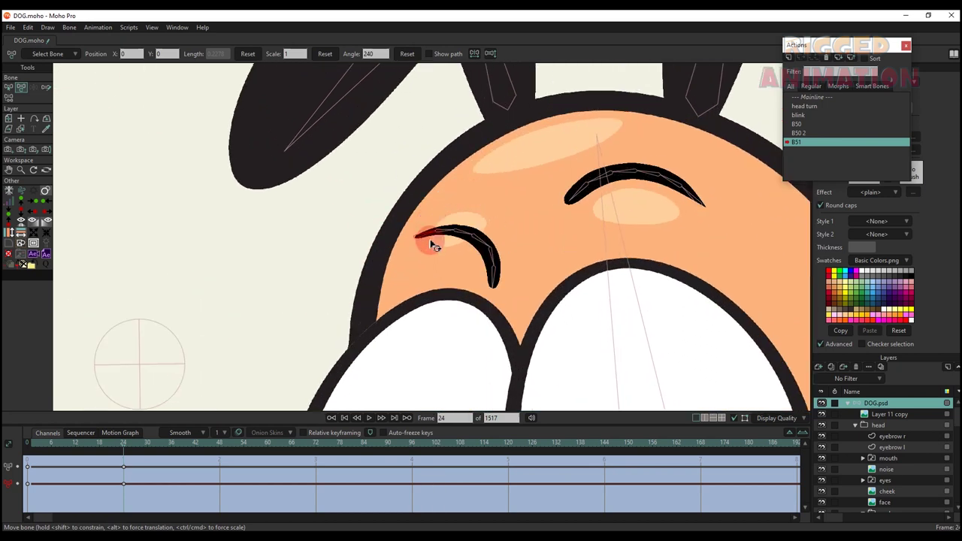
{"action": "left_click_drag", "start_coordinate": [455, 236], "coordinate": [407, 234]}
{"action": "scroll", "coordinate": [435, 226], "scroll_direction": "up", "scroll_amount": 1}
{"action": "left_click_drag", "start_coordinate": [385, 235], "coordinate": [375, 234]}
{"action": "scroll", "coordinate": [344, 188], "scroll_direction": "down", "scroll_amount": 3}
{"action": "scroll", "coordinate": [600, 186], "scroll_direction": "up", "scroll_amount": 2}
Reshape the larger eyebrow at frame 24 into a matching downward-bowed curve resting just above the eye
{"action": "left_click_drag", "start_coordinate": [605, 170], "coordinate": [601, 188]}
{"action": "left_click_drag", "start_coordinate": [567, 203], "coordinate": [453, 170]}
{"action": "scroll", "coordinate": [509, 175], "scroll_direction": "up", "scroll_amount": 1}
{"action": "scroll", "coordinate": [615, 184], "scroll_direction": "down", "scroll_amount": 2}
{"action": "left_click_drag", "start_coordinate": [617, 183], "coordinate": [608, 196]}
{"action": "scroll", "coordinate": [524, 217], "scroll_direction": "up", "scroll_amount": 2}
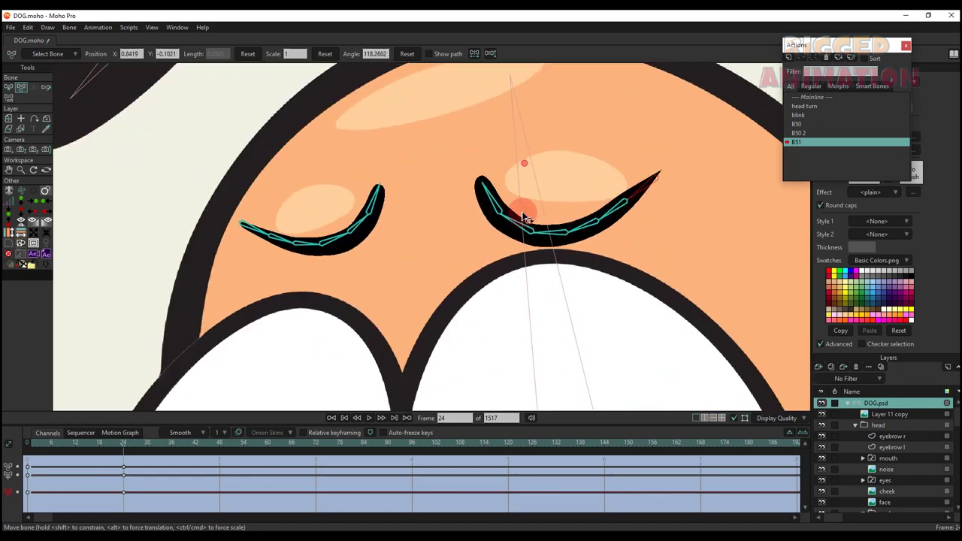
Fine-tune the bones of both bowed eyebrows at frame 24 so their curves are smooth and sit close above the eyes
{"action": "left_click_drag", "start_coordinate": [488, 210], "coordinate": [477, 217]}
{"action": "scroll", "coordinate": [372, 211], "scroll_direction": "down", "scroll_amount": 1}
{"action": "left_click_drag", "start_coordinate": [324, 229], "coordinate": [325, 235]}
{"action": "left_click_drag", "start_coordinate": [356, 204], "coordinate": [378, 217]}
{"action": "scroll", "coordinate": [491, 215], "scroll_direction": "down", "scroll_amount": 2}
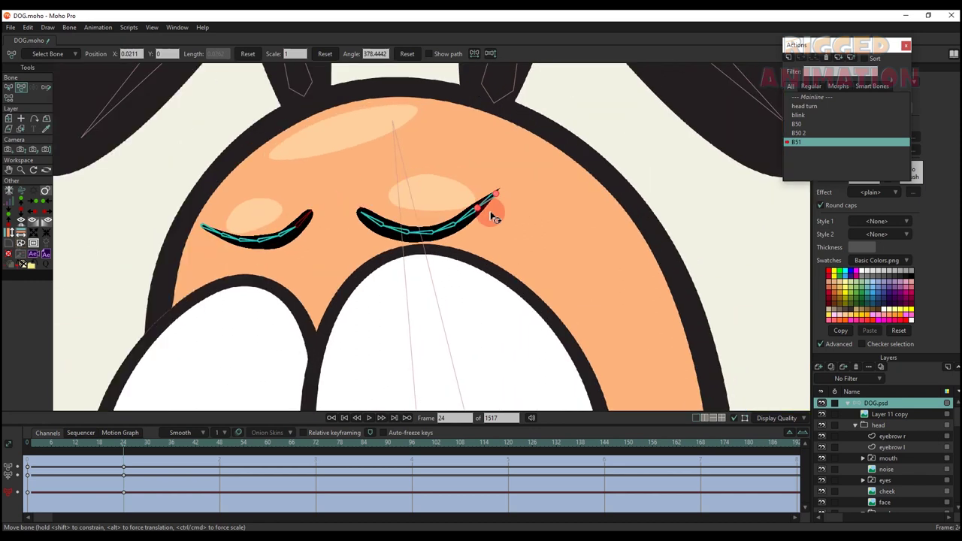
{"action": "left_click_drag", "start_coordinate": [488, 165], "coordinate": [483, 180]}
{"action": "scroll", "coordinate": [283, 194], "scroll_direction": "down", "scroll_amount": 2}
{"action": "scroll", "coordinate": [318, 215], "scroll_direction": "up", "scroll_amount": 1}
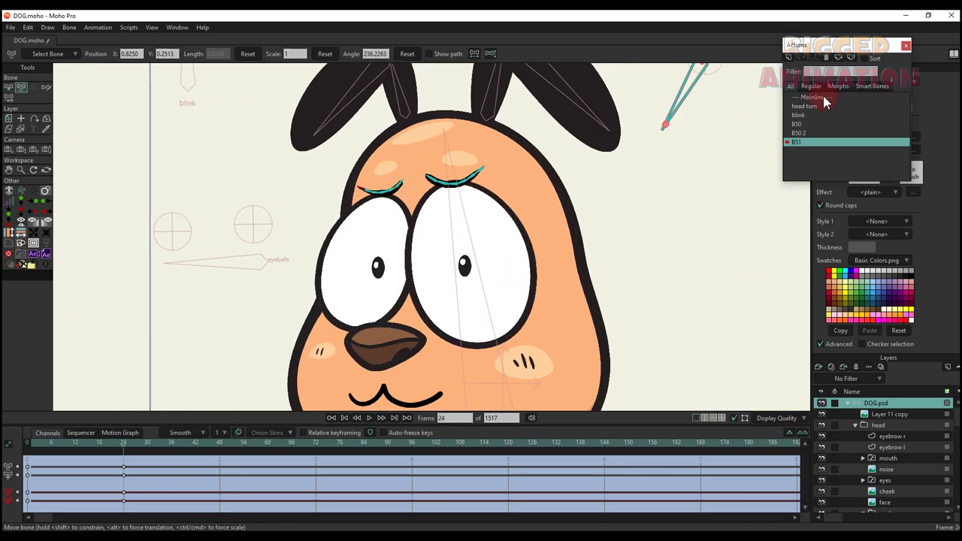
From Mainline, create the smart bone action B51 2 for the lower control bone and rotate it to 300° at frame 24
{"action": "left_click", "coordinate": [804, 97]}
{"action": "scroll", "coordinate": [583, 260], "scroll_direction": "down", "scroll_amount": 2}
{"action": "scroll", "coordinate": [671, 196], "scroll_direction": "up", "scroll_amount": 2}
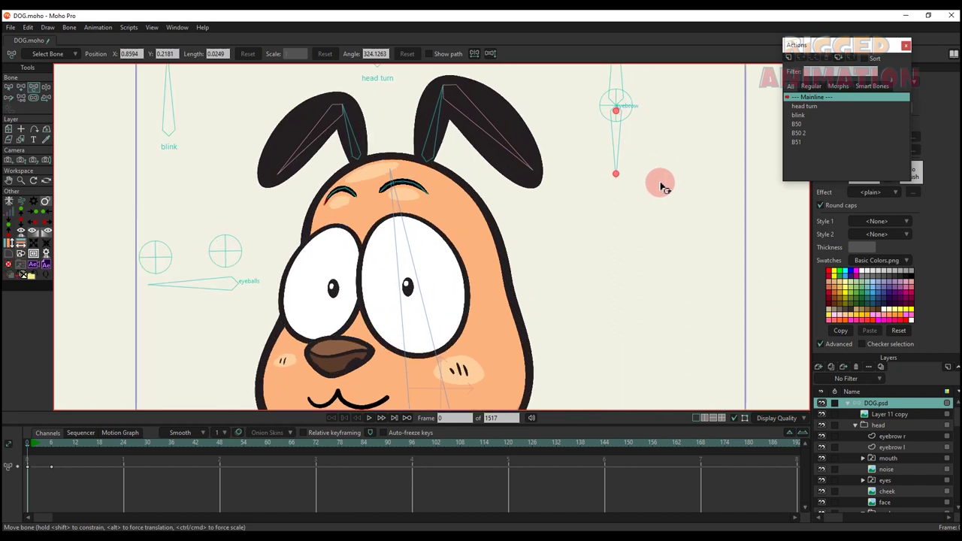
{"action": "left_click", "coordinate": [622, 143]}
{"action": "left_click", "coordinate": [796, 61]}
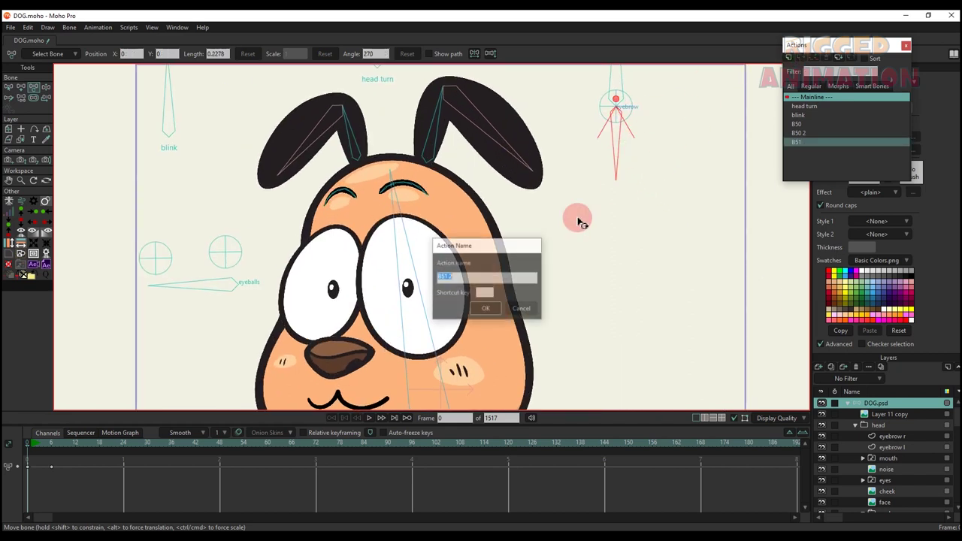
{"action": "left_click", "coordinate": [486, 309]}
{"action": "left_click", "coordinate": [125, 449]}
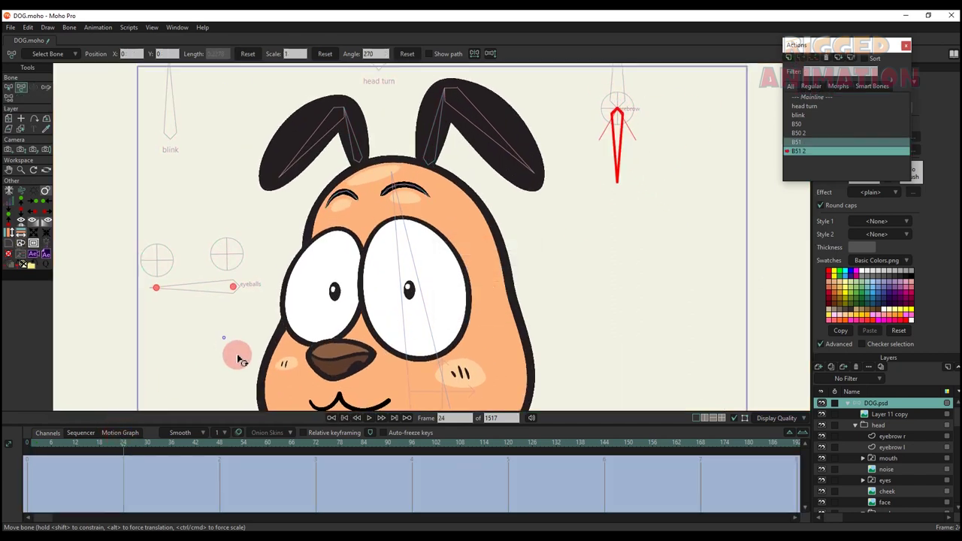
{"action": "left_click_drag", "start_coordinate": [666, 156], "coordinate": [696, 152]}
In action B51 2 at frame 24, bend the larger eyebrow into a steep slant with a low, hooked inner end
{"action": "scroll", "coordinate": [376, 233], "scroll_direction": "up", "scroll_amount": 2}
{"action": "scroll", "coordinate": [462, 198], "scroll_direction": "up", "scroll_amount": 1}
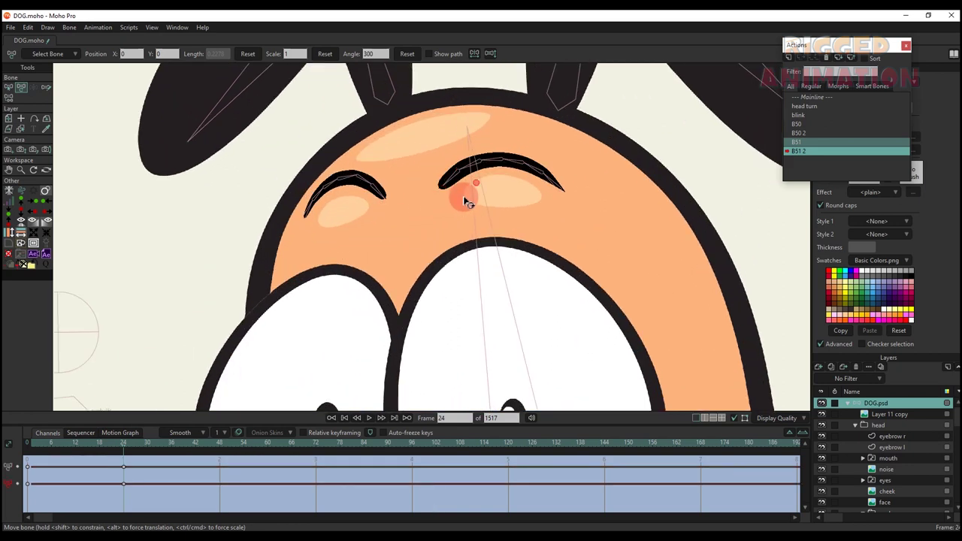
{"action": "scroll", "coordinate": [540, 161], "scroll_direction": "up", "scroll_amount": 1}
{"action": "left_click_drag", "start_coordinate": [538, 162], "coordinate": [513, 245]}
{"action": "scroll", "coordinate": [514, 244], "scroll_direction": "up", "scroll_amount": 1}
{"action": "left_click_drag", "start_coordinate": [504, 293], "coordinate": [485, 281]}
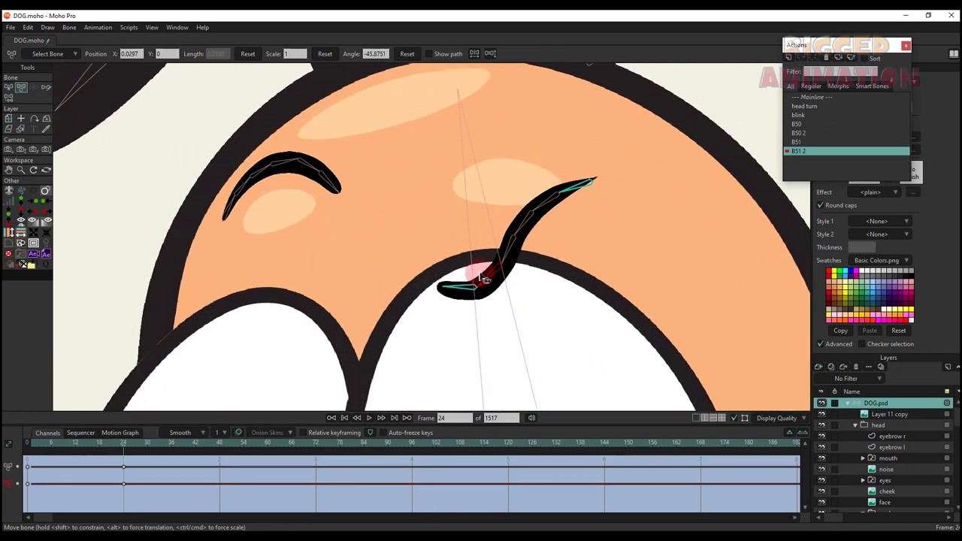
{"action": "mouse_move", "coordinate": [524, 244]}
{"action": "left_mouse_down"}
{"action": "mouse_move", "coordinate": [438, 283]}
{"action": "mouse_move", "coordinate": [503, 253]}
{"action": "mouse_move", "coordinate": [563, 209]}
{"action": "mouse_move", "coordinate": [571, 184]}
{"action": "mouse_move", "coordinate": [607, 166]}
{"action": "mouse_move", "coordinate": [617, 172]}
{"action": "mouse_move", "coordinate": [494, 207]}
{"action": "left_mouse_up"}
{"action": "scroll", "coordinate": [438, 284], "scroll_direction": "up", "scroll_amount": 1}
{"action": "scroll", "coordinate": [302, 167], "scroll_direction": "up", "scroll_amount": 2}
Rotate the smaller eyebrow's bones at frame 24 into a mirrored slant with an upturned inner end
{"action": "left_click_drag", "start_coordinate": [302, 167], "coordinate": [394, 180]}
{"action": "left_click_drag", "start_coordinate": [395, 180], "coordinate": [412, 157]}
{"action": "left_click_drag", "start_coordinate": [225, 221], "coordinate": [242, 260]}
{"action": "left_click_drag", "start_coordinate": [271, 284], "coordinate": [311, 292]}
{"action": "left_click_drag", "start_coordinate": [337, 333], "coordinate": [435, 293]}
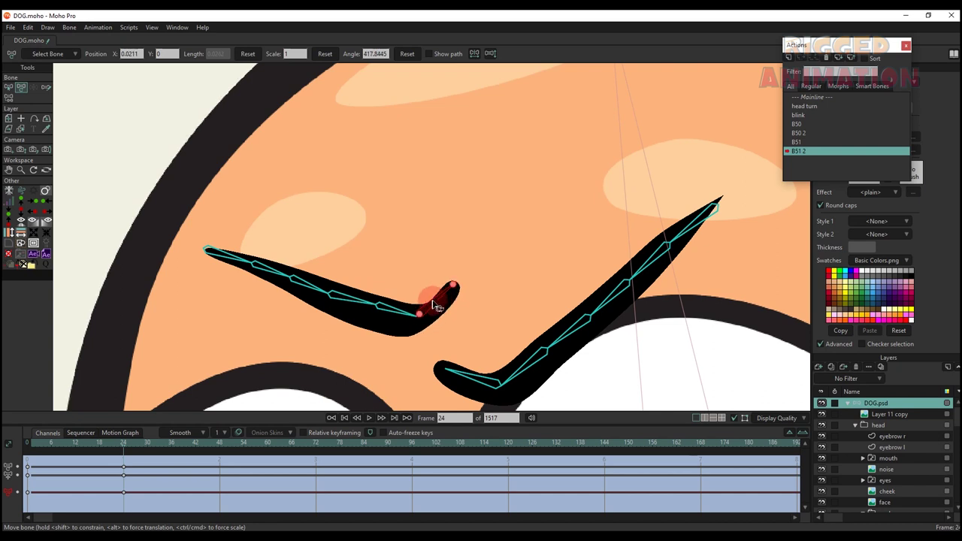
Refine the bones of both steeply slanted eyebrows at frame 24 so they meet low between the eyes in a V shape
{"action": "scroll", "coordinate": [366, 246], "scroll_direction": "down", "scroll_amount": 1}
{"action": "left_click_drag", "start_coordinate": [363, 246], "coordinate": [356, 243]}
{"action": "scroll", "coordinate": [357, 245], "scroll_direction": "down", "scroll_amount": 1}
{"action": "mouse_move", "coordinate": [282, 235]}
{"action": "left_mouse_down"}
{"action": "mouse_move", "coordinate": [278, 285]}
{"action": "mouse_move", "coordinate": [285, 288]}
{"action": "mouse_move", "coordinate": [290, 227]}
{"action": "left_mouse_up"}
{"action": "scroll", "coordinate": [321, 150], "scroll_direction": "down", "scroll_amount": 1}
{"action": "scroll", "coordinate": [491, 183], "scroll_direction": "up", "scroll_amount": 1}
{"action": "left_click_drag", "start_coordinate": [492, 182], "coordinate": [489, 192]}
{"action": "scroll", "coordinate": [490, 192], "scroll_direction": "down", "scroll_amount": 2}
{"action": "scroll", "coordinate": [406, 210], "scroll_direction": "down", "scroll_amount": 1}
{"action": "key", "text": "q"}
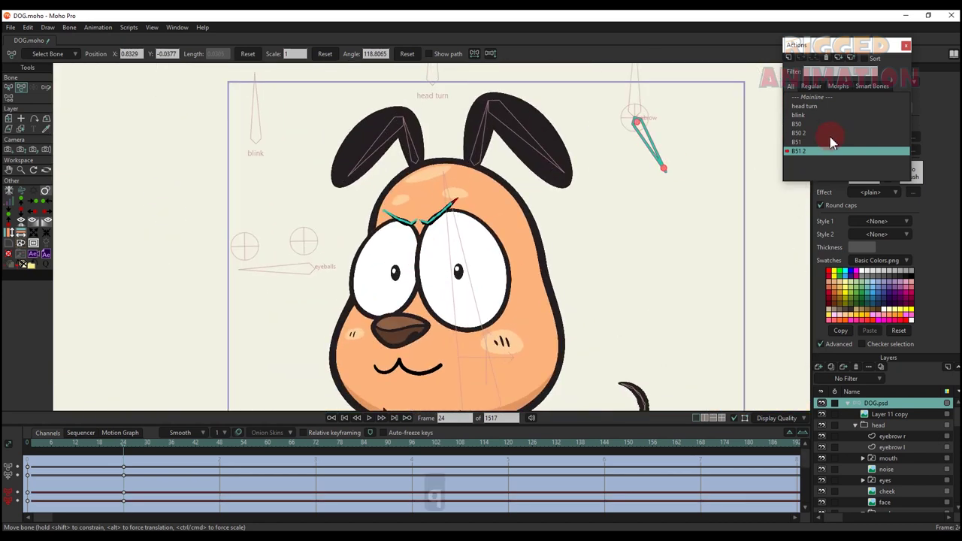
On the Mainline timeline at frame 6, swing the eyebrow control bone to both angle limits to test its two actions
{"action": "left_click", "coordinate": [808, 97]}
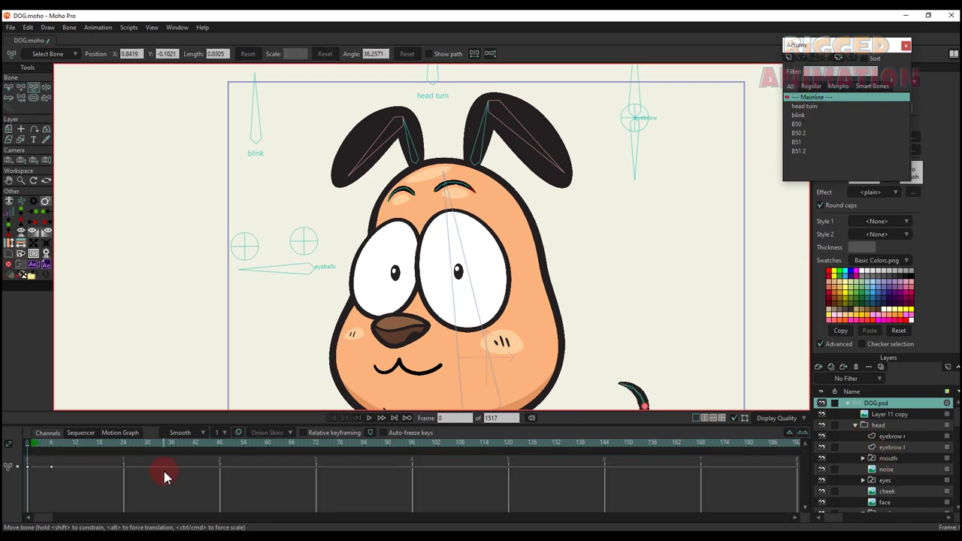
{"action": "left_click", "coordinate": [52, 443]}
{"action": "key", "text": "t"}
{"action": "left_click_drag", "start_coordinate": [605, 158], "coordinate": [601, 180]}
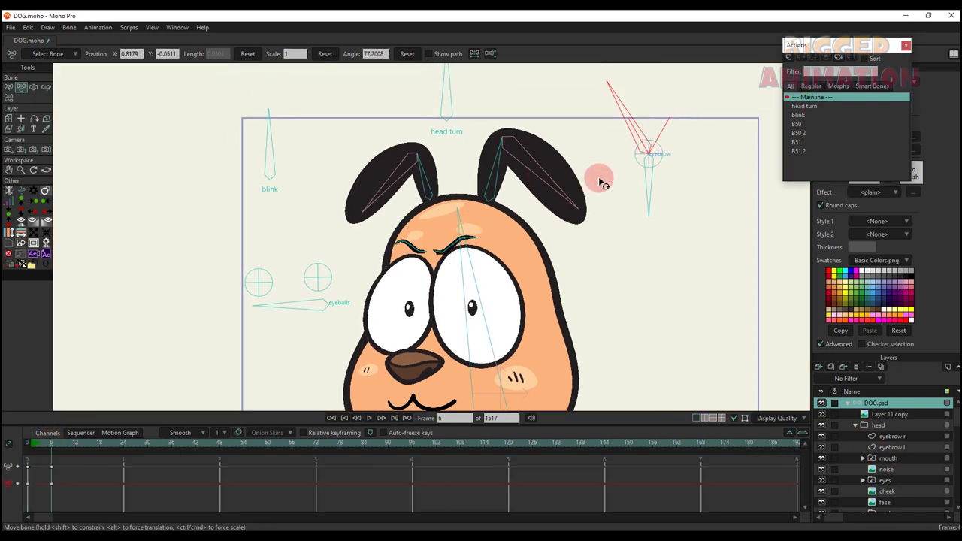
{"action": "left_click_drag", "start_coordinate": [630, 123], "coordinate": [663, 135]}
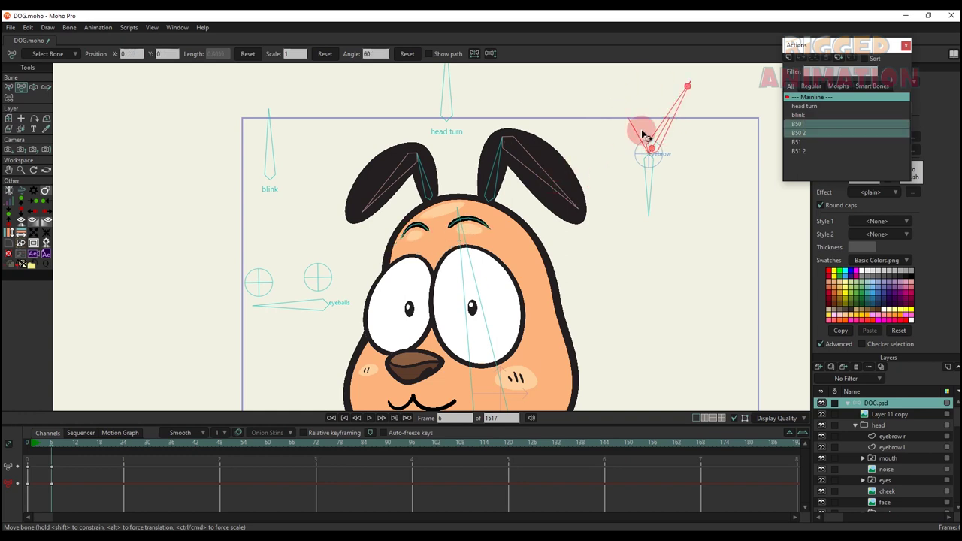
Open action B50 2 and, at frame 24, rotate the eyebrow control bone clockwise to its angle limit
{"action": "left_click", "coordinate": [805, 134]}
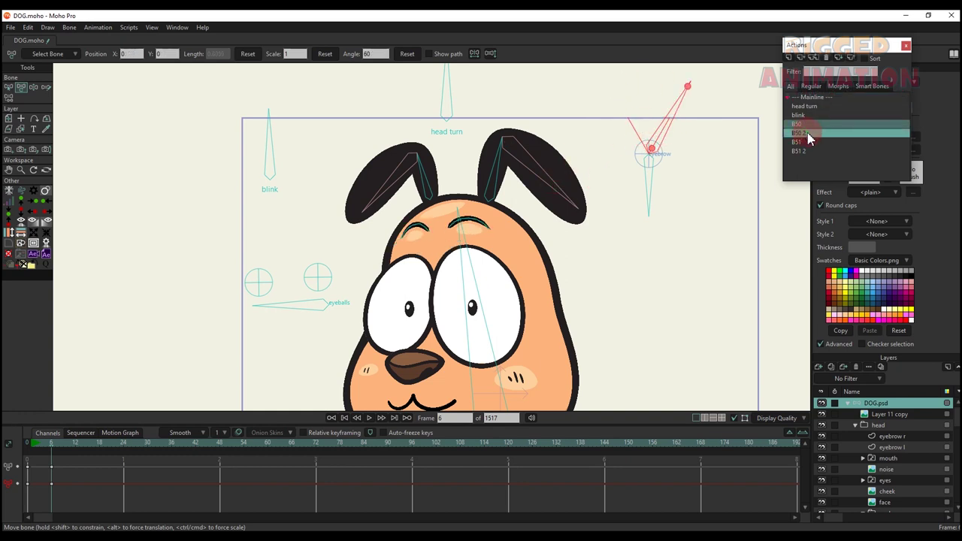
{"action": "double_click", "coordinate": [808, 136]}
{"action": "left_click_drag", "start_coordinate": [49, 451], "coordinate": [123, 459]}
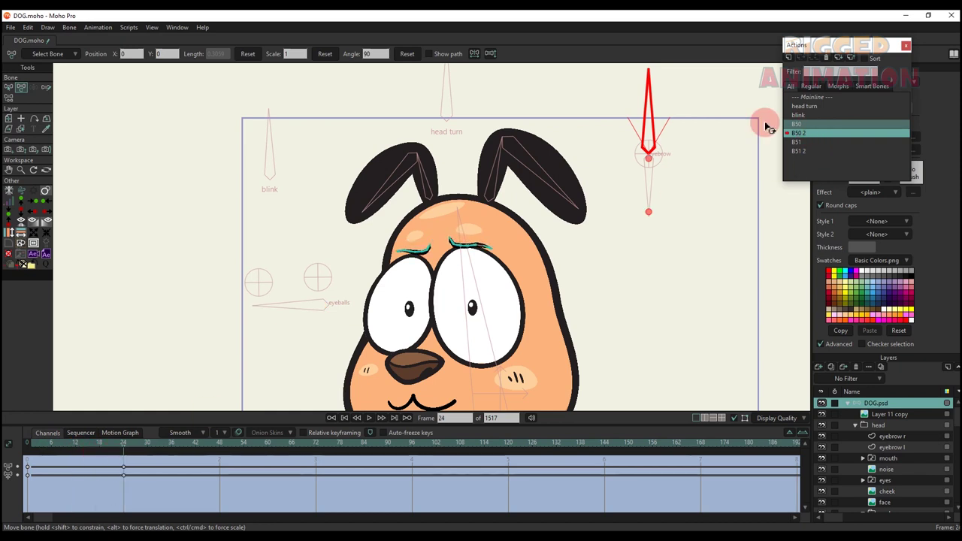
{"action": "left_click", "coordinate": [659, 125]}
{"action": "left_click_drag", "start_coordinate": [658, 107], "coordinate": [701, 167]}
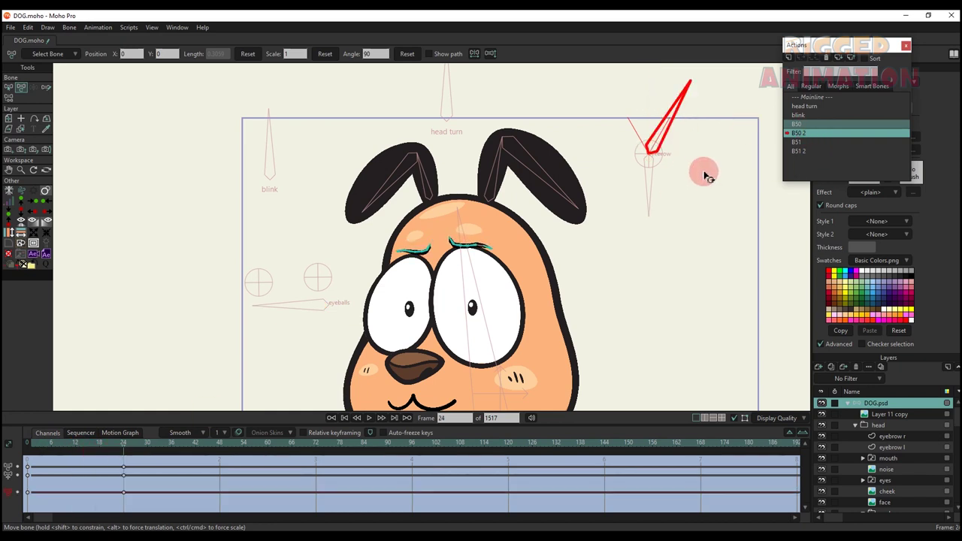
Open actions B50 and B50 2 in turn and scrub up to frame 24 to review their eyebrow poses
{"action": "left_click", "coordinate": [811, 126]}
{"action": "left_click", "coordinate": [160, 415]}
{"action": "left_click_drag", "start_coordinate": [66, 450], "coordinate": [125, 466]}
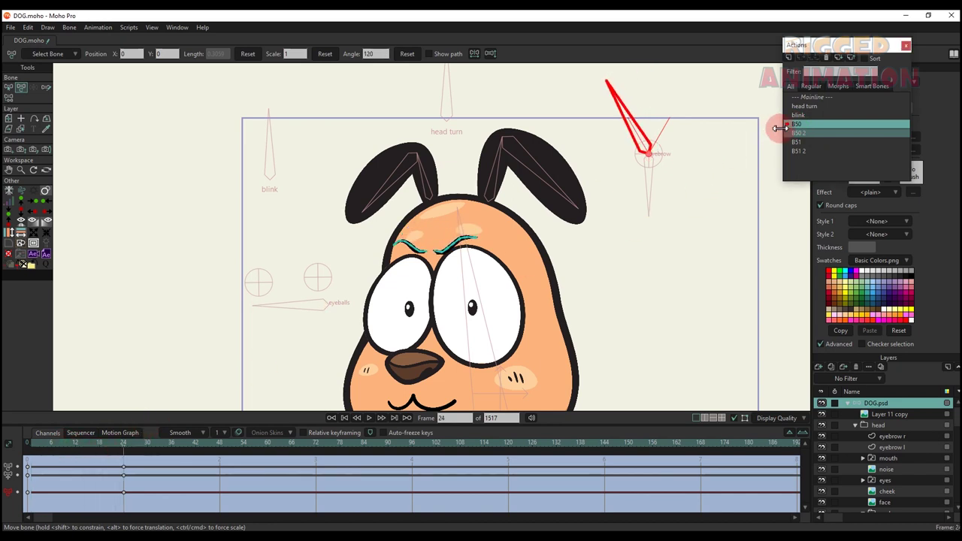
{"action": "left_click", "coordinate": [794, 133]}
{"action": "left_click", "coordinate": [107, 442]}
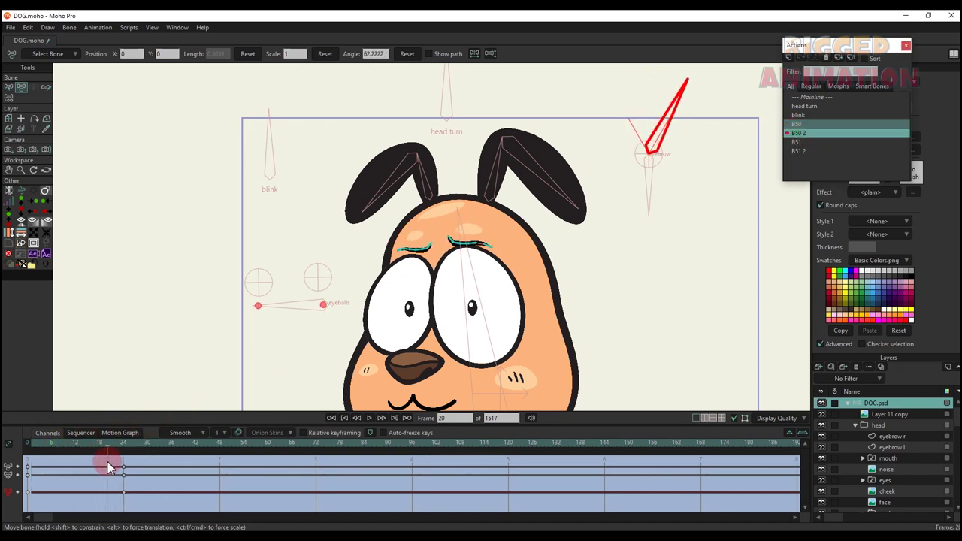
On the Mainline at frame 6, swing both eyebrow control bones through their ranges to test the actions and reset their angles
{"action": "double_click", "coordinate": [812, 97]}
{"action": "left_click", "coordinate": [47, 451]}
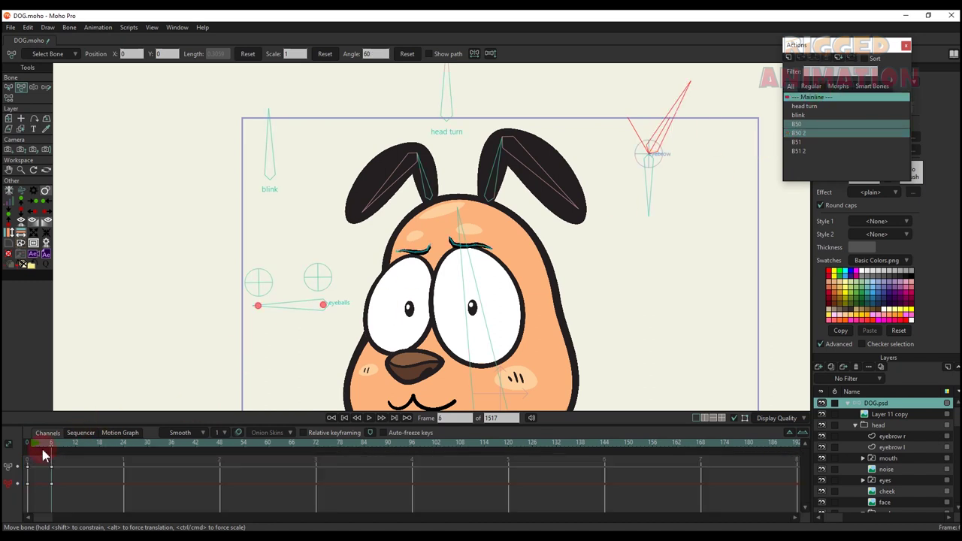
{"action": "key", "text": "t"}
{"action": "left_click", "coordinate": [615, 169]}
{"action": "left_click_drag", "start_coordinate": [666, 123], "coordinate": [655, 83]}
{"action": "scroll", "coordinate": [627, 120], "scroll_direction": "up", "scroll_amount": 1}
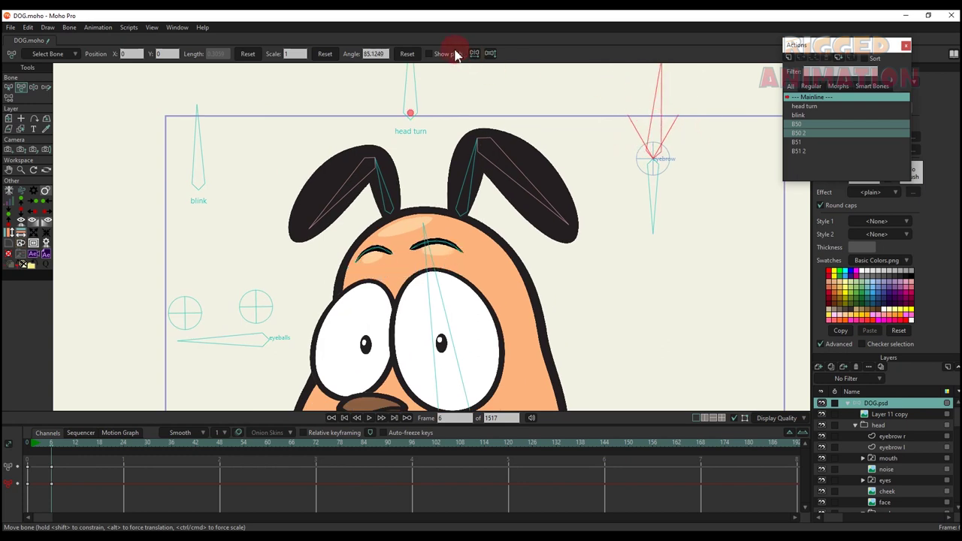
{"action": "left_click", "coordinate": [398, 60]}
{"action": "left_click_drag", "start_coordinate": [619, 178], "coordinate": [713, 173]}
{"action": "left_click", "coordinate": [407, 54]}
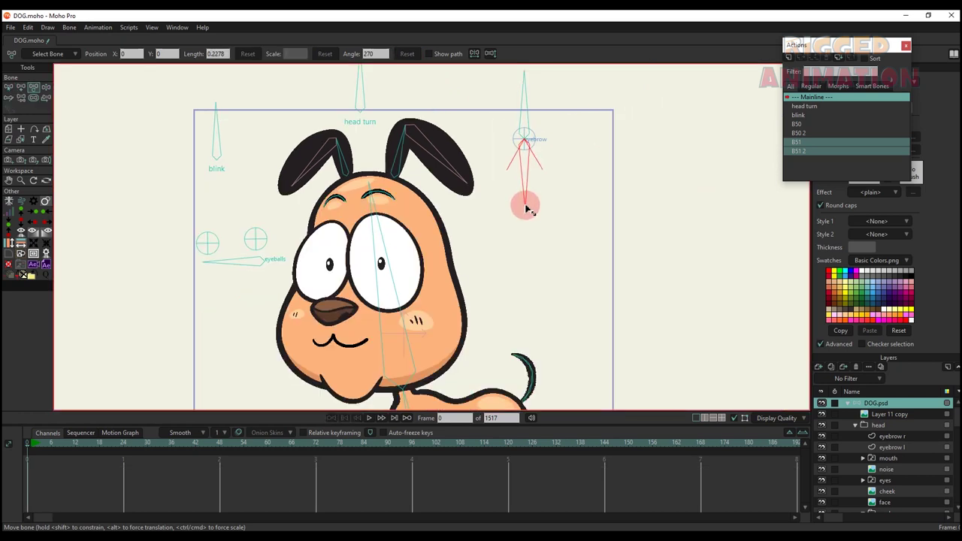
At frame 0, lengthen the downward-pointing eyebrow control bone to about 0.34 and check its bone strength
{"action": "scroll", "coordinate": [527, 209], "scroll_direction": "down", "scroll_amount": 3}
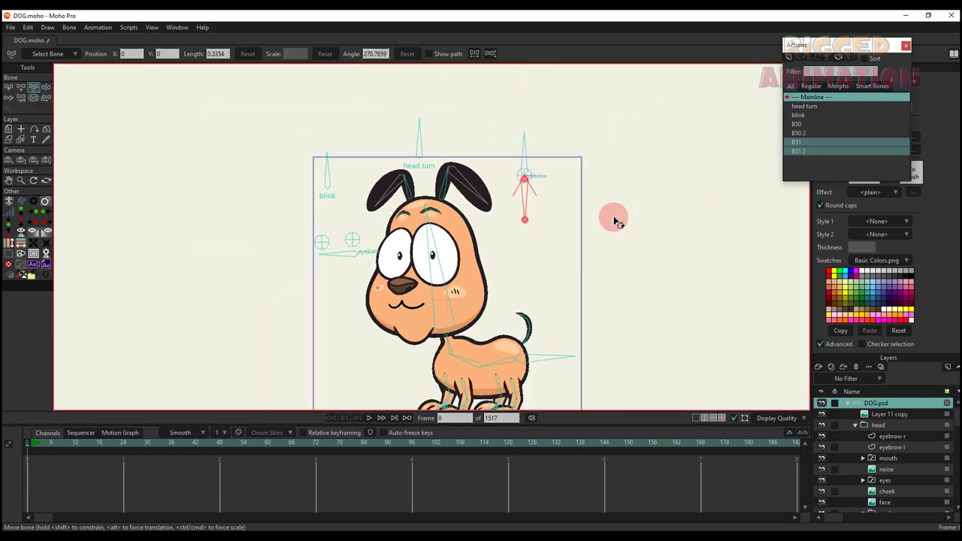
{"action": "key", "text": "s"}
{"action": "left_click_drag", "start_coordinate": [417, 264], "coordinate": [432, 270]}
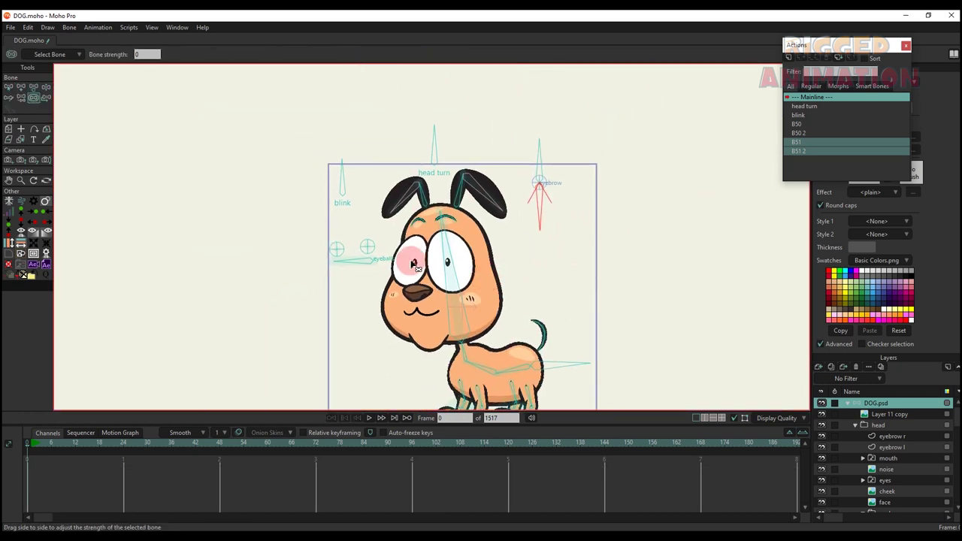
{"action": "left_click", "coordinate": [520, 250]}
Draw an upright control bone beside the dog's face, name it mouth and show its label
{"action": "key", "text": "b"}
{"action": "key", "text": "a"}
{"action": "scroll", "coordinate": [522, 252], "scroll_direction": "up", "scroll_amount": 2}
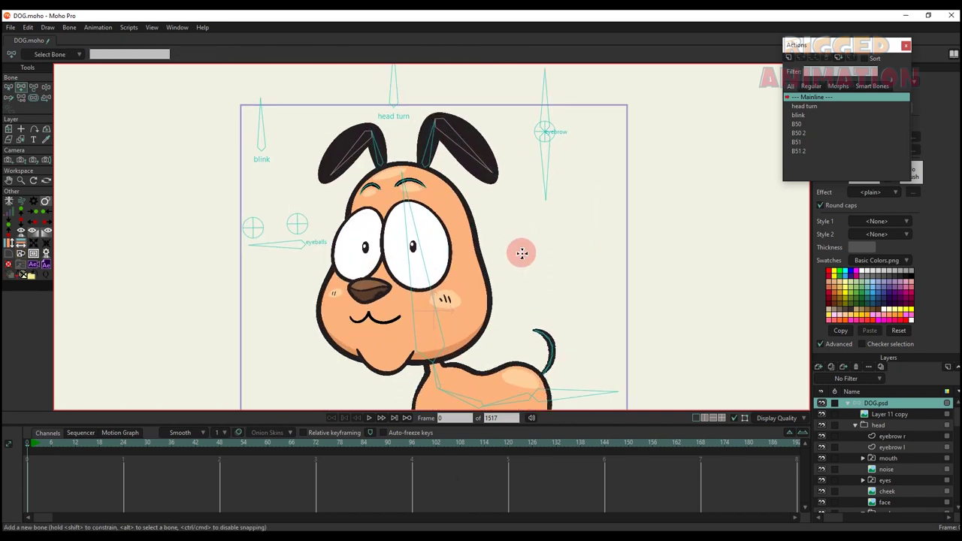
{"action": "left_click_drag", "start_coordinate": [520, 253], "coordinate": [520, 207]}
{"action": "key", "text": "s"}
{"action": "key", "text": "b"}
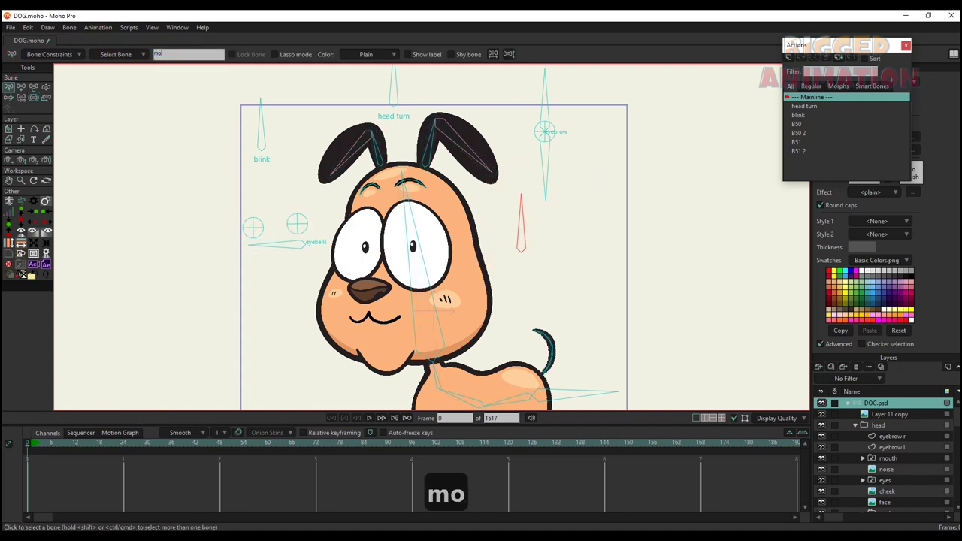
{"action": "key", "text": "Return"}
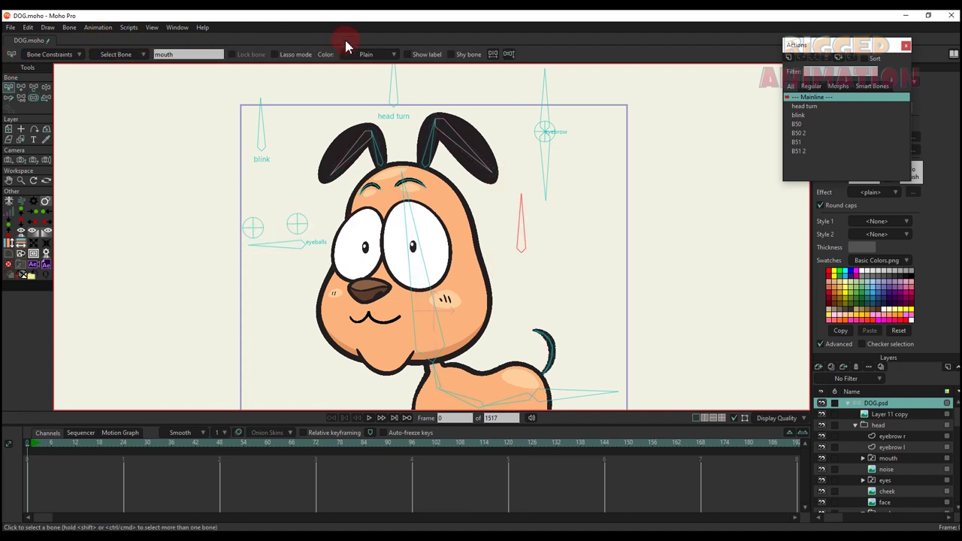
Look over the child layers of the mouth switch layer and limit the mouth bone's angle to between -70 and 0 degrees
{"action": "scroll", "coordinate": [885, 425], "scroll_direction": "down", "scroll_amount": 1}
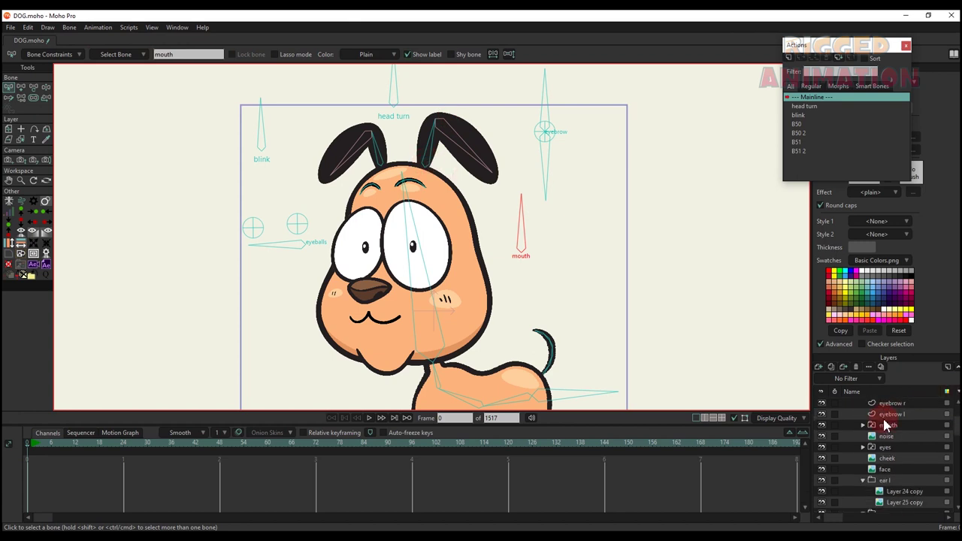
{"action": "left_click", "coordinate": [863, 425]}
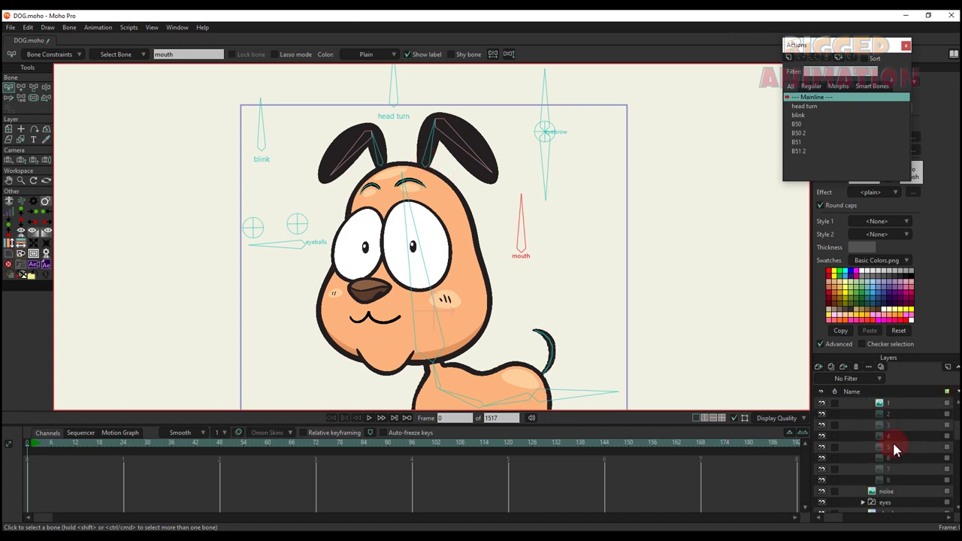
{"action": "scroll", "coordinate": [895, 427], "scroll_direction": "up", "scroll_amount": 2}
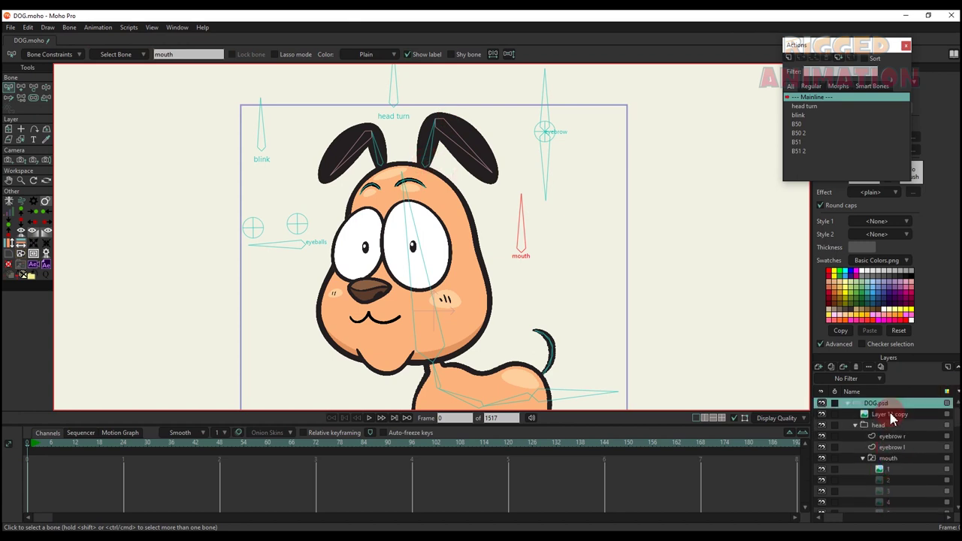
{"action": "left_click", "coordinate": [48, 54]}
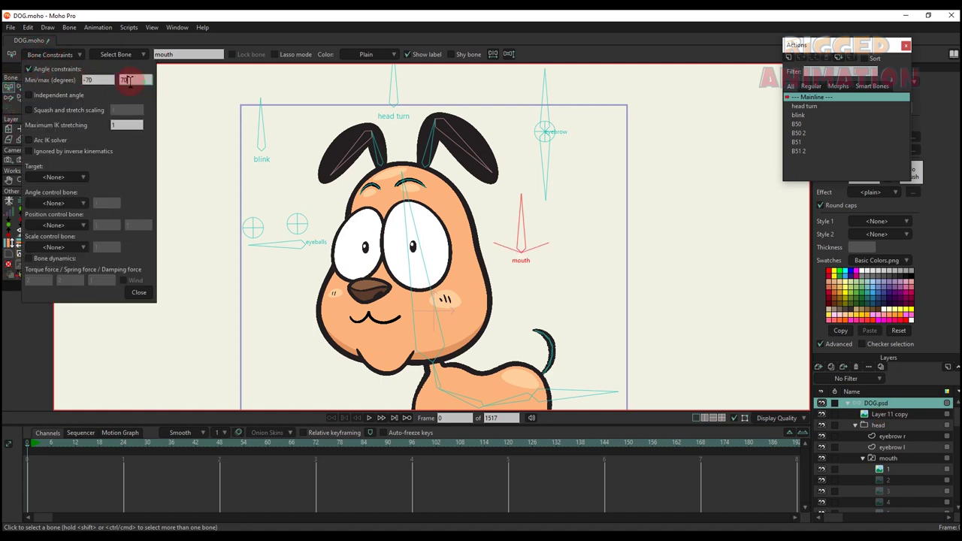
{"action": "left_click", "coordinate": [138, 293]}
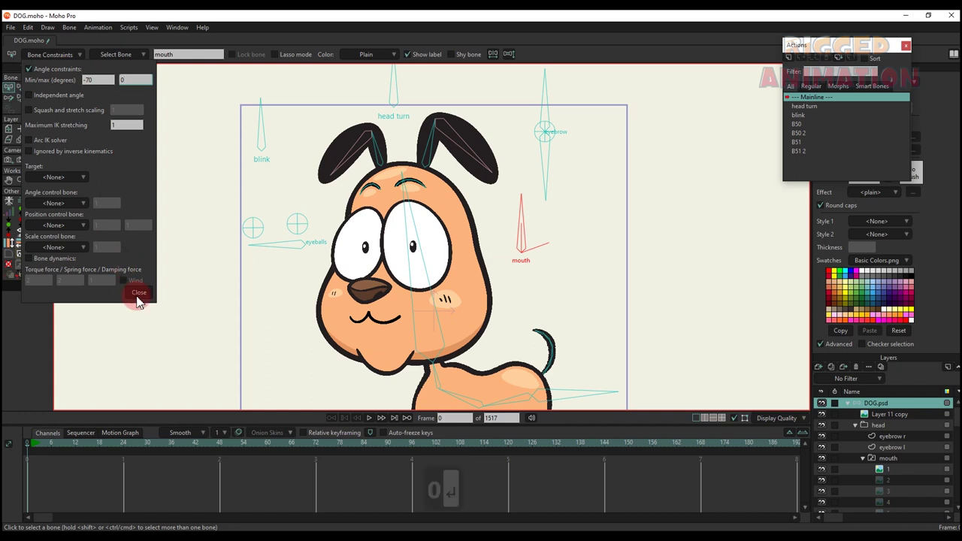
Create a smart bone action for the mouth bone and, at frame 42, rotate the bone clockwise to its angle limit
{"action": "left_click", "coordinate": [789, 62]}
{"action": "left_click", "coordinate": [494, 308]}
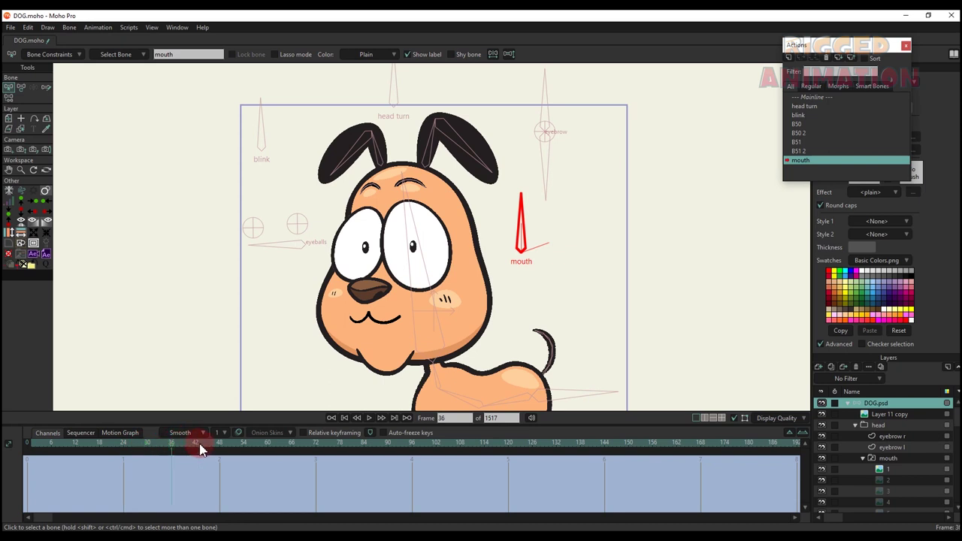
{"action": "key", "text": "t"}
{"action": "left_click_drag", "start_coordinate": [509, 247], "coordinate": [576, 305]}
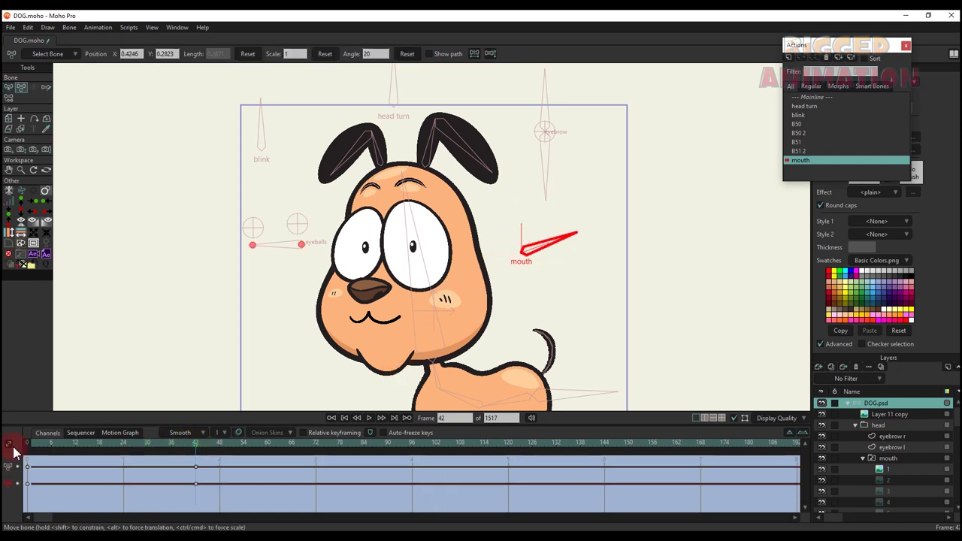
In the mouth action, switch the mouth layer to child 2 at frame 6, 3 at frame 12 and 4 at frame 18
{"action": "left_click", "coordinate": [902, 459]}
{"action": "right_click", "coordinate": [901, 460]}
{"action": "left_click", "coordinate": [904, 404]}
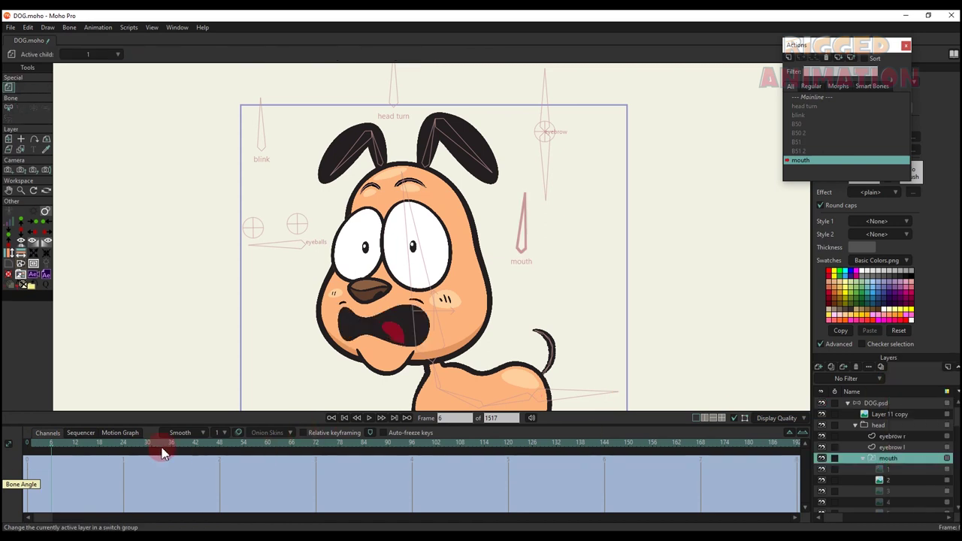
{"action": "right_click", "coordinate": [903, 460]}
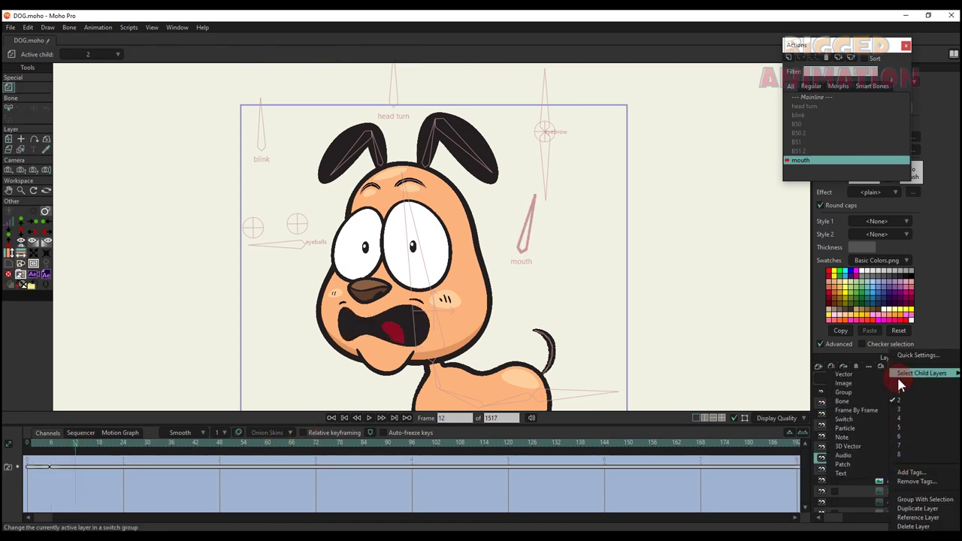
{"action": "left_click", "coordinate": [904, 408]}
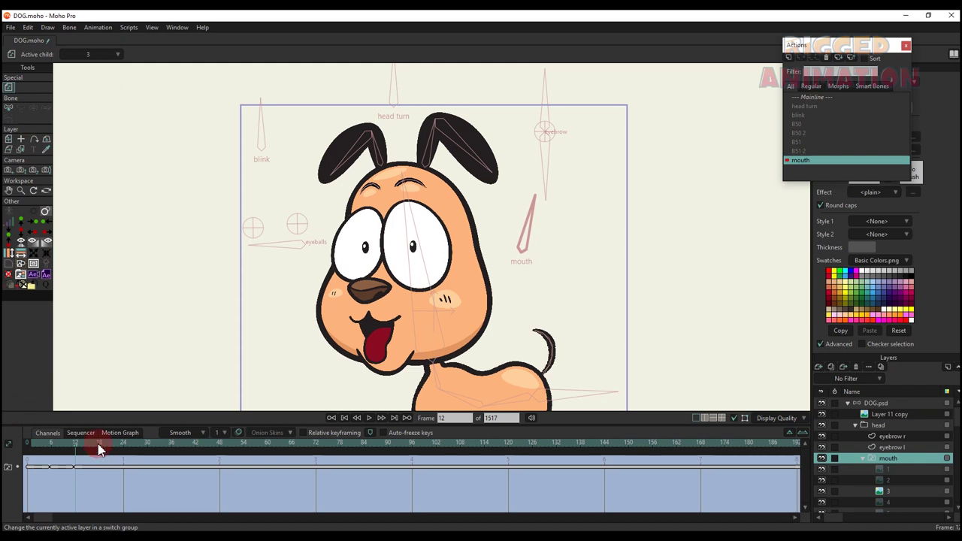
{"action": "right_click", "coordinate": [877, 459]}
{"action": "left_click", "coordinate": [892, 417]}
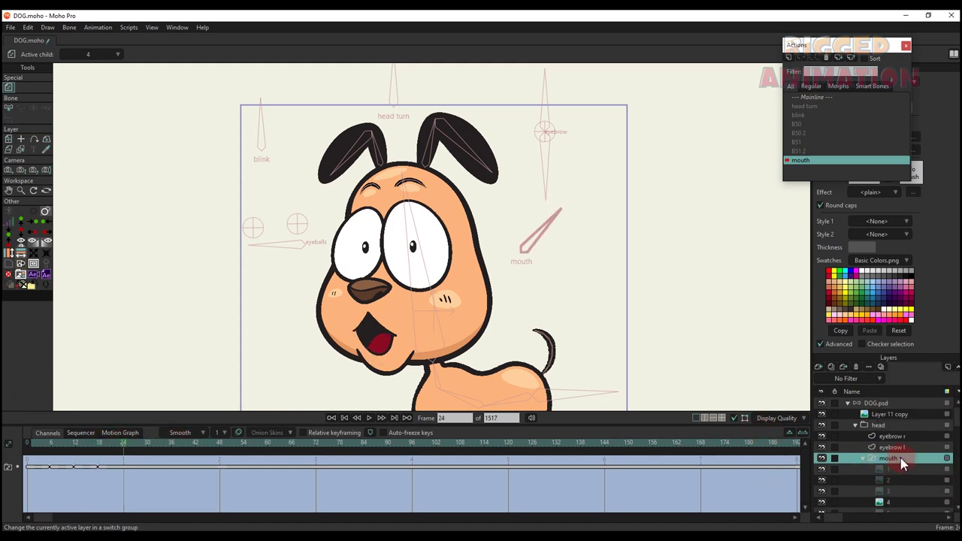
Switch the mouth layer to child 5 at frame 24, 6 at frame 30, 7 at frame 36 and 8 at frame 42
{"action": "right_click", "coordinate": [901, 458]}
{"action": "left_click", "coordinate": [900, 427]}
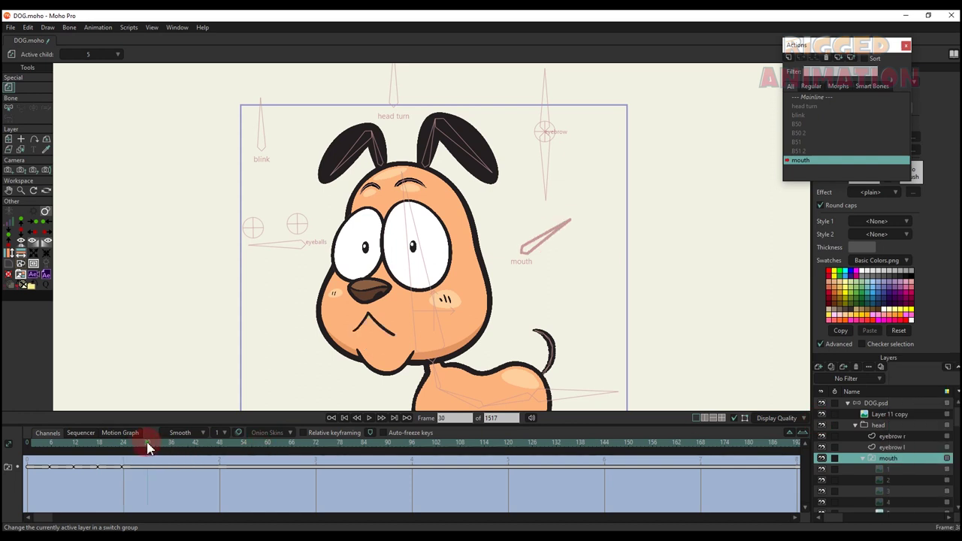
{"action": "right_click", "coordinate": [885, 458]}
{"action": "left_click", "coordinate": [904, 439]}
{"action": "left_click", "coordinate": [172, 442]}
{"action": "right_click", "coordinate": [896, 455]}
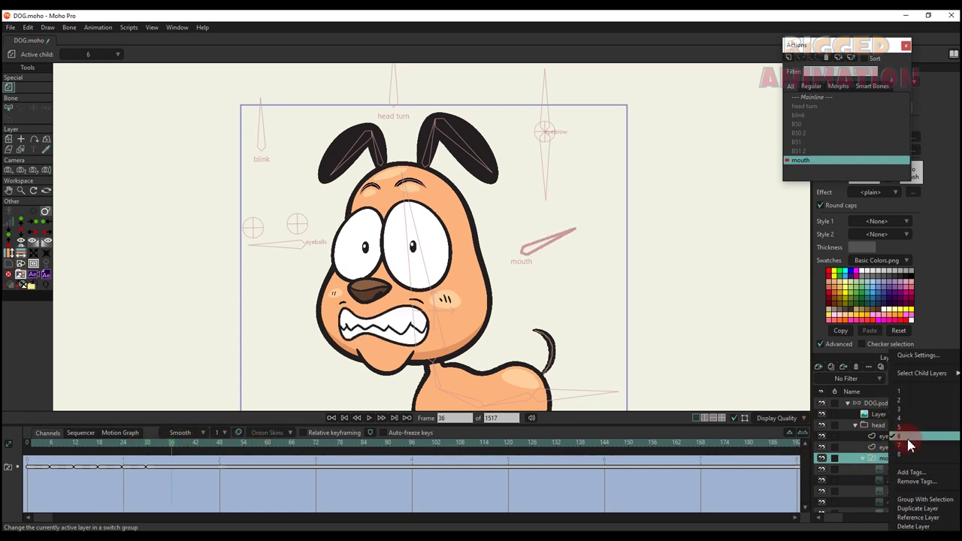
{"action": "left_click", "coordinate": [908, 445]}
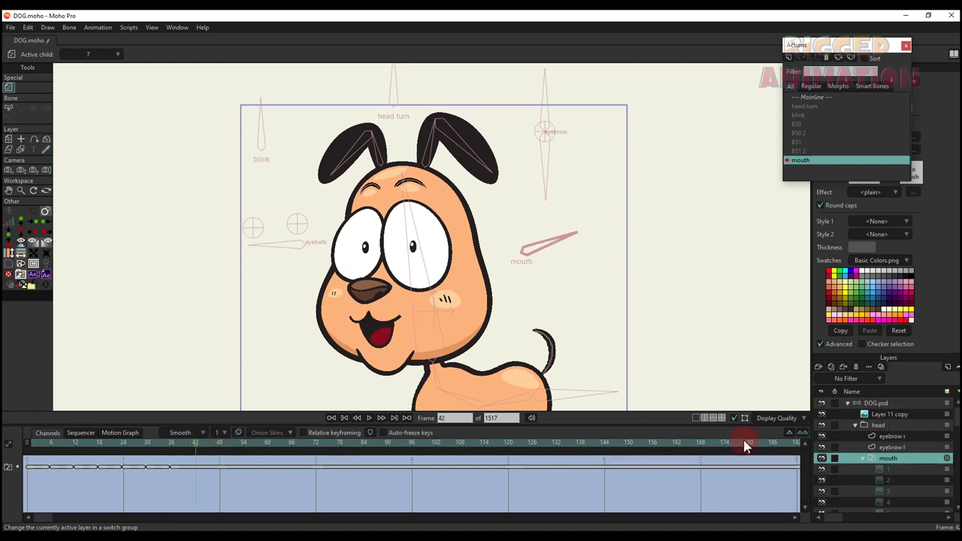
{"action": "right_click", "coordinate": [893, 455]}
{"action": "left_click", "coordinate": [891, 452]}
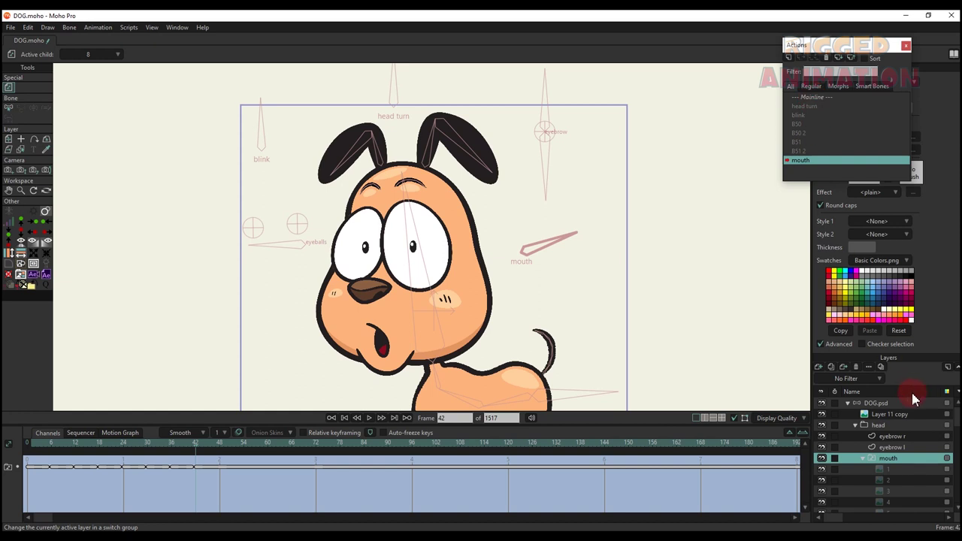
Select the mouth action's bone keyframes on the DOG.psd layer and return to the Mainline at frame 0
{"action": "left_click", "coordinate": [883, 404]}
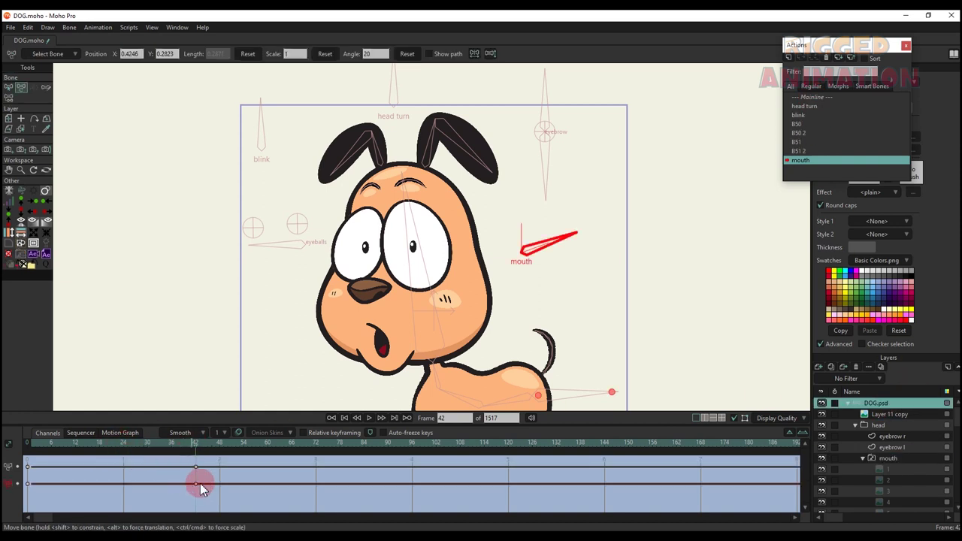
{"action": "left_click_drag", "start_coordinate": [219, 492], "coordinate": [9, 432]}
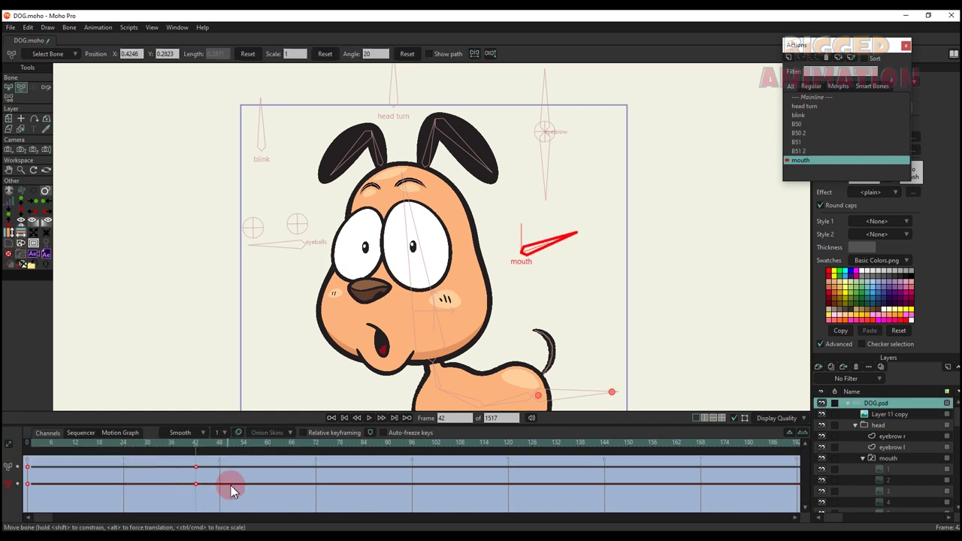
{"action": "left_click", "coordinate": [810, 98]}
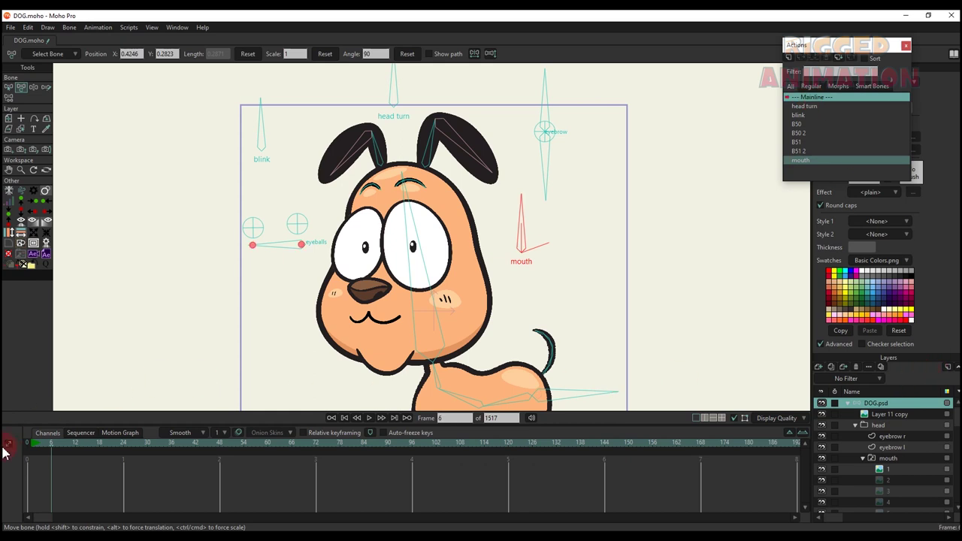
{"action": "left_click", "coordinate": [32, 444]}
Draw a second upright control bone next to the mouth bone, name it mouth scale and show its label
{"action": "key", "text": "b"}
{"action": "scroll", "coordinate": [556, 244], "scroll_direction": "up", "scroll_amount": 3}
{"action": "key", "text": "a"}
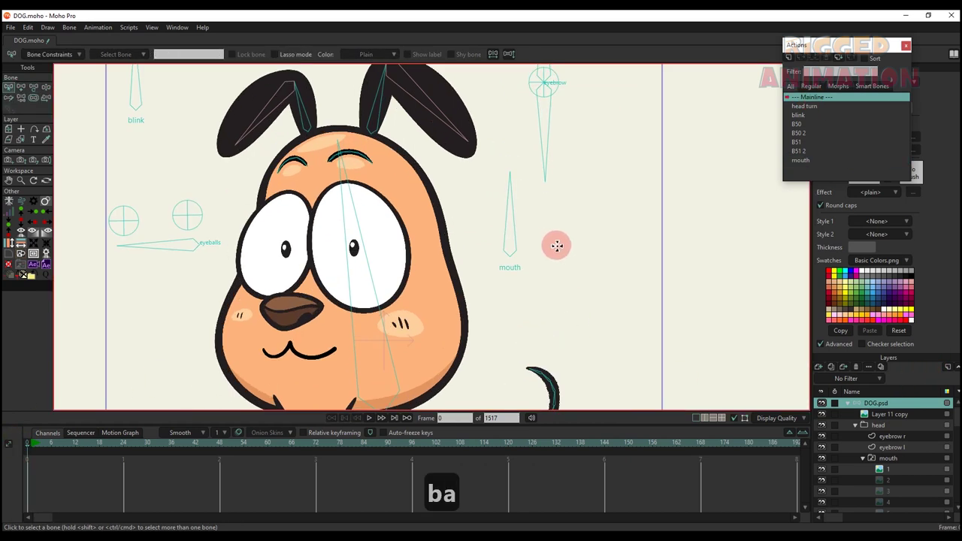
{"action": "key", "text": "s"}
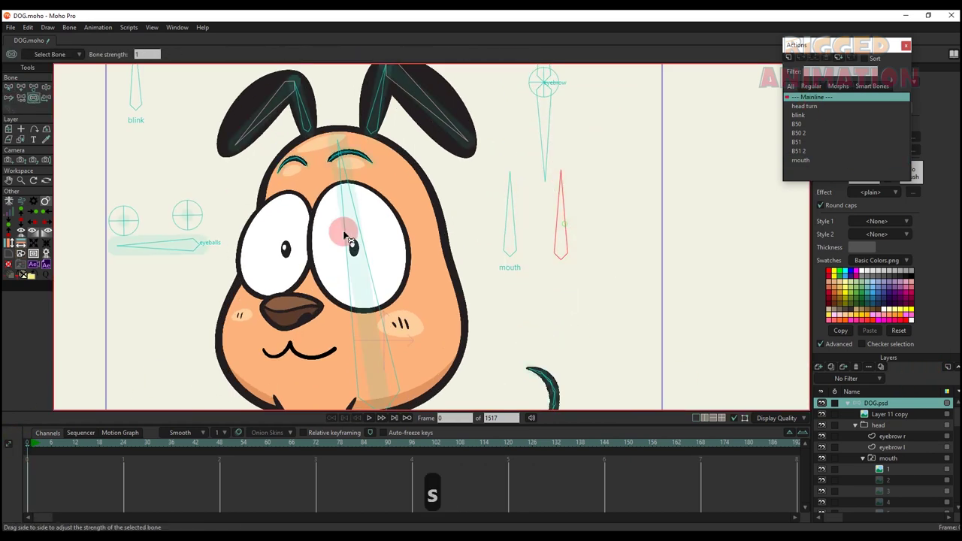
{"action": "scroll", "coordinate": [338, 234], "scroll_direction": "down", "scroll_amount": 2}
{"action": "type", "text": "b"}
{"action": "type", "text": "mou"}
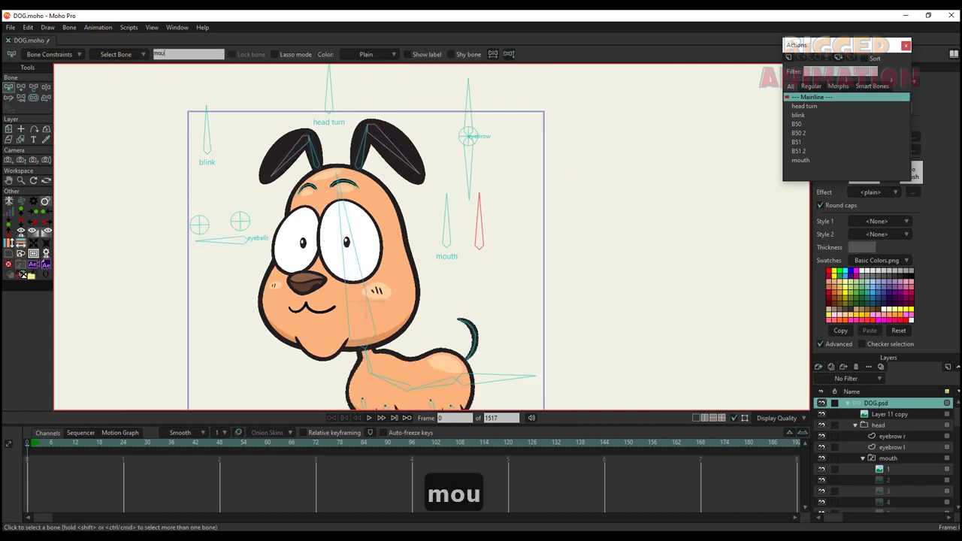
{"action": "type", "text": "th scale"}
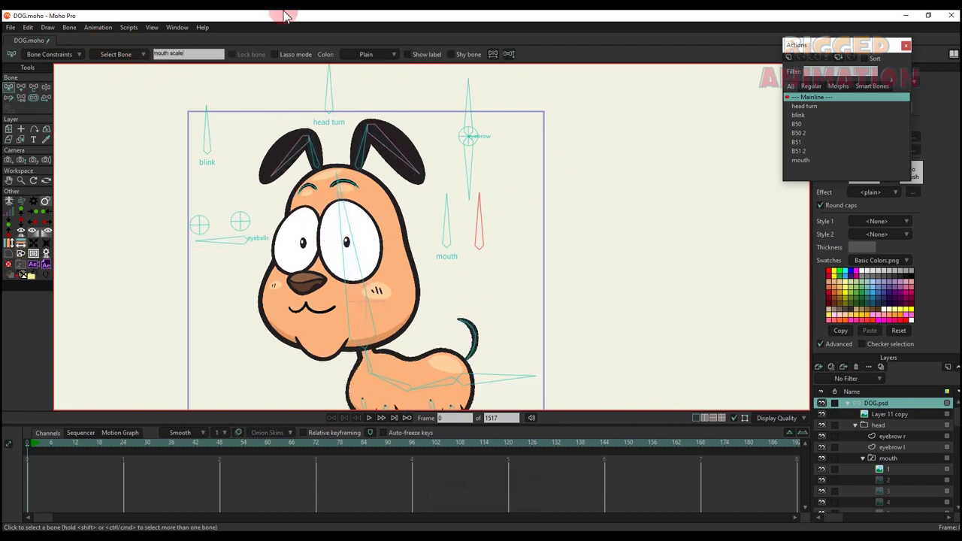
Constrain the mouth scale bone's angle to between -30 and 30 degrees
{"action": "left_click", "coordinate": [70, 54]}
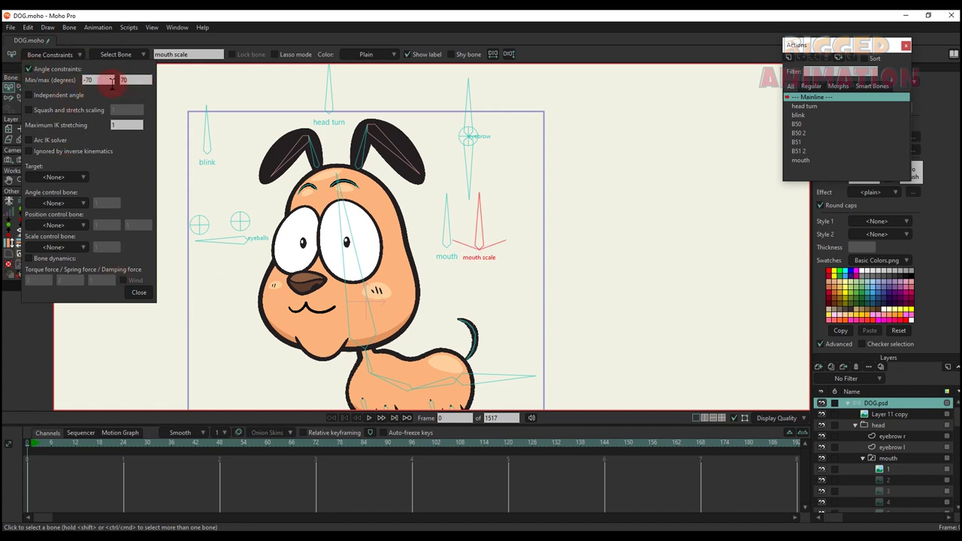
{"action": "type", "text": "30"}
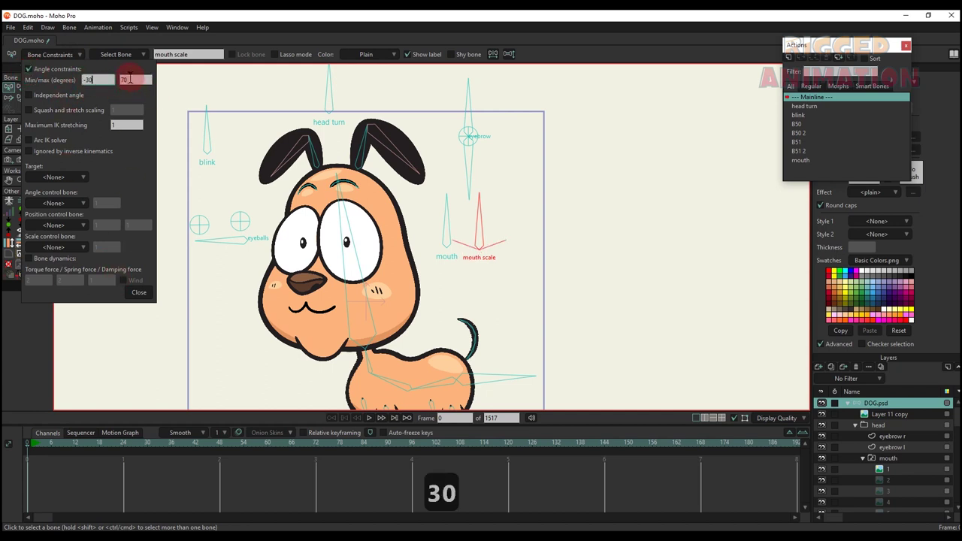
{"action": "left_click", "coordinate": [140, 293]}
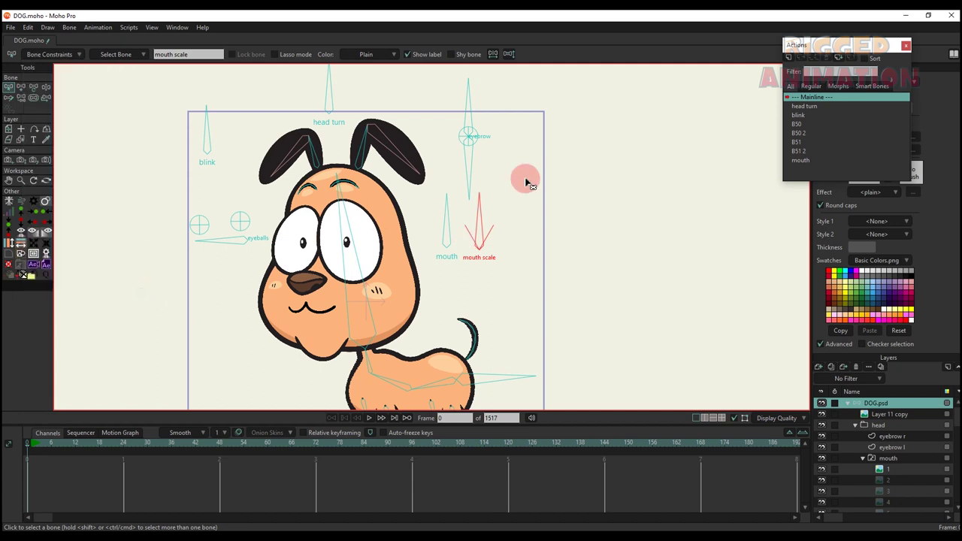
Create a smart bone action for the mouth scale bone and rotate the bone to its left limit at frame 24
{"action": "left_click", "coordinate": [789, 59]}
{"action": "left_click", "coordinate": [484, 306]}
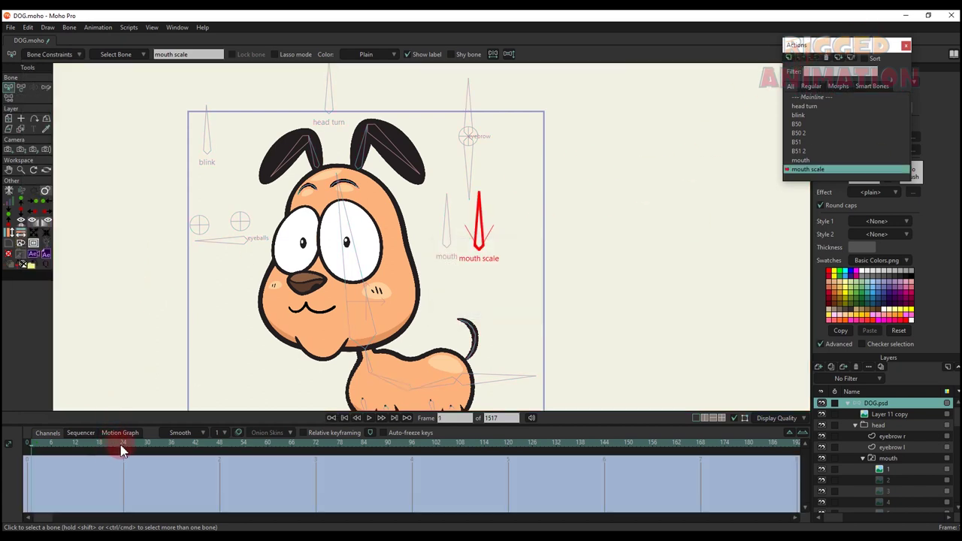
{"action": "key", "text": "t"}
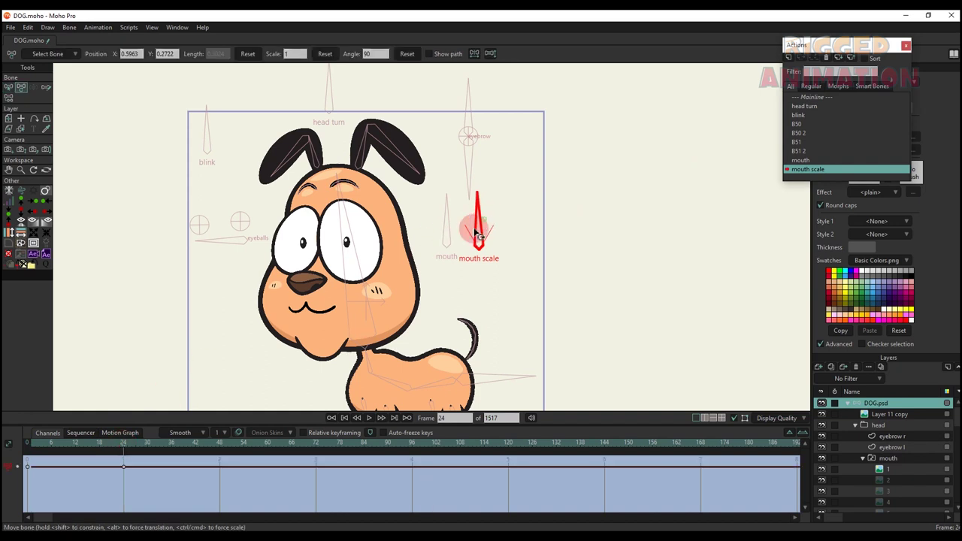
{"action": "left_click_drag", "start_coordinate": [488, 224], "coordinate": [452, 198]}
Set the mouth layer's origin to the centre of the dog's mouth, with the mouth group collapsed
{"action": "left_click", "coordinate": [884, 458]}
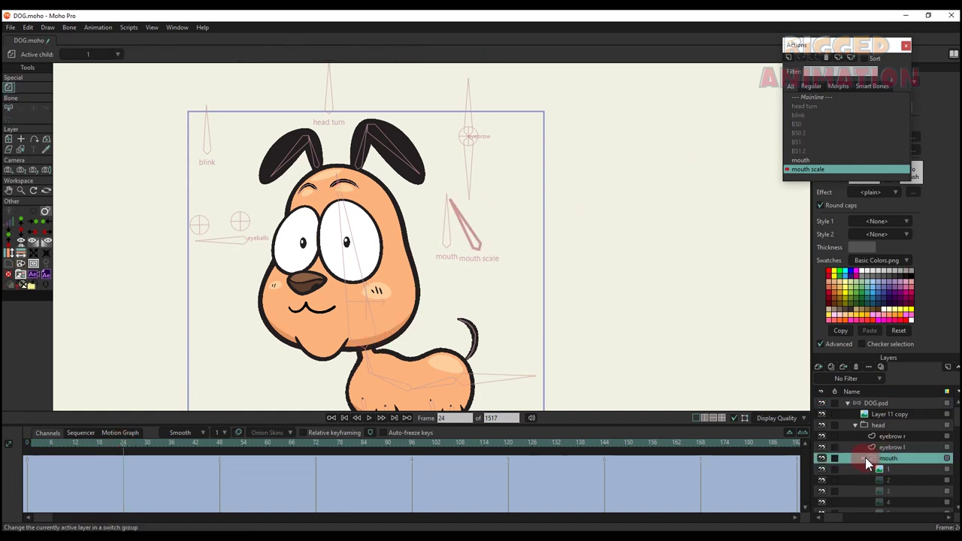
{"action": "left_click", "coordinate": [863, 459]}
{"action": "left_click_drag", "start_coordinate": [296, 293], "coordinate": [374, 281]}
{"action": "key", "text": "comma"}
{"action": "key", "text": "m"}
{"action": "scroll", "coordinate": [398, 309], "scroll_direction": "up", "scroll_amount": 3}
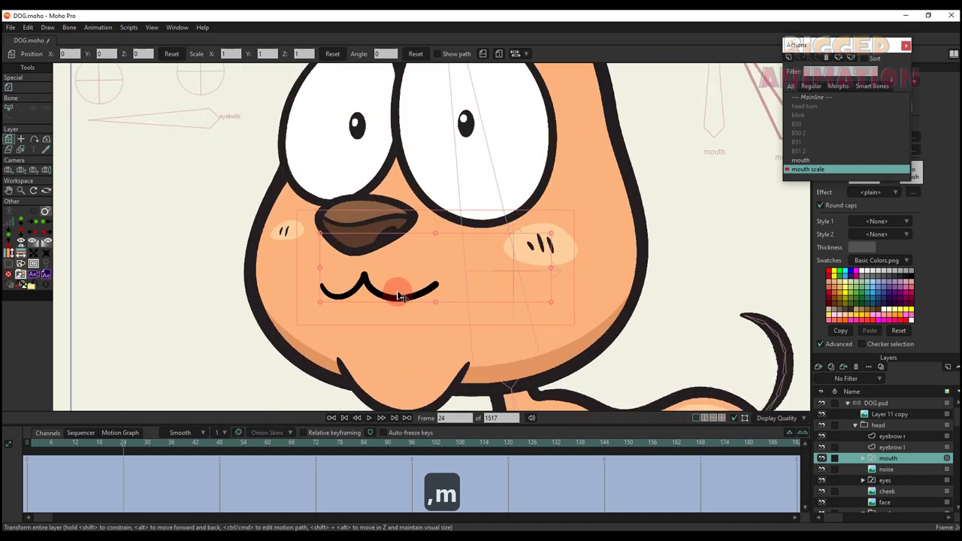
{"action": "key", "text": "o"}
{"action": "left_click", "coordinate": [364, 277]}
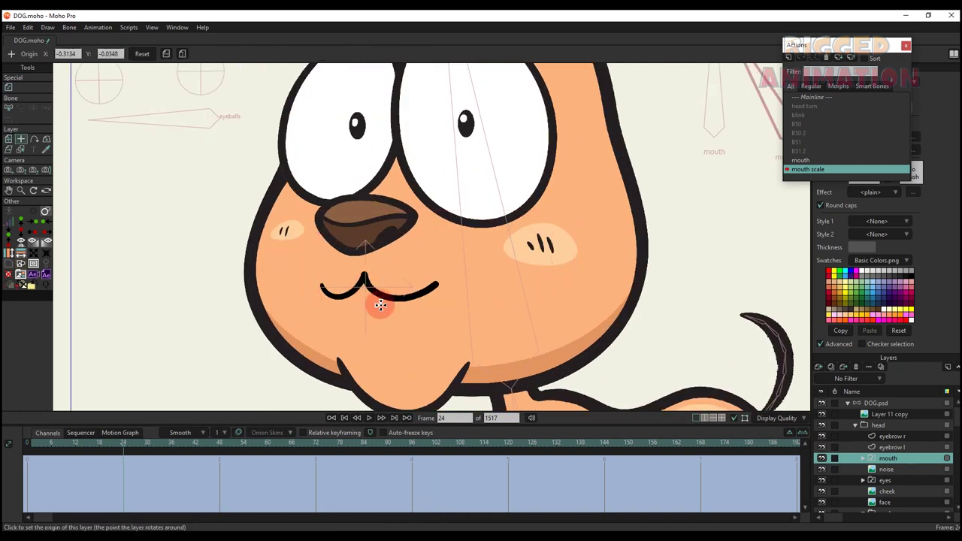
Narrow the mouth layer to an X scale of about 0.71 at frame 24 and return to the Mainline
{"action": "key", "text": "m"}
{"action": "left_click_drag", "start_coordinate": [444, 291], "coordinate": [417, 287]}
{"action": "scroll", "coordinate": [418, 286], "scroll_direction": "down", "scroll_amount": 3}
{"action": "left_click", "coordinate": [864, 97]}
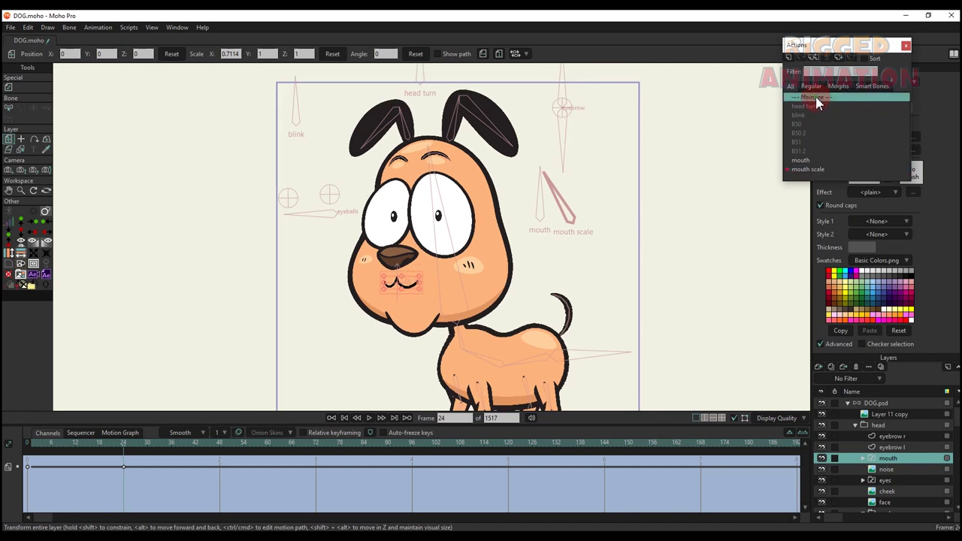
Create a second action for the mouth scale bone and rotate the bone to its right limit at frame 24
{"action": "left_click", "coordinate": [875, 404]}
{"action": "key", "text": "y"}
{"action": "left_click", "coordinate": [575, 201]}
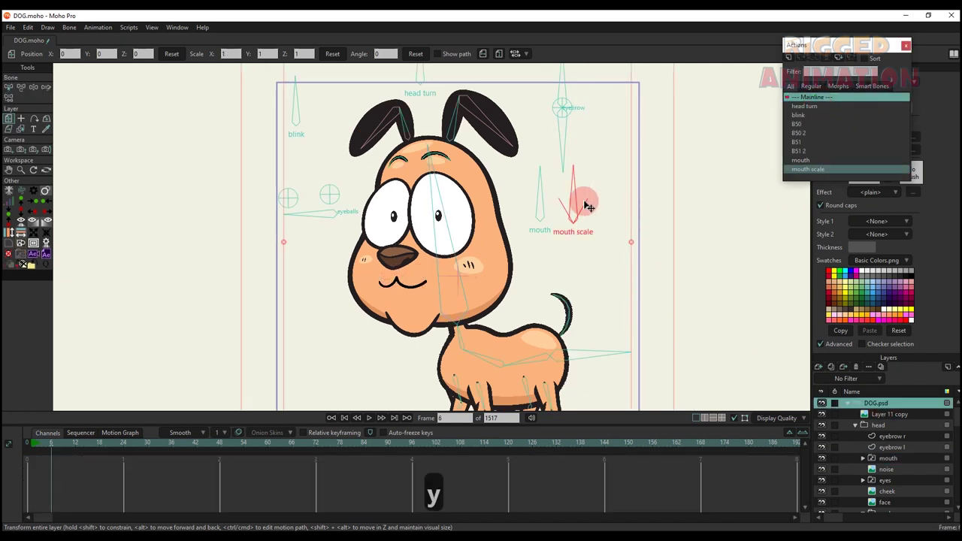
{"action": "left_click", "coordinate": [788, 58]}
{"action": "left_click", "coordinate": [486, 311]}
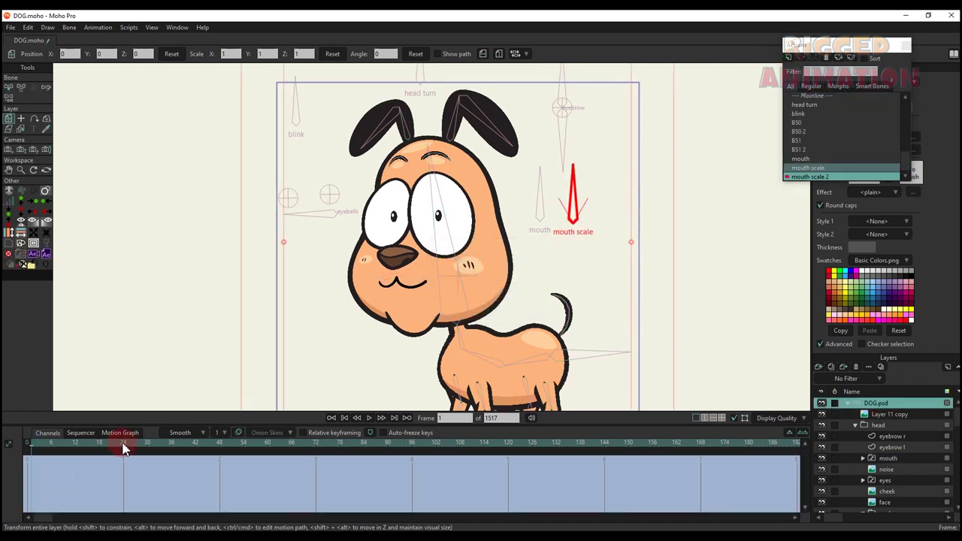
{"action": "key", "text": "y"}
{"action": "key", "text": "t"}
{"action": "left_click_drag", "start_coordinate": [571, 201], "coordinate": [592, 189]}
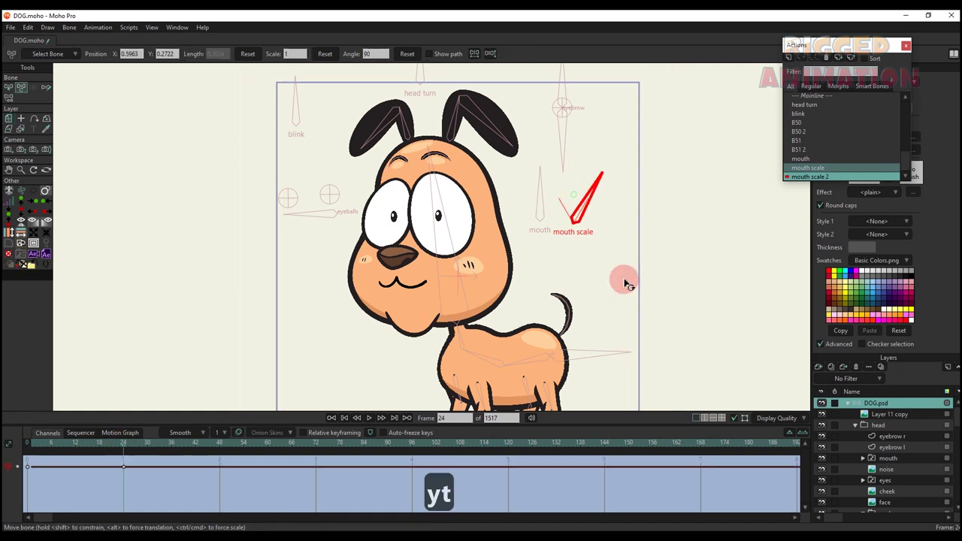
Enlarge the mouth layer uniformly to a scale of about 1.31 at frame 24 and return to the Mainline
{"action": "left_click", "coordinate": [884, 464]}
{"action": "scroll", "coordinate": [268, 326], "scroll_direction": "up", "scroll_amount": 10}
{"action": "key", "text": "m"}
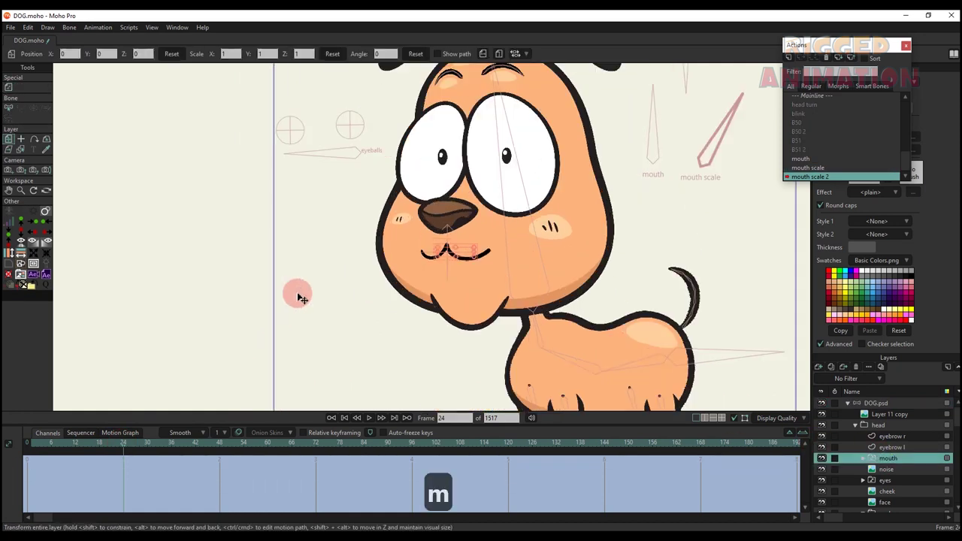
{"action": "left_click_drag", "start_coordinate": [451, 293], "coordinate": [470, 297]}
{"action": "scroll", "coordinate": [426, 279], "scroll_direction": "down", "scroll_amount": 10}
{"action": "left_click", "coordinate": [806, 97]}
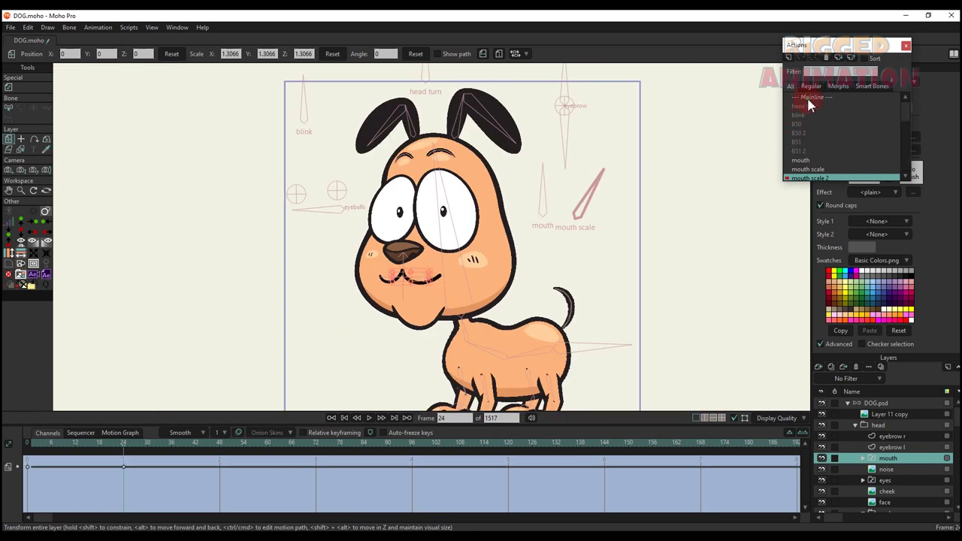
Test the mouth scaling by rotating the mouth scale bone on the Mainline and reset its angle
{"action": "left_click", "coordinate": [870, 404]}
{"action": "key", "text": "t"}
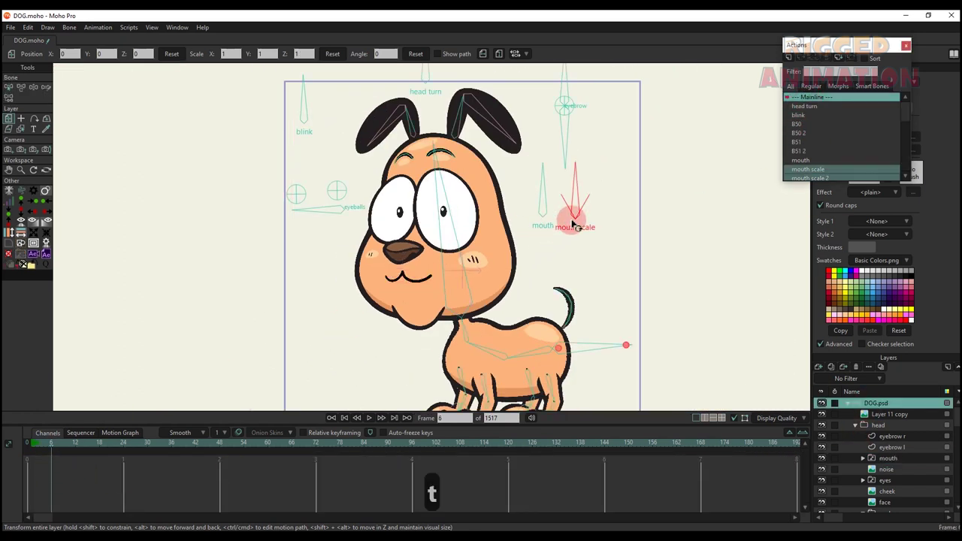
{"action": "left_click_drag", "start_coordinate": [550, 195], "coordinate": [515, 172]}
{"action": "left_click", "coordinate": [407, 54]}
{"action": "left_click", "coordinate": [529, 196]}
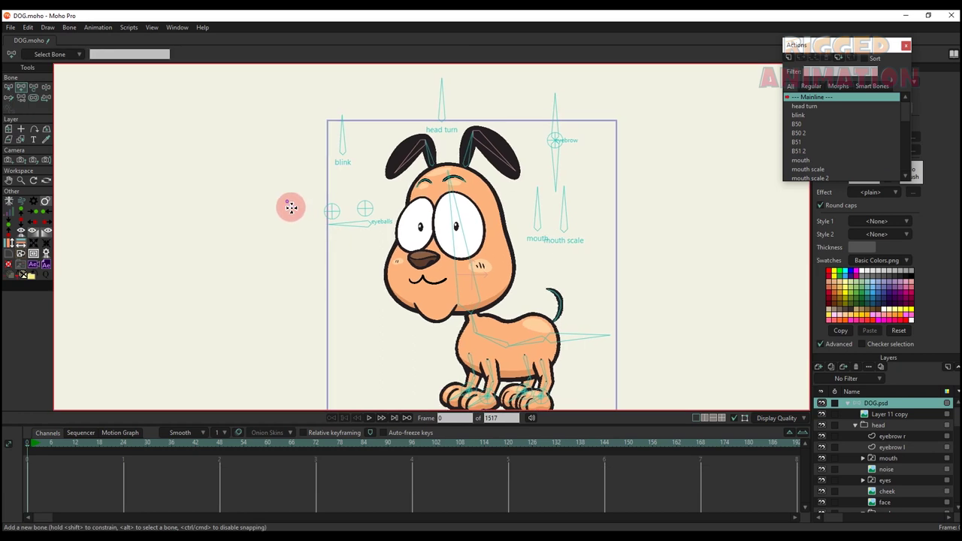
Move the blink bone up beside the head turn bone at frame 0
{"action": "left_click_drag", "start_coordinate": [291, 208], "coordinate": [298, 227]}
{"action": "scroll", "coordinate": [348, 173], "scroll_direction": "up", "scroll_amount": 1}
{"action": "key", "text": "t"}
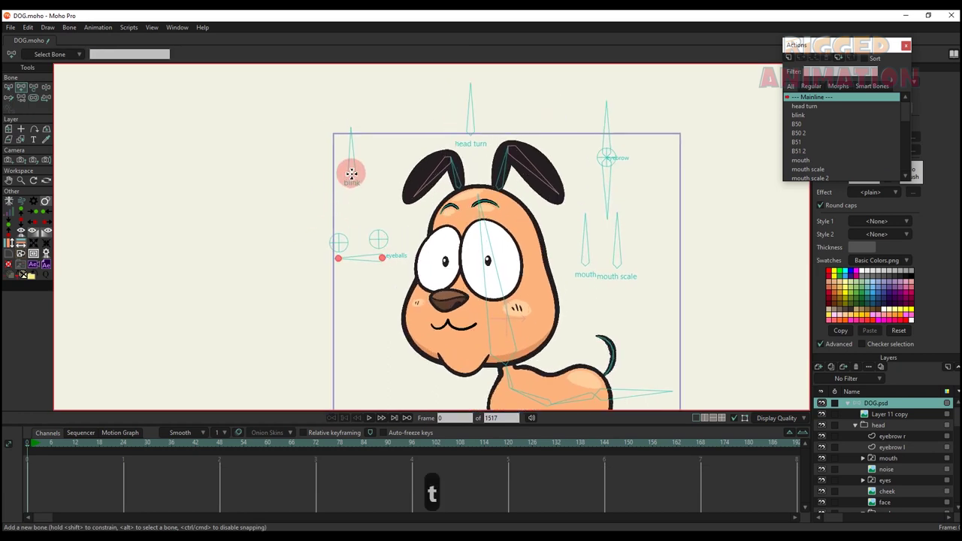
{"action": "left_click_drag", "start_coordinate": [351, 172], "coordinate": [404, 141]}
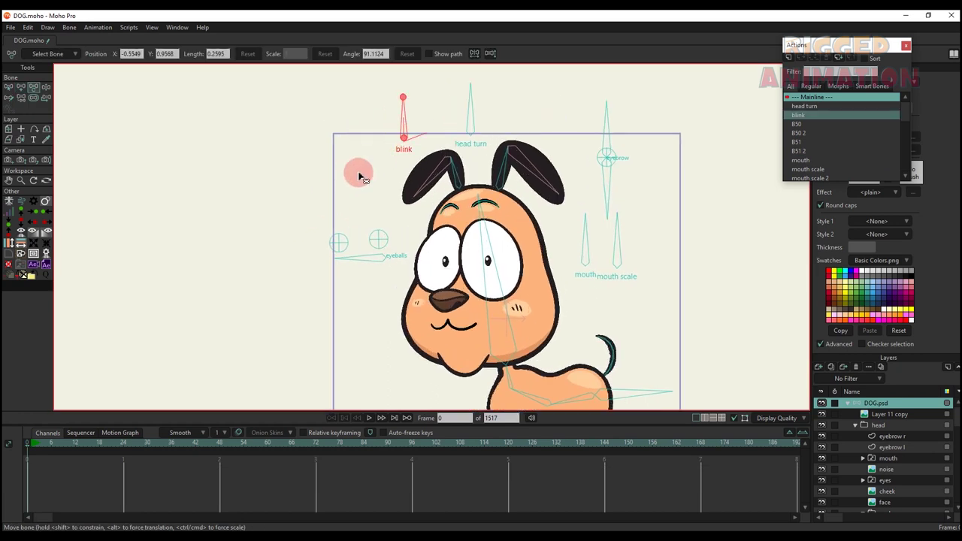
Draw an upright control bone above the eyeballs controls, name it eye styles and show its label
{"action": "key", "text": "b"}
{"action": "key", "text": "a"}
{"action": "left_click_drag", "start_coordinate": [343, 154], "coordinate": [343, 192]}
{"action": "key", "text": "s"}
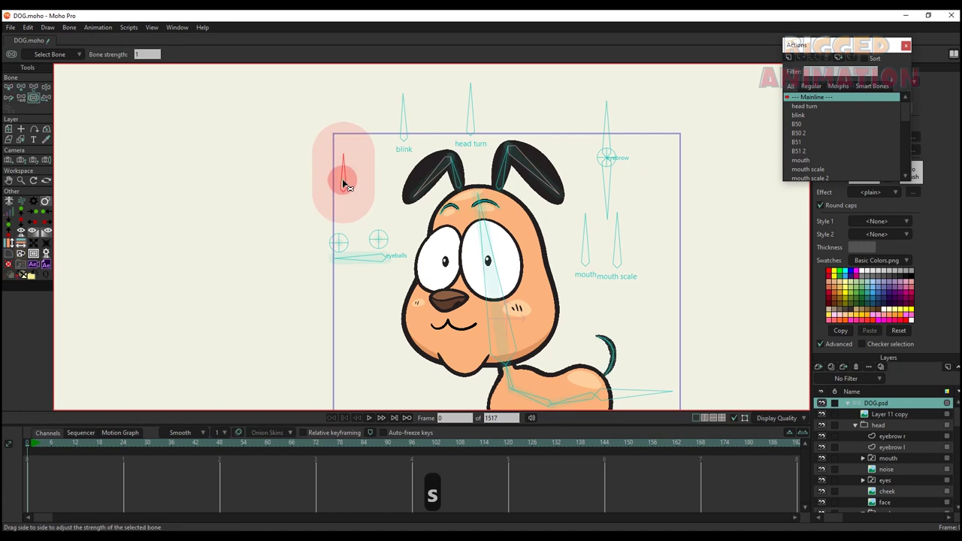
{"action": "type", "text": "ee"}
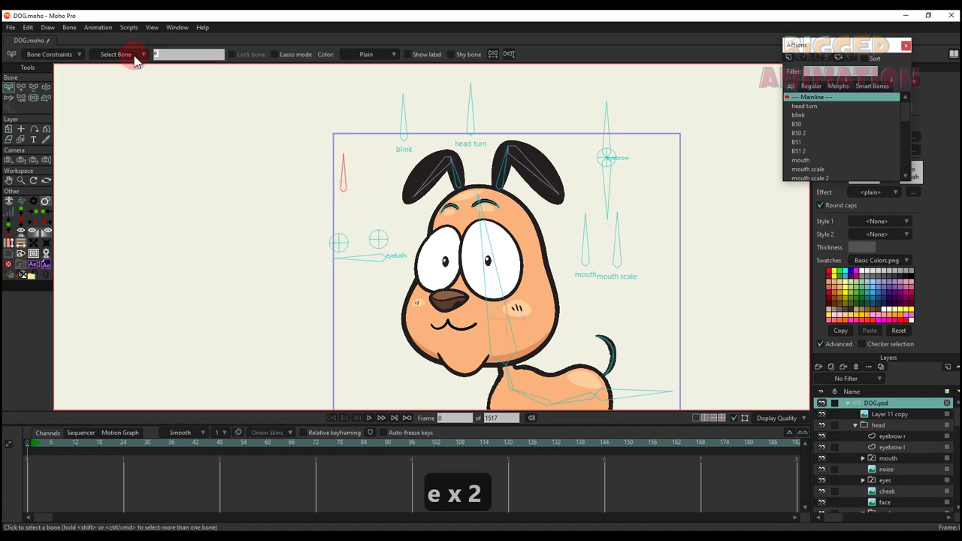
{"action": "key", "text": "BackSpace"}
{"action": "key", "text": "BackSpace"}
{"action": "type", "text": "eye_s"}
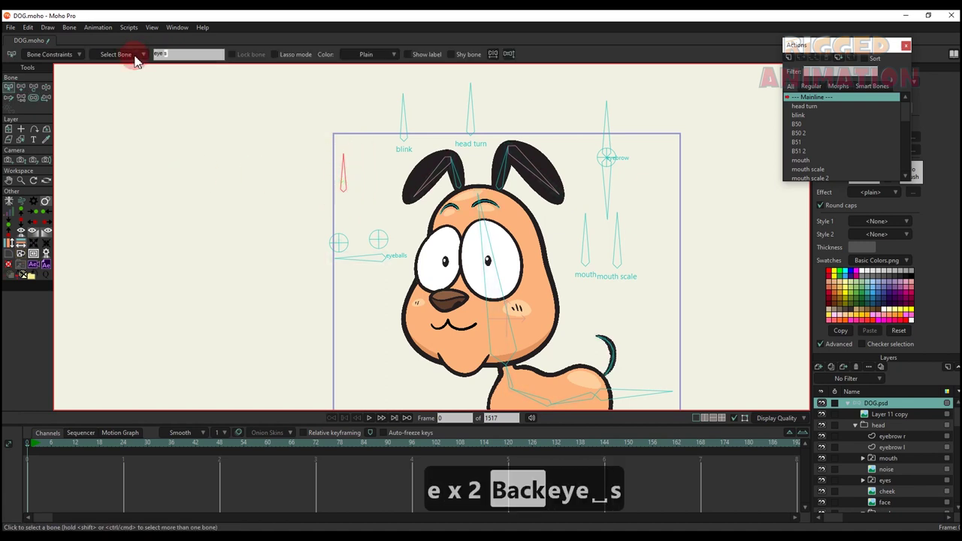
{"action": "type", "text": "tyles"}
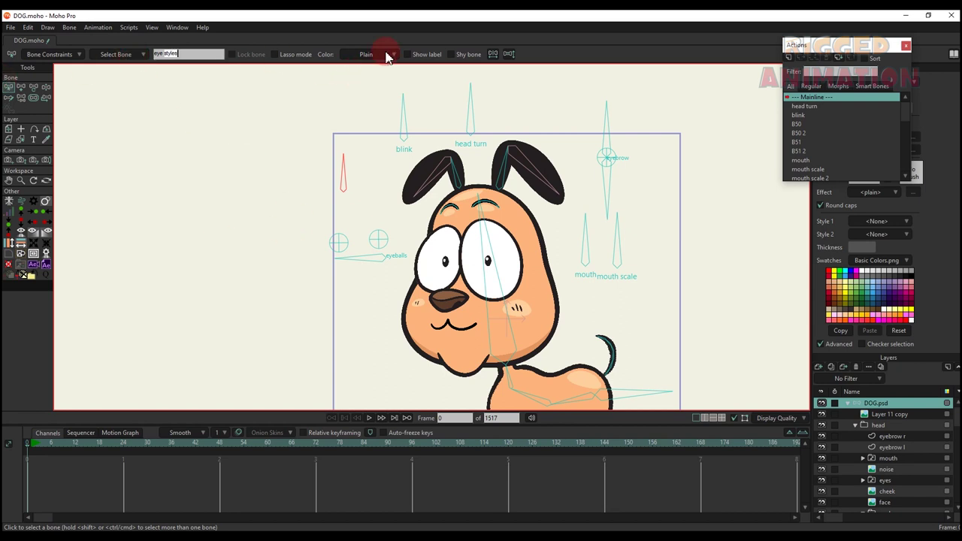
{"action": "scroll", "coordinate": [354, 203], "scroll_direction": "down", "scroll_amount": 2}
{"action": "left_click_drag", "start_coordinate": [346, 199], "coordinate": [338, 193]}
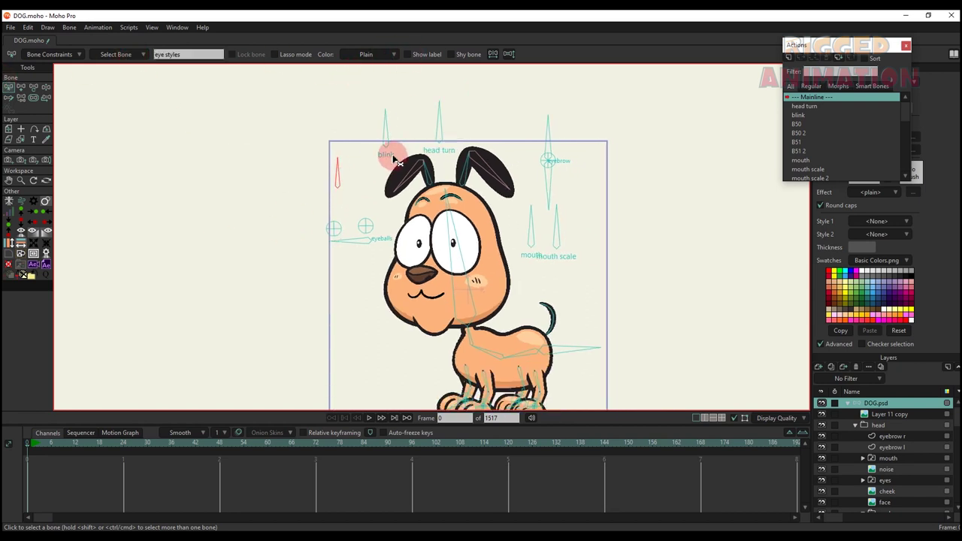
{"action": "scroll", "coordinate": [329, 176], "scroll_direction": "up", "scroll_amount": 1}
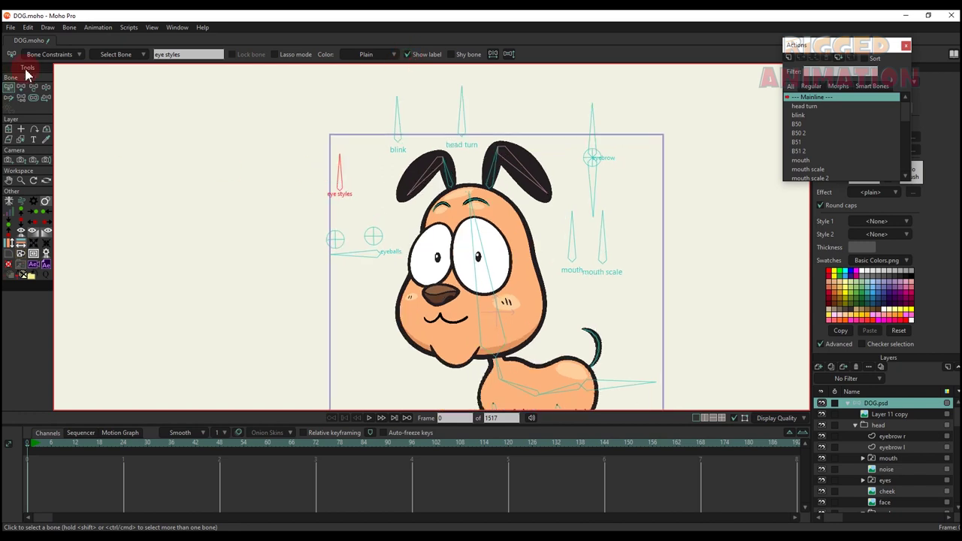
Constrain the eye styles bone's angle to between -70 and 0 degrees
{"action": "left_click", "coordinate": [47, 55]}
{"action": "left_click", "coordinate": [56, 69]}
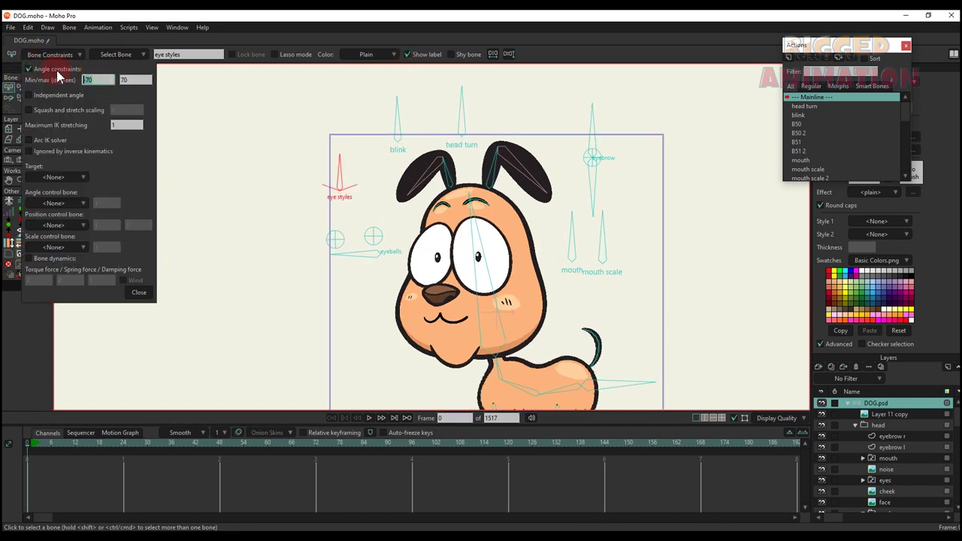
{"action": "key", "text": "0"}
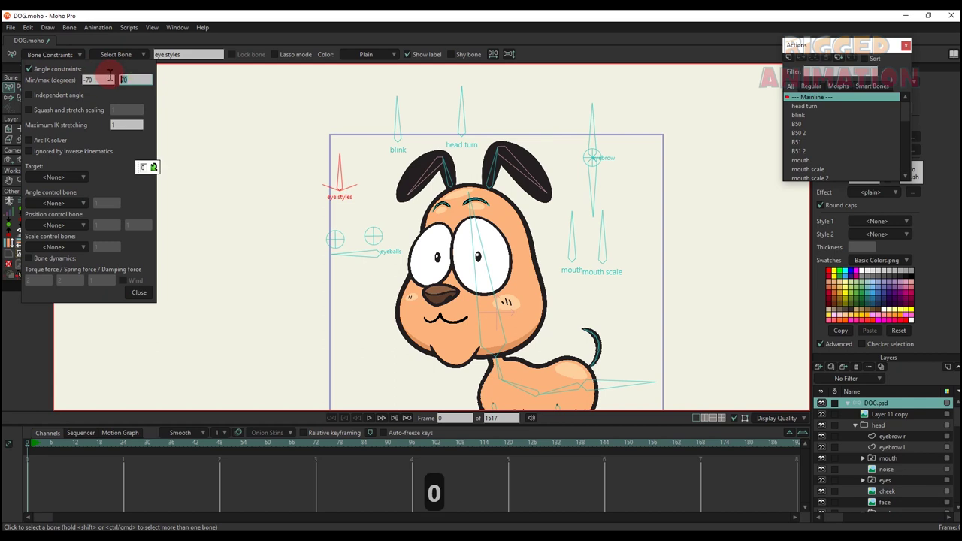
{"action": "key", "text": "backslash"}
{"action": "left_click", "coordinate": [142, 293]}
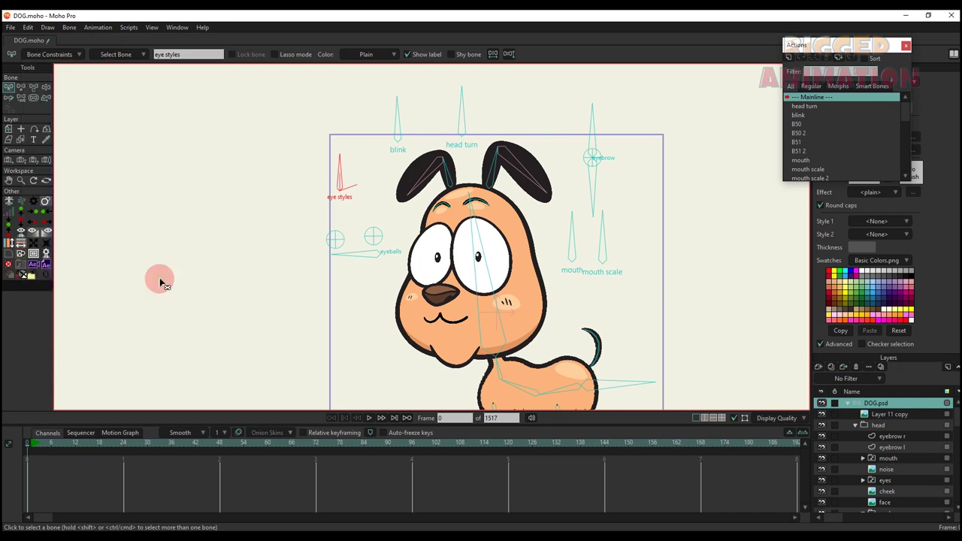
Expand the eyes switch layer and preview its child layers 2 and 3
{"action": "scroll", "coordinate": [872, 448], "scroll_direction": "down", "scroll_amount": 2}
{"action": "scroll", "coordinate": [872, 448], "scroll_direction": "up", "scroll_amount": 1}
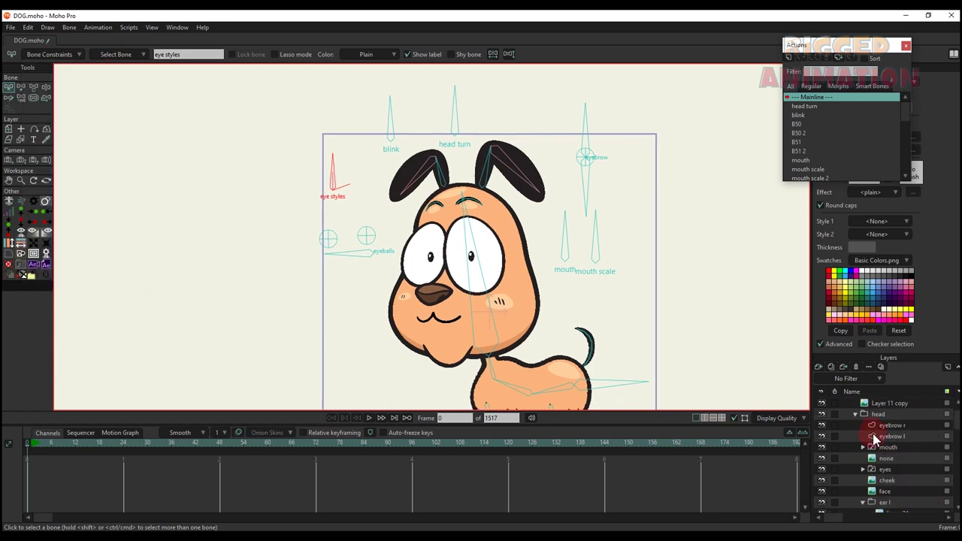
{"action": "left_click", "coordinate": [863, 458]}
{"action": "scroll", "coordinate": [887, 462], "scroll_direction": "down", "scroll_amount": 2}
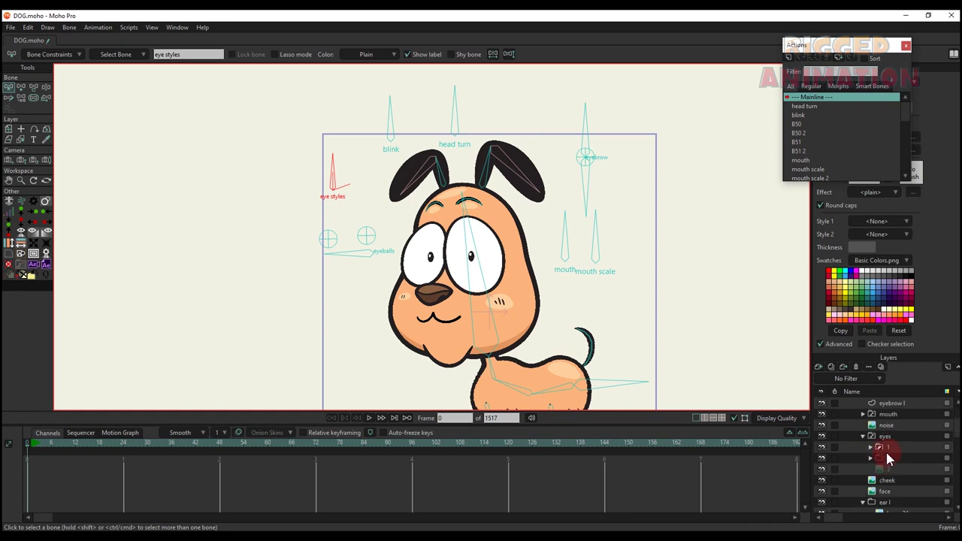
{"action": "left_click", "coordinate": [894, 459]}
{"action": "left_click", "coordinate": [891, 471]}
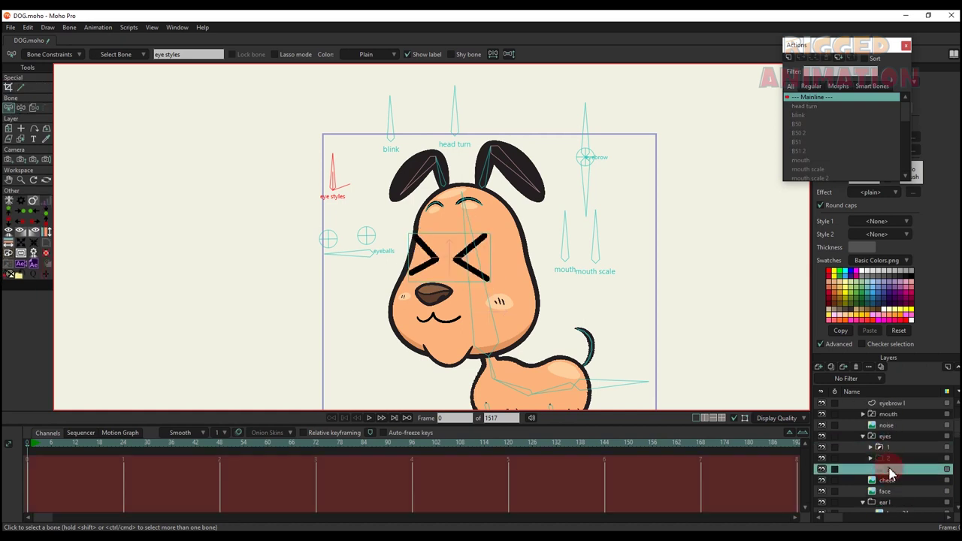
{"action": "left_click", "coordinate": [886, 444]}
{"action": "scroll", "coordinate": [879, 443], "scroll_direction": "up", "scroll_amount": 2}
Create a smart bone action for the eye styles bone on the DOG.psd layer and rotate it to its right limit at frame 24
{"action": "left_click", "coordinate": [876, 403]}
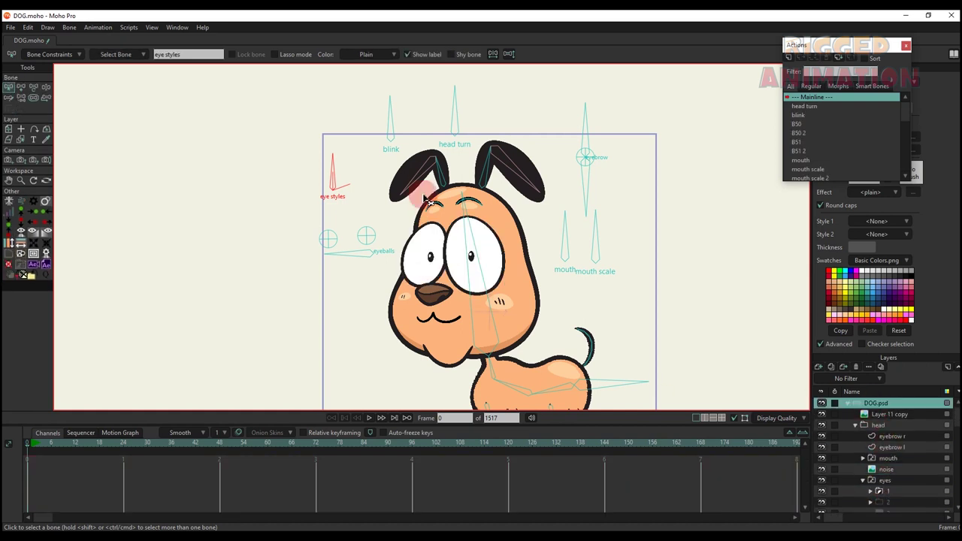
{"action": "left_click", "coordinate": [703, 85]}
{"action": "left_click", "coordinate": [789, 58]}
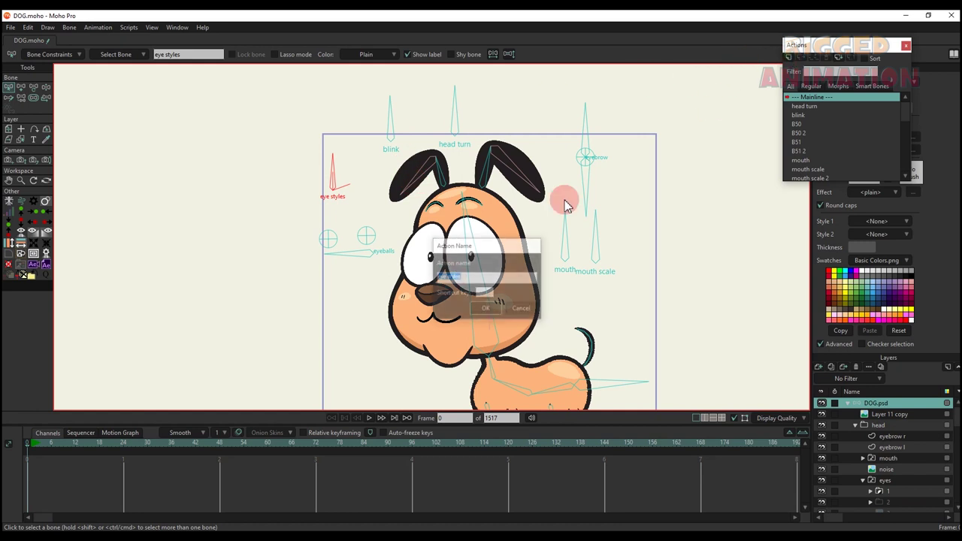
{"action": "left_click", "coordinate": [484, 308]}
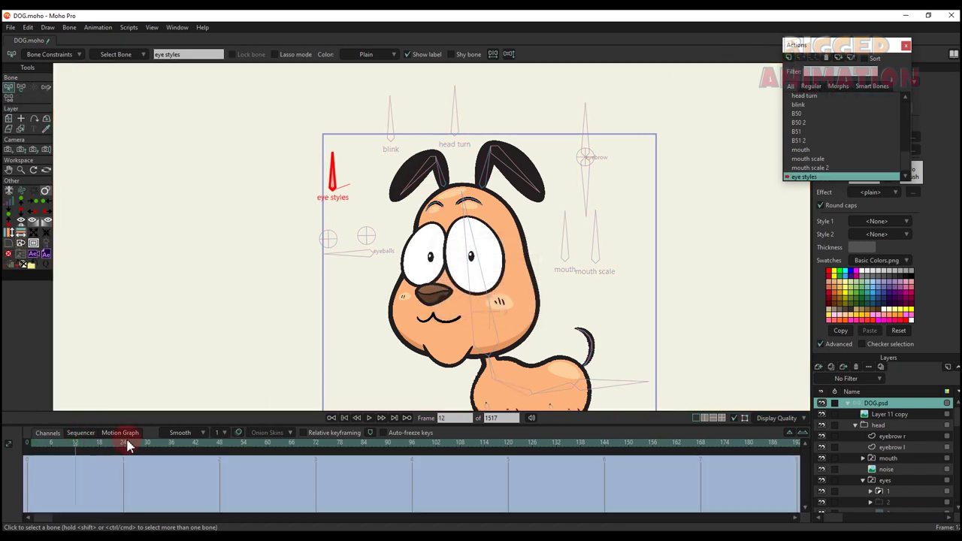
{"action": "left_click", "coordinate": [124, 443]}
{"action": "key", "text": "t"}
{"action": "left_click_drag", "start_coordinate": [338, 165], "coordinate": [358, 200]}
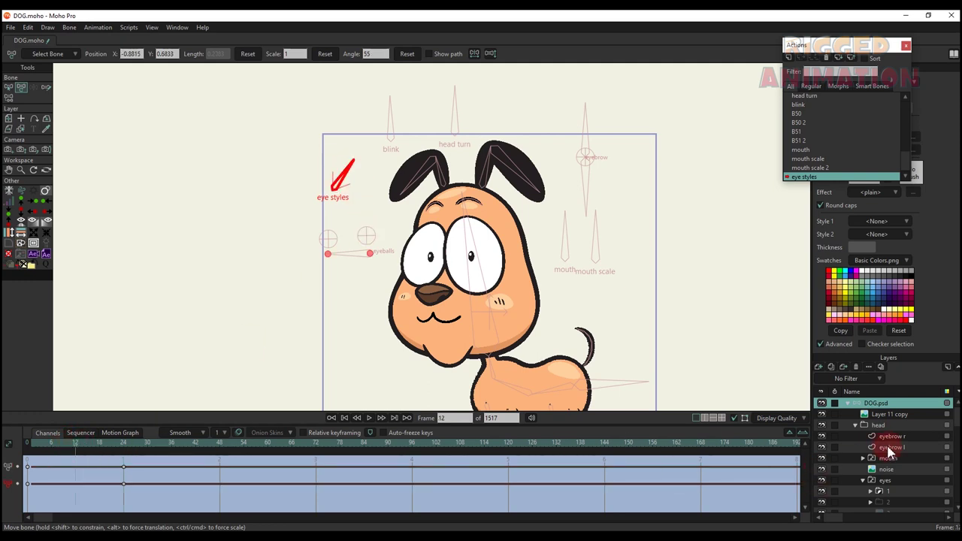
Switch the eyes layer to child 2 at frame 12 and child 3 at frame 24
{"action": "right_click", "coordinate": [885, 482]}
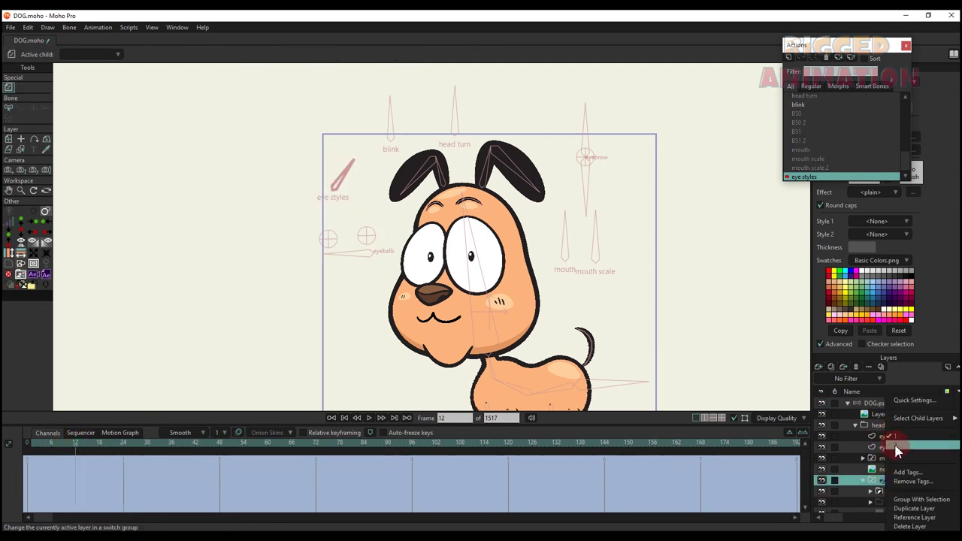
{"action": "left_click", "coordinate": [896, 446]}
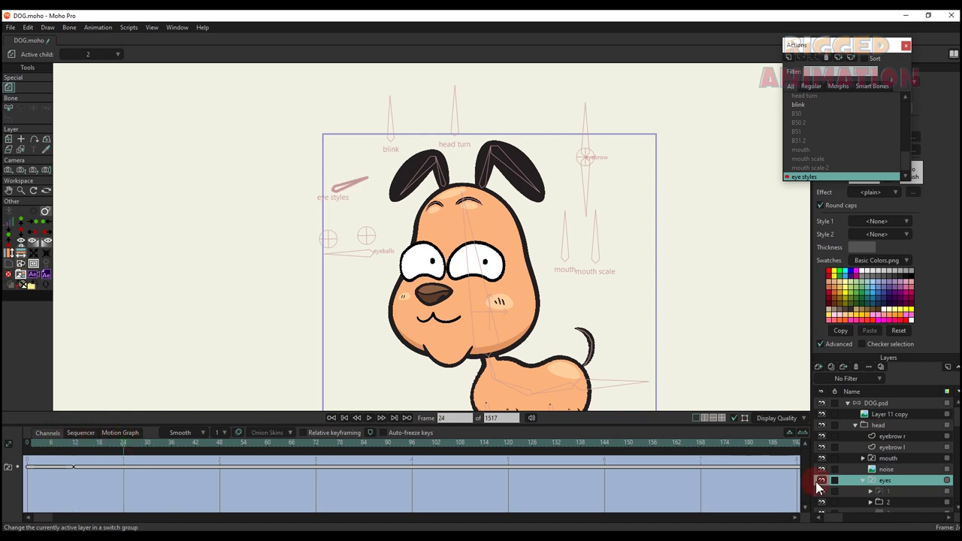
{"action": "right_click", "coordinate": [880, 478]}
{"action": "left_click", "coordinate": [891, 454]}
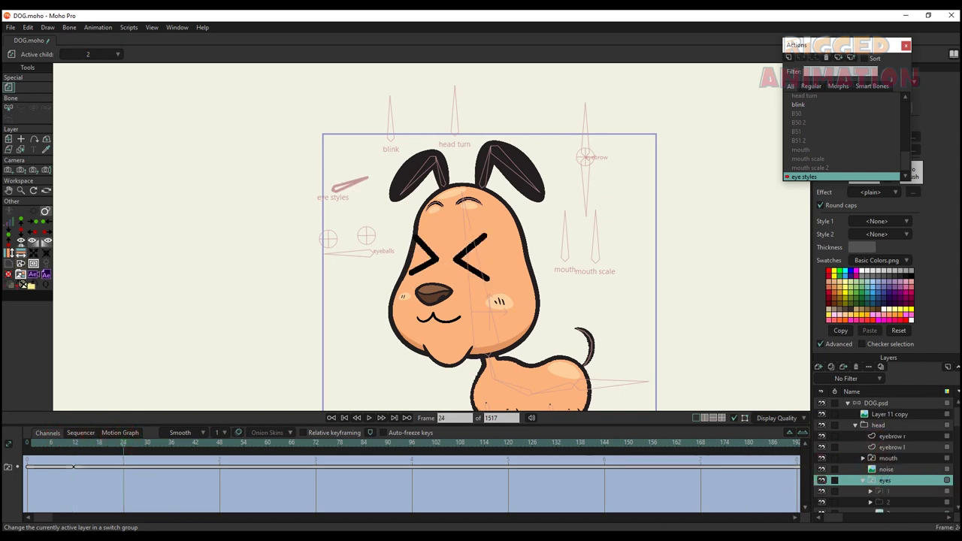
{"action": "scroll", "coordinate": [815, 105], "scroll_direction": "up", "scroll_amount": 1}
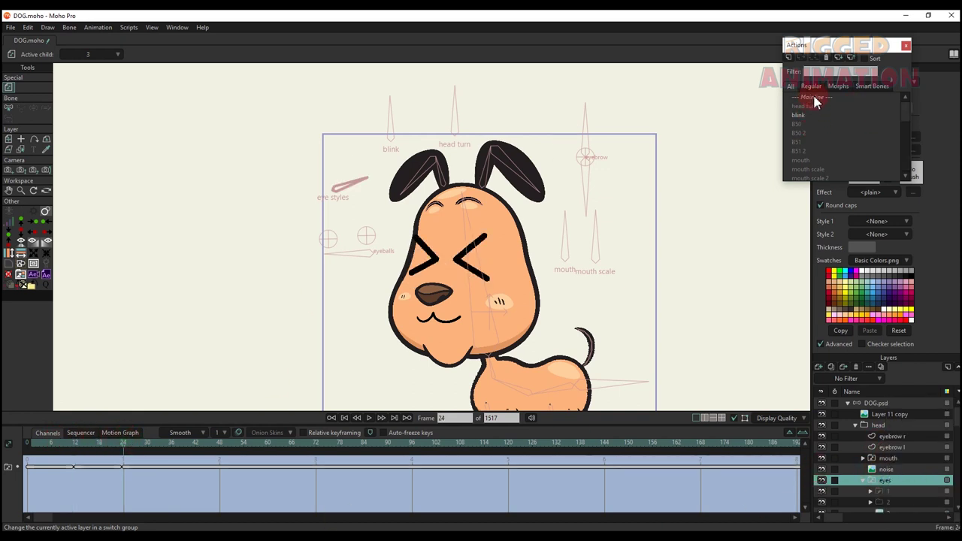
Return to the Mainline, select the DOG.psd layer and rotate the eye styles bone to about 44 degrees at frame 6
{"action": "left_click", "coordinate": [814, 98]}
{"action": "left_click", "coordinate": [877, 404]}
{"action": "scroll", "coordinate": [374, 267], "scroll_direction": "down", "scroll_amount": 2}
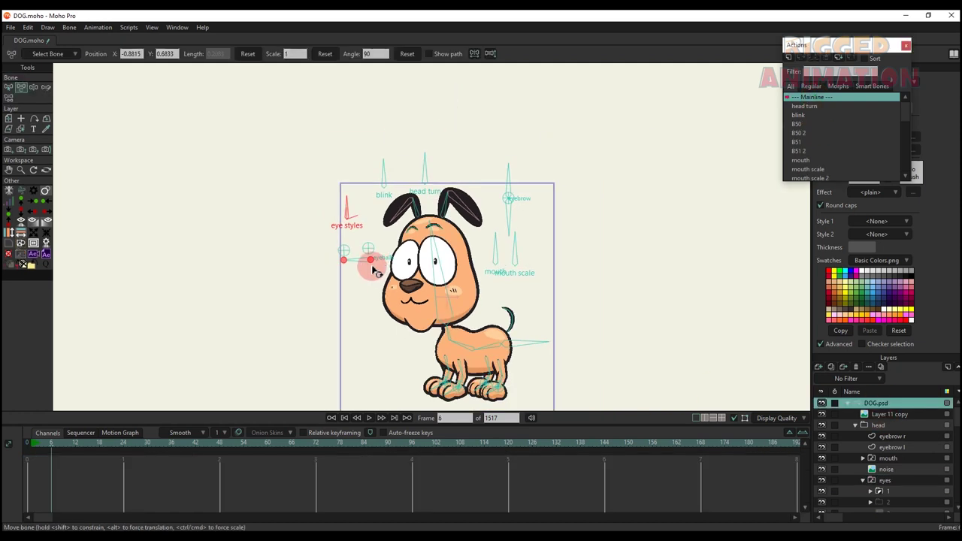
{"action": "scroll", "coordinate": [348, 211], "scroll_direction": "up", "scroll_amount": 1}
{"action": "key", "text": "t"}
{"action": "mouse_move", "coordinate": [349, 216]}
{"action": "left_mouse_down"}
{"action": "mouse_move", "coordinate": [372, 260]}
{"action": "mouse_move", "coordinate": [363, 206]}
{"action": "left_mouse_up"}
{"action": "scroll", "coordinate": [369, 227], "scroll_direction": "down", "scroll_amount": 2}
{"action": "scroll", "coordinate": [363, 301], "scroll_direction": "up", "scroll_amount": 3}
{"action": "scroll", "coordinate": [429, 275], "scroll_direction": "up", "scroll_amount": 3}
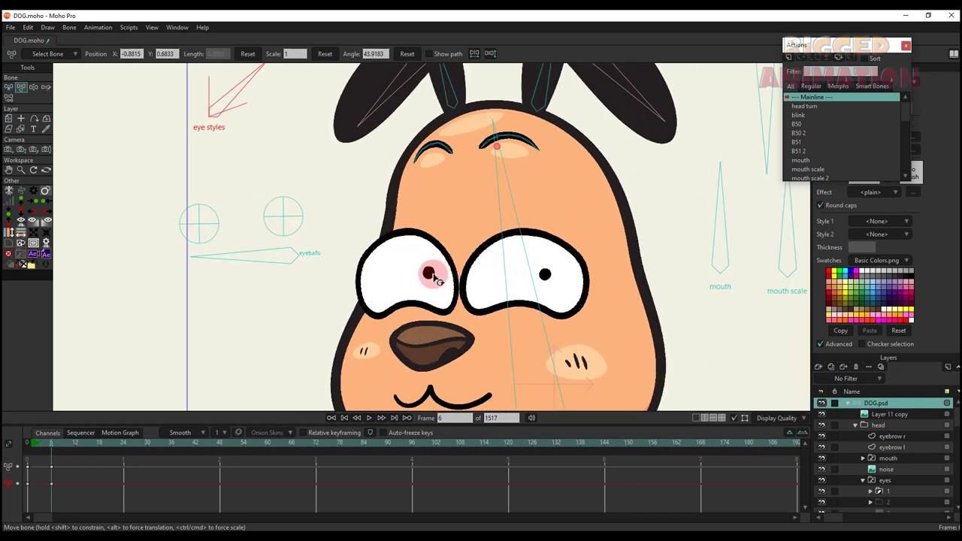
Nudge the eyeballs bone to test the pupils of the second eye style
{"action": "scroll", "coordinate": [430, 275], "scroll_direction": "down", "scroll_amount": 1}
{"action": "left_click", "coordinate": [338, 273]}
{"action": "key", "text": "t"}
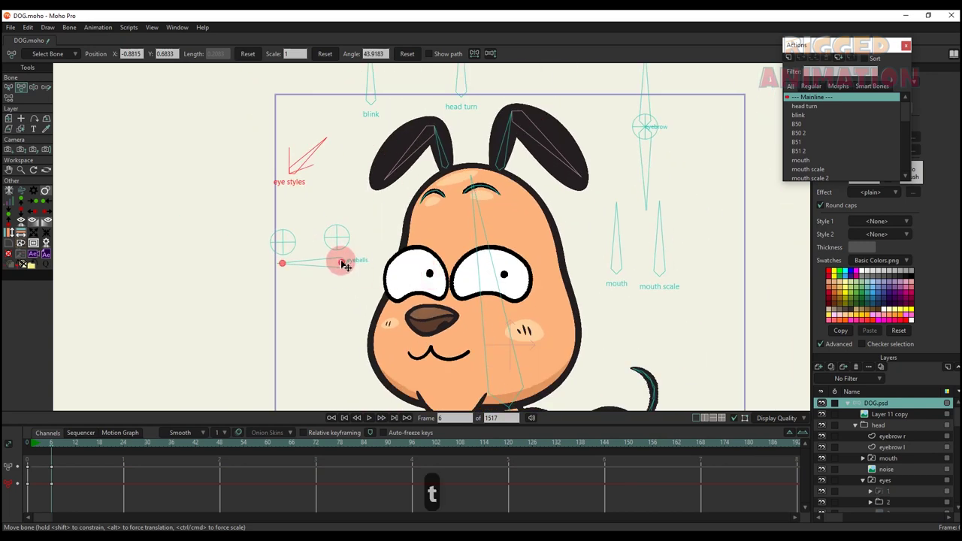
{"action": "mouse_move", "coordinate": [344, 265]}
{"action": "left_mouse_down"}
{"action": "mouse_move", "coordinate": [332, 256]}
{"action": "mouse_move", "coordinate": [345, 262]}
{"action": "left_mouse_up"}
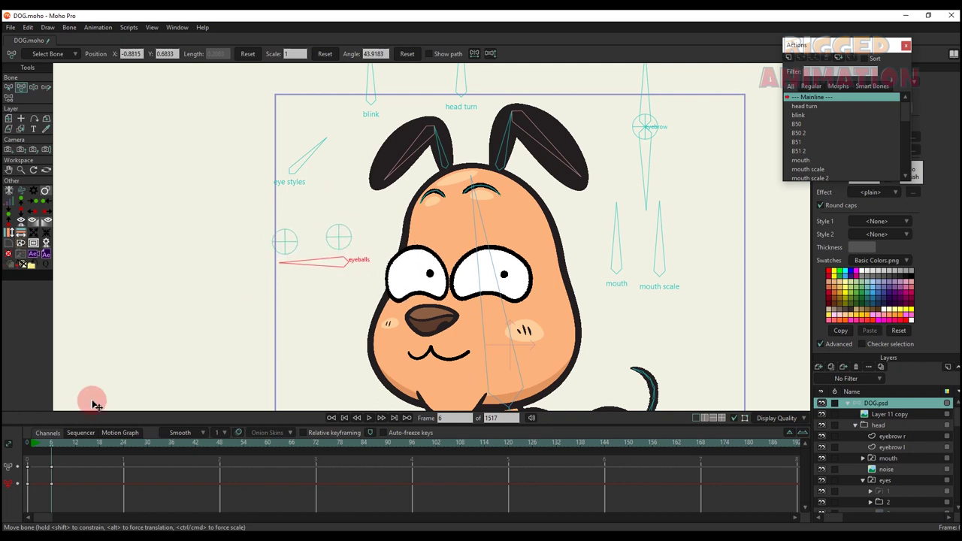
At frame 0, expand child layer 2 of the eyes and bind Layer 20 copy to the large head bone
{"action": "left_click_drag", "start_coordinate": [48, 445], "coordinate": [27, 444]}
{"action": "scroll", "coordinate": [881, 470], "scroll_direction": "down", "scroll_amount": 1}
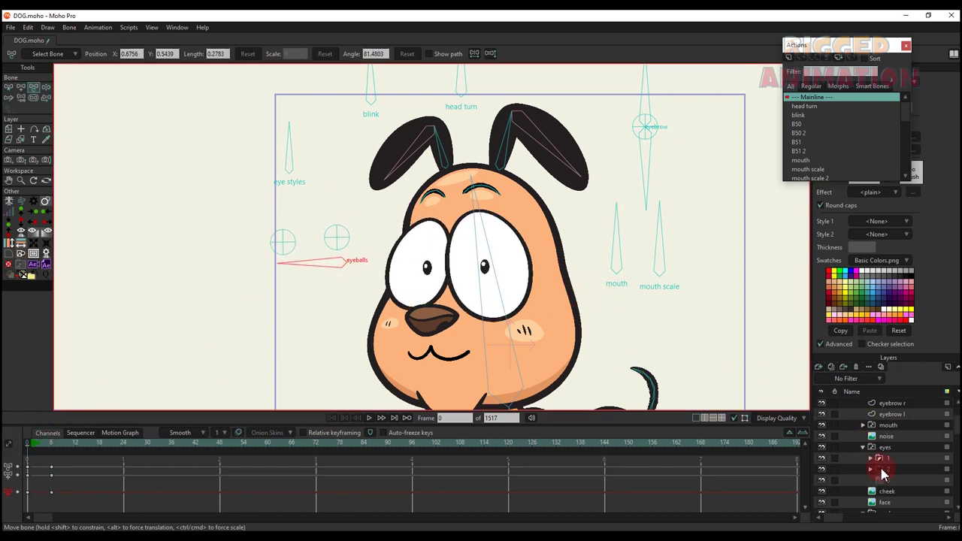
{"action": "left_click", "coordinate": [887, 470]}
{"action": "left_click", "coordinate": [870, 470]}
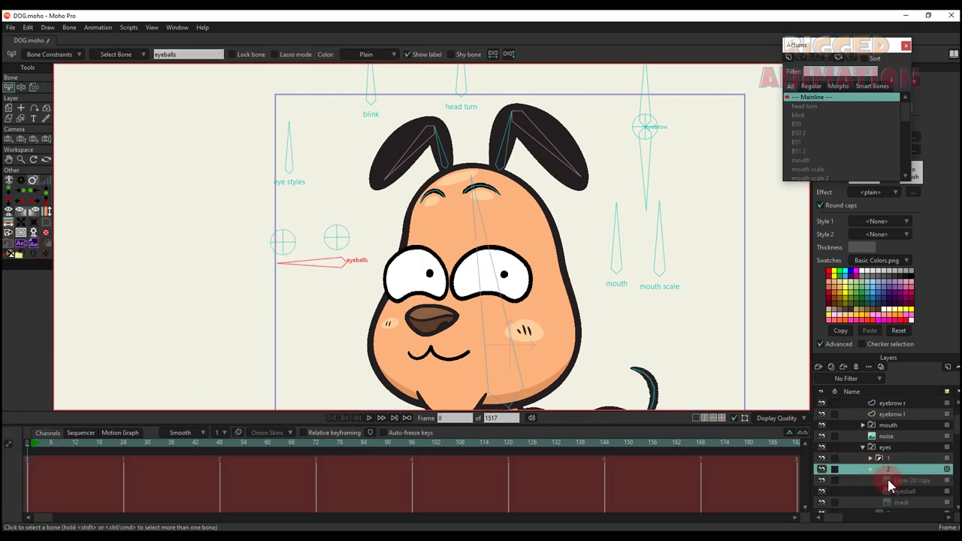
{"action": "left_click", "coordinate": [887, 481]}
{"action": "left_click", "coordinate": [33, 108]}
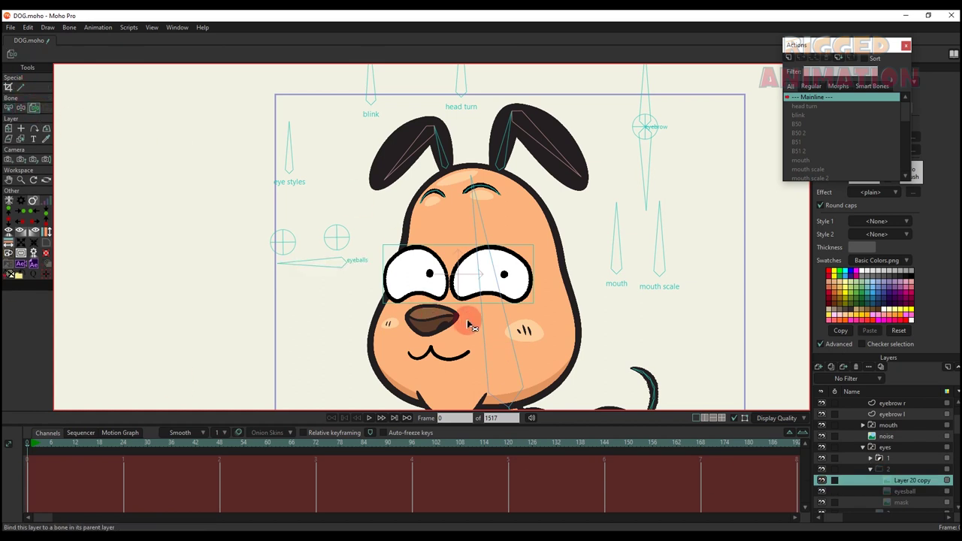
{"action": "left_click", "coordinate": [489, 325]}
Bind the eyesball layer to the eyeballs bone and the mask layer to the head bone
{"action": "scroll", "coordinate": [898, 448], "scroll_direction": "down", "scroll_amount": 1}
{"action": "left_click", "coordinate": [904, 458]}
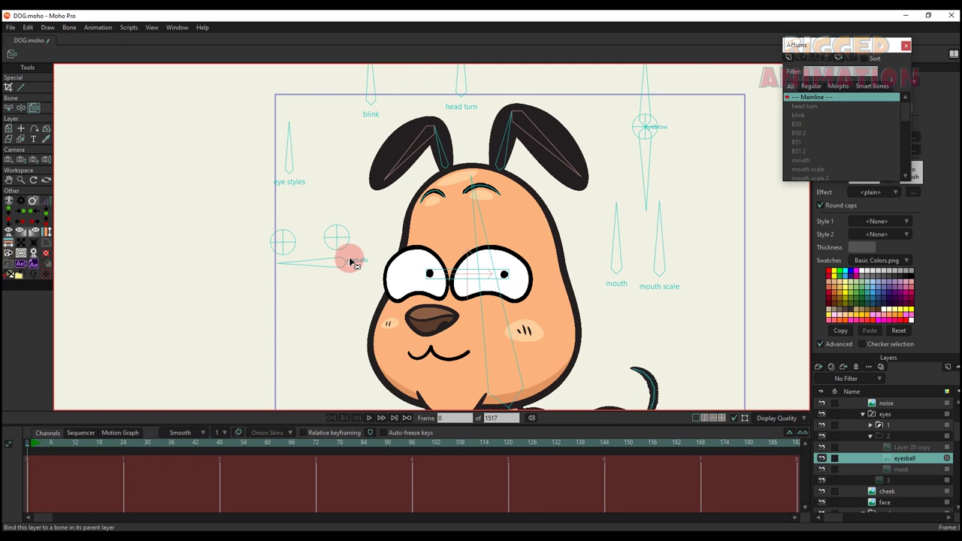
{"action": "scroll", "coordinate": [874, 460], "scroll_direction": "down", "scroll_amount": 1}
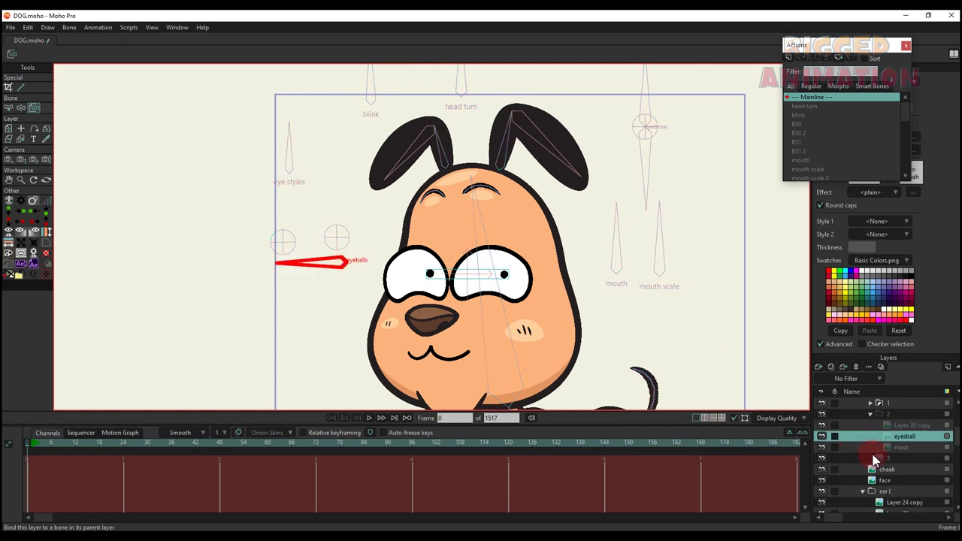
{"action": "left_click", "coordinate": [904, 449]}
{"action": "left_click", "coordinate": [514, 327]}
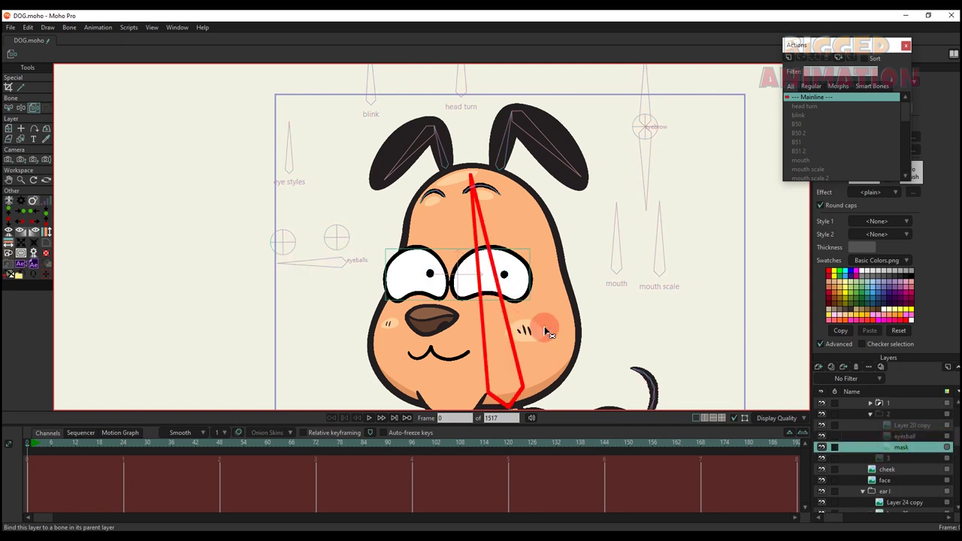
{"action": "left_click", "coordinate": [911, 426]}
Set eye group 2's group mask to Hide all and exclude Layer 20 copy with Don't mask this layer
{"action": "double_click", "coordinate": [894, 414]}
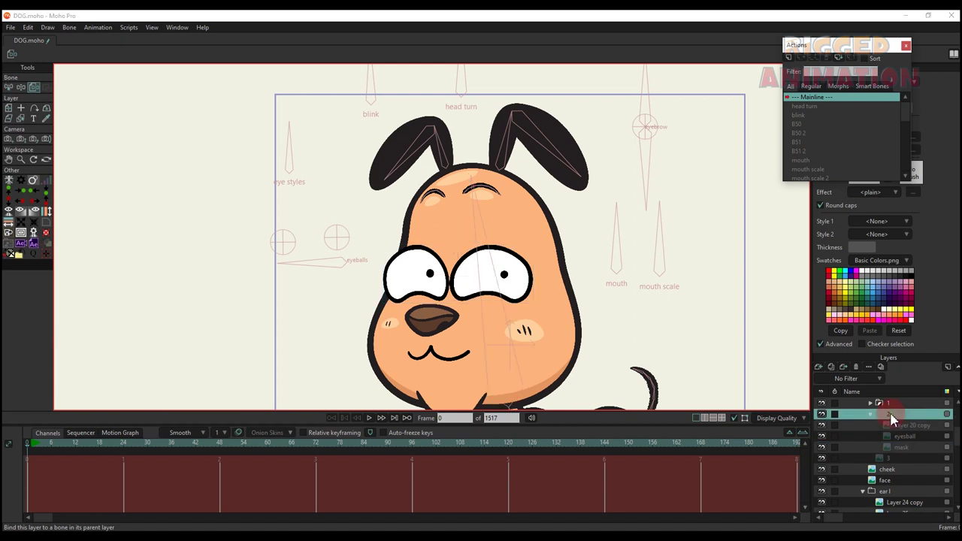
{"action": "left_click", "coordinate": [748, 56]}
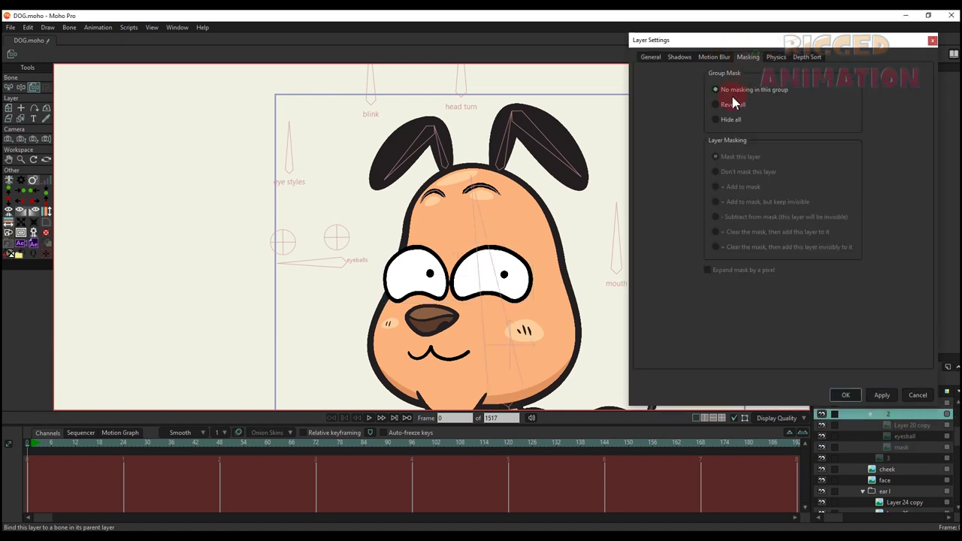
{"action": "left_click", "coordinate": [888, 398]}
{"action": "left_click", "coordinate": [847, 396]}
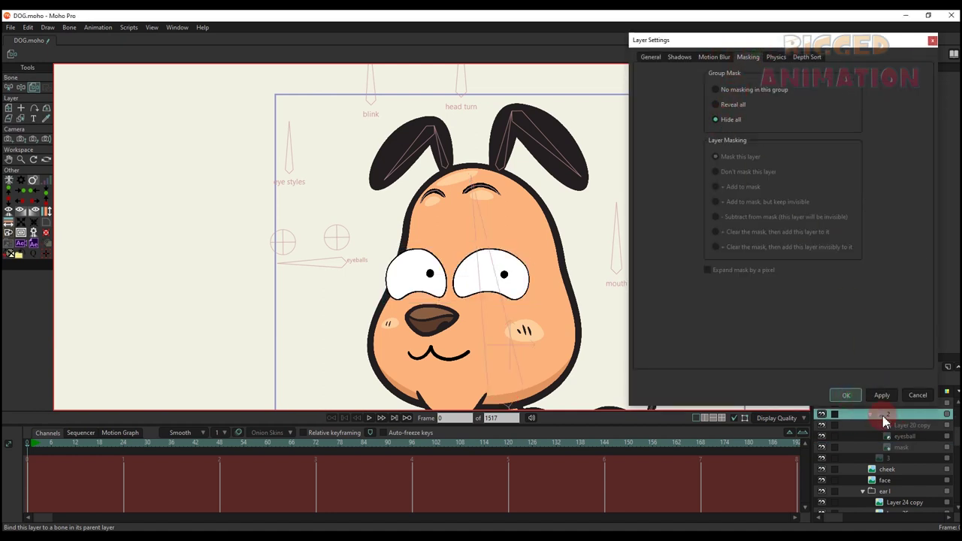
{"action": "right_click", "coordinate": [897, 430]}
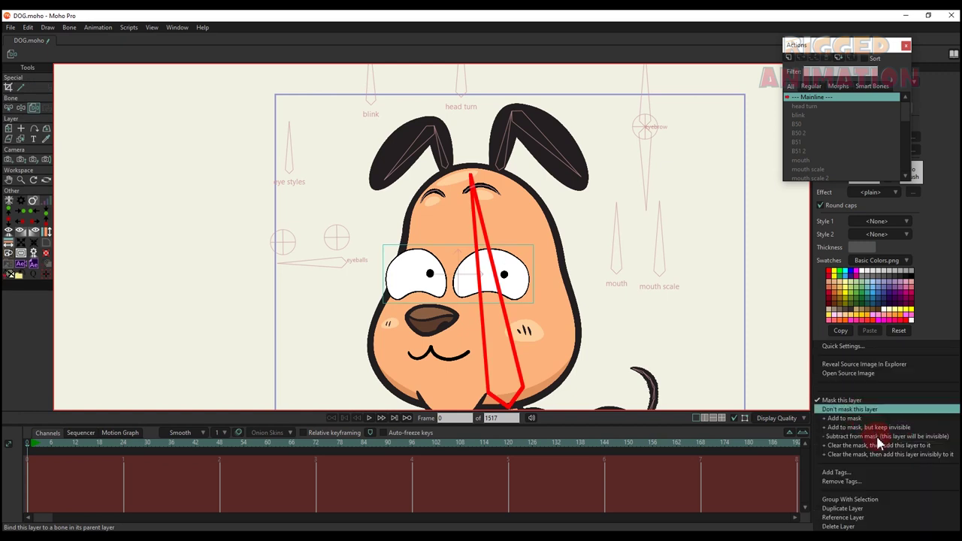
{"action": "left_click", "coordinate": [897, 436]}
{"action": "left_click", "coordinate": [901, 446]}
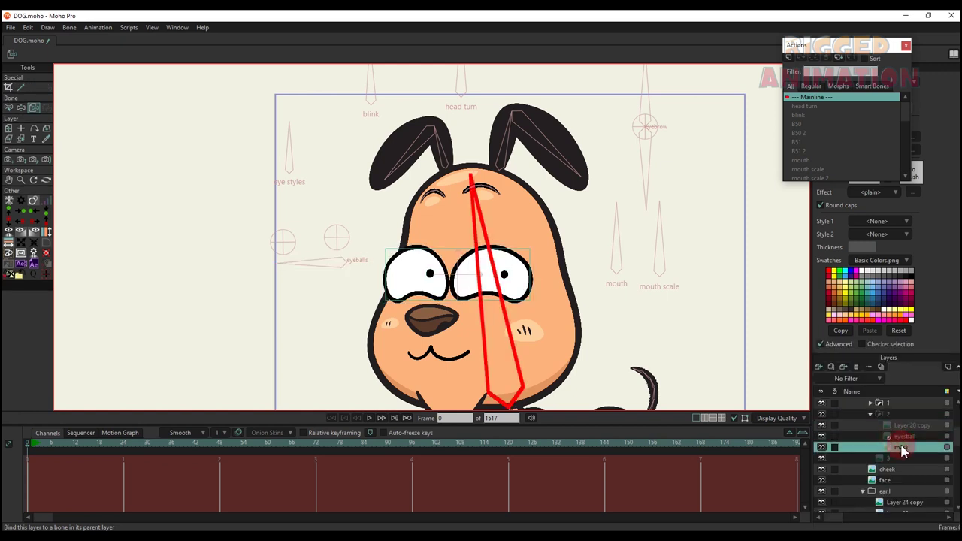
Collapse eye group 2 and bind child layer 3 to the large head bone
{"action": "left_click", "coordinate": [871, 414]}
{"action": "left_click", "coordinate": [884, 427]}
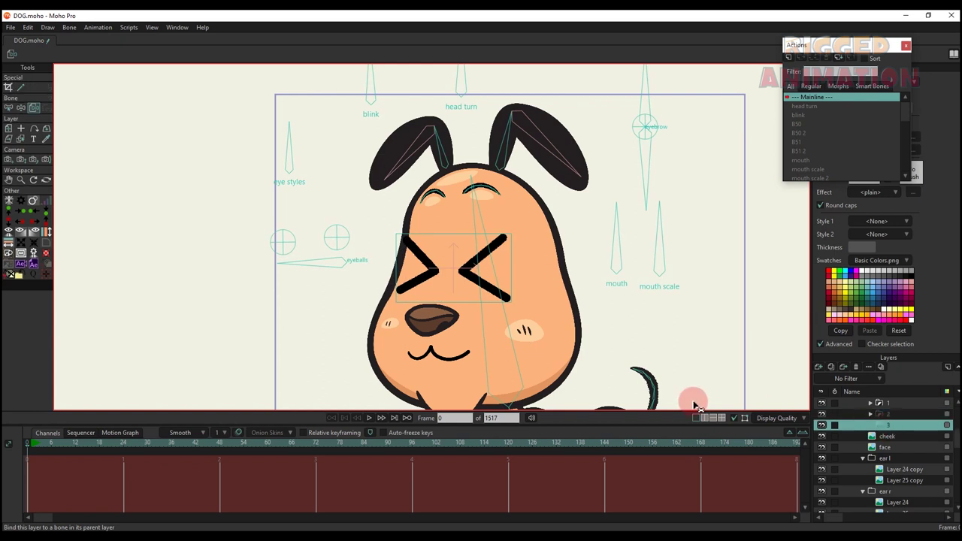
{"action": "scroll", "coordinate": [511, 315], "scroll_direction": "down", "scroll_amount": 2}
{"action": "scroll", "coordinate": [511, 315], "scroll_direction": "down", "scroll_amount": 1}
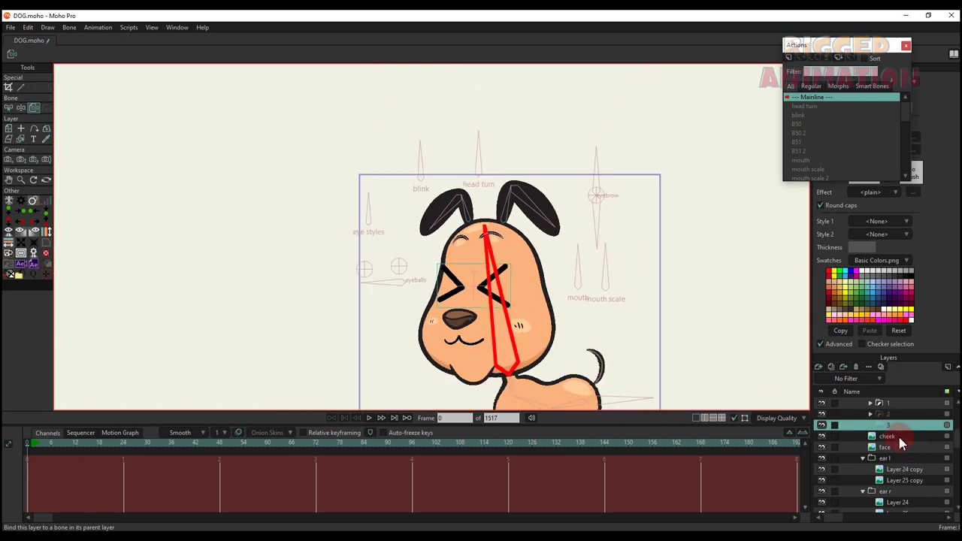
{"action": "scroll", "coordinate": [895, 432], "scroll_direction": "up", "scroll_amount": 1}
{"action": "left_click", "coordinate": [889, 434]}
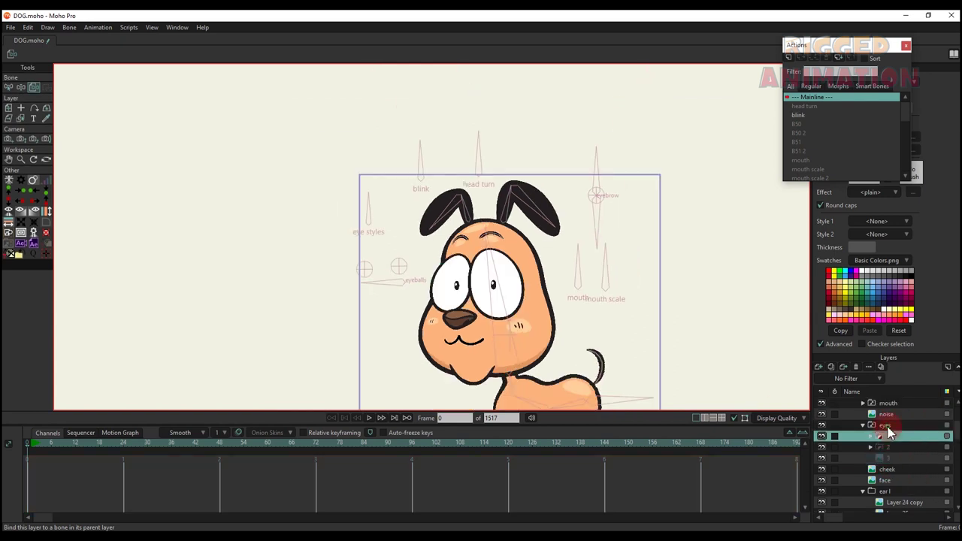
On the DOG.psd layer at frame 6, move the eyeballs bone up to test the second eye style's pupils
{"action": "scroll", "coordinate": [875, 435], "scroll_direction": "up", "scroll_amount": 2}
{"action": "left_click", "coordinate": [872, 404]}
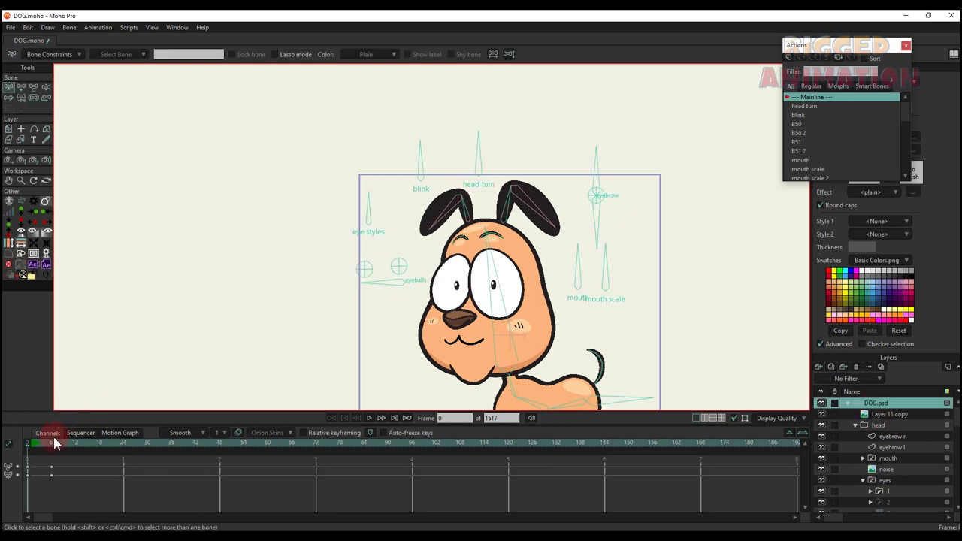
{"action": "left_click", "coordinate": [51, 444]}
{"action": "key", "text": "t"}
{"action": "scroll", "coordinate": [389, 221], "scroll_direction": "up", "scroll_amount": 2}
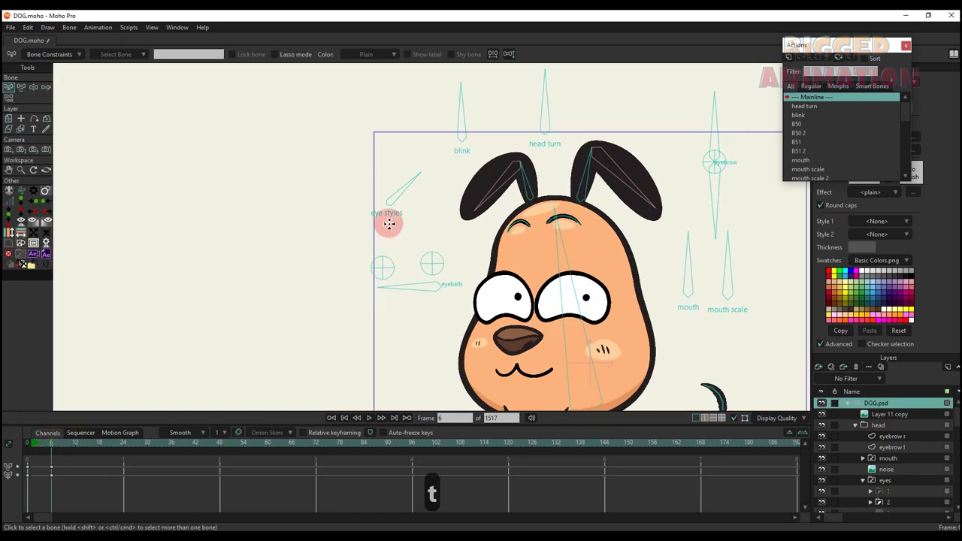
{"action": "left_click", "coordinate": [383, 193]}
{"action": "left_click", "coordinate": [425, 269]}
{"action": "left_click_drag", "start_coordinate": [426, 275], "coordinate": [413, 252]}
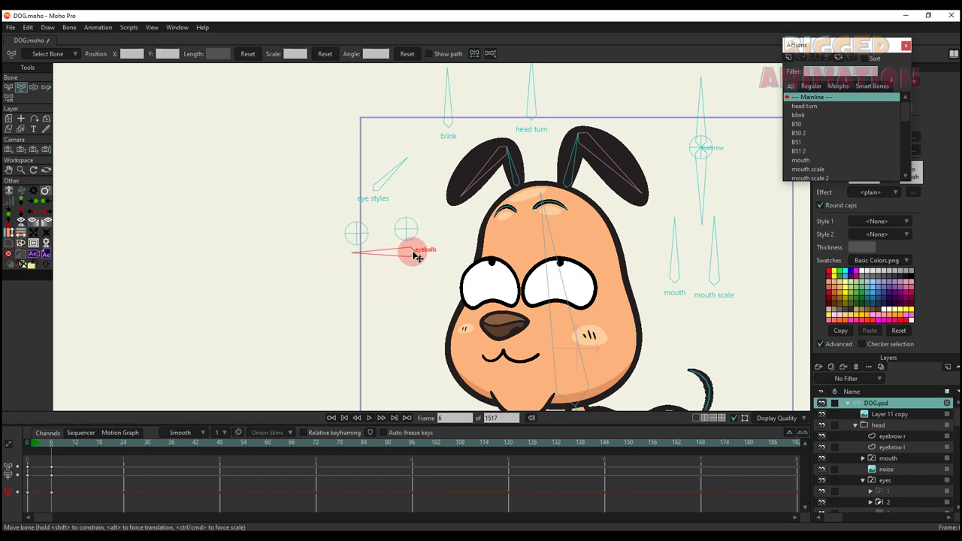
Rotate the eye styles bone back to the first eye style and move the eyeballs bone down
{"action": "left_click_drag", "start_coordinate": [383, 181], "coordinate": [376, 175]}
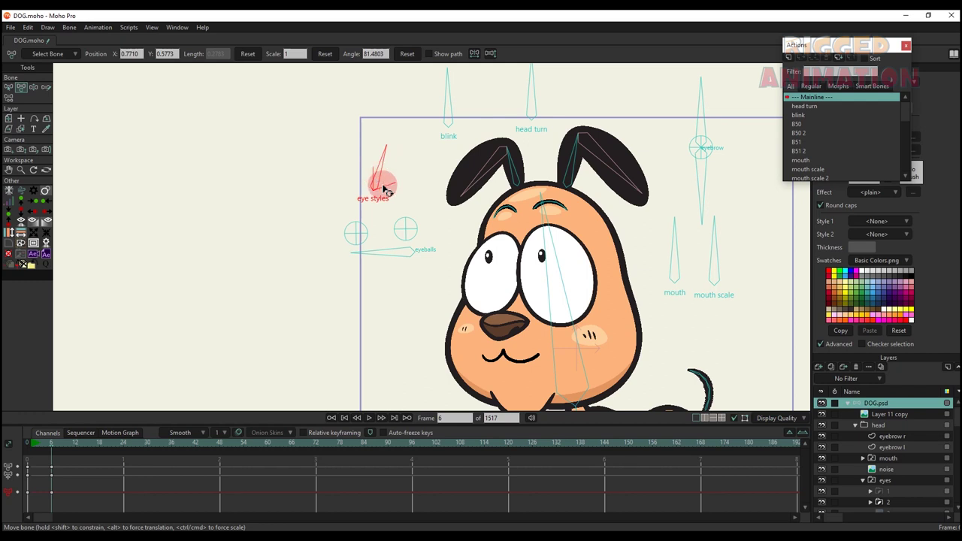
{"action": "left_click_drag", "start_coordinate": [408, 248], "coordinate": [403, 275]}
{"action": "left_click", "coordinate": [383, 182]}
{"action": "scroll", "coordinate": [407, 188], "scroll_direction": "down", "scroll_amount": 2}
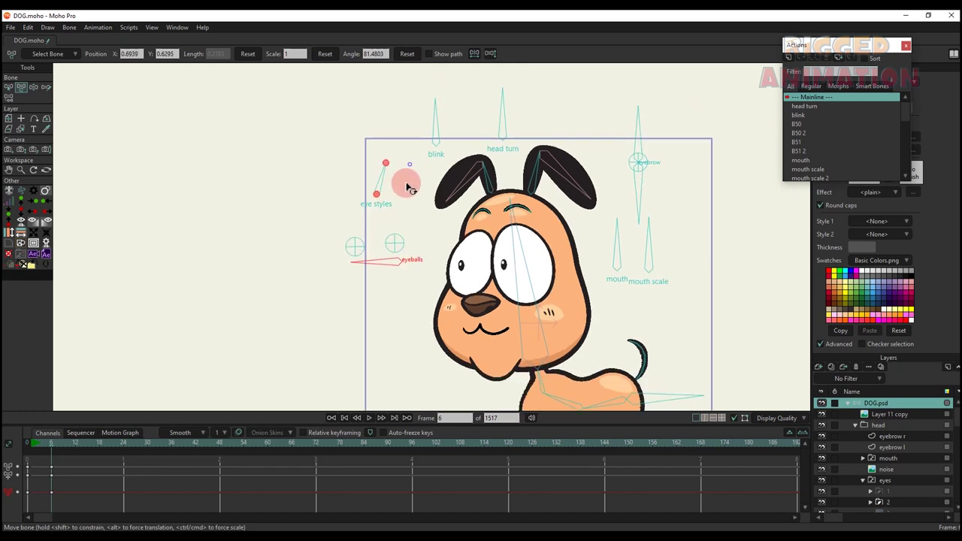
Rotate the blink bone to about 71 degrees and test it together with the eye styles bone
{"action": "left_click_drag", "start_coordinate": [423, 128], "coordinate": [439, 132]}
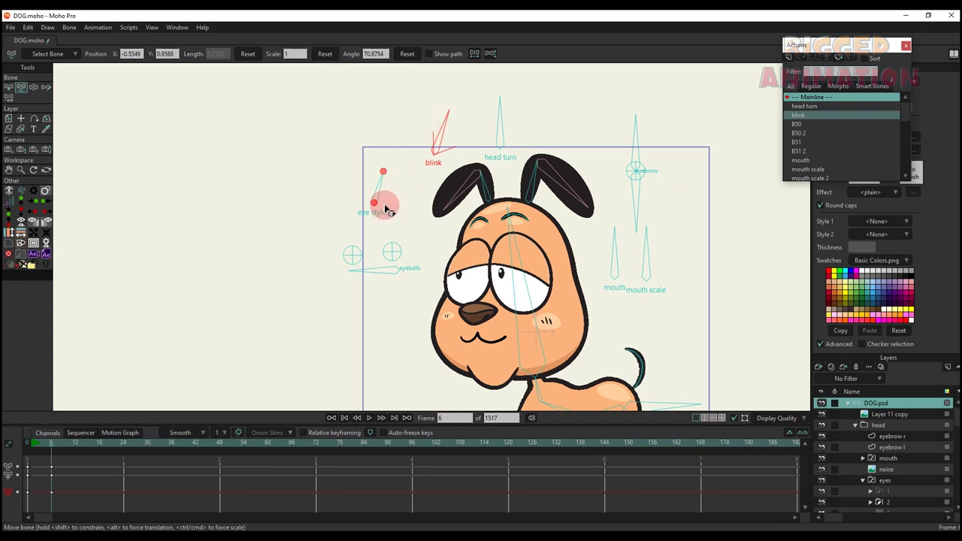
{"action": "left_click_drag", "start_coordinate": [398, 208], "coordinate": [376, 189]}
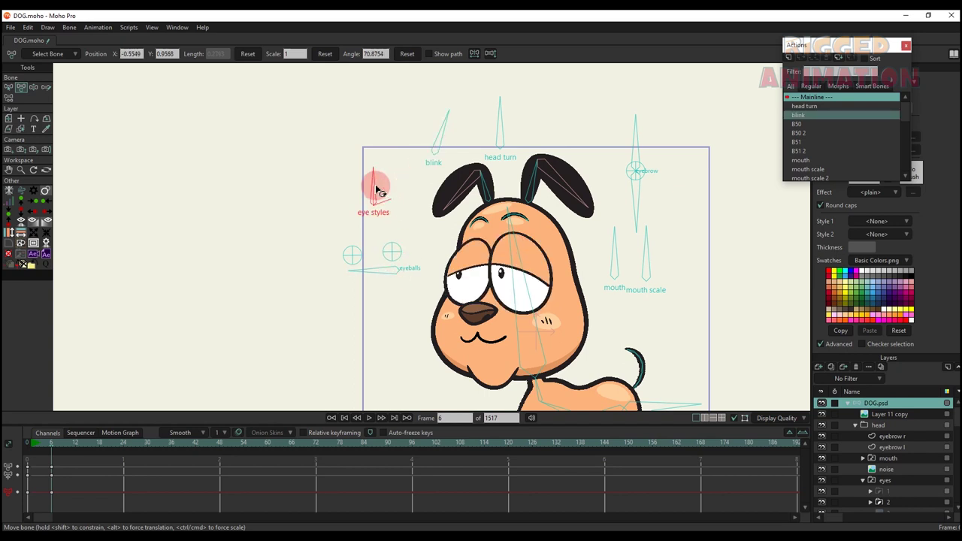
{"action": "left_click", "coordinate": [442, 133]}
{"action": "left_click_drag", "start_coordinate": [453, 136], "coordinate": [558, 146]}
{"action": "left_click_drag", "start_coordinate": [636, 137], "coordinate": [593, 163]}
{"action": "left_click", "coordinate": [435, 132]}
Reset the blink bone's angle and rotate the mouth and mouth scale bones to test the mouth shapes
{"action": "left_click", "coordinate": [410, 57]}
{"action": "left_click_drag", "start_coordinate": [581, 214], "coordinate": [541, 176]}
{"action": "mouse_move", "coordinate": [610, 198]}
{"action": "left_mouse_down"}
{"action": "mouse_move", "coordinate": [626, 215]}
{"action": "mouse_move", "coordinate": [583, 200]}
{"action": "mouse_move", "coordinate": [597, 216]}
{"action": "mouse_move", "coordinate": [564, 210]}
{"action": "mouse_move", "coordinate": [612, 217]}
{"action": "mouse_move", "coordinate": [623, 230]}
{"action": "mouse_move", "coordinate": [604, 216]}
{"action": "mouse_move", "coordinate": [584, 234]}
{"action": "mouse_move", "coordinate": [608, 206]}
{"action": "mouse_move", "coordinate": [596, 217]}
{"action": "mouse_move", "coordinate": [633, 215]}
{"action": "mouse_move", "coordinate": [612, 215]}
{"action": "left_mouse_up"}
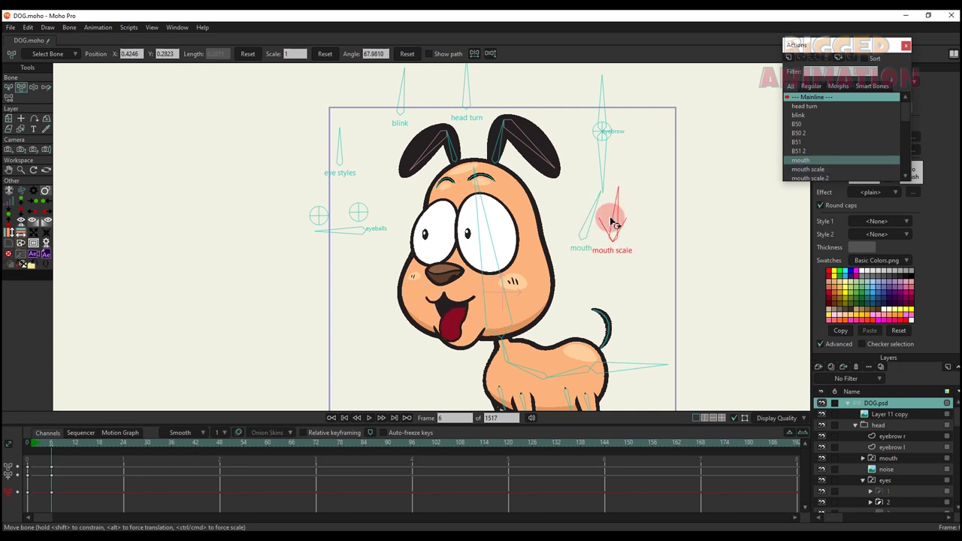
Clear the test keyframes on the Mainline and rotate the head turn bone clockwise at frame 6
{"action": "left_click", "coordinate": [363, 233]}
{"action": "scroll", "coordinate": [492, 150], "scroll_direction": "up", "scroll_amount": 1}
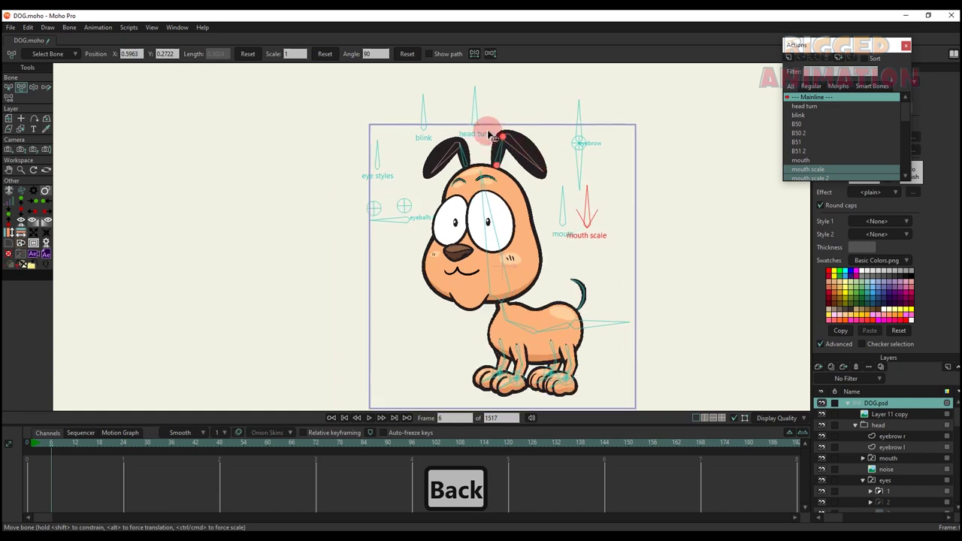
{"action": "left_click_drag", "start_coordinate": [475, 111], "coordinate": [471, 125]}
{"action": "left_click", "coordinate": [471, 124]}
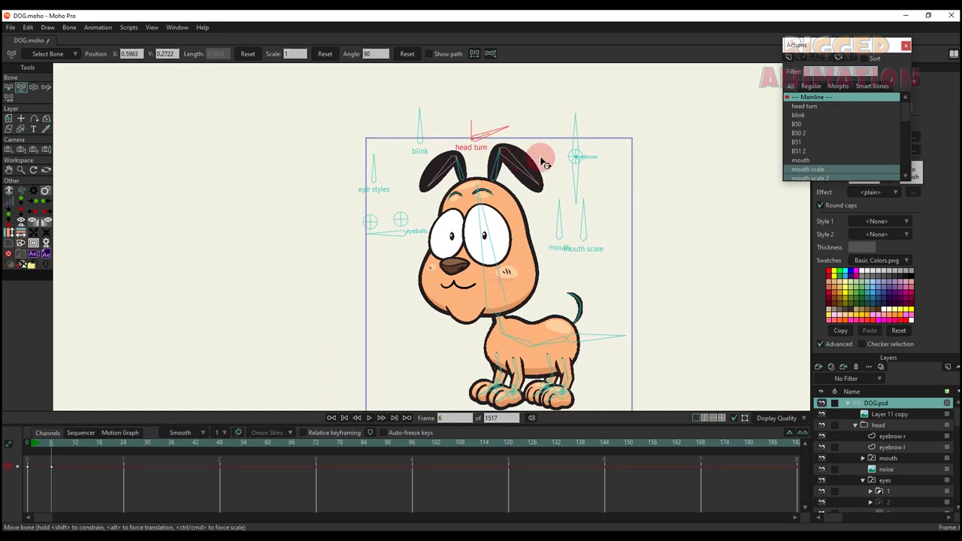
Open the head turn action for editing, rotate the head turn bone clockwise at frame 24 and check frame 12
{"action": "left_click", "coordinate": [804, 106]}
{"action": "double_click", "coordinate": [804, 106]}
{"action": "left_click_drag", "start_coordinate": [54, 444], "coordinate": [123, 444]}
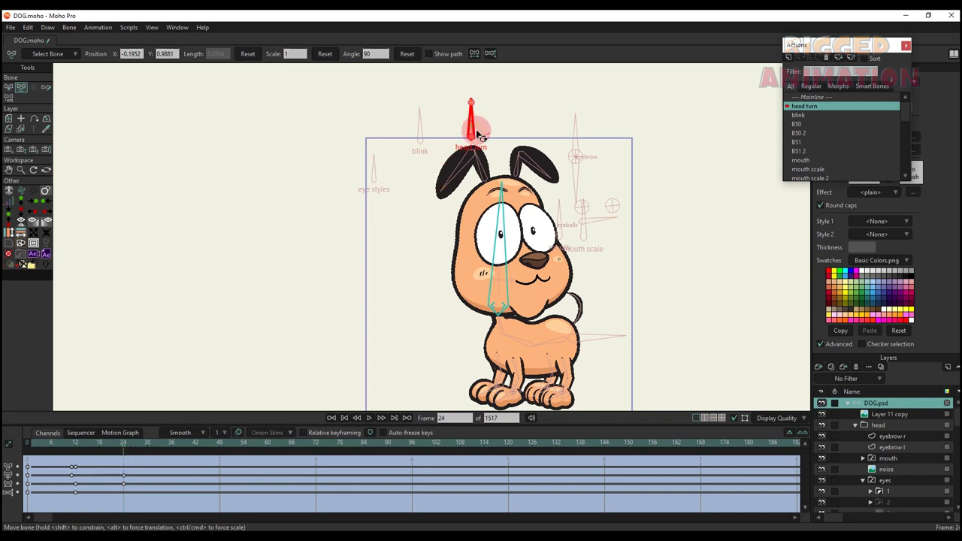
{"action": "left_click_drag", "start_coordinate": [473, 124], "coordinate": [505, 128]}
{"action": "left_click", "coordinate": [75, 446]}
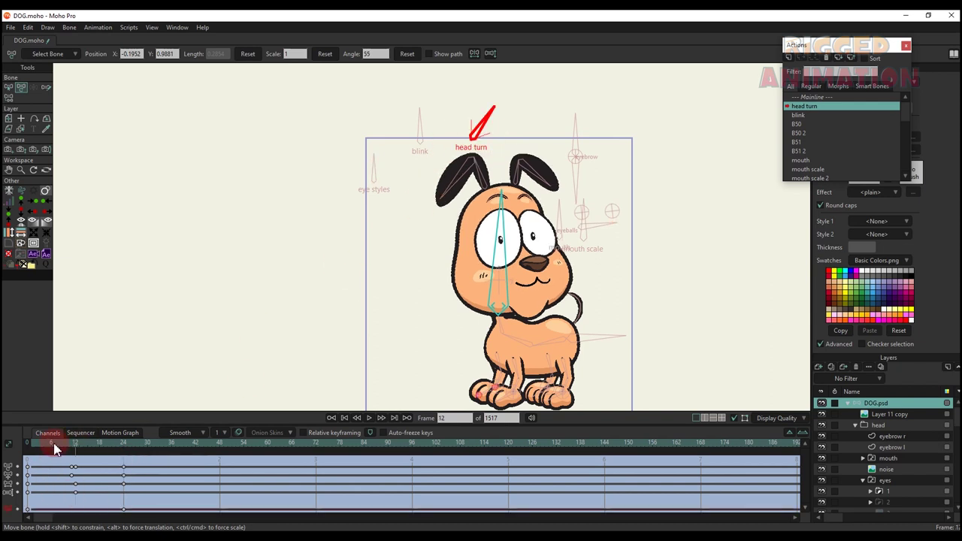
Keyframe the blink bone at about 91 degrees at frames 6, 12 and 18 of the head turn action
{"action": "left_click", "coordinate": [52, 446]}
{"action": "scroll", "coordinate": [399, 153], "scroll_direction": "up", "scroll_amount": 2}
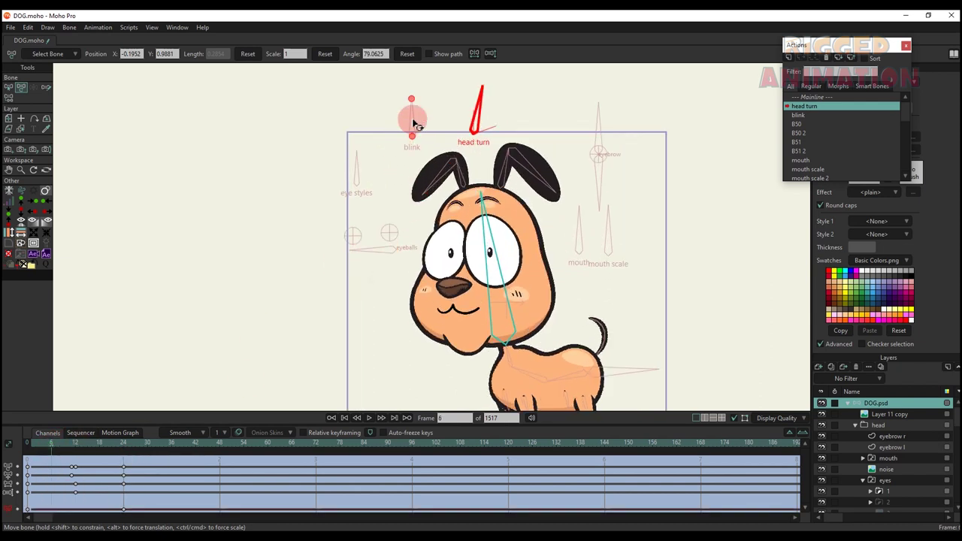
{"action": "left_click", "coordinate": [415, 122]}
{"action": "left_click", "coordinate": [76, 445]}
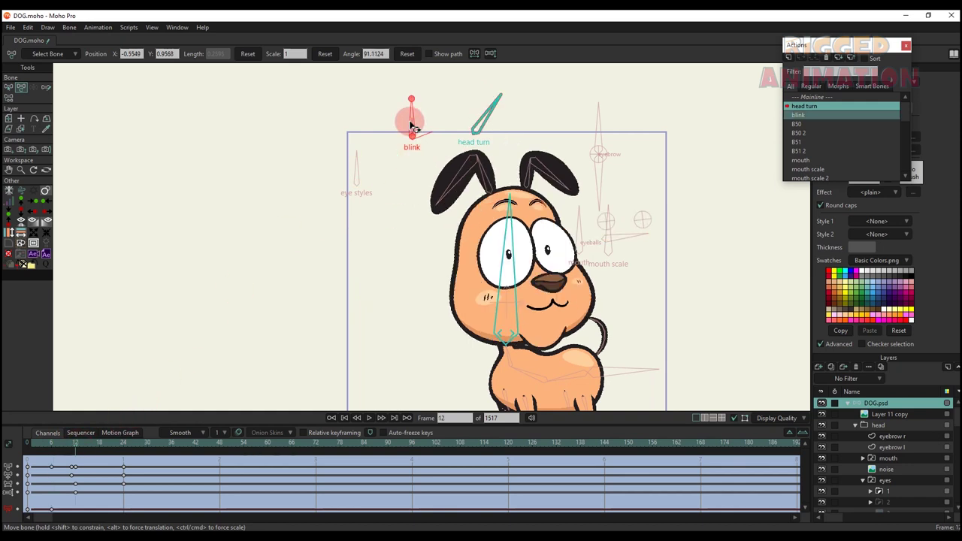
{"action": "mouse_move", "coordinate": [408, 118]}
{"action": "left_mouse_down"}
{"action": "mouse_move", "coordinate": [451, 125]}
{"action": "mouse_move", "coordinate": [412, 102]}
{"action": "left_mouse_up"}
{"action": "left_click", "coordinate": [99, 445]}
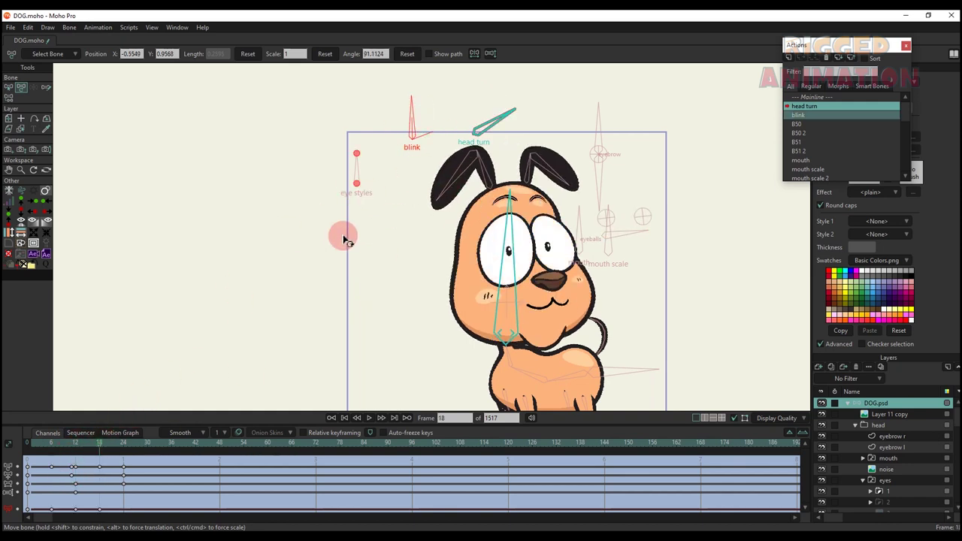
Set the blink bone's frame 6 keyframe to Step interpolation and return to frame 6
{"action": "right_click", "coordinate": [53, 514]}
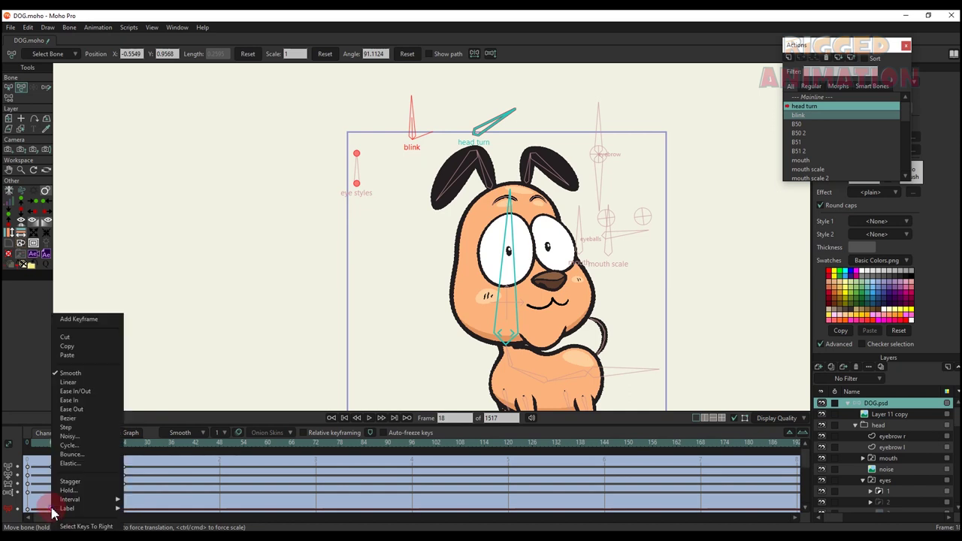
{"action": "left_click", "coordinate": [78, 427]}
{"action": "left_click", "coordinate": [51, 445]}
{"action": "mouse_move", "coordinate": [62, 453]}
{"action": "left_mouse_down"}
{"action": "mouse_move", "coordinate": [125, 453]}
{"action": "mouse_move", "coordinate": [50, 457]}
{"action": "left_mouse_up"}
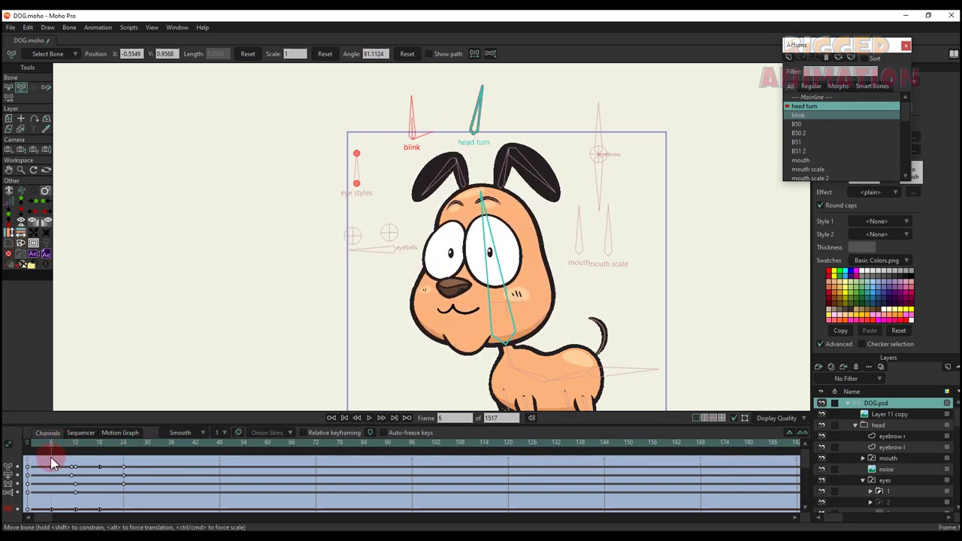
Keyframe the outer bones of both eyebrows at frame 6 and lower them at frame 12 of the head turn action
{"action": "scroll", "coordinate": [484, 192], "scroll_direction": "up", "scroll_amount": 6}
{"action": "left_click_drag", "start_coordinate": [382, 245], "coordinate": [359, 184]}
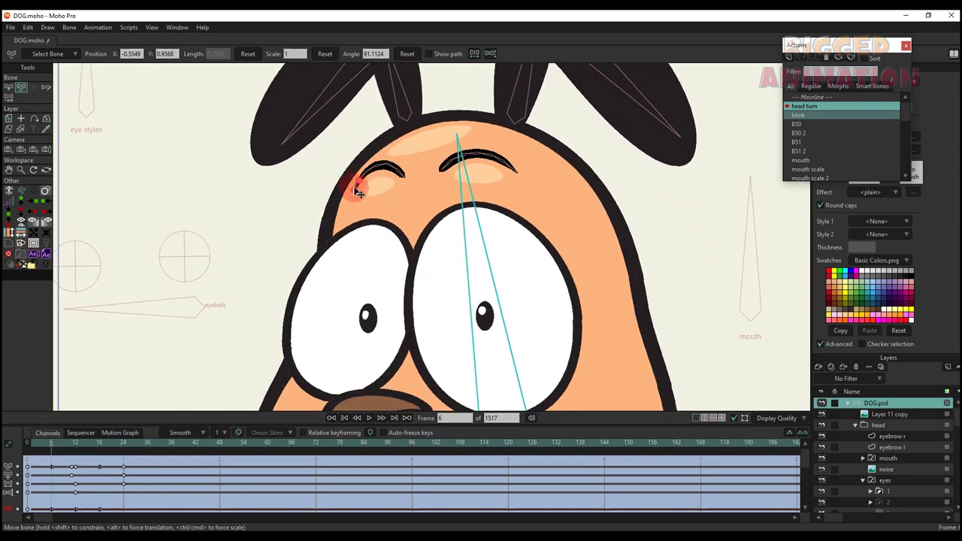
{"action": "left_click", "coordinate": [492, 186]}
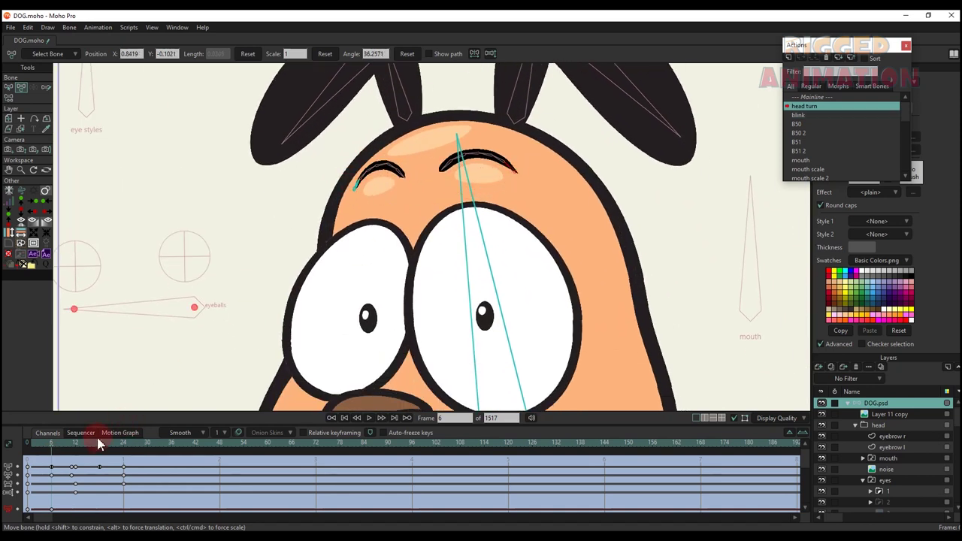
{"action": "left_click", "coordinate": [76, 448]}
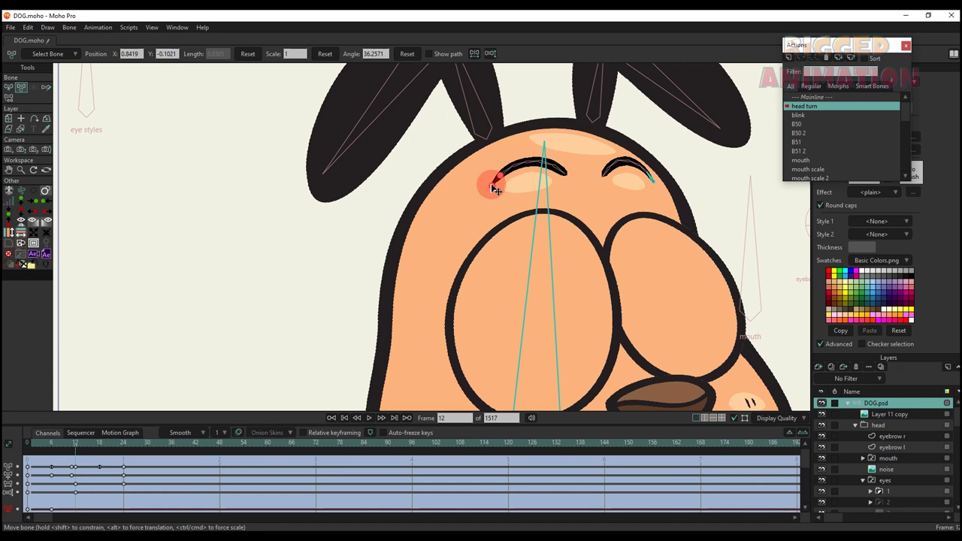
{"action": "key", "text": "b"}
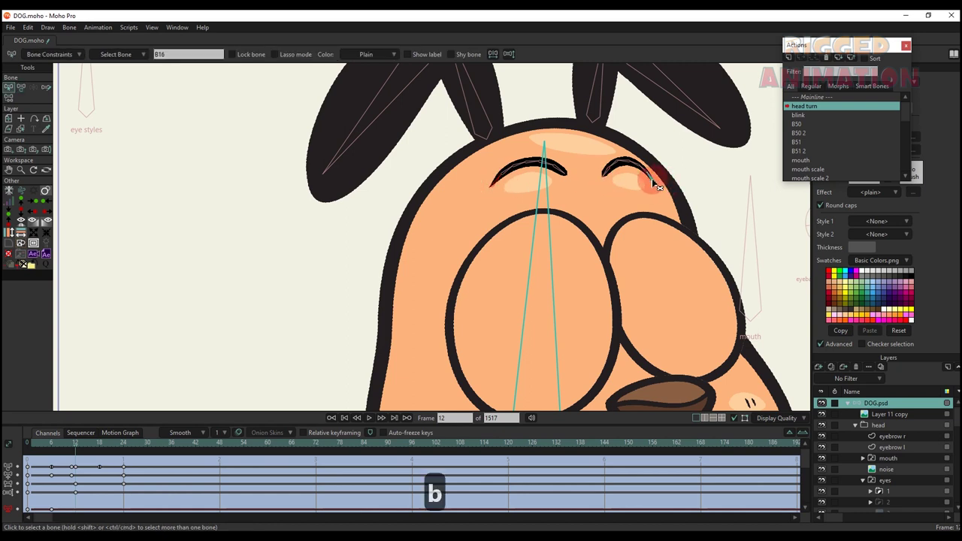
{"action": "key", "text": "t"}
{"action": "left_click_drag", "start_coordinate": [655, 181], "coordinate": [654, 202]}
{"action": "scroll", "coordinate": [86, 457], "scroll_direction": "down", "scroll_amount": 1}
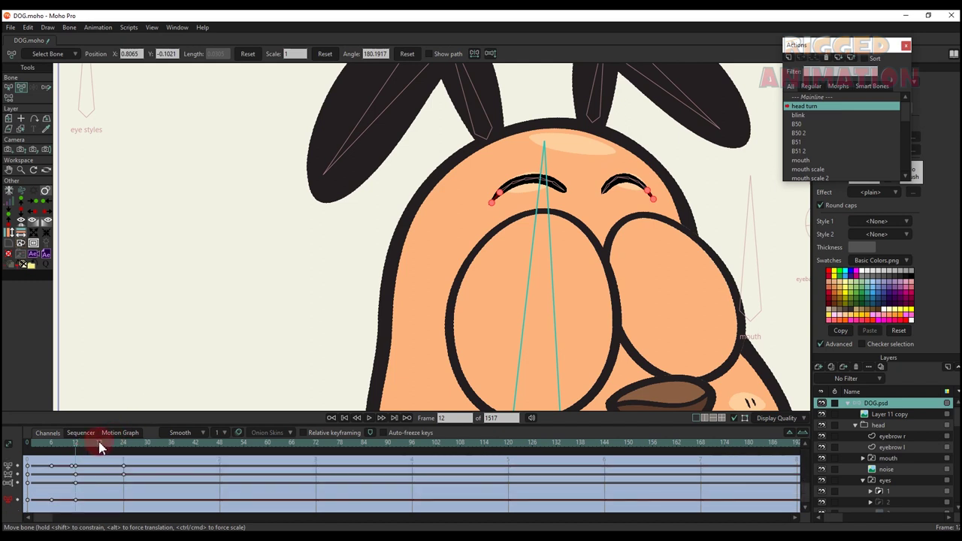
Raise both eyebrows back up at frame 18 of the head turn action and scrub through its frames
{"action": "left_click", "coordinate": [100, 445]}
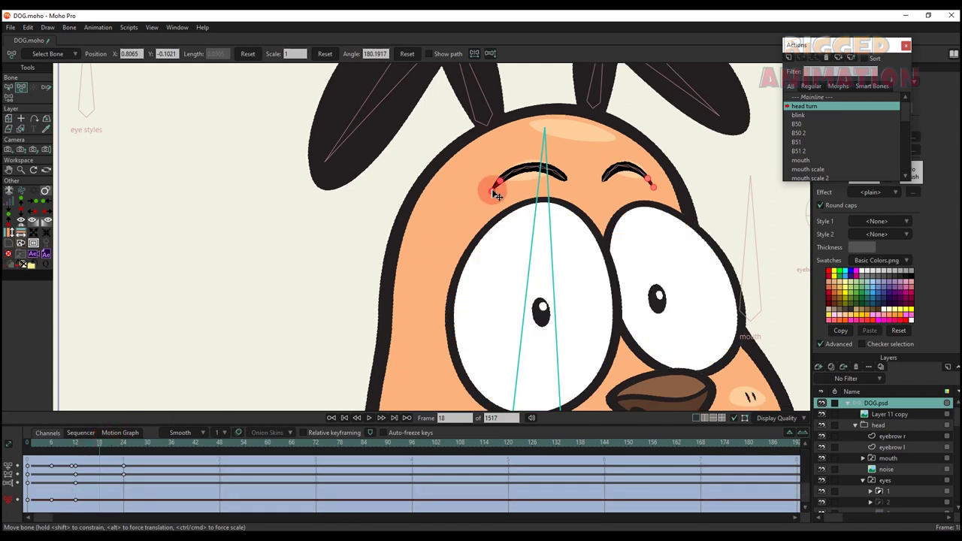
{"action": "left_click_drag", "start_coordinate": [493, 192], "coordinate": [493, 174]}
{"action": "scroll", "coordinate": [442, 192], "scroll_direction": "down", "scroll_amount": 3}
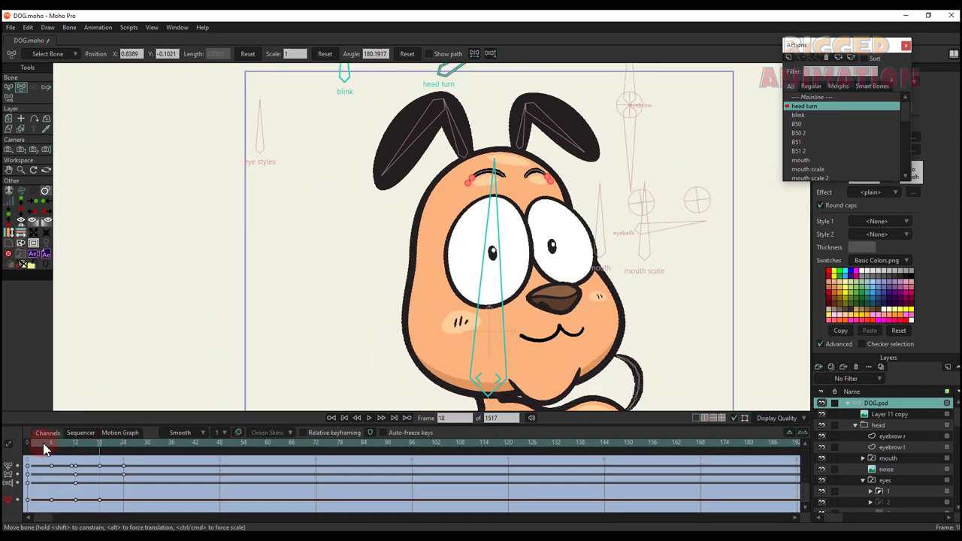
{"action": "left_click_drag", "start_coordinate": [43, 448], "coordinate": [135, 453]}
Return to the Mainline, test the head turn bone at frame 6 and clear its test keyframes
{"action": "left_click", "coordinate": [819, 97]}
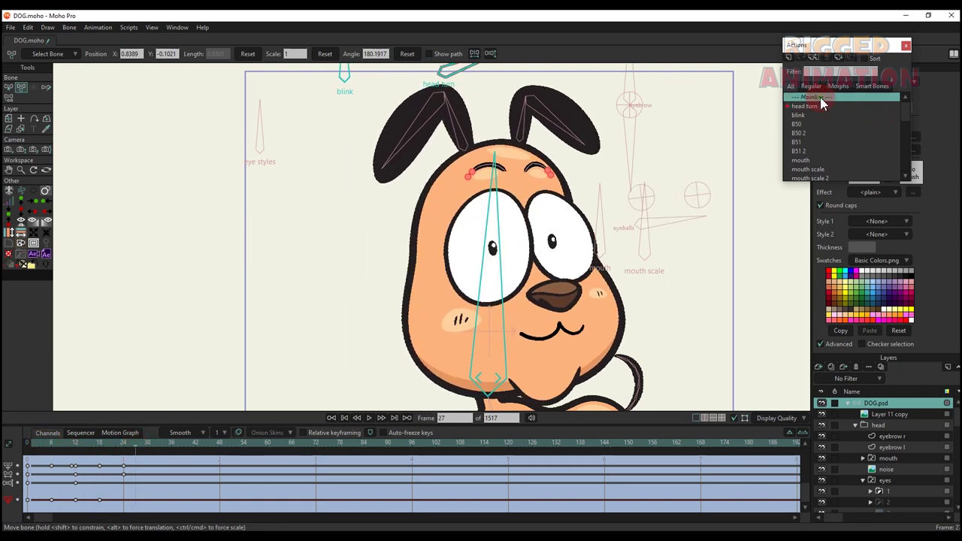
{"action": "scroll", "coordinate": [331, 260], "scroll_direction": "down", "scroll_amount": 3}
{"action": "key", "text": "t"}
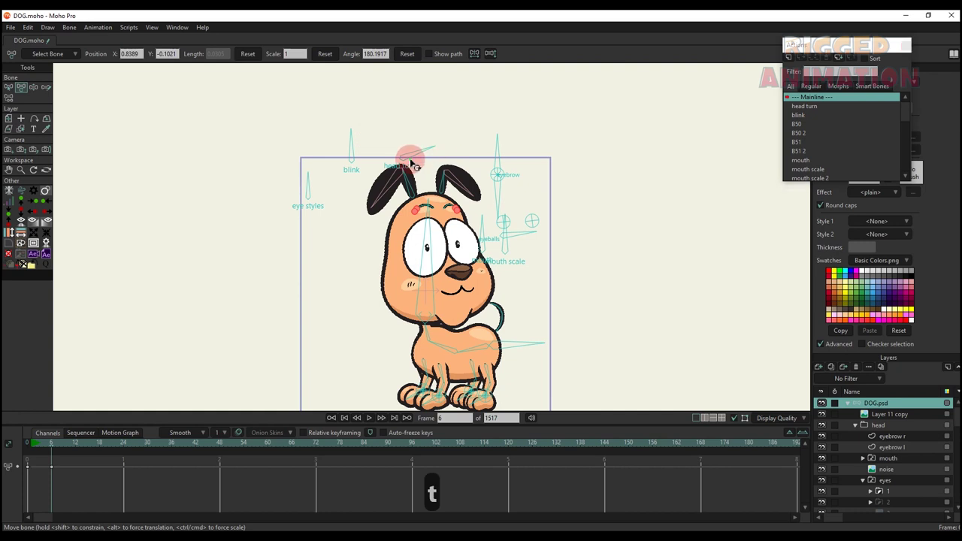
{"action": "key", "text": "t"}
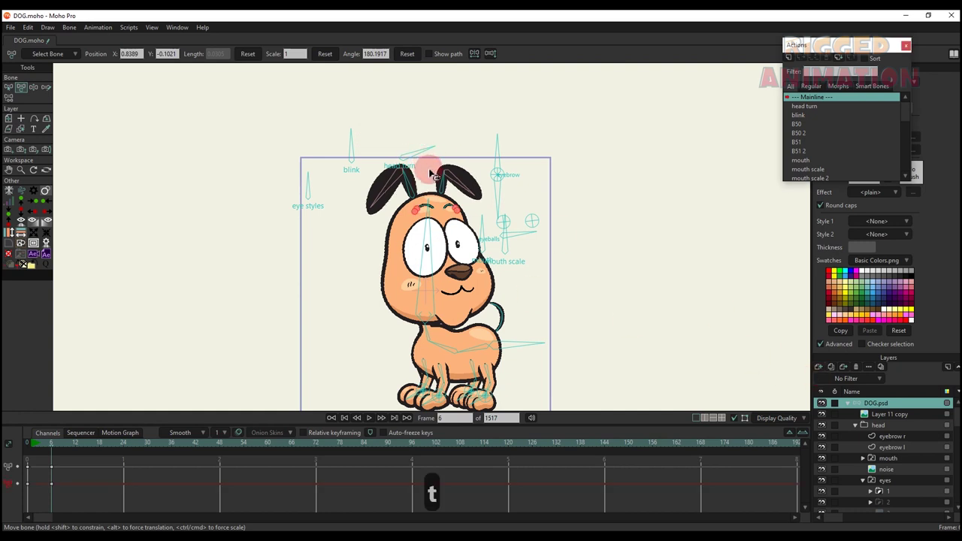
{"action": "key", "text": "b"}
{"action": "left_click", "coordinate": [255, 342]}
{"action": "key", "text": "BackSpace"}
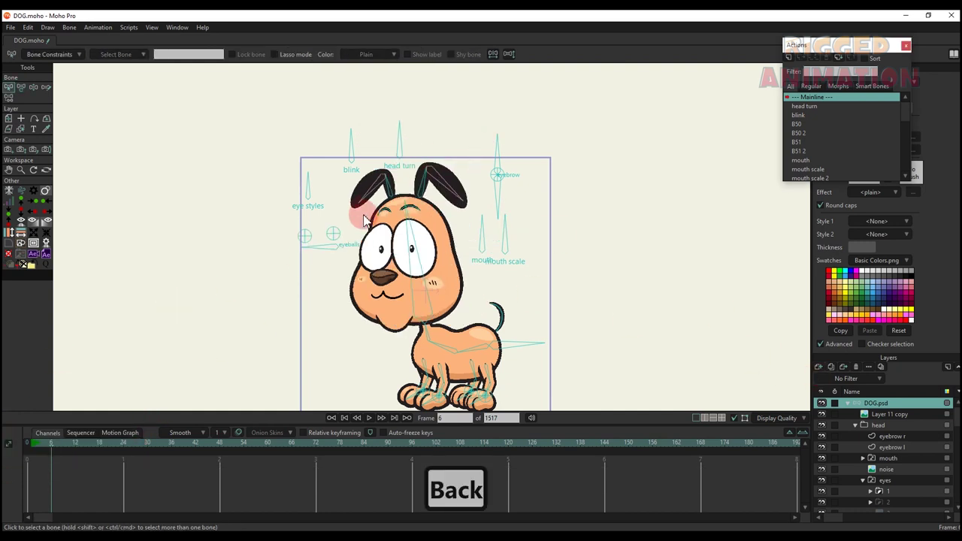
Try rotating the head turn bone clockwise at frame 6 and delete the test keyframes
{"action": "key", "text": "t"}
{"action": "left_click_drag", "start_coordinate": [417, 140], "coordinate": [435, 154]}
{"action": "left_click", "coordinate": [316, 247]}
{"action": "left_click", "coordinate": [92, 494]}
{"action": "key", "text": "BackSpace"}
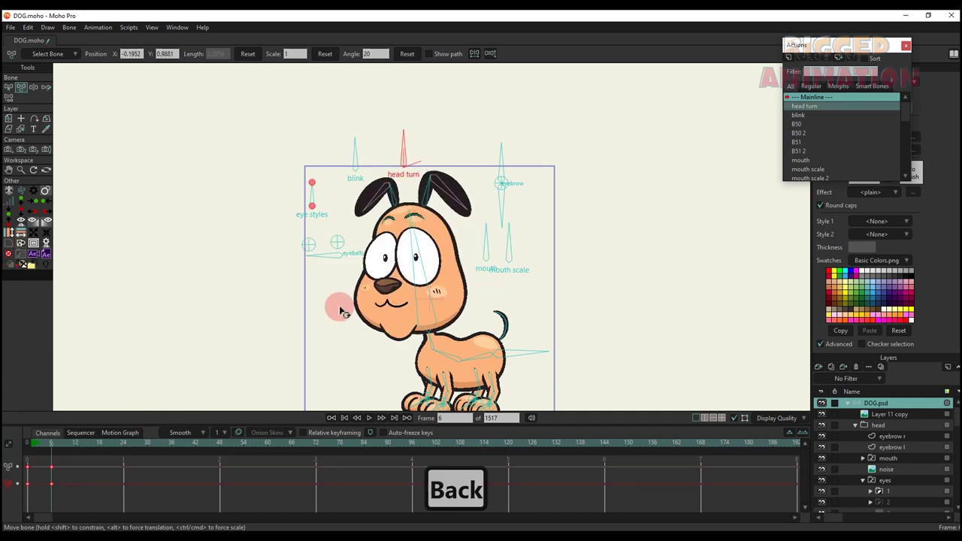
Test the body bone, the foot target bones and the tail at frame 6, clearing the resulting pose
{"action": "left_click", "coordinate": [475, 286]}
{"action": "mouse_move", "coordinate": [476, 289]}
{"action": "left_mouse_down"}
{"action": "mouse_move", "coordinate": [454, 284]}
{"action": "mouse_move", "coordinate": [474, 287]}
{"action": "left_mouse_up"}
{"action": "scroll", "coordinate": [467, 335], "scroll_direction": "up", "scroll_amount": 2}
{"action": "scroll", "coordinate": [466, 340], "scroll_direction": "up", "scroll_amount": 4}
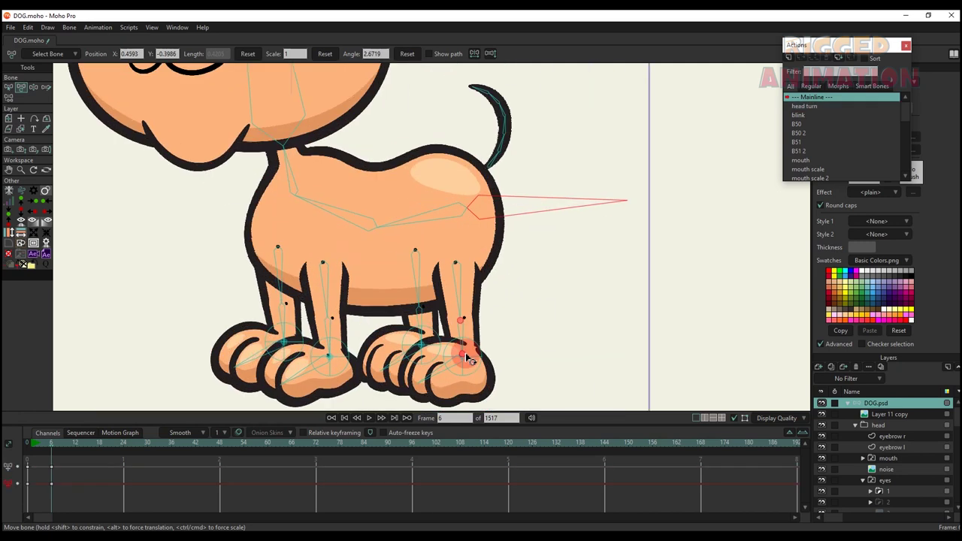
{"action": "left_click_drag", "start_coordinate": [462, 354], "coordinate": [343, 354]}
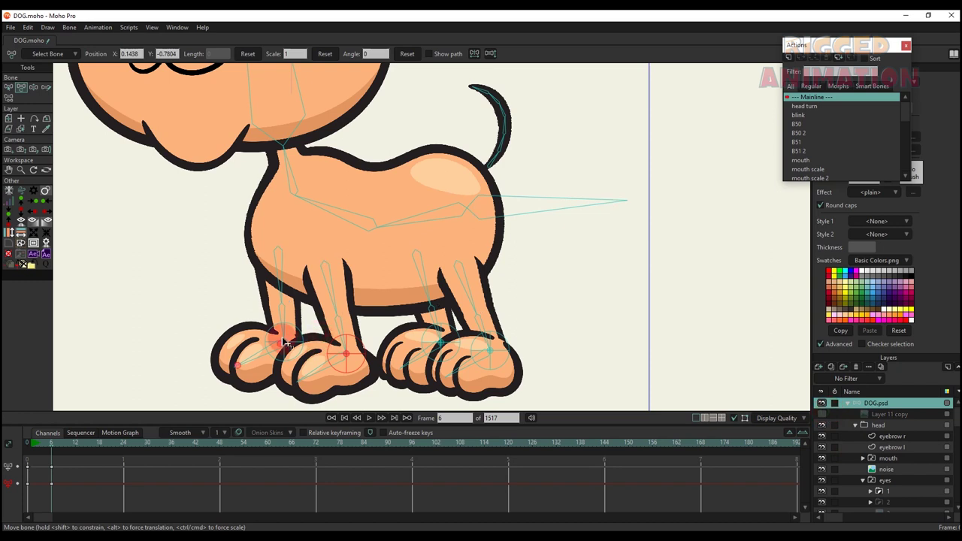
{"action": "mouse_move", "coordinate": [287, 344]}
{"action": "left_mouse_down"}
{"action": "mouse_move", "coordinate": [251, 294]}
{"action": "mouse_move", "coordinate": [180, 337]}
{"action": "mouse_move", "coordinate": [290, 340]}
{"action": "left_mouse_up"}
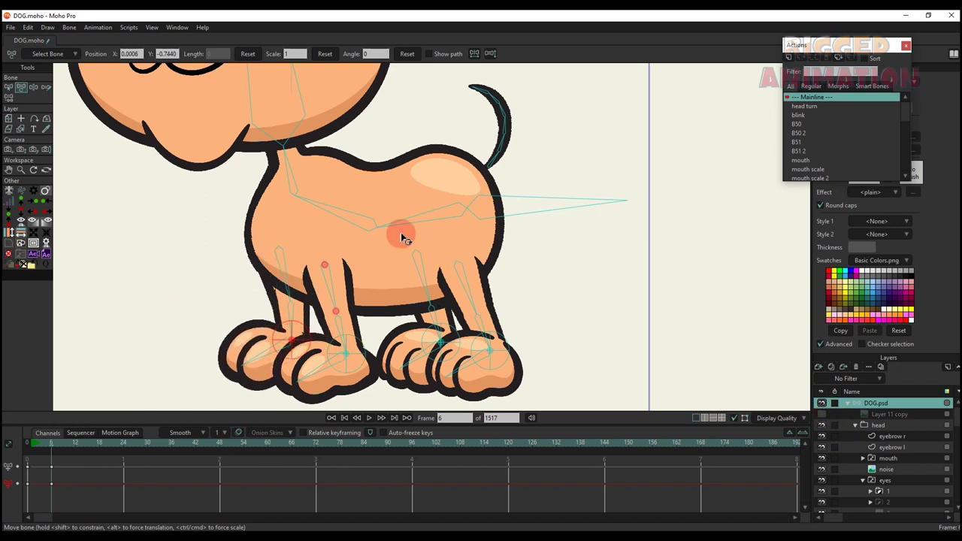
{"action": "scroll", "coordinate": [490, 172], "scroll_direction": "down", "scroll_amount": 4}
{"action": "scroll", "coordinate": [500, 221], "scroll_direction": "up", "scroll_amount": 4}
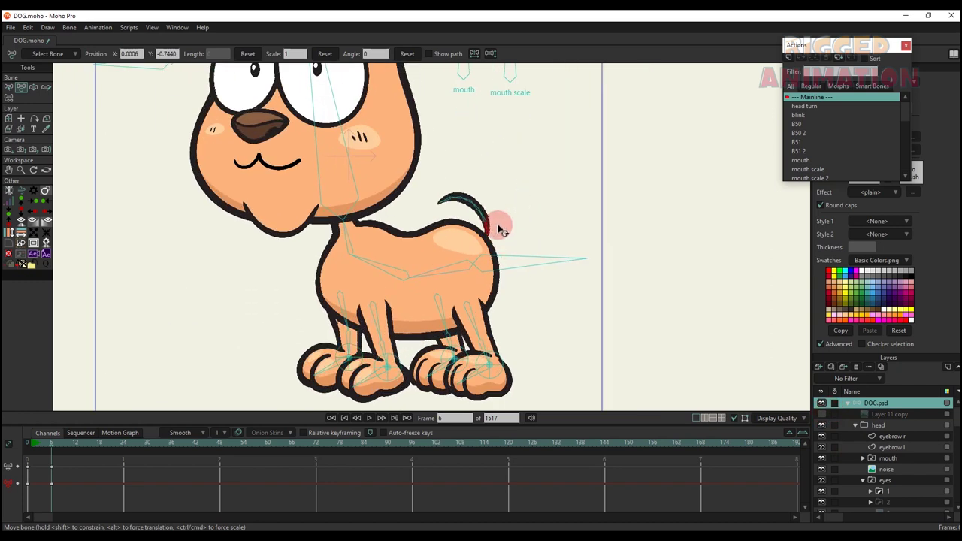
{"action": "mouse_move", "coordinate": [498, 229]}
{"action": "left_mouse_down"}
{"action": "mouse_move", "coordinate": [496, 217]}
{"action": "mouse_move", "coordinate": [502, 232]}
{"action": "left_mouse_up"}
{"action": "key", "text": "b"}
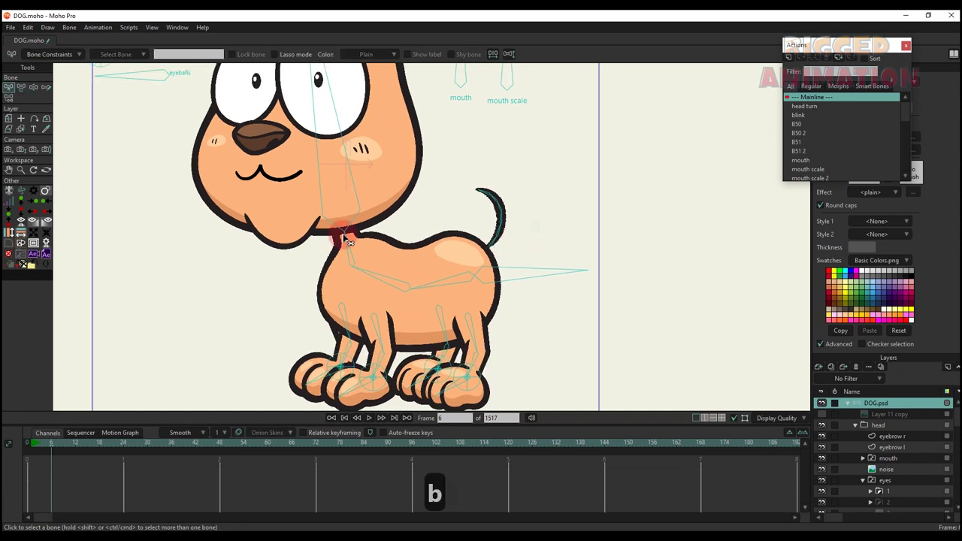
Reshape the tail's bone chain into a curve bending away from the head and keyframe it at frame 5
{"action": "left_click", "coordinate": [46, 87]}
{"action": "scroll", "coordinate": [466, 226], "scroll_direction": "up", "scroll_amount": 2}
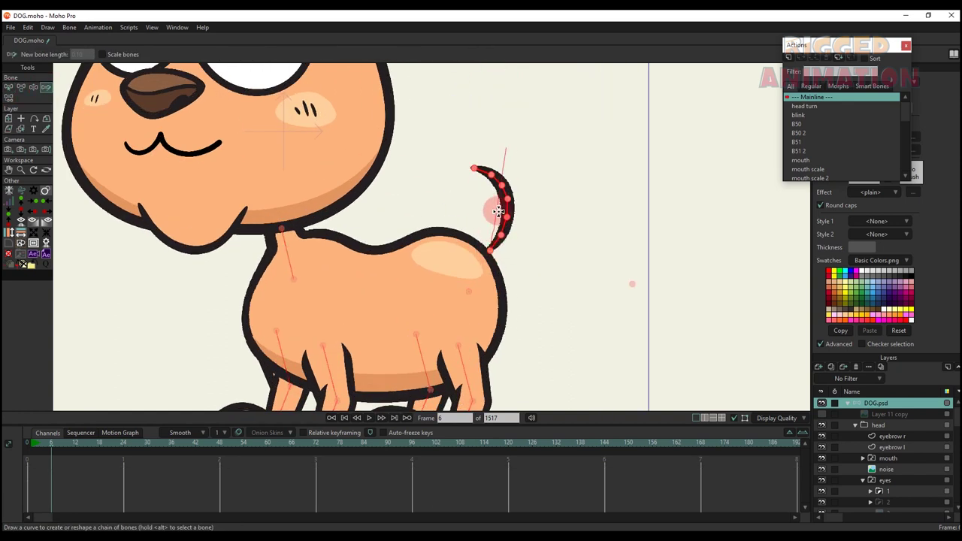
{"action": "left_click_drag", "start_coordinate": [547, 198], "coordinate": [511, 240]}
{"action": "scroll", "coordinate": [502, 241], "scroll_direction": "down", "scroll_amount": 2}
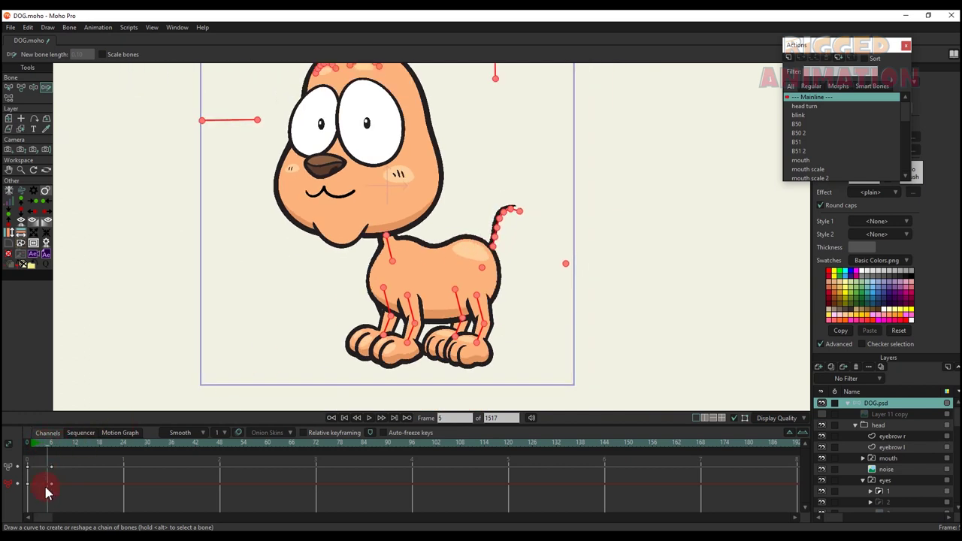
{"action": "key", "text": "ctrl+f"}
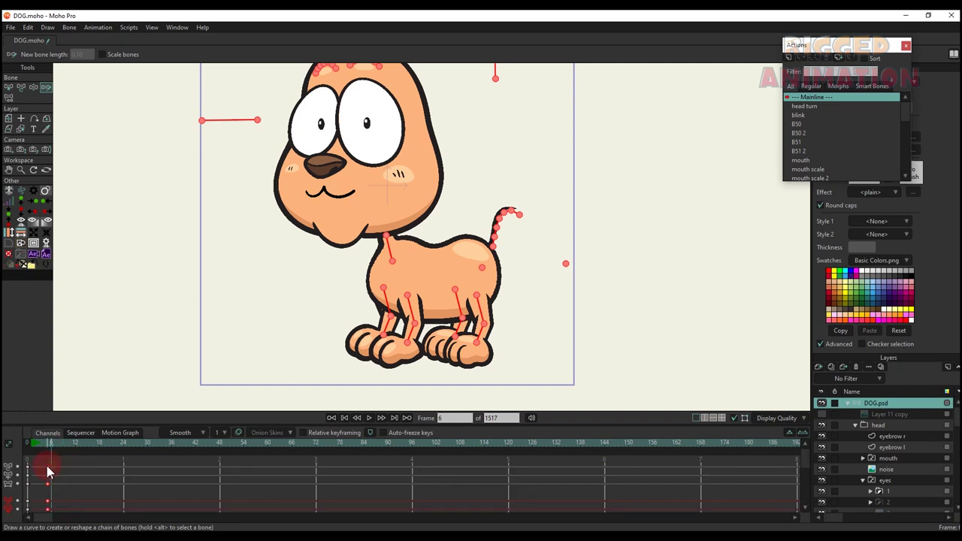
Copy the frame 0 keyframes to frame 10 and set them to Cycle interpolation
{"action": "left_click_drag", "start_coordinate": [48, 514], "coordinate": [3, 412]}
{"action": "key", "text": "ctrl+c"}
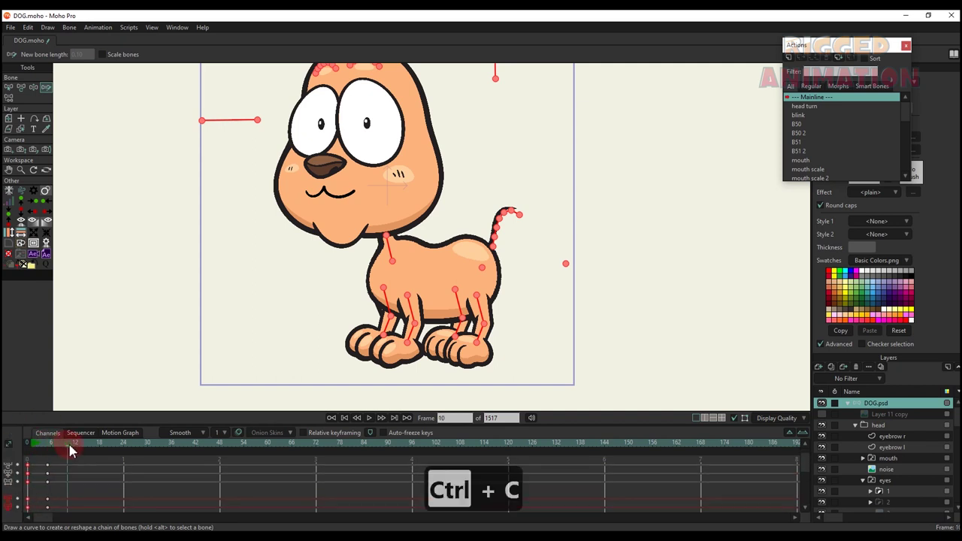
{"action": "key", "text": "ctrl+v"}
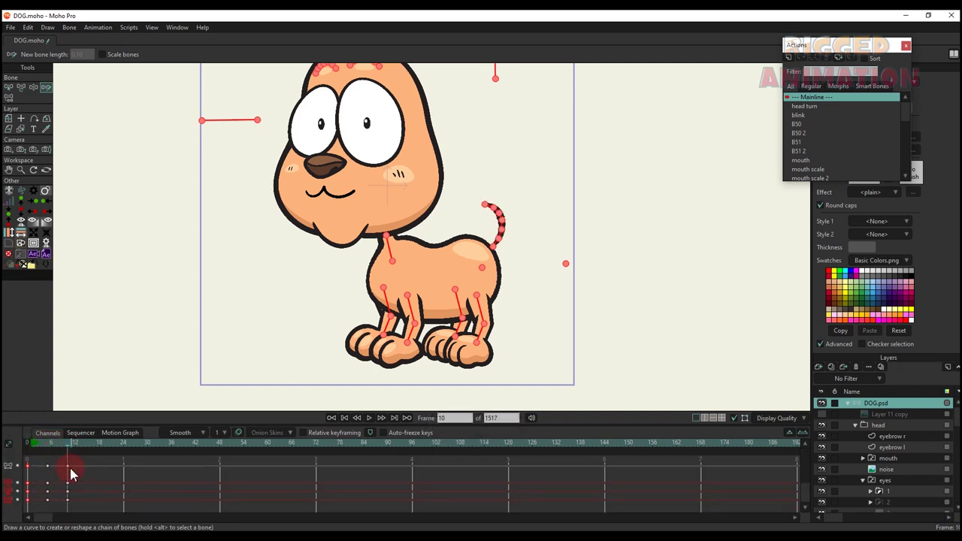
{"action": "scroll", "coordinate": [67, 465], "scroll_direction": "down", "scroll_amount": 1}
{"action": "right_click", "coordinate": [67, 464]}
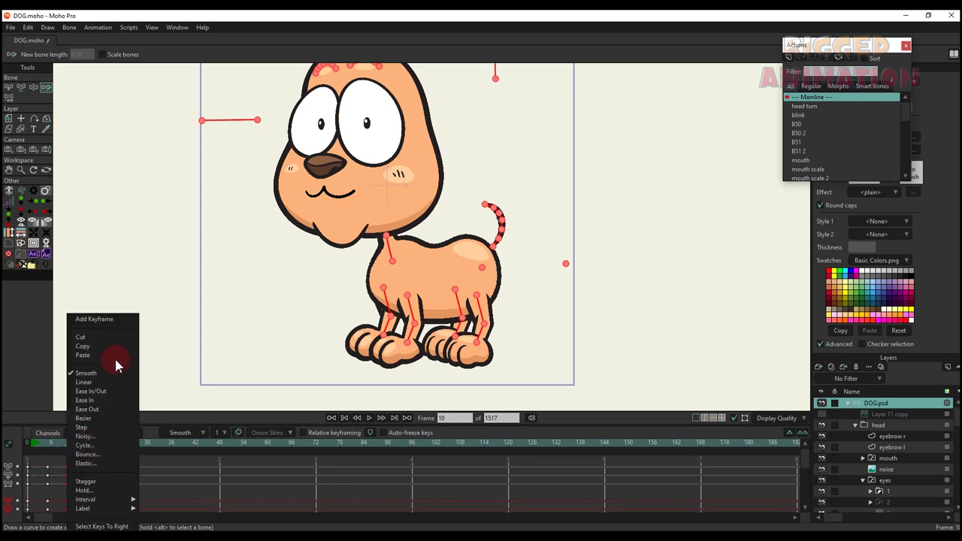
{"action": "left_click", "coordinate": [84, 445]}
{"action": "left_click", "coordinate": [135, 20]}
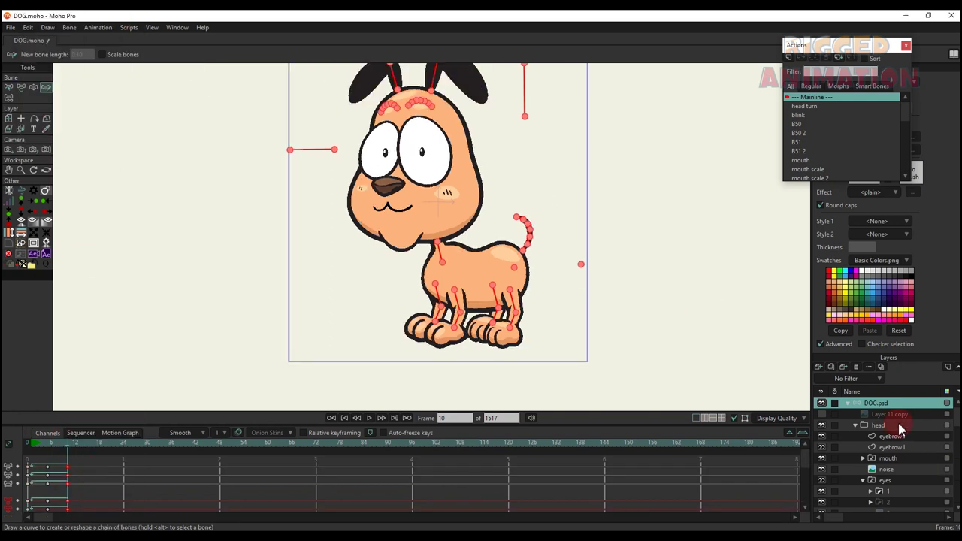
Play back the tail wag and shorten its cycle so the keyframes end at frame 8
{"action": "key", "text": "b"}
{"action": "scroll", "coordinate": [578, 233], "scroll_direction": "down", "scroll_amount": 3}
{"action": "key", "text": "space"}
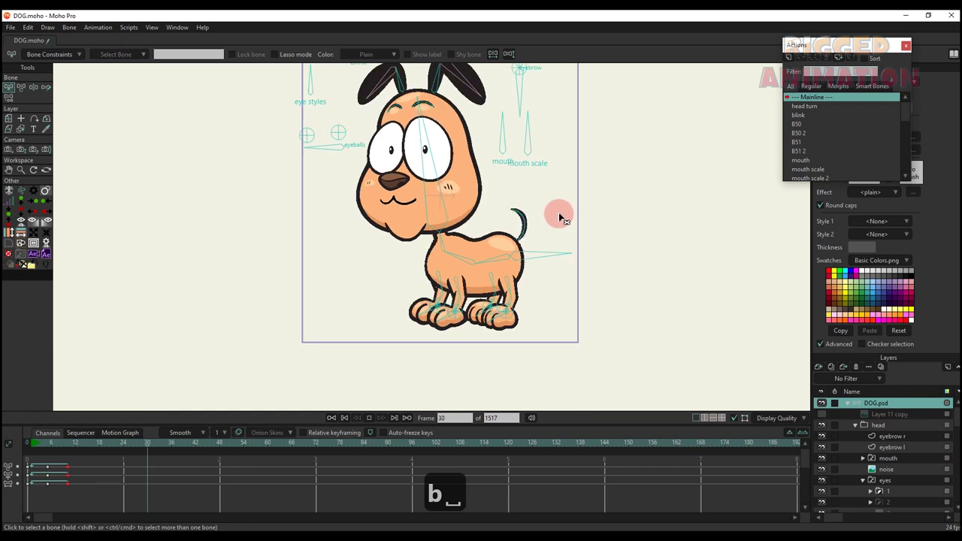
{"action": "key", "text": "space"}
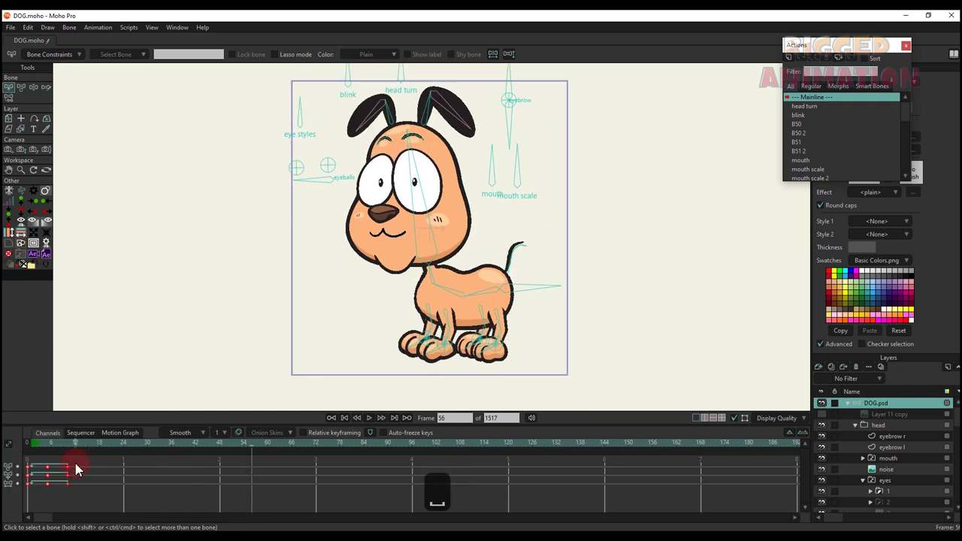
{"action": "left_click", "coordinate": [30, 445]}
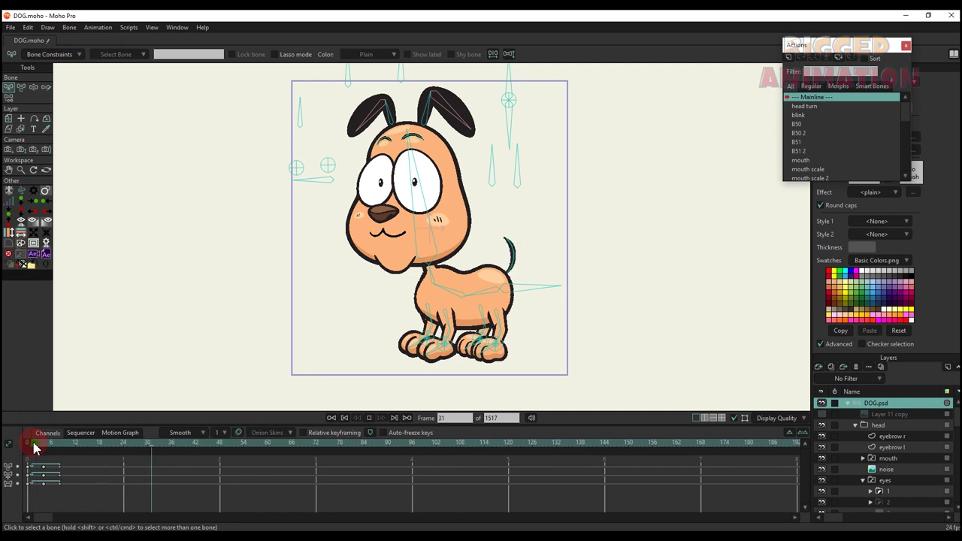
{"action": "key", "text": "space"}
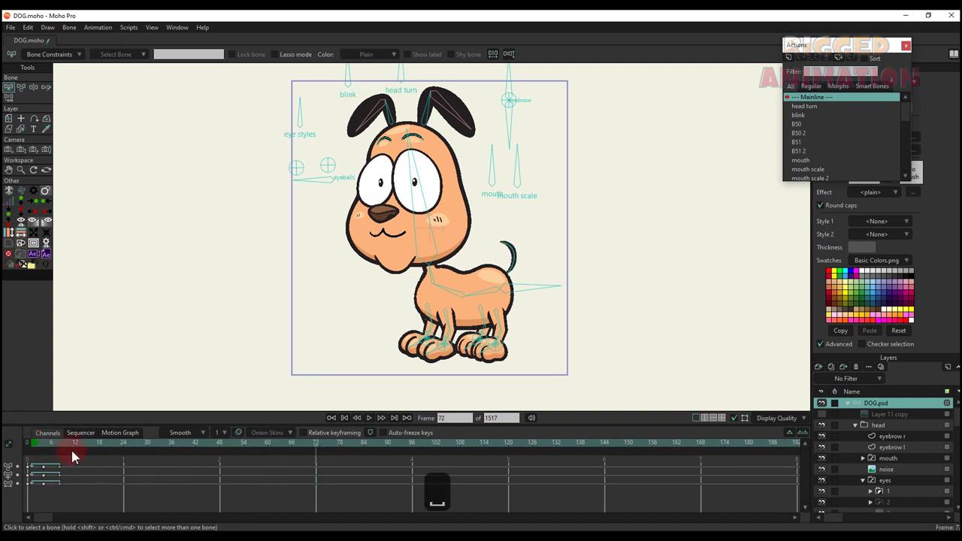
Keyframe the body bone at frame 23, shift it toward the head side at frame 29 and play the animation
{"action": "left_click_drag", "start_coordinate": [113, 451], "coordinate": [120, 448]}
{"action": "left_click_drag", "start_coordinate": [248, 368], "coordinate": [249, 374]}
{"action": "key", "text": "t"}
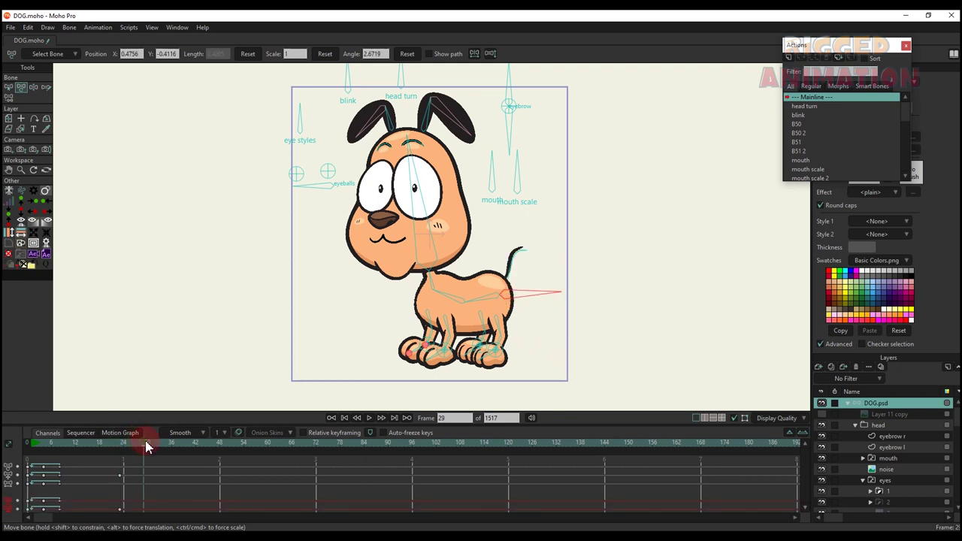
{"action": "left_click_drag", "start_coordinate": [368, 212], "coordinate": [365, 243]}
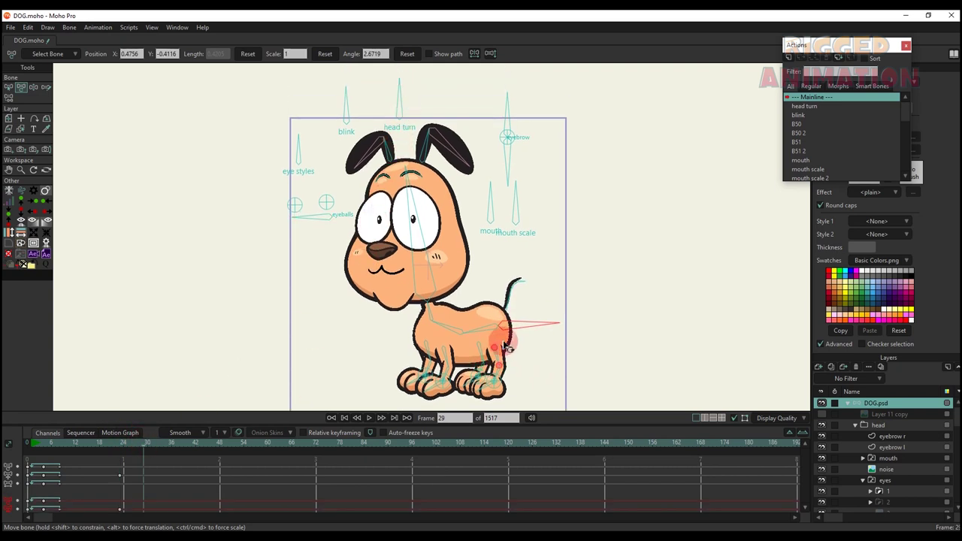
{"action": "left_click_drag", "start_coordinate": [509, 329], "coordinate": [478, 335]}
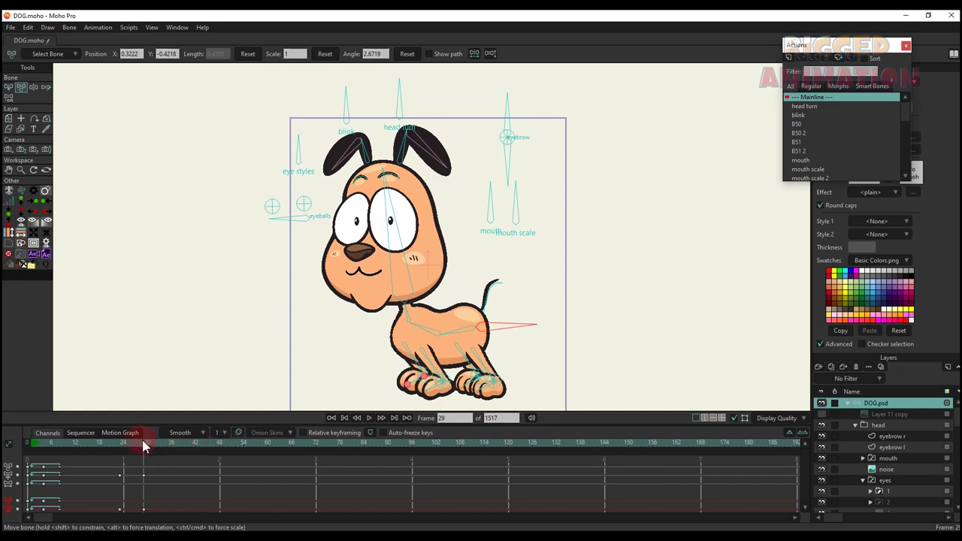
{"action": "key", "text": "space"}
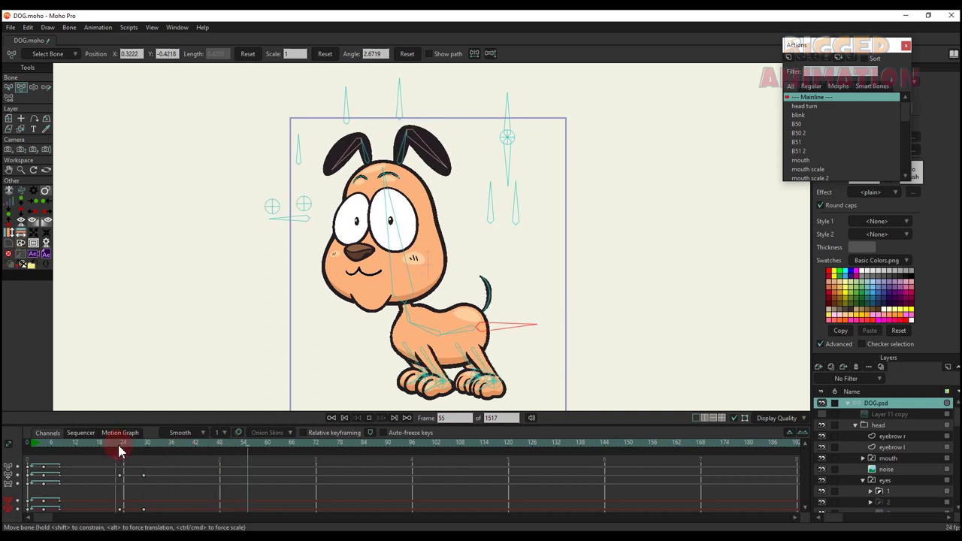
Delete all test keyframes from the Mainline and return to frame 0
{"action": "key", "text": "BackSpace"}
{"action": "scroll", "coordinate": [365, 294], "scroll_direction": "down", "scroll_amount": 2}
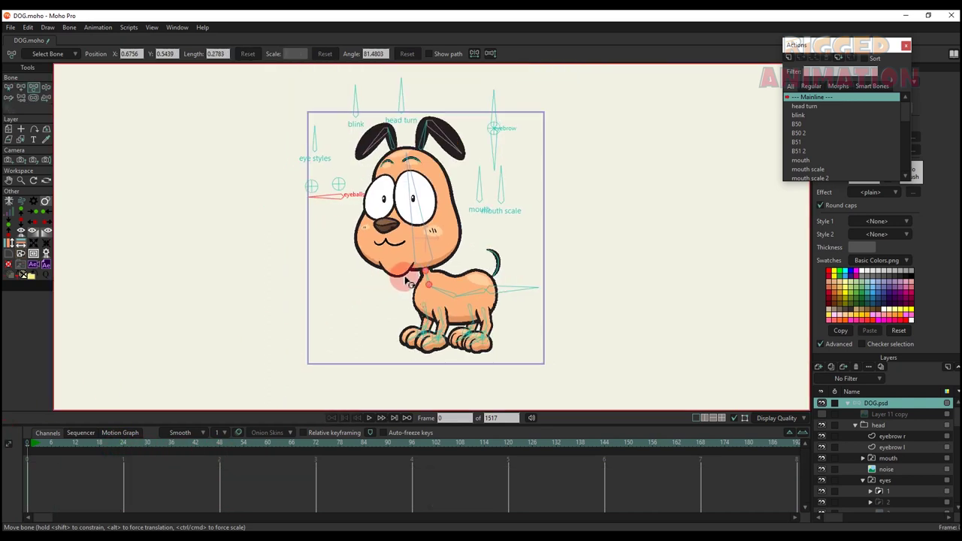
{"action": "scroll", "coordinate": [405, 275], "scroll_direction": "up", "scroll_amount": 2}
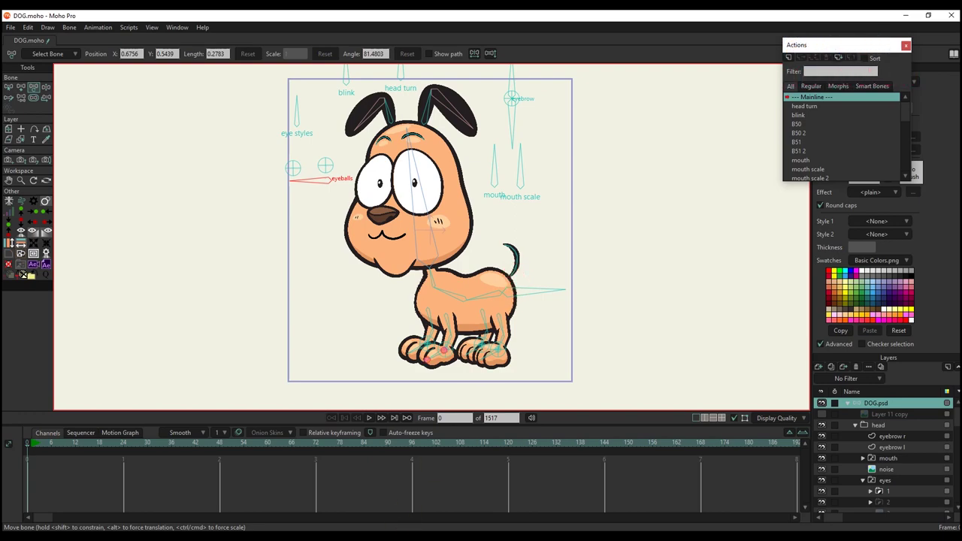